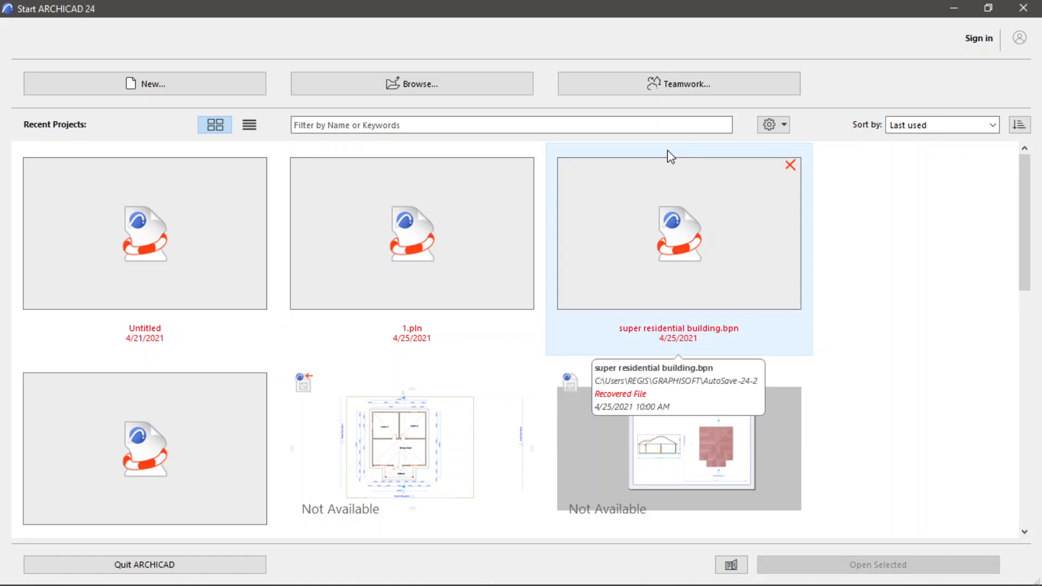
- Create a new project from ARCHICAD 24 Template.tpl with the Default Profile work environment
click(174, 86)
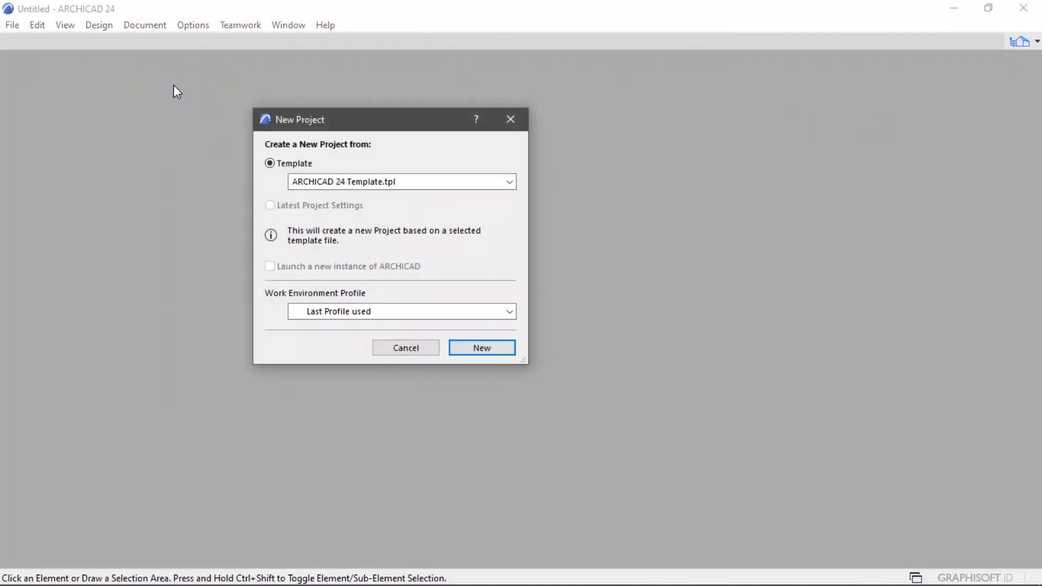
click(376, 320)
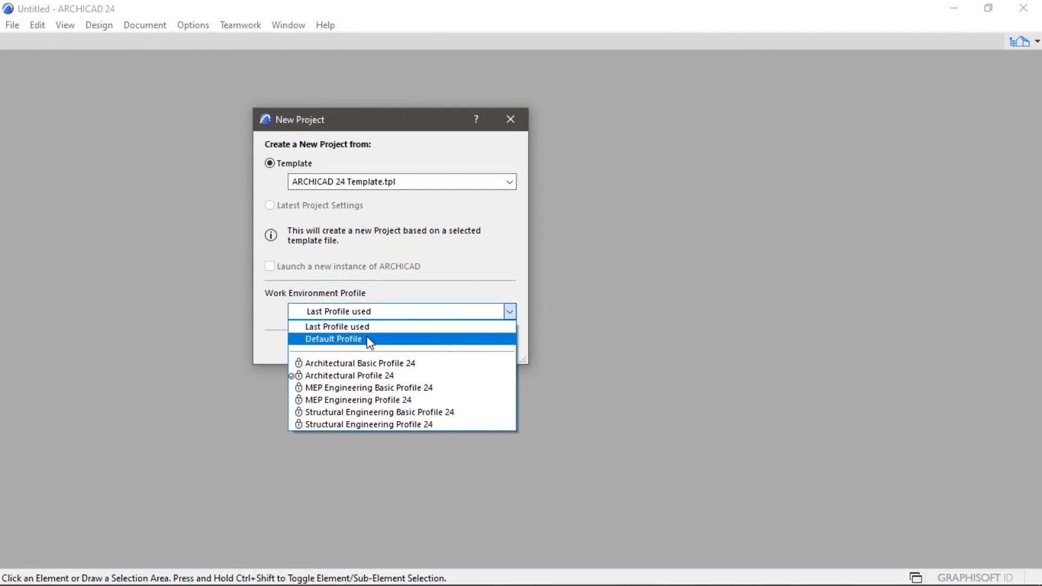
click(369, 341)
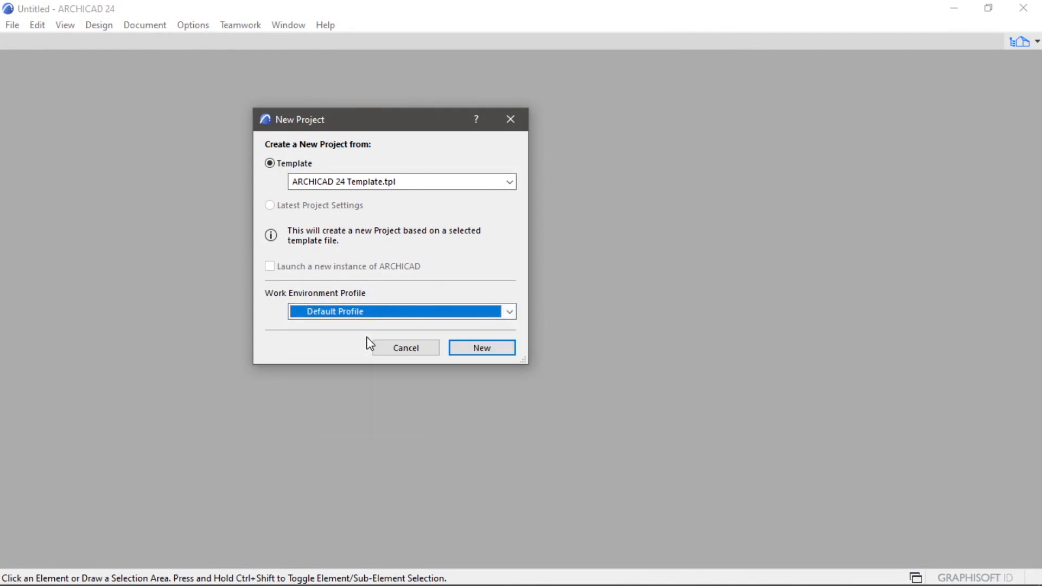
click(471, 350)
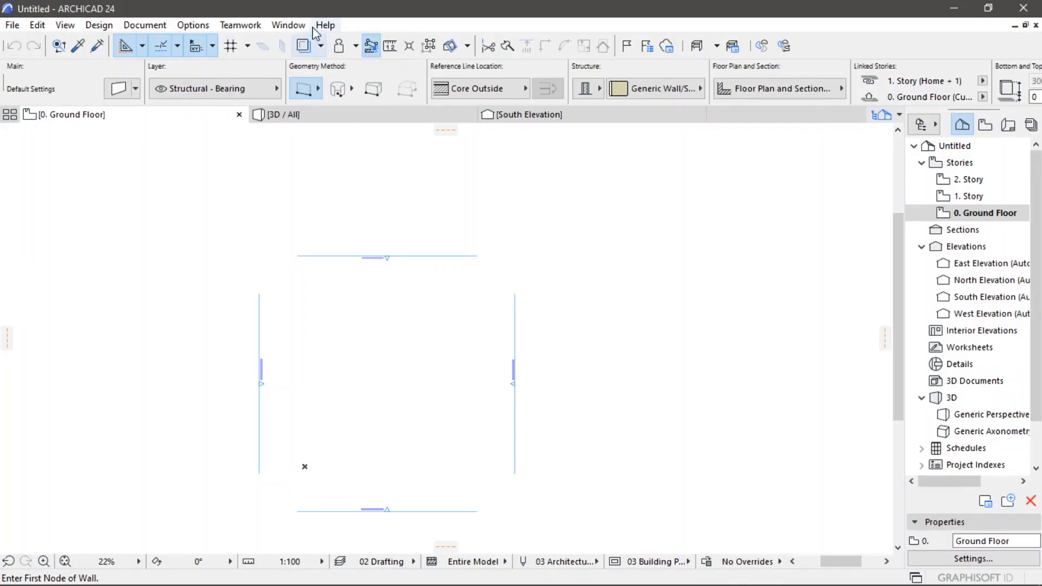
- Show the Toolbox and Info Box palettes in the workspace
click(289, 25)
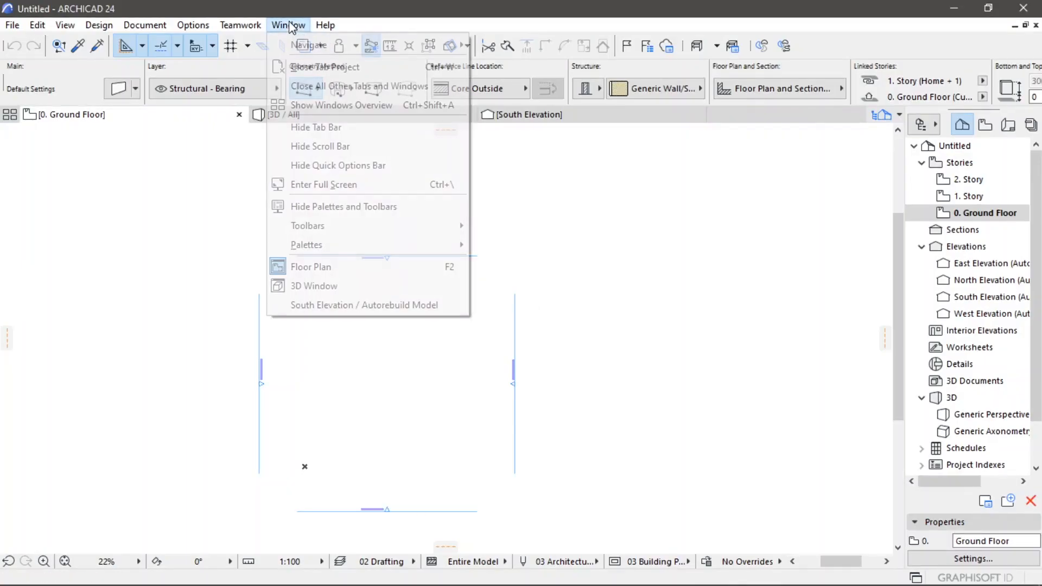
mouse_move(331, 236)
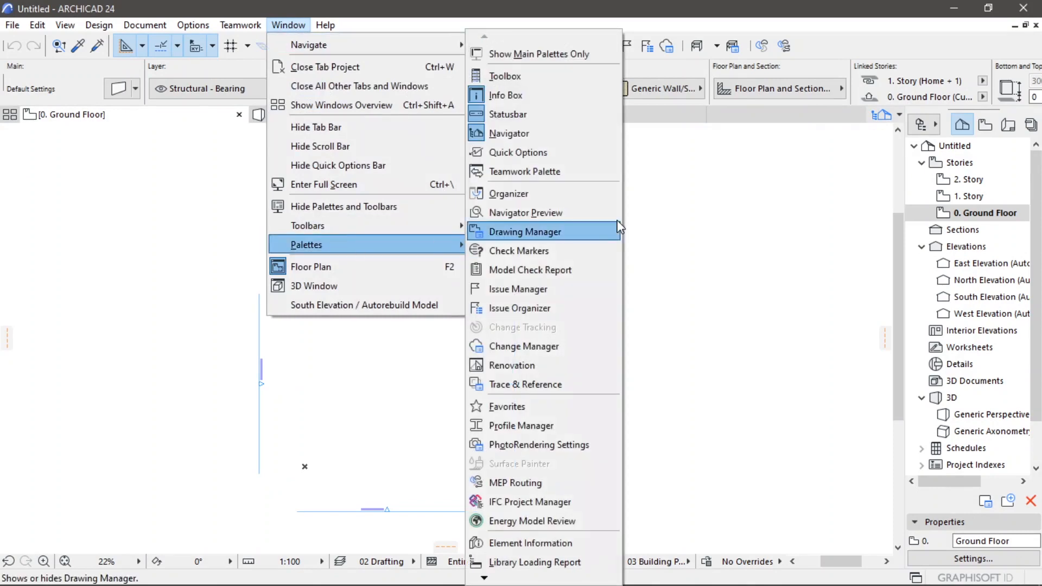
click(536, 75)
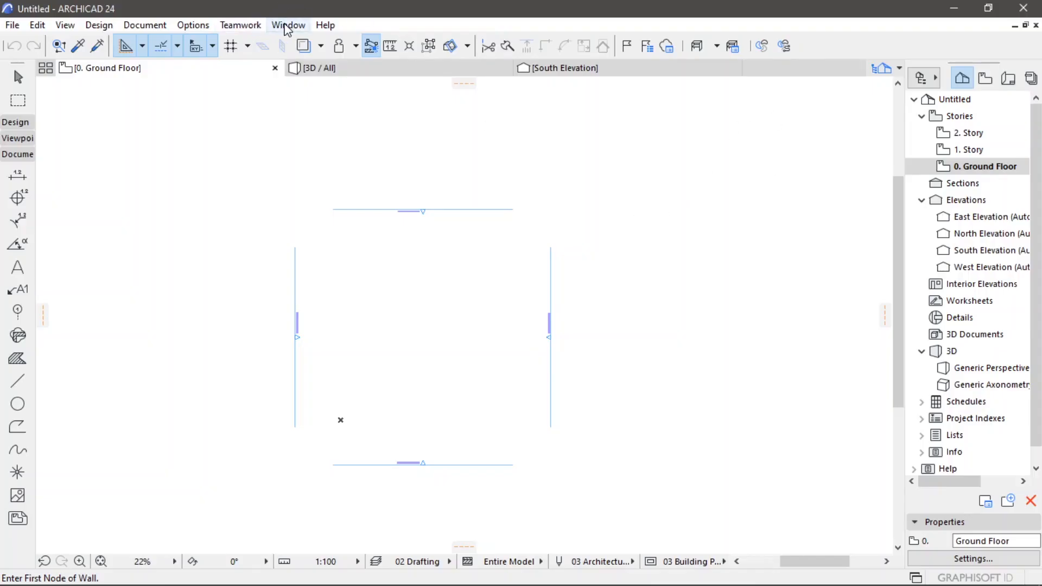
click(288, 25)
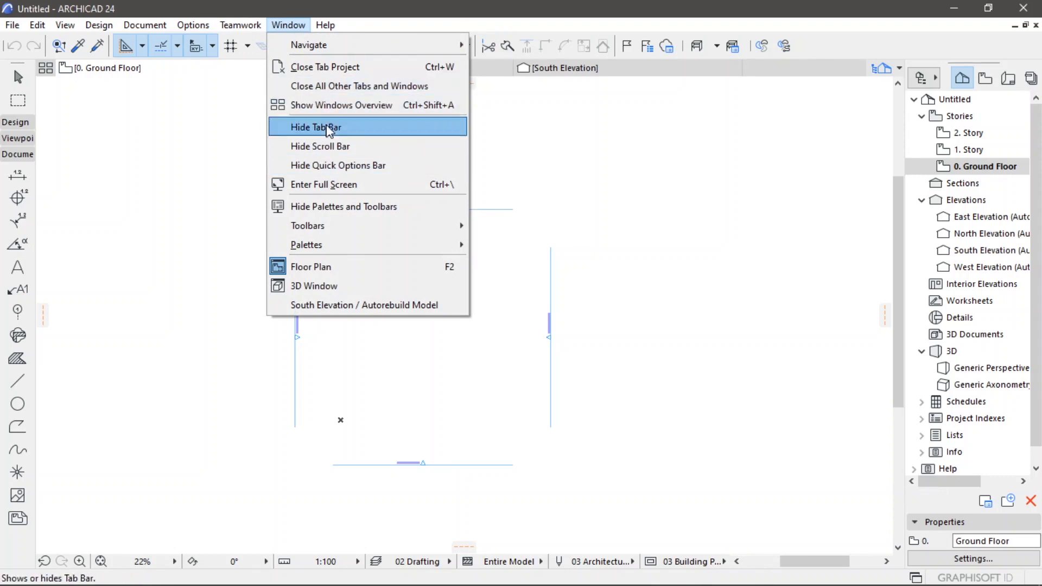
mouse_move(346, 224)
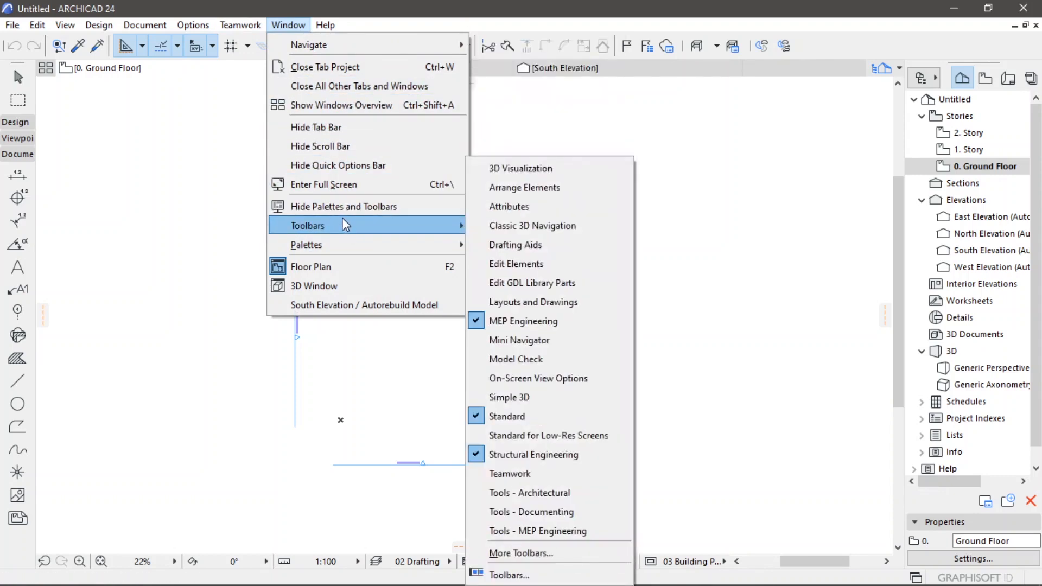
mouse_move(352, 249)
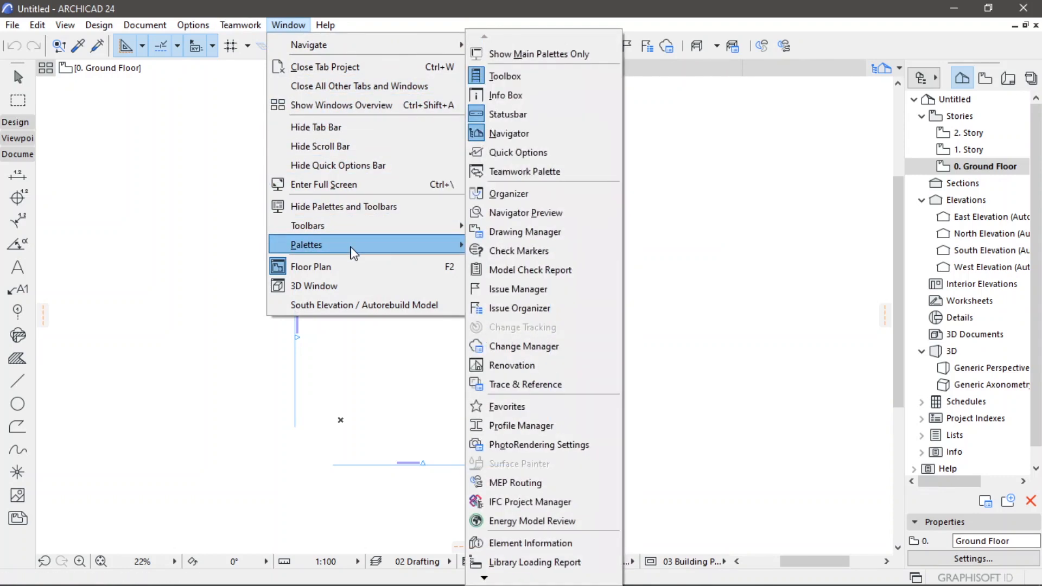
click(496, 95)
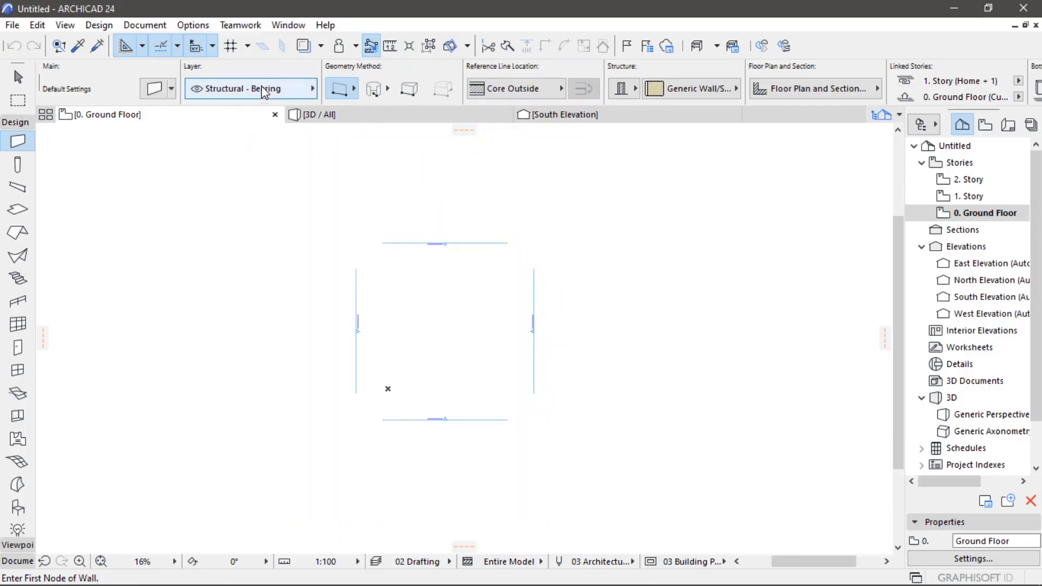
- Set the project's working length unit to centimeter
click(238, 27)
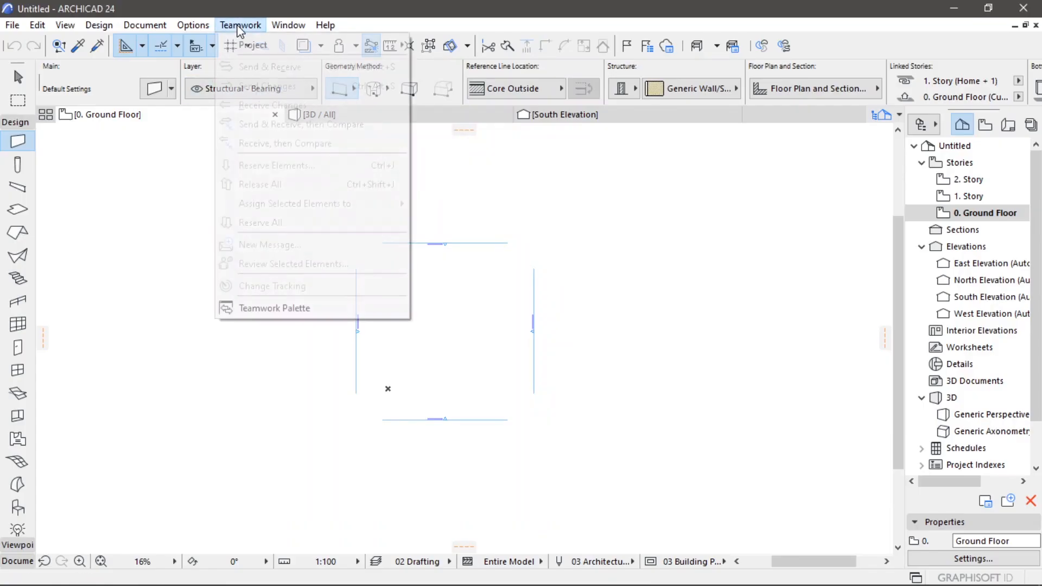
mouse_move(203, 29)
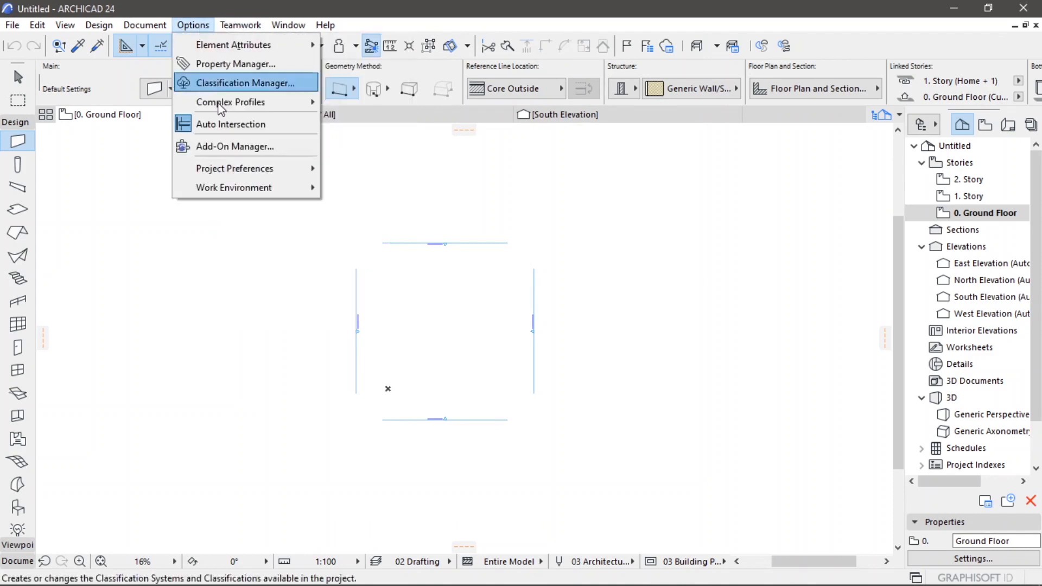
mouse_move(240, 171)
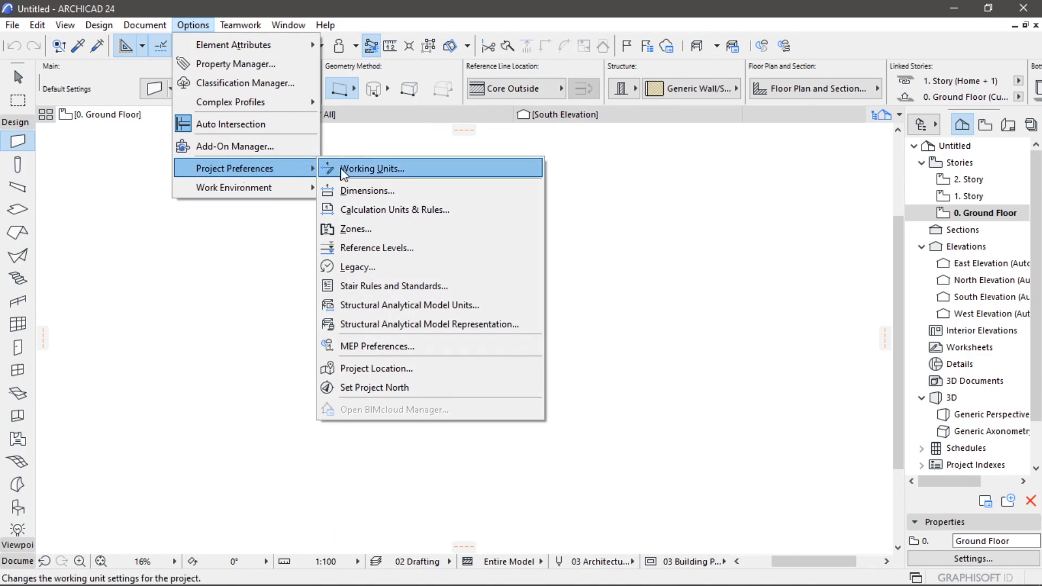
click(353, 169)
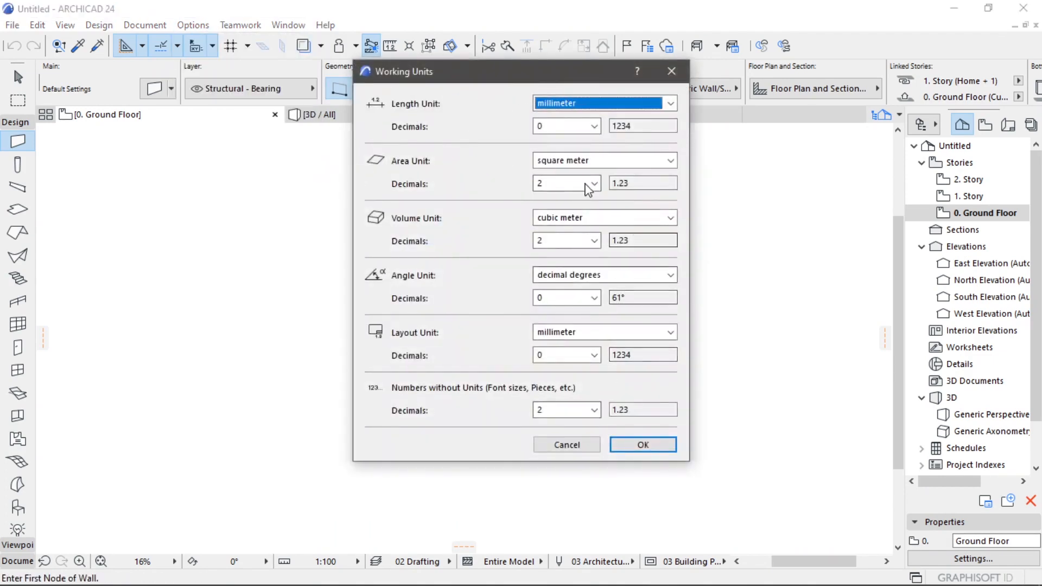
drag(434, 71, 485, 66)
click(721, 97)
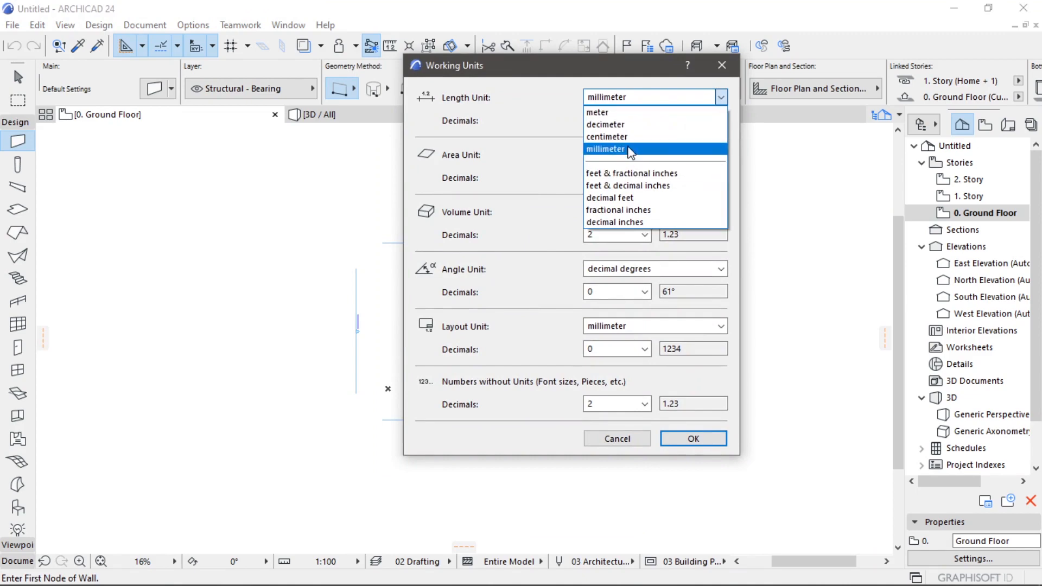
click(632, 137)
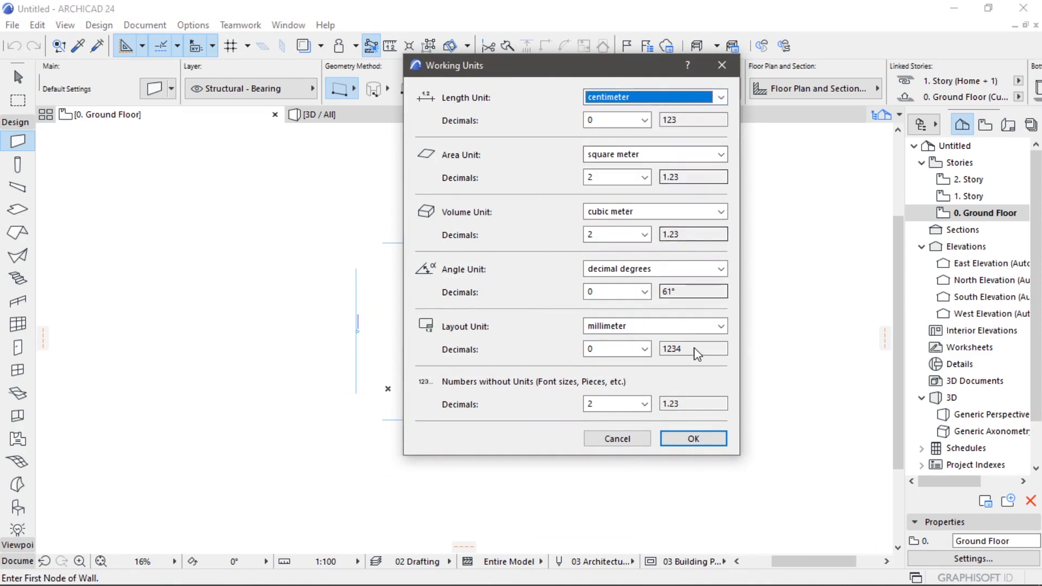
click(695, 440)
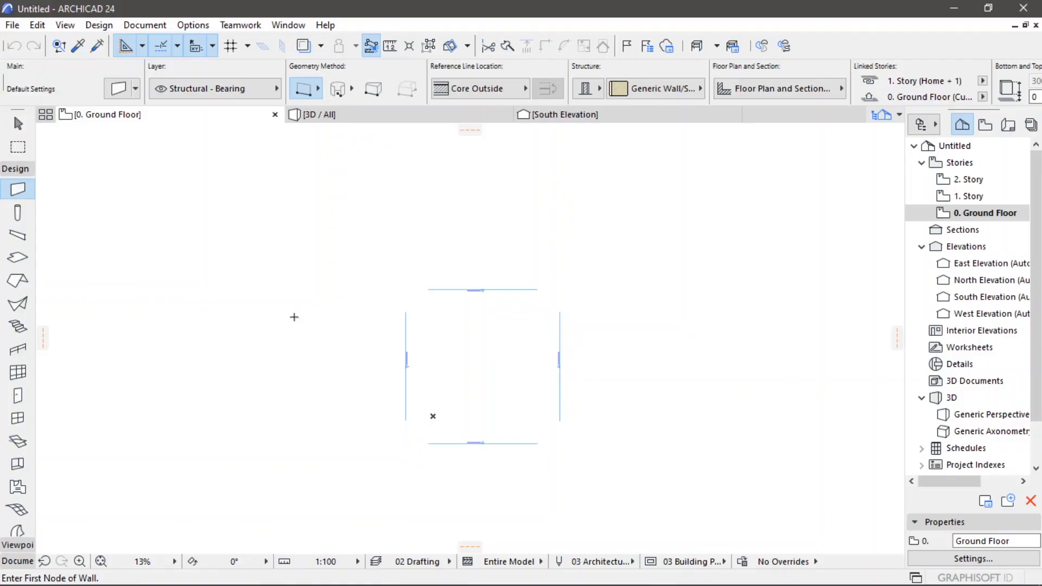
- Set the default wall to a basic structure with its top link set to Not Linked
double_click(18, 189)
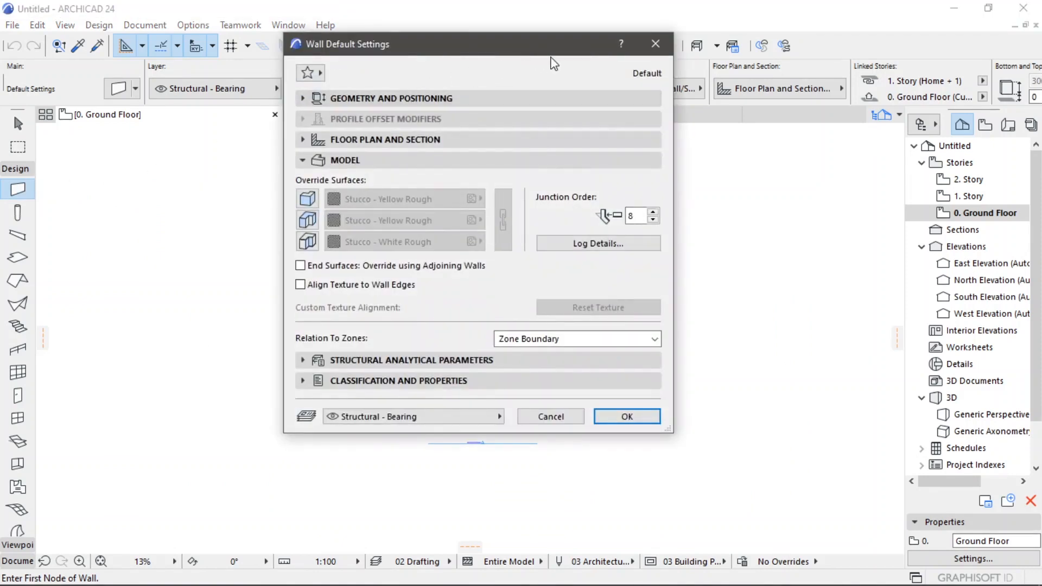
click(407, 96)
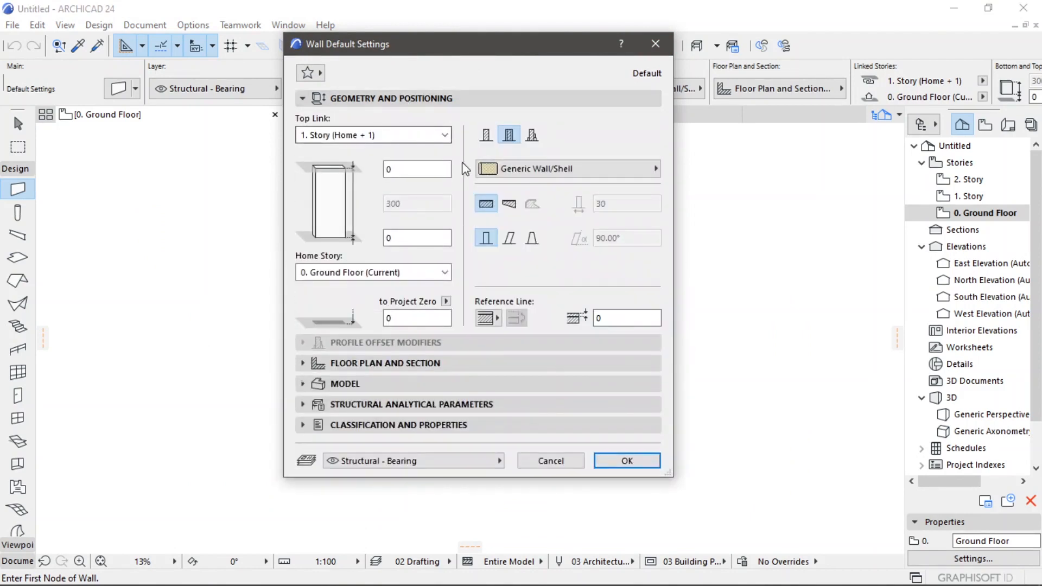
click(486, 135)
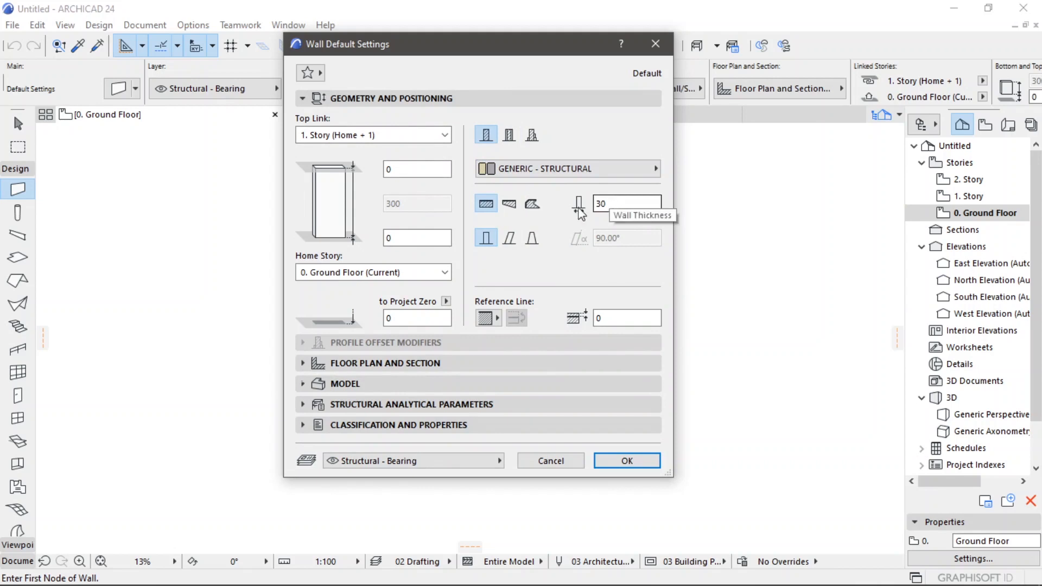
click(405, 135)
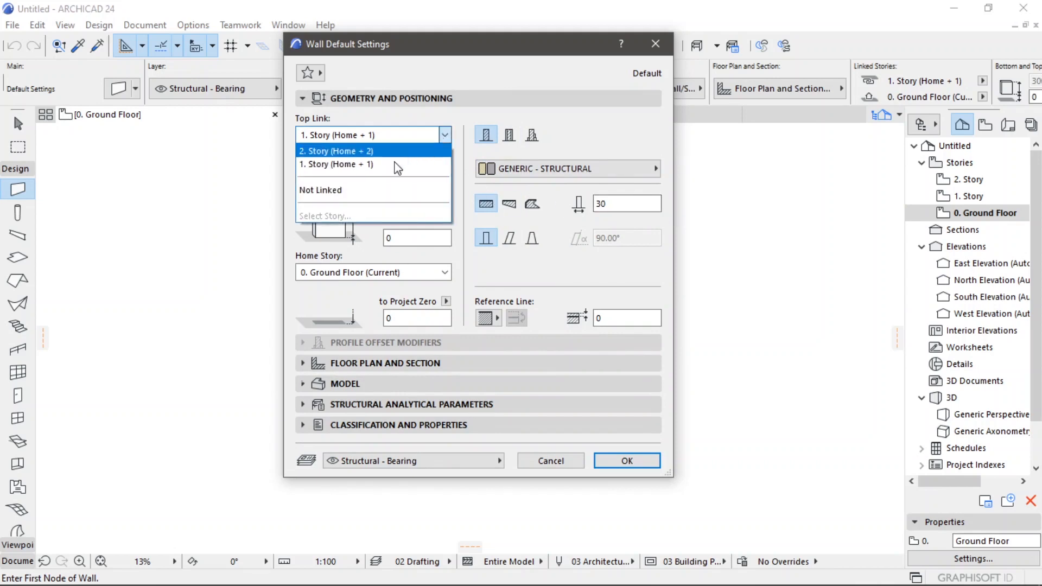
click(383, 190)
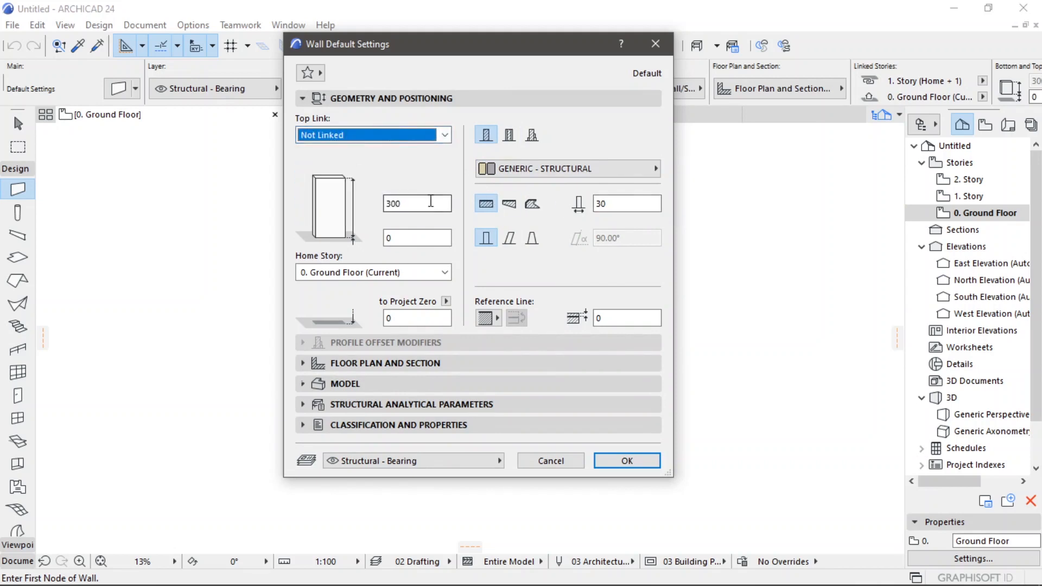
- Set the default wall thickness to 20 cm
click(603, 204)
double_click(602, 204)
text(20)
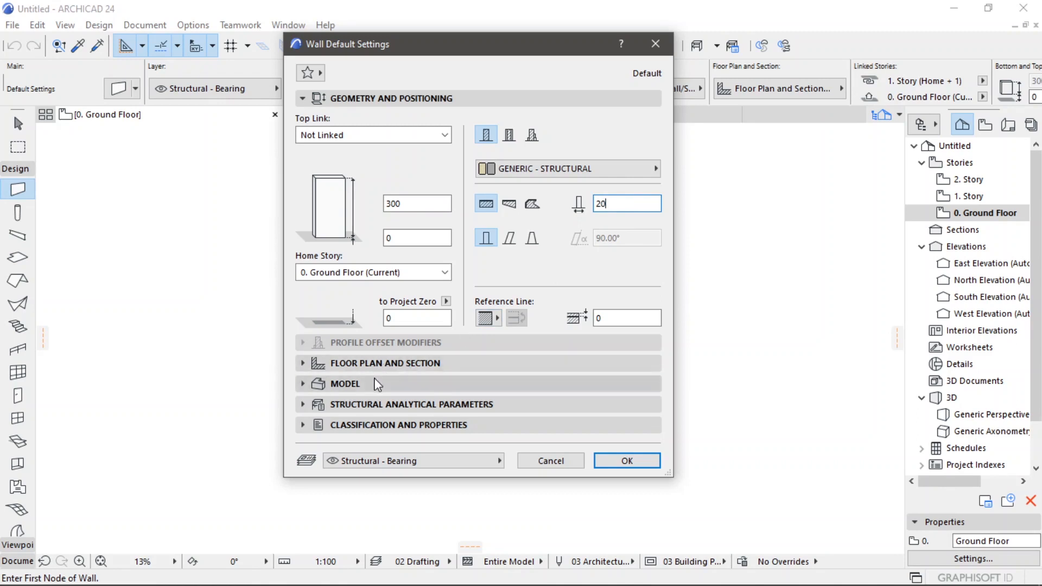
- Override all three default wall surfaces, link them together, and apply Stucco - White Fine
click(386, 384)
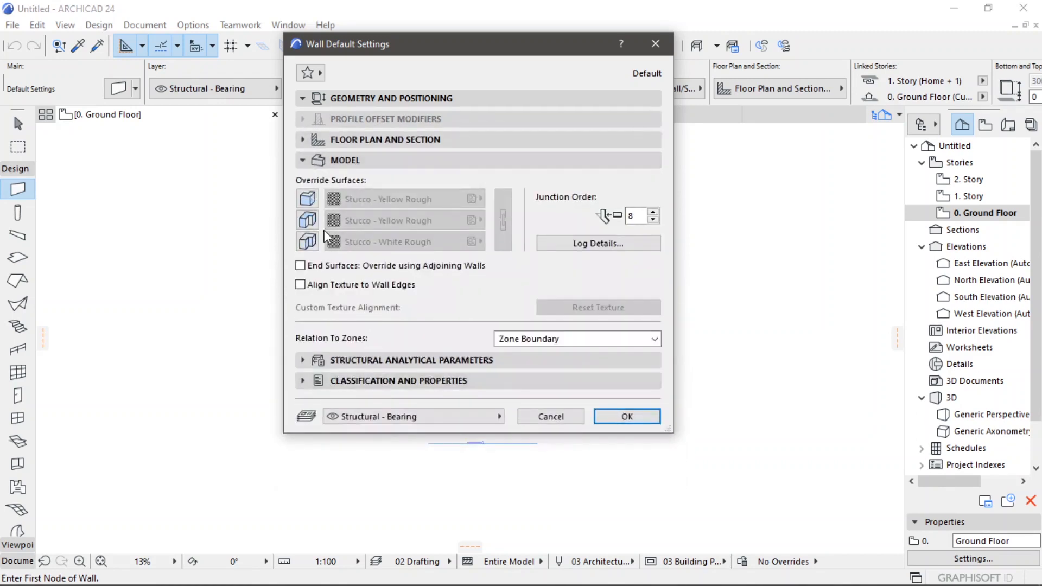
click(307, 199)
click(307, 220)
click(307, 241)
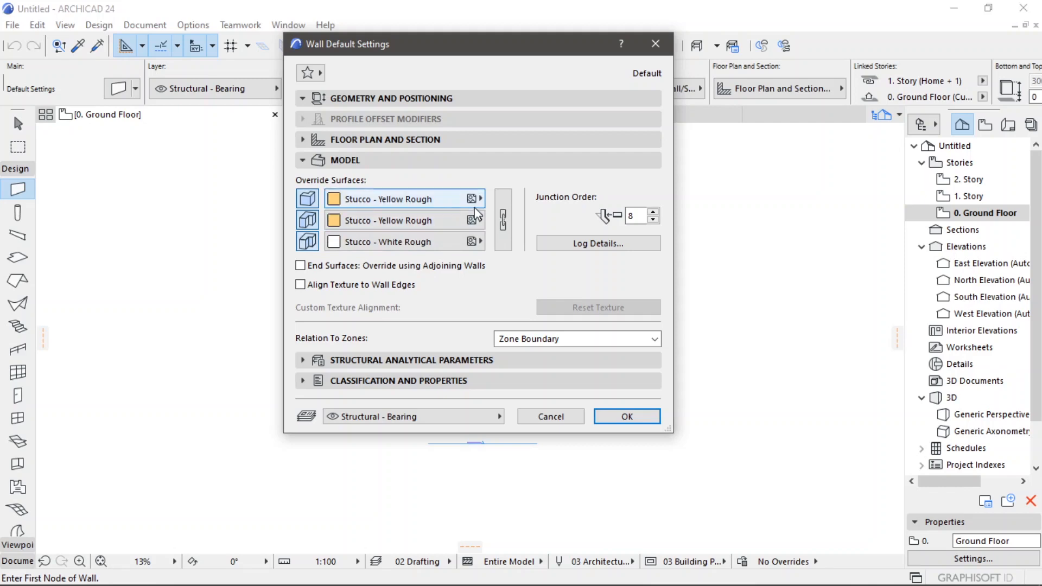
click(503, 224)
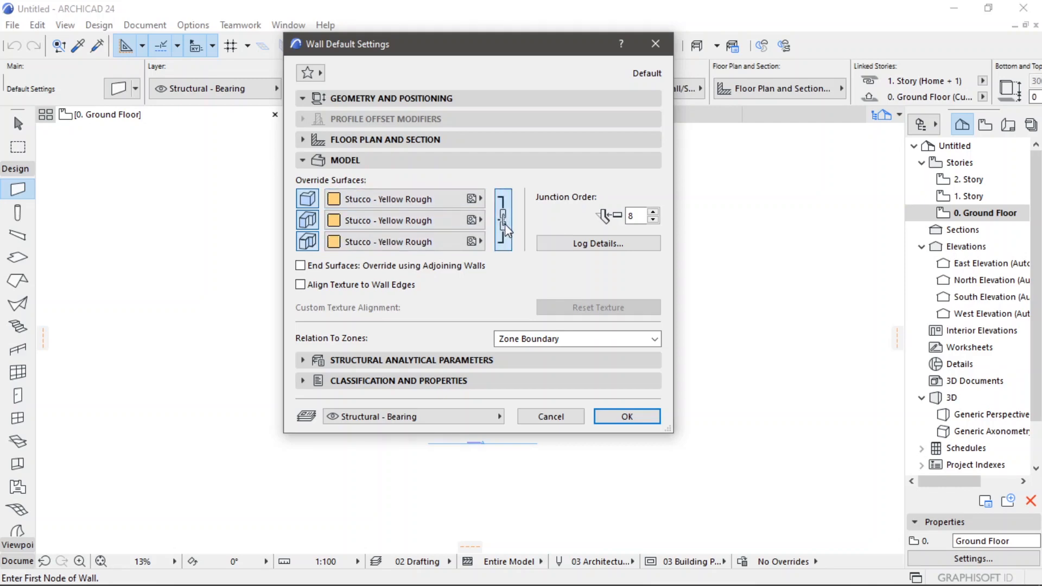
click(455, 202)
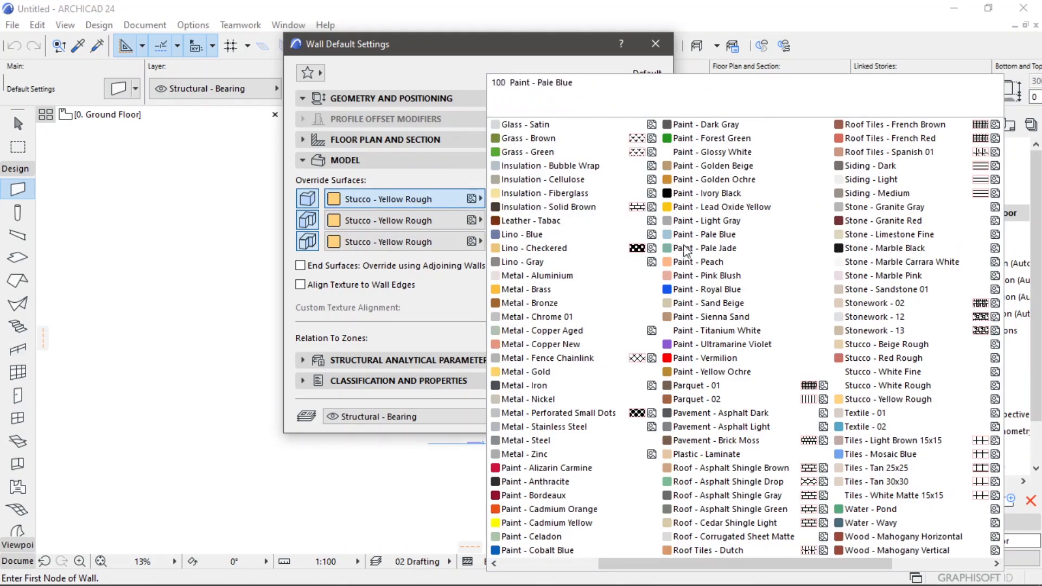
click(881, 372)
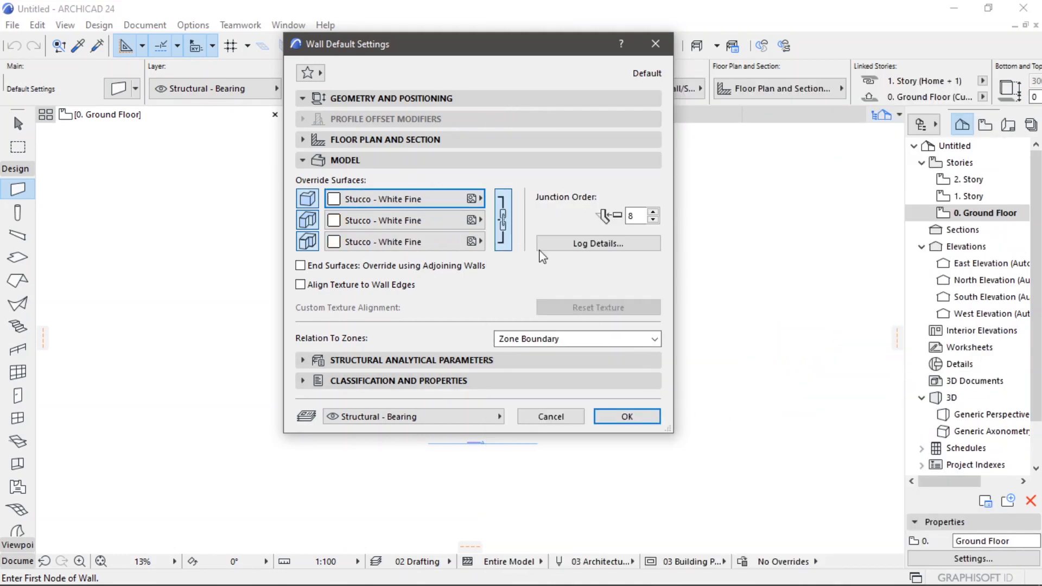
click(627, 416)
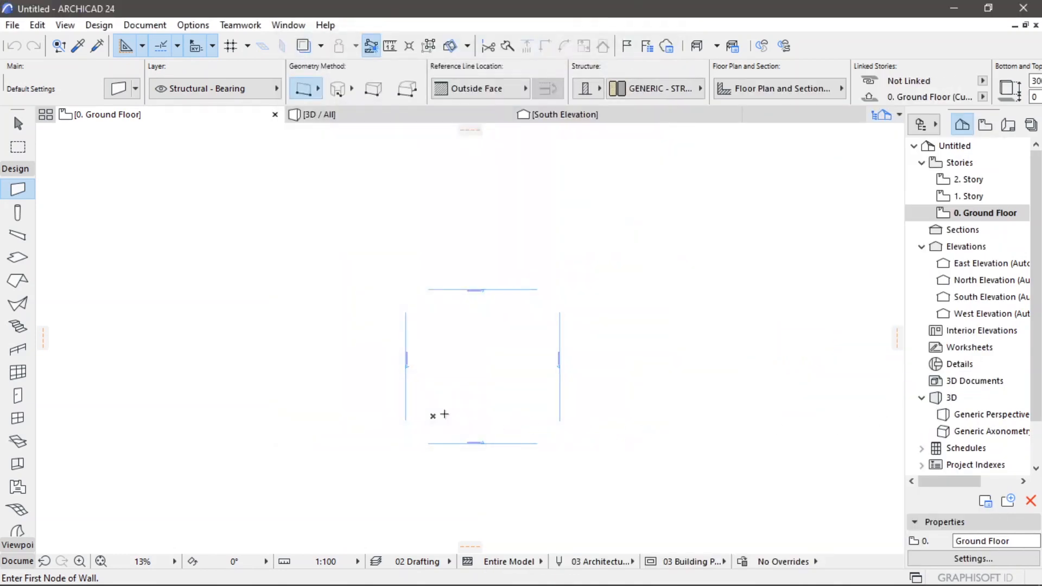
- Draw a 1000 cm wall straight up from the project origin on the ground floor plan
scroll(443, 417, up, 5)
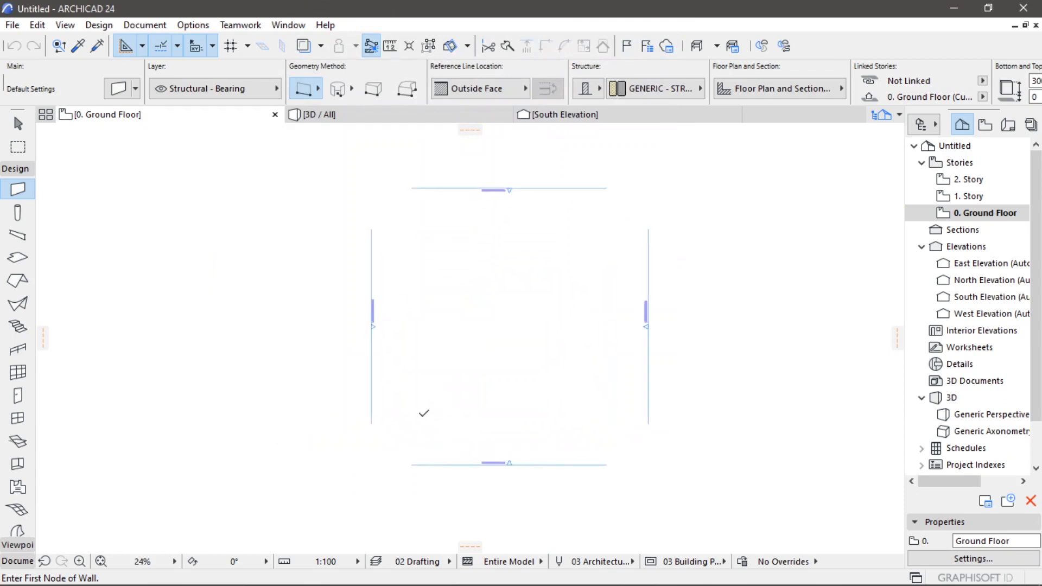
scroll(424, 414, up, 3)
click(418, 415)
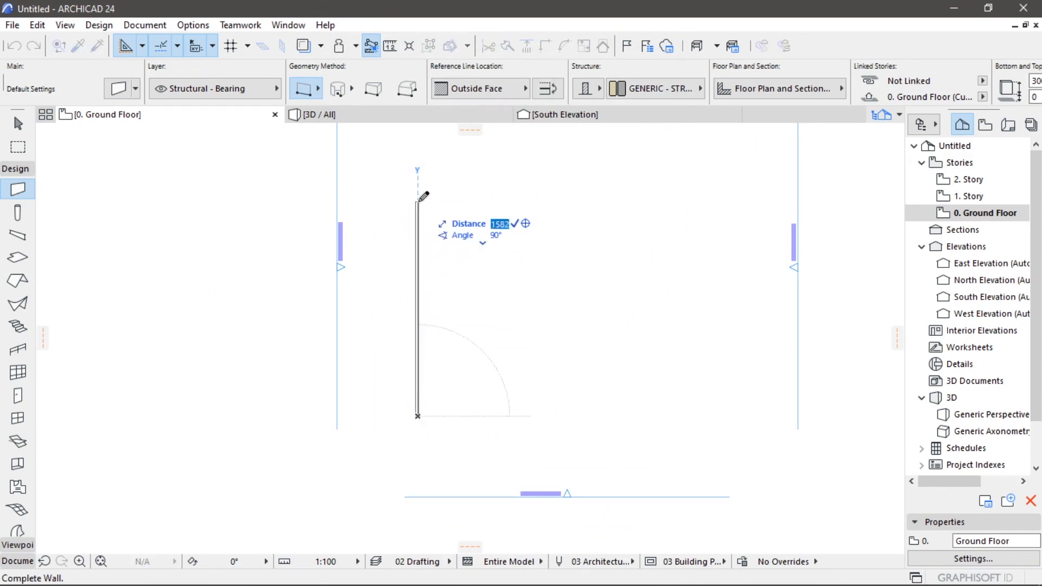
text(1000)
key(Return)
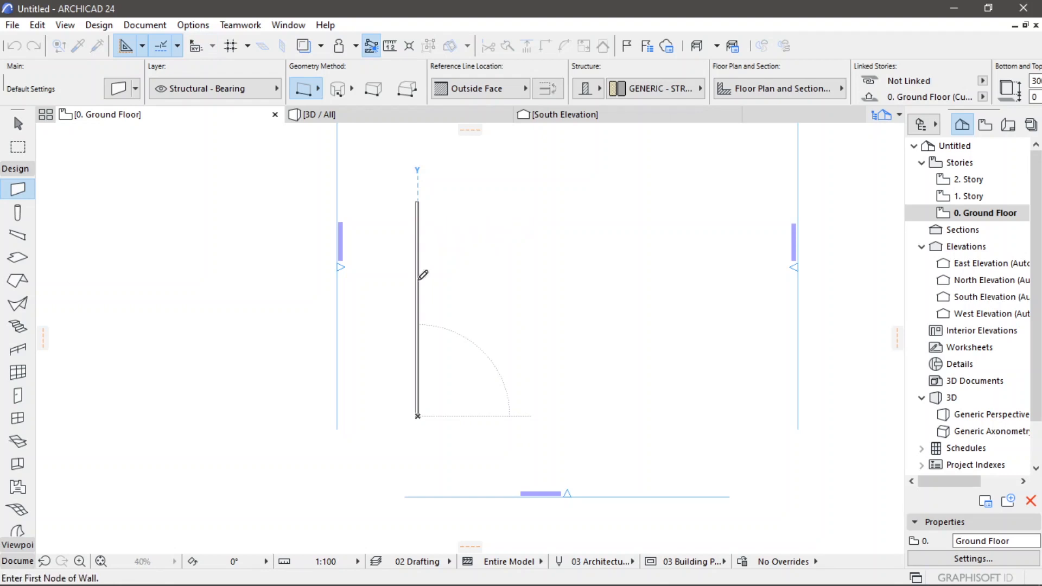
- Draw a 1000 cm horizontal wall running right from the upper end of the existing vertical wall
scroll(460, 283, up, 3)
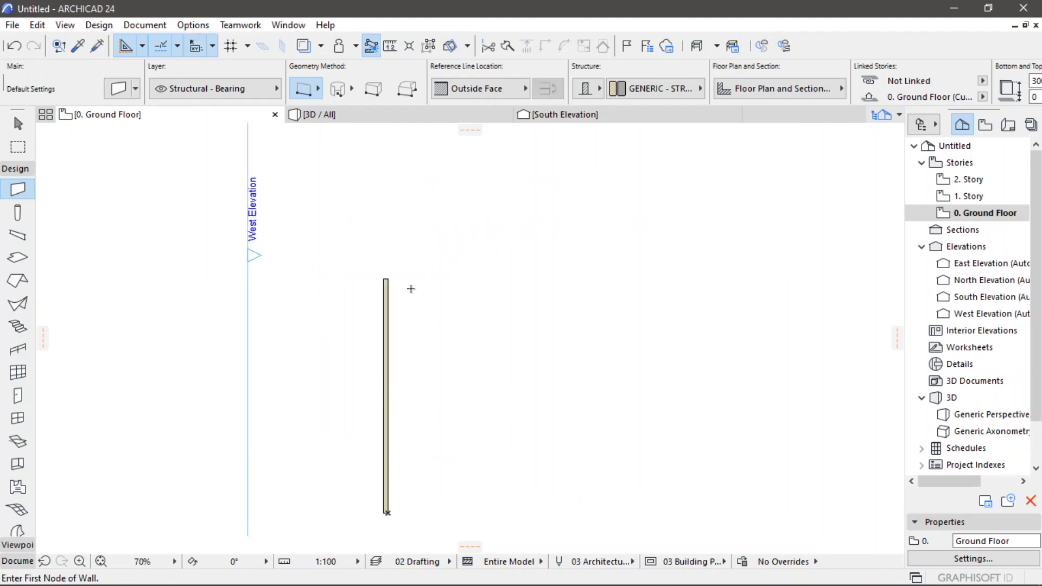
scroll(396, 282, up, 2)
click(379, 278)
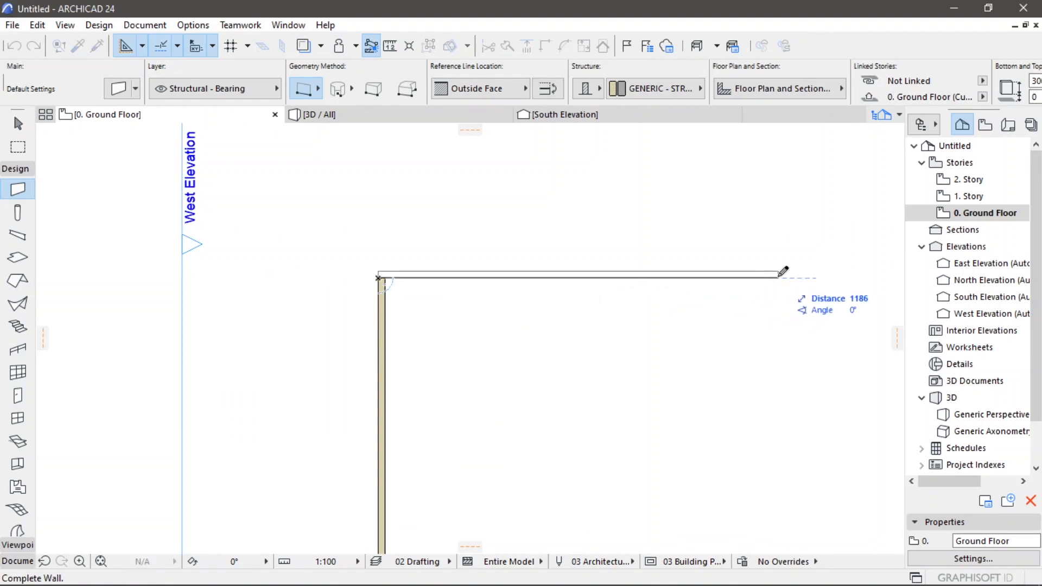
text(1000)
key(Return)
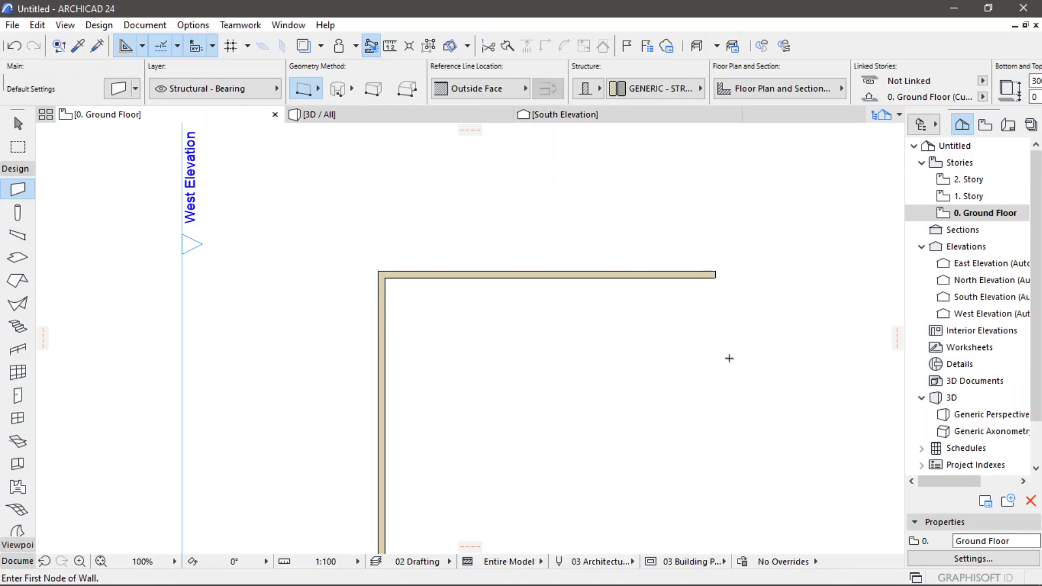
- Draw a vertical wall straight down from the right end of the upper wall, ending slightly below the left wall's lower end
scroll(644, 397, down, 3)
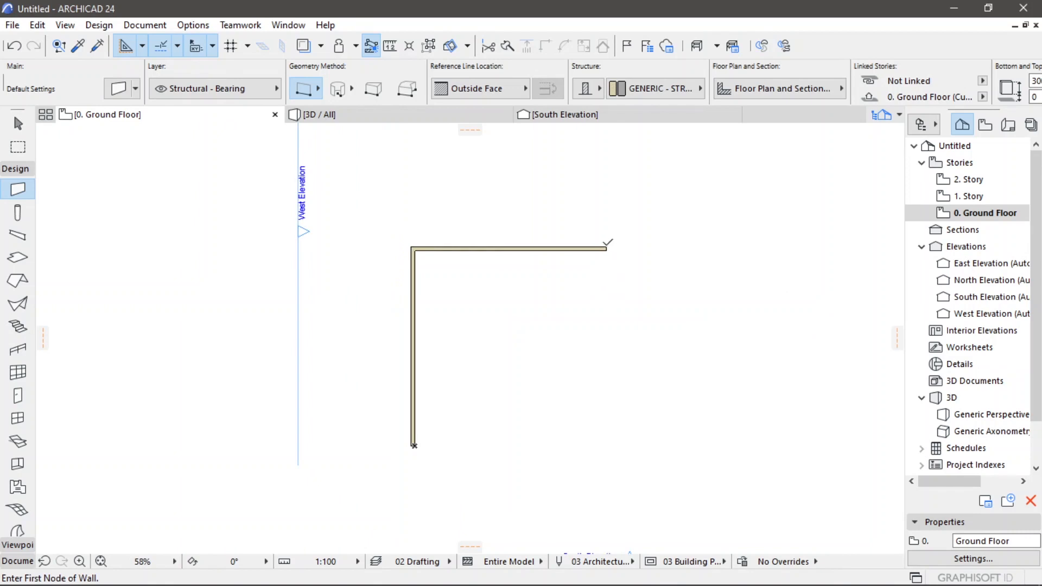
scroll(608, 242, up, 8)
click(607, 252)
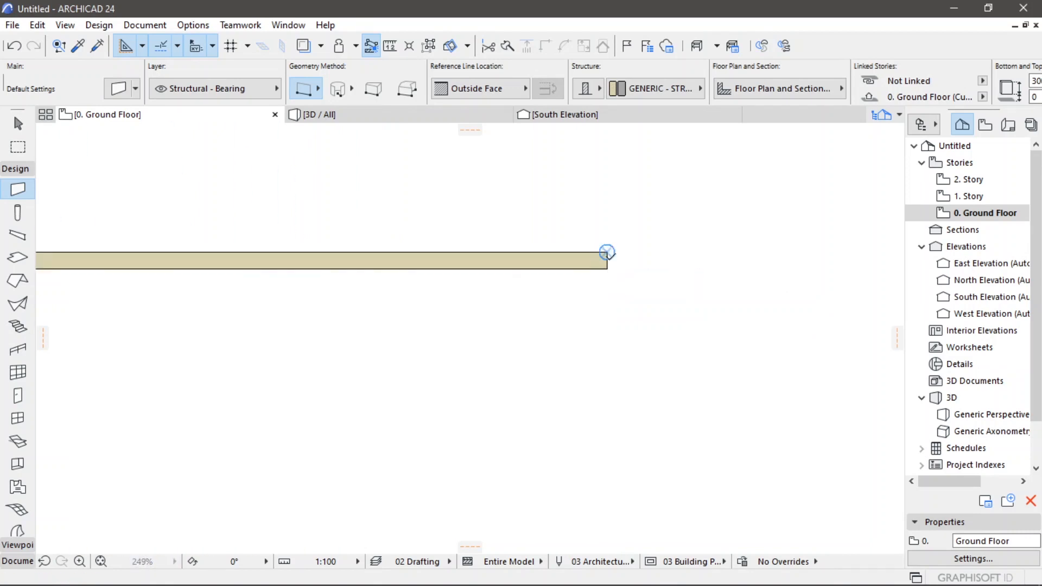
scroll(607, 420, down, 5)
middle_drag(616, 428, 612, 251)
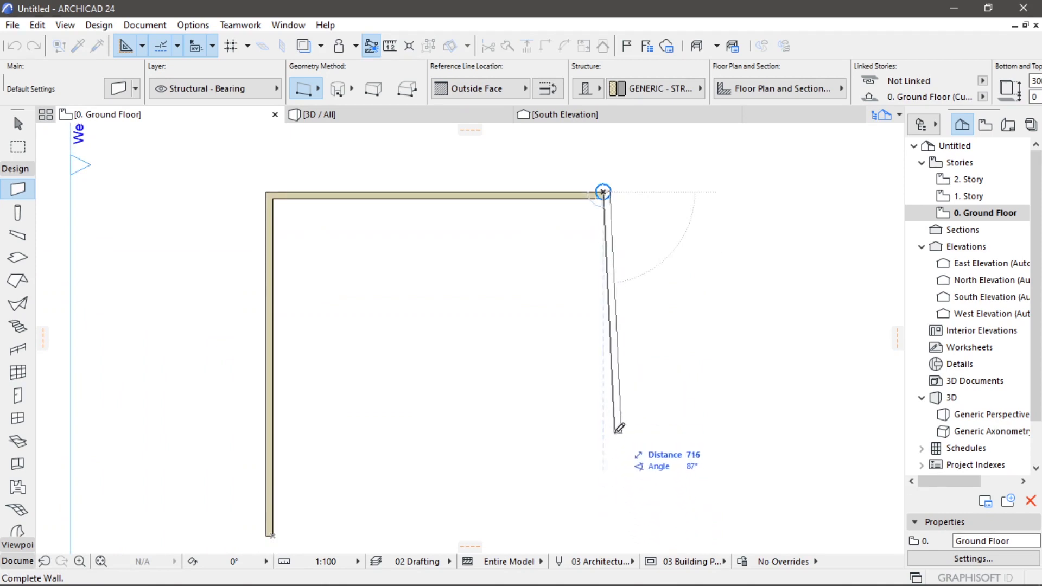
middle_drag(616, 426, 580, 279)
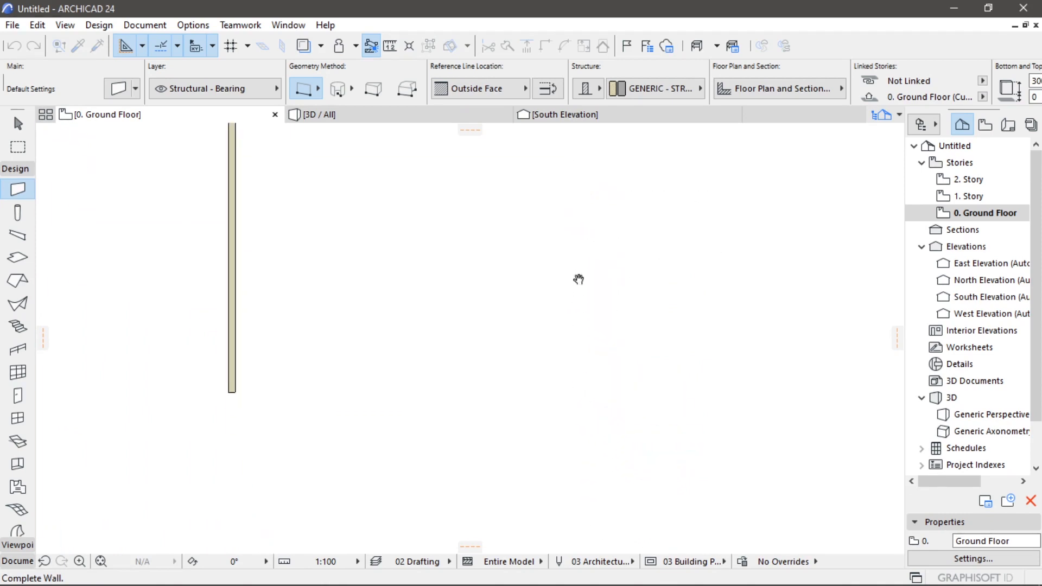
click(569, 418)
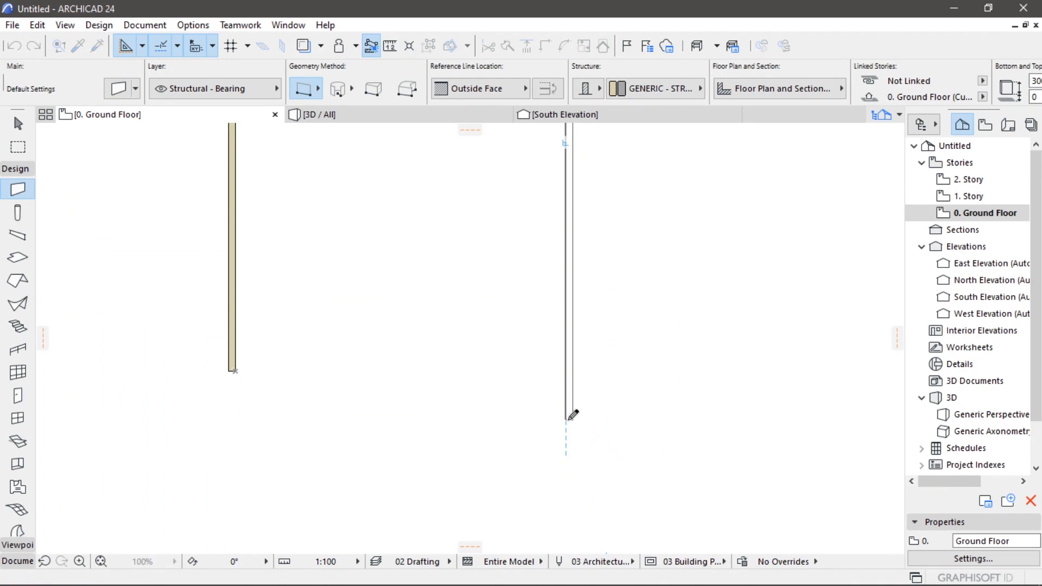
- Draw a horizontal wall from the project origin past the right wall, and trim both overhanging ends at their crossing
click(235, 371)
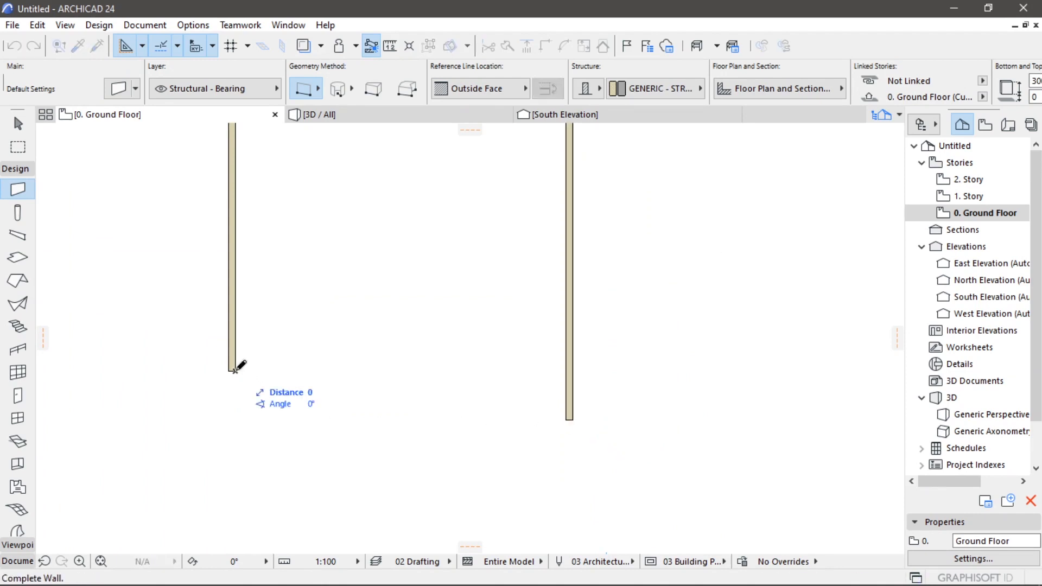
ctrl+click(657, 369)
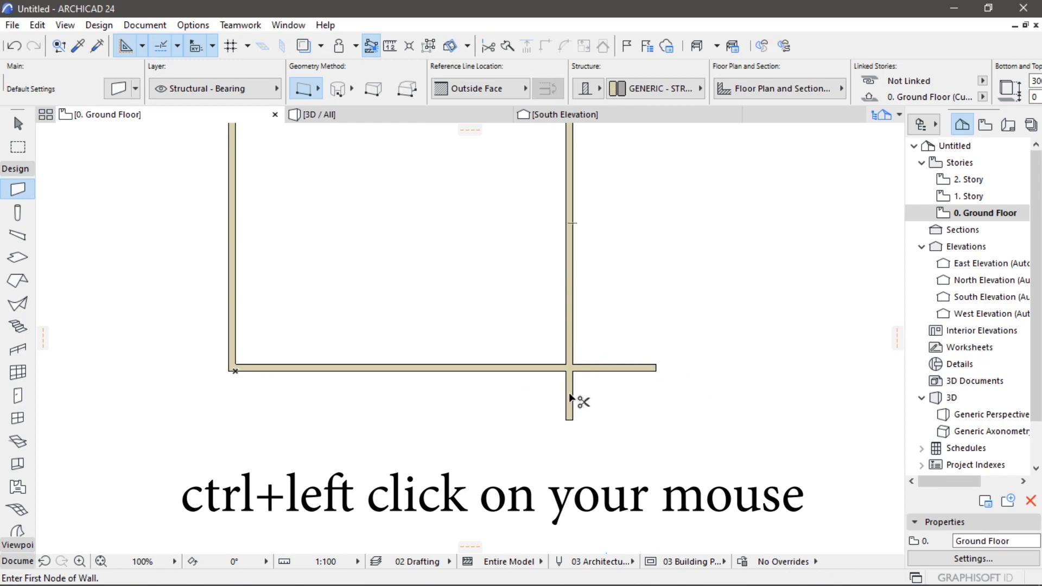
ctrl+click(571, 393)
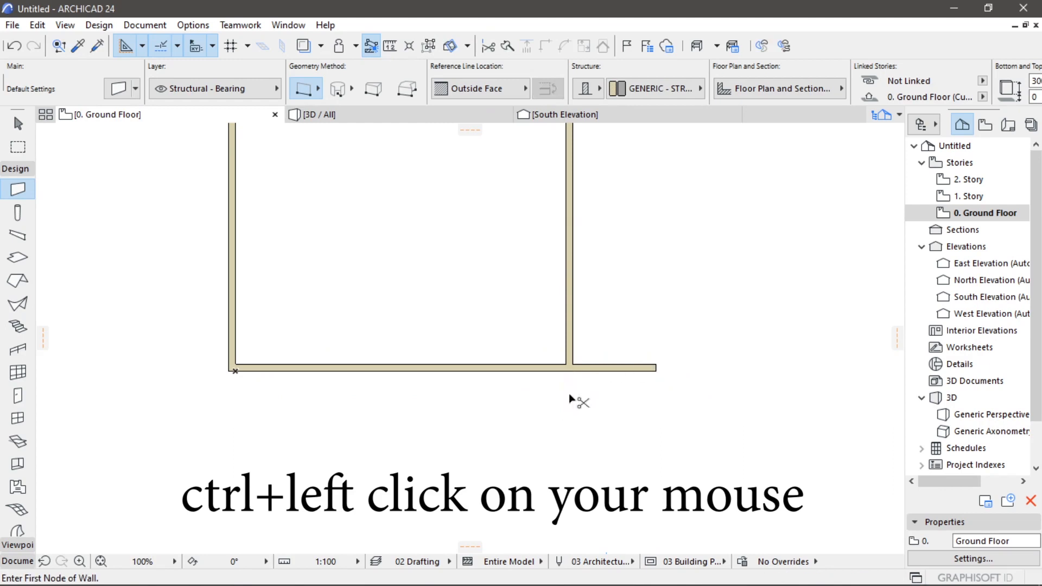
ctrl+click(619, 372)
- Draw a horizontal interior wall about 1160 cm long from the middle of the left wall past the right wall
scroll(615, 375, down, 4)
scroll(615, 317, down, 1)
middle_drag(615, 317, 538, 360)
scroll(454, 321, up, 3)
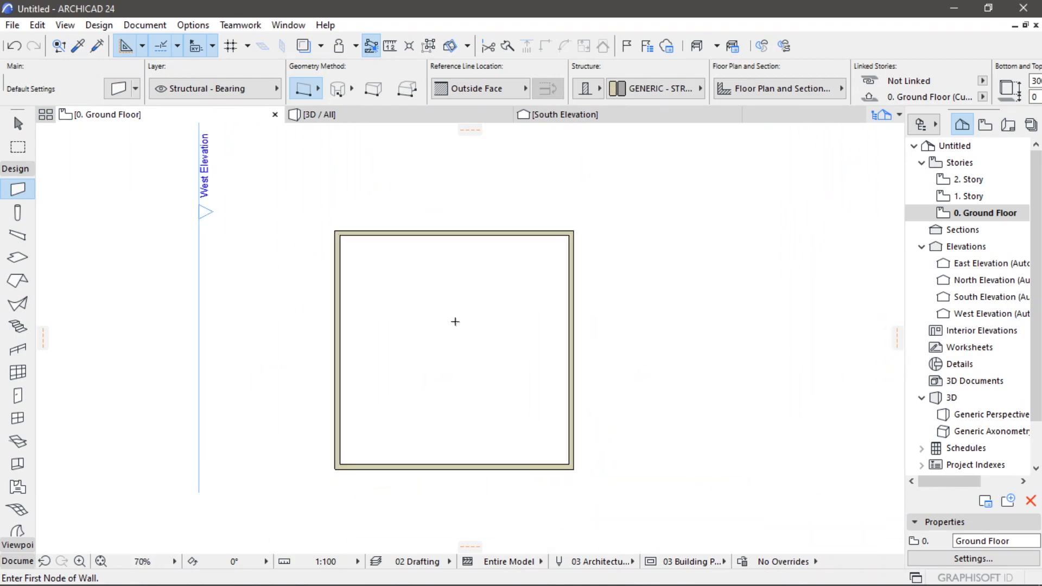
click(341, 351)
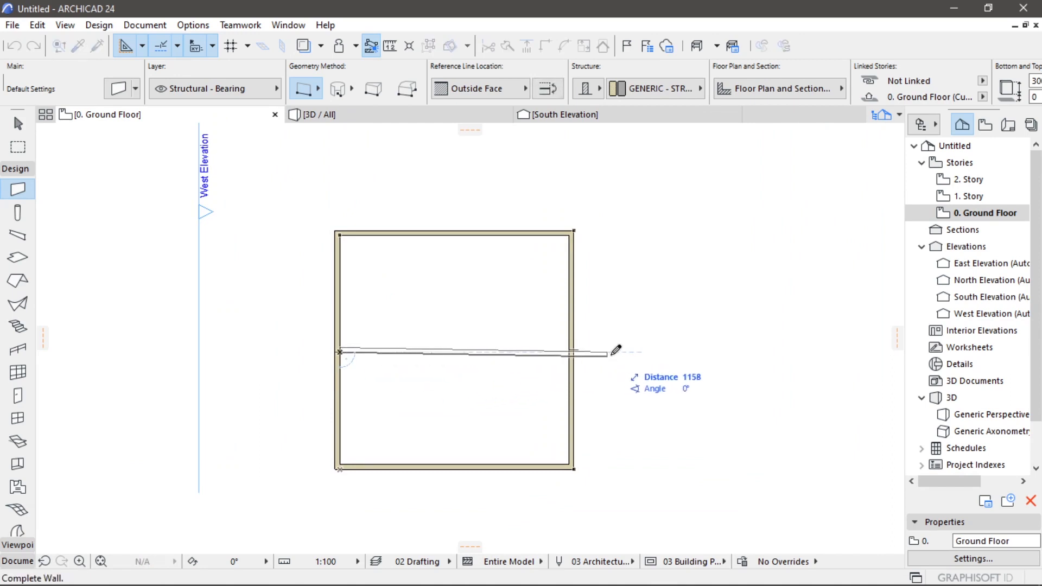
click(617, 351)
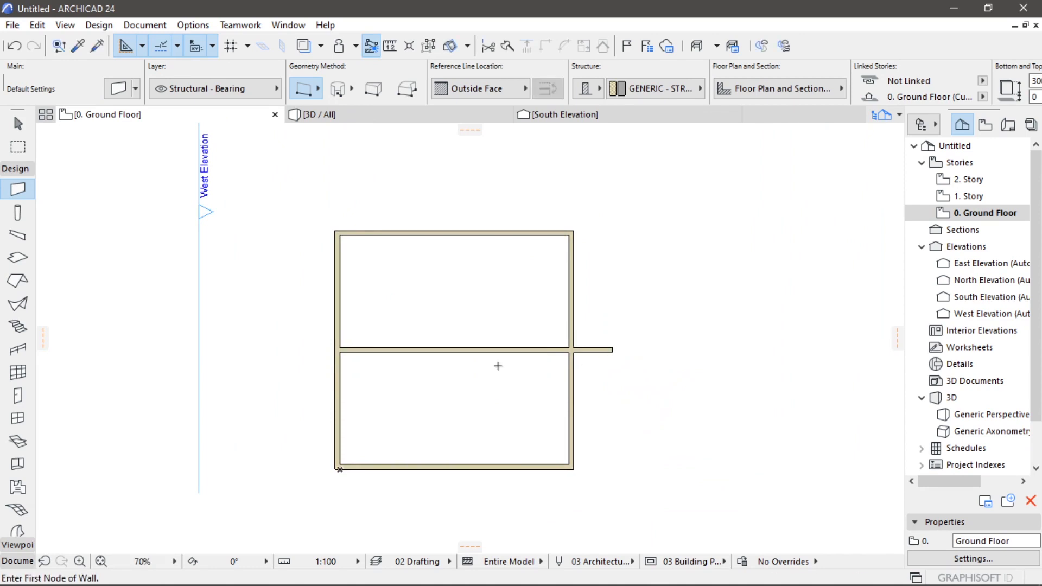
- Draw a vertical interior wall from the upper wall's middle past the horizontal interior wall, and trim the overhanging ends of both
click(452, 235)
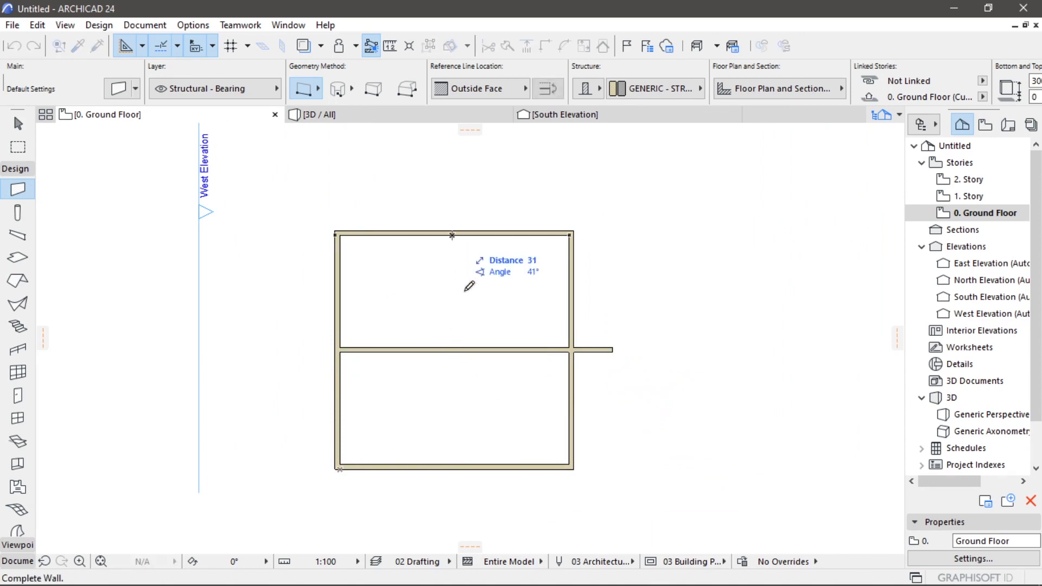
click(453, 374)
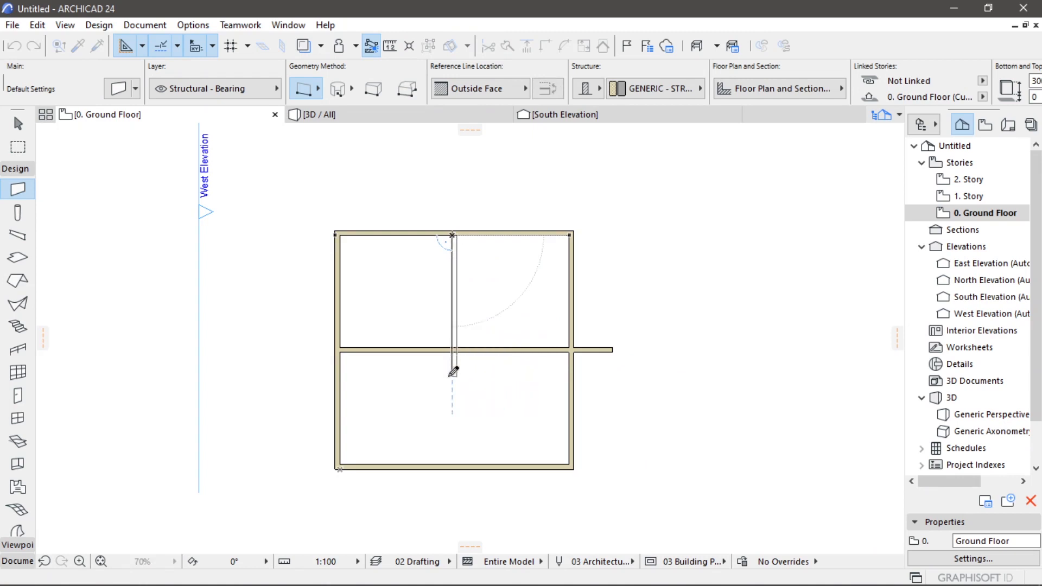
scroll(480, 367, up, 2)
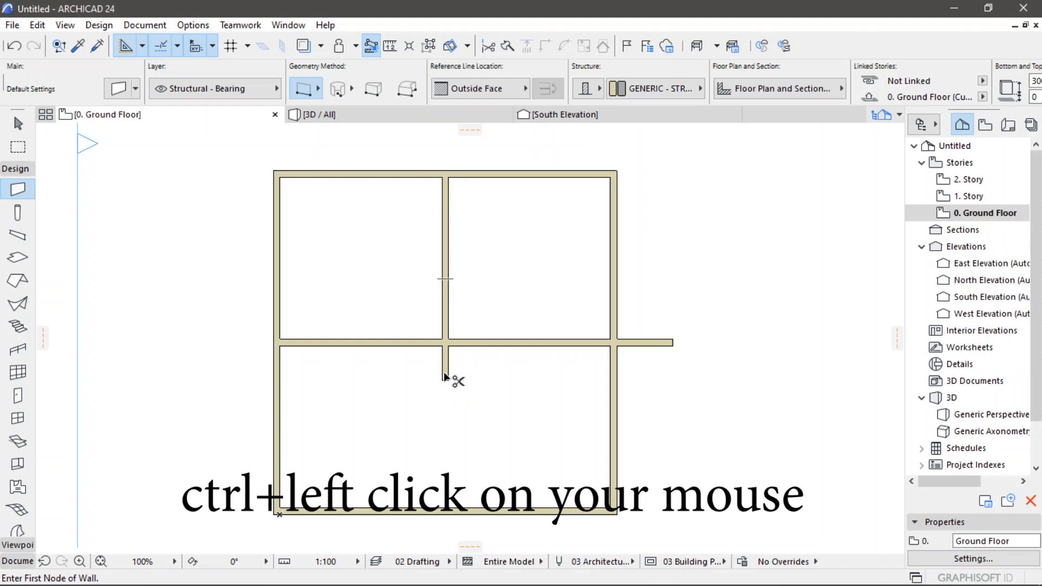
ctrl+click(641, 342)
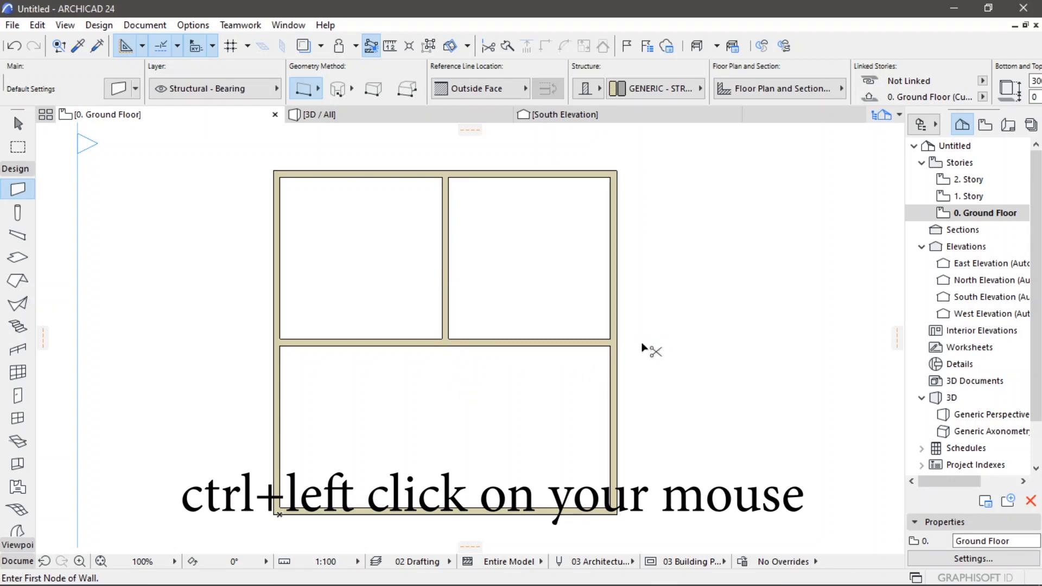
- Set the default sill height of the hinged Door 24 to 5 cm
scroll(600, 386, down, 5)
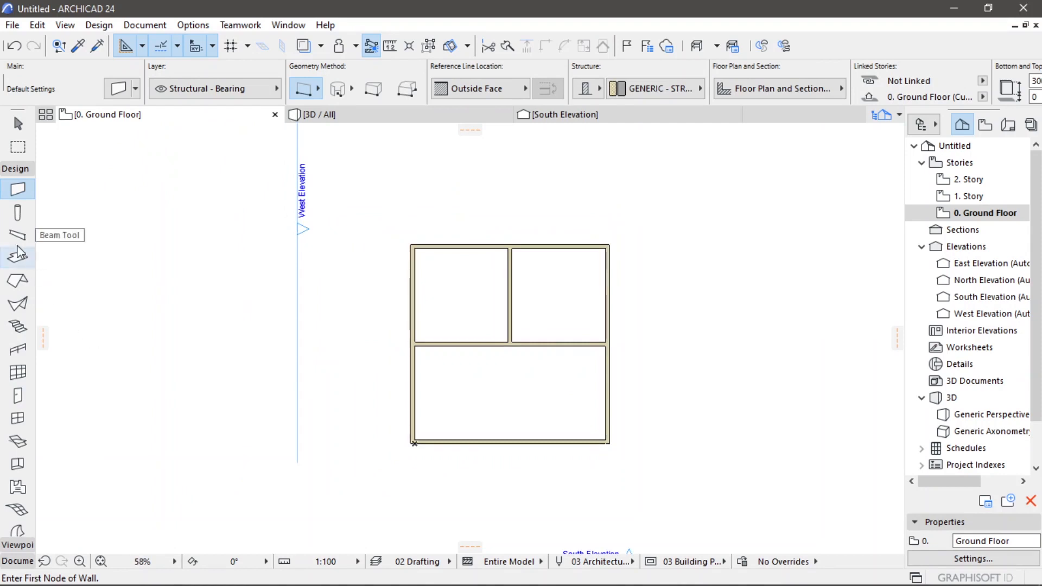
click(18, 396)
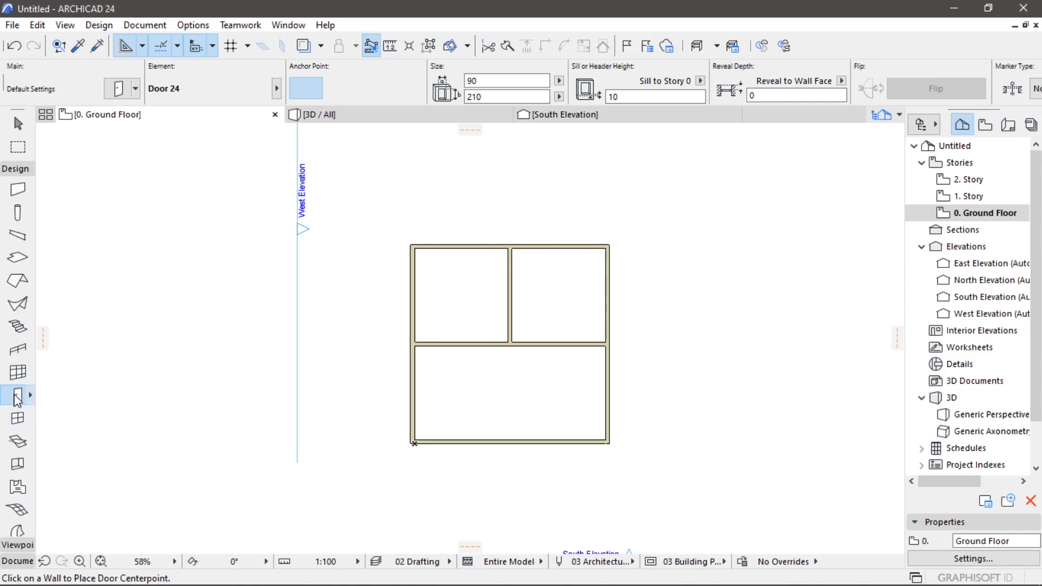
click(14, 395)
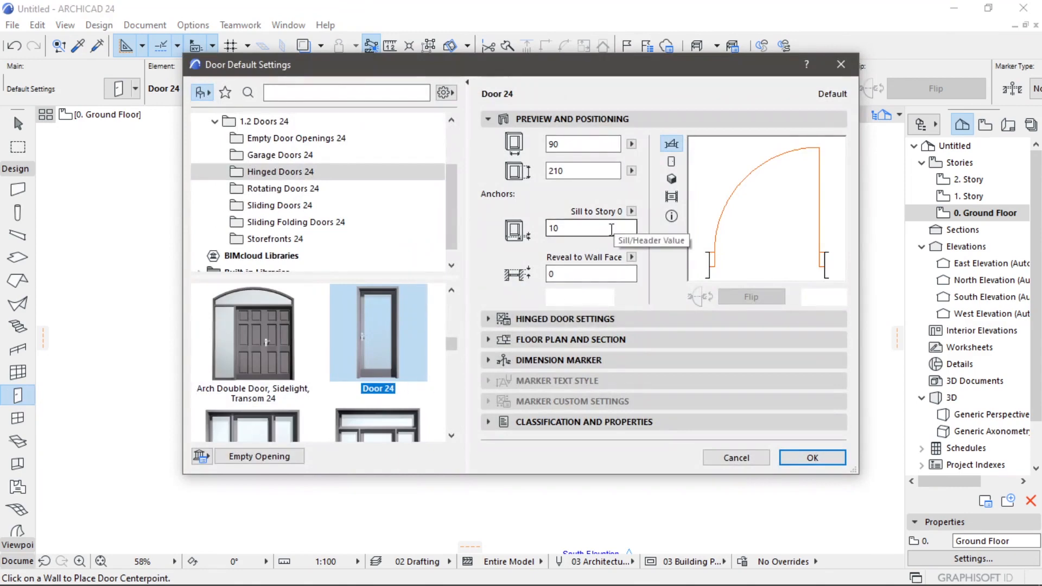
click(581, 228)
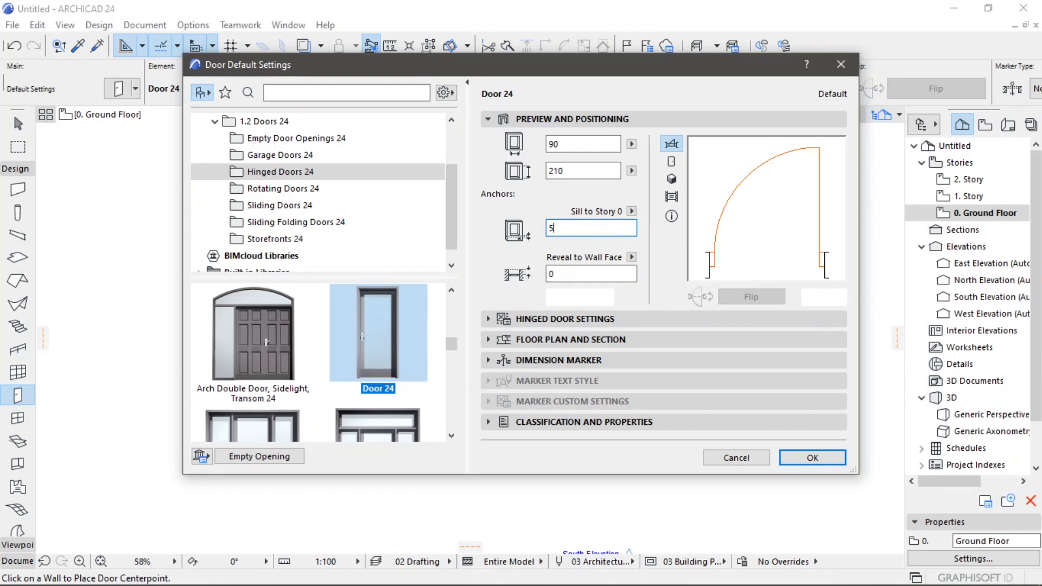
- Give the default door the Style 2 leaf and Handle 3, and apply the door settings
click(588, 319)
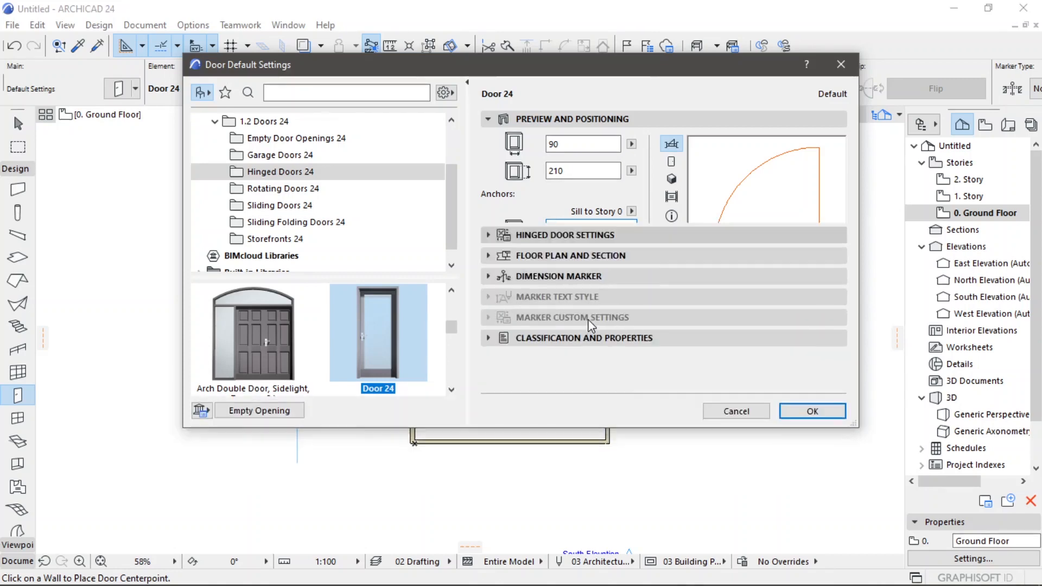
click(574, 286)
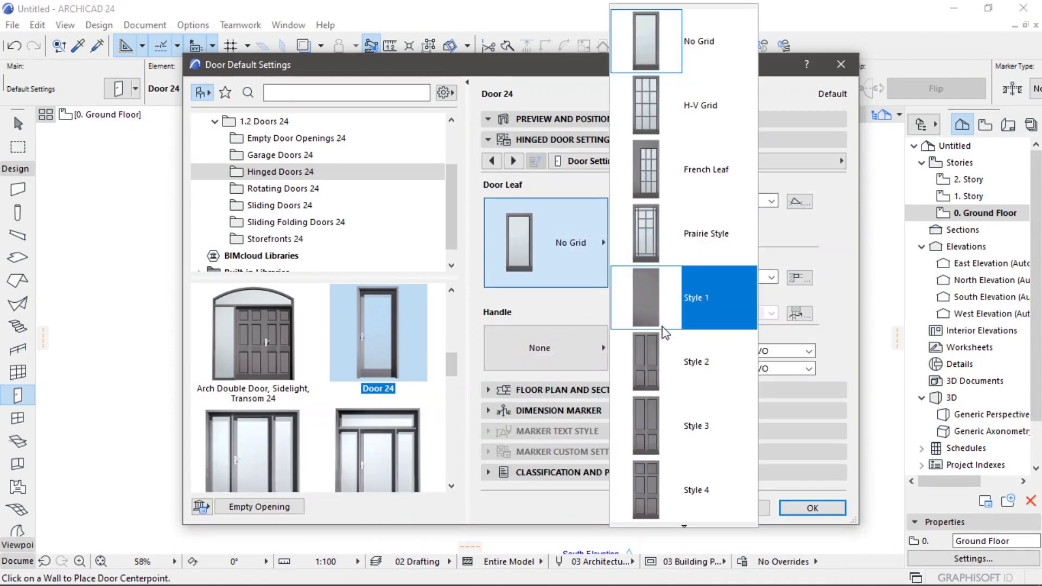
click(667, 385)
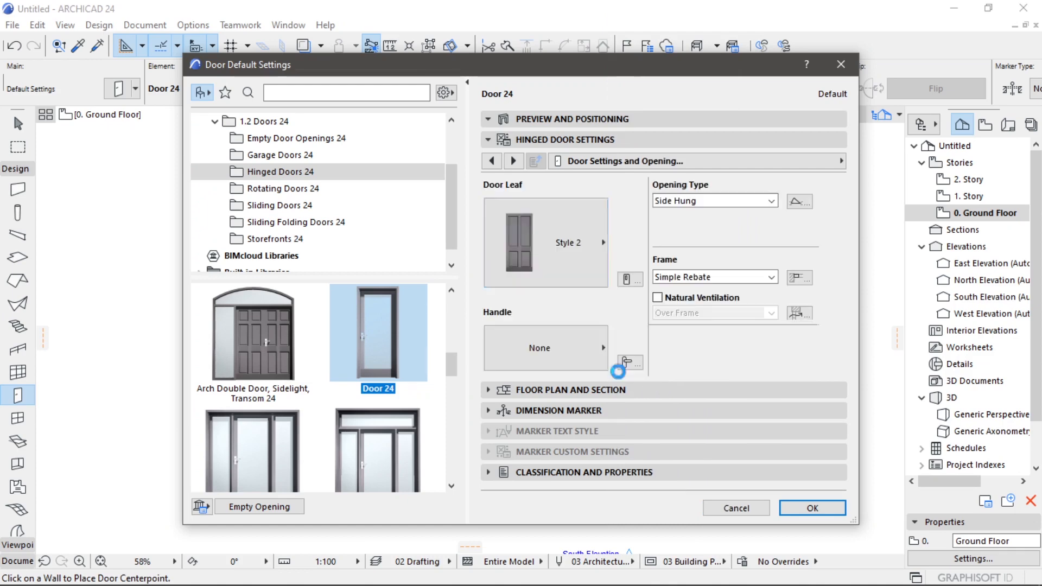
click(597, 365)
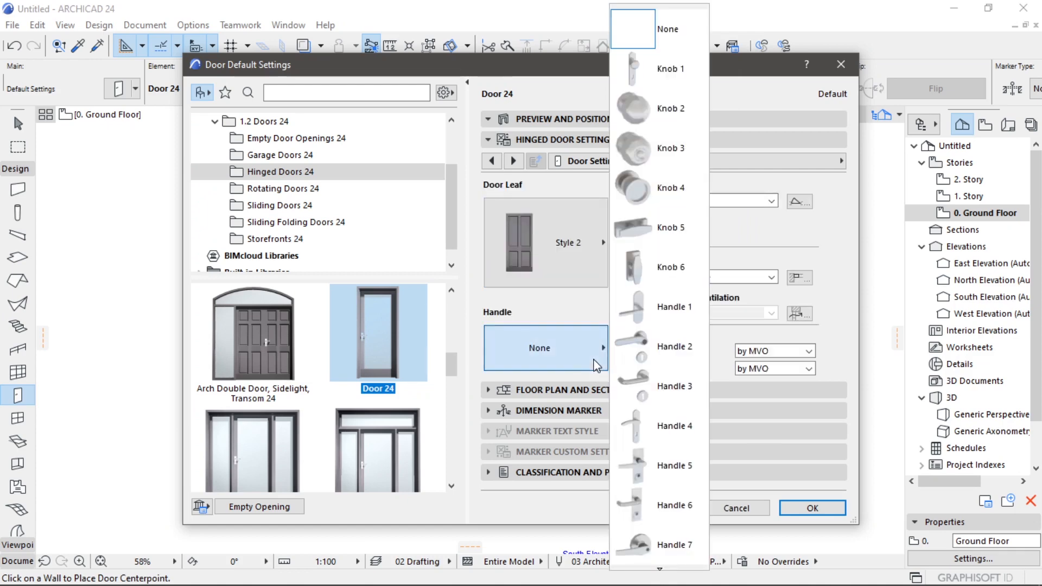
click(669, 383)
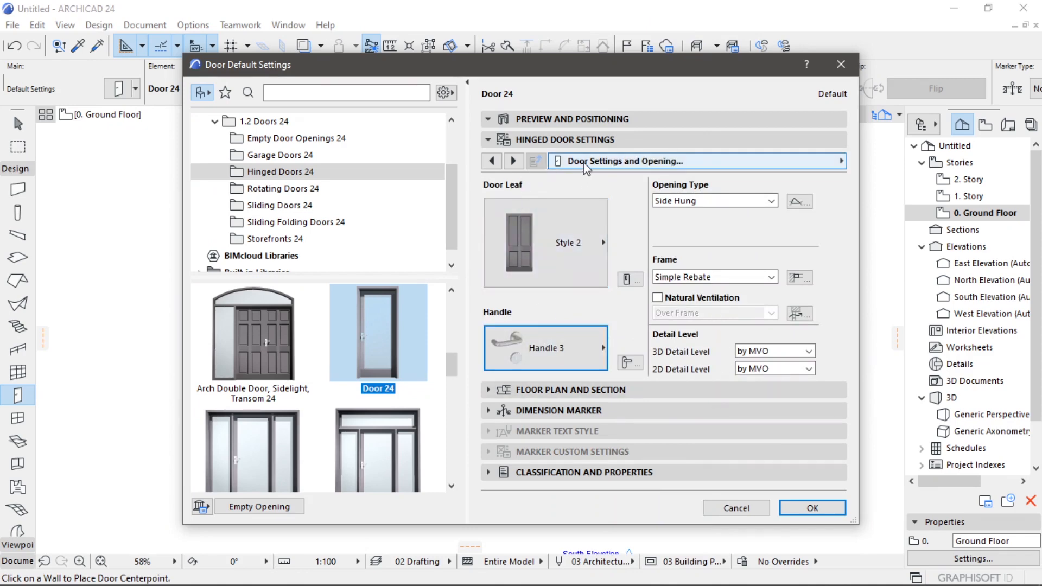
click(540, 142)
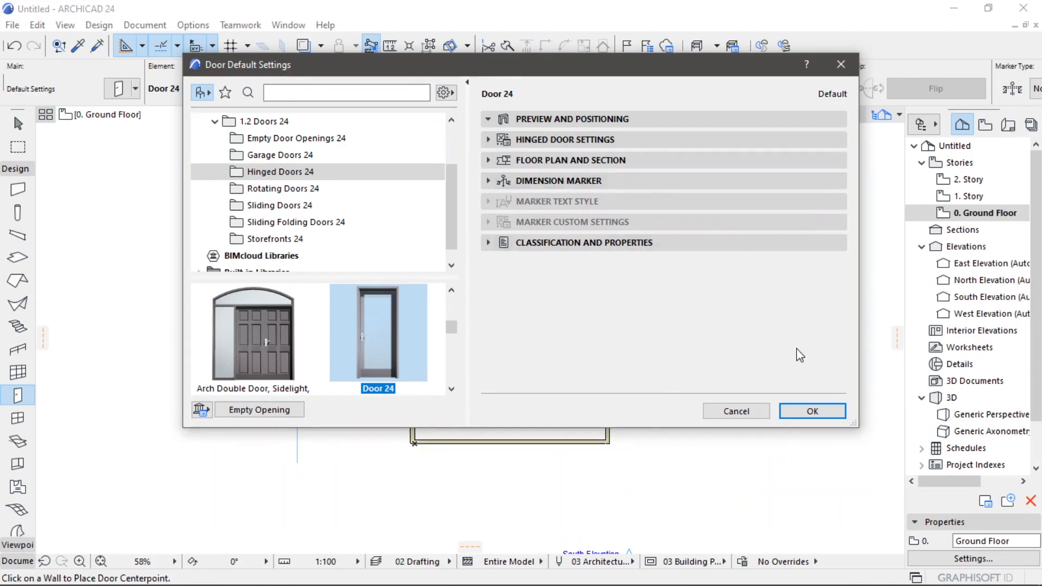
click(595, 120)
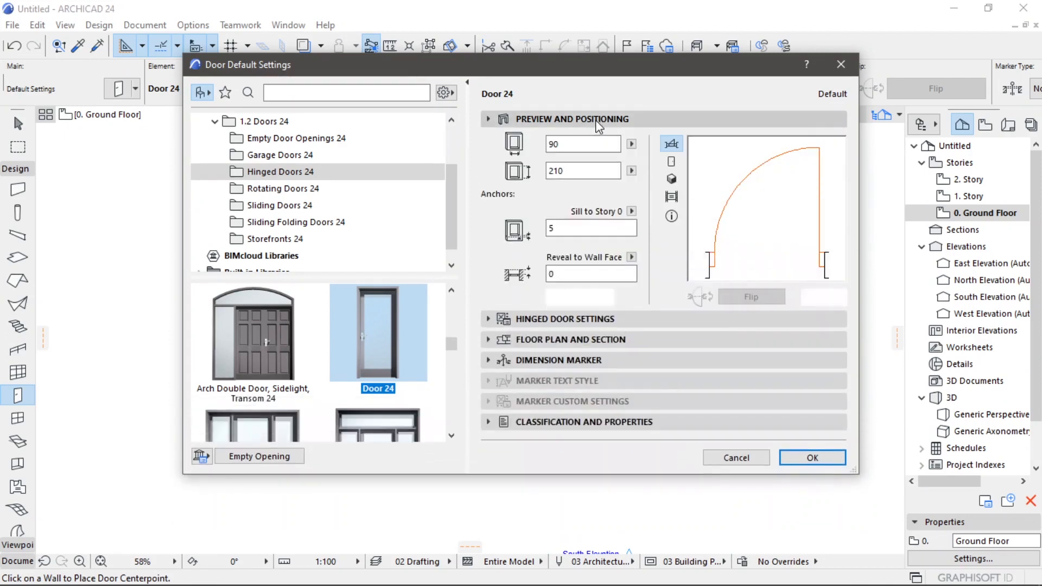
click(809, 458)
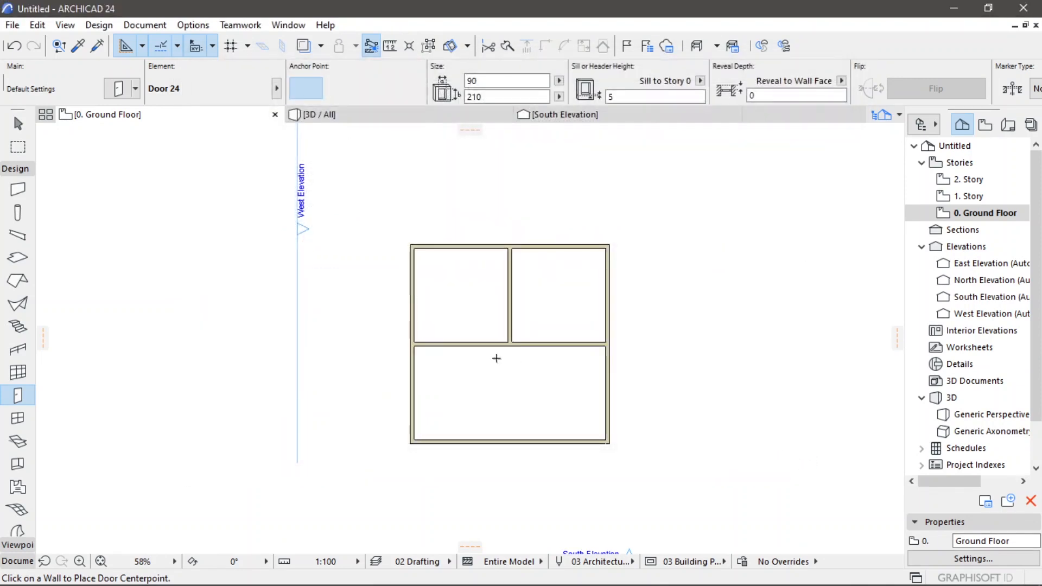
- Place two doors in the horizontal interior wall, one on each side of the vertical one, hinged beside it and opening into the upper rooms
scroll(497, 359, up, 5)
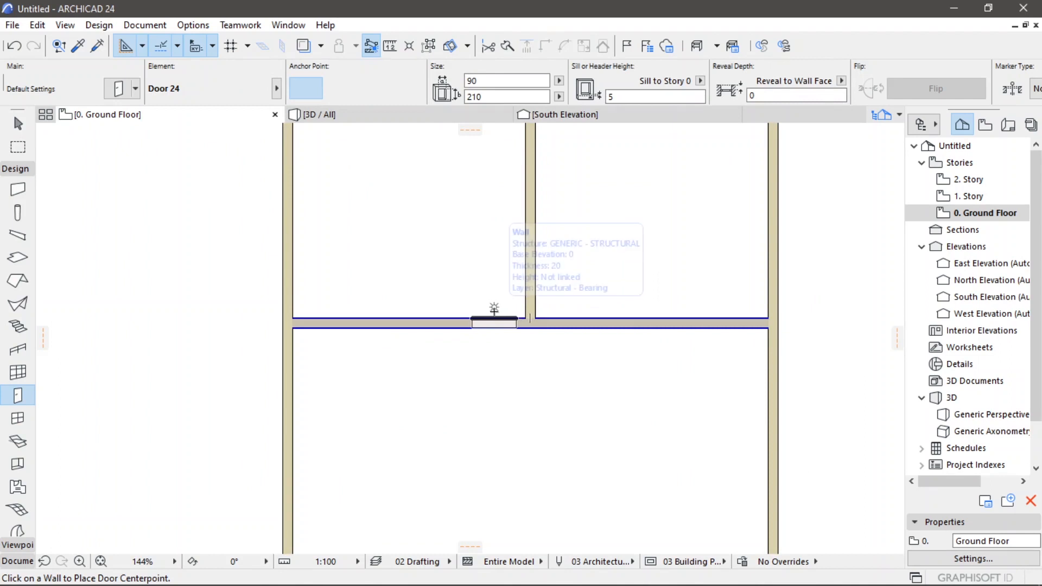
click(494, 310)
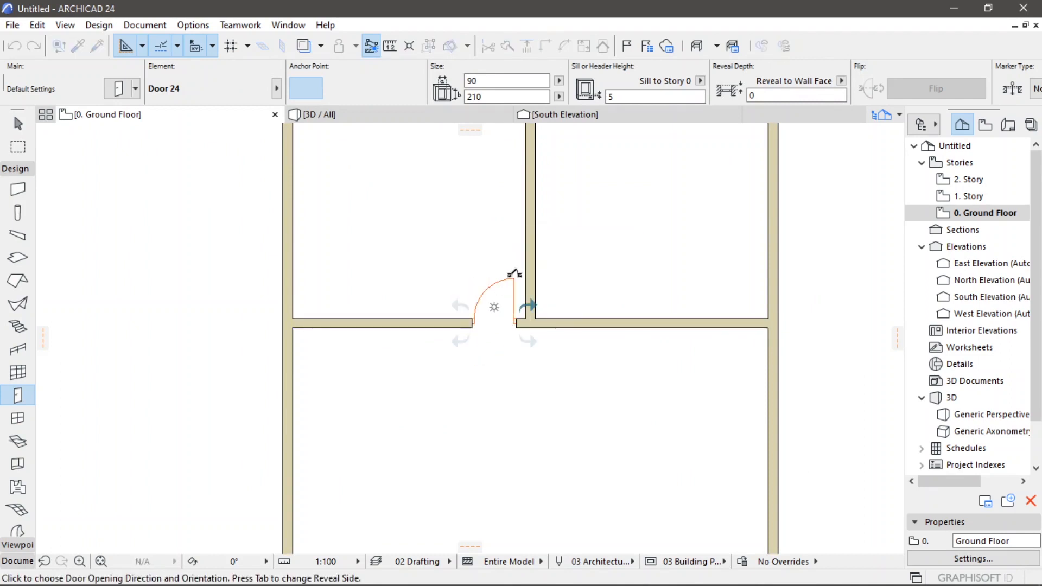
click(521, 297)
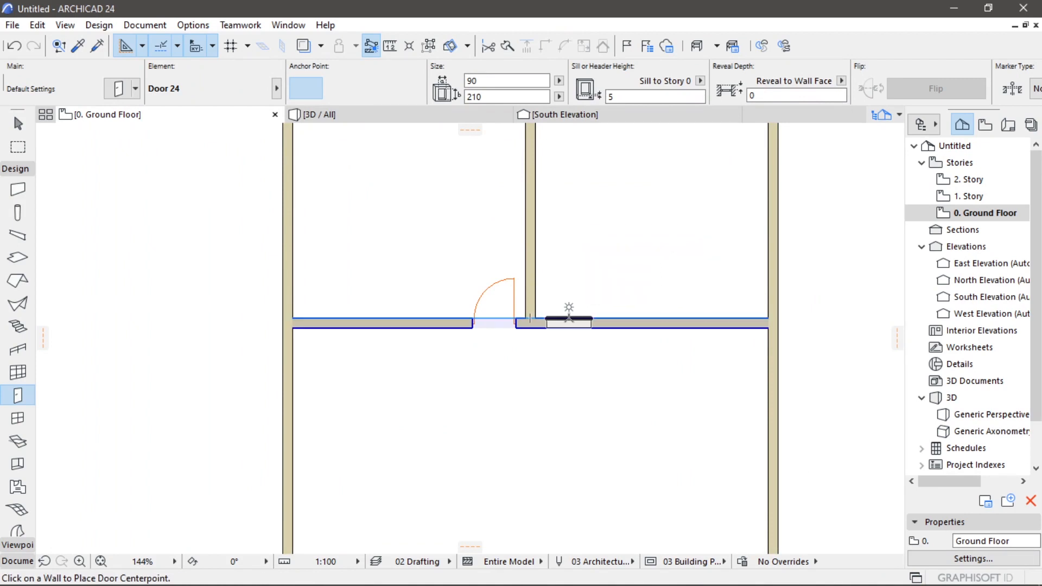
click(565, 316)
click(566, 280)
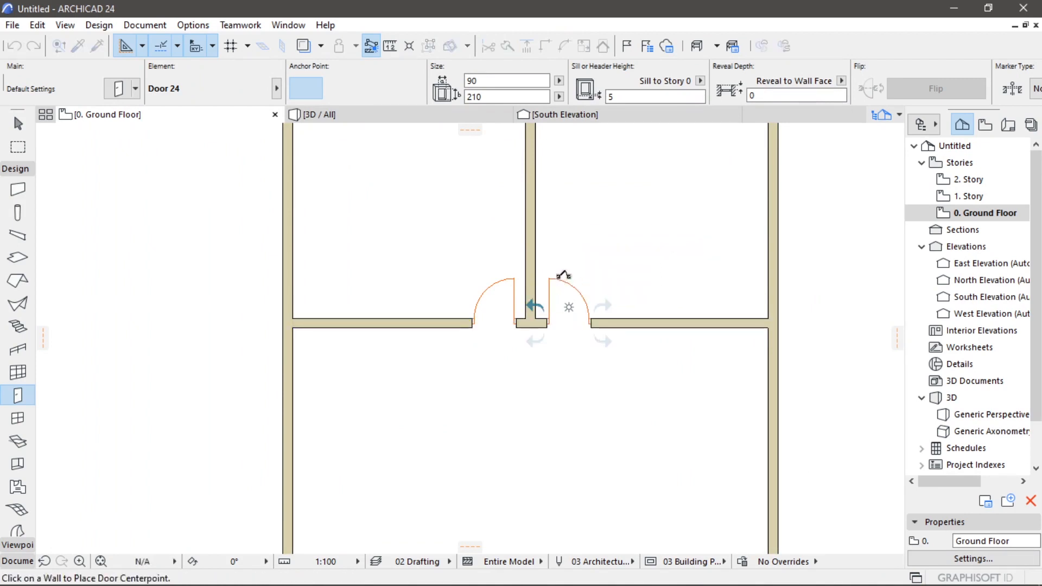
scroll(565, 348, down, 3)
scroll(566, 348, down, 1)
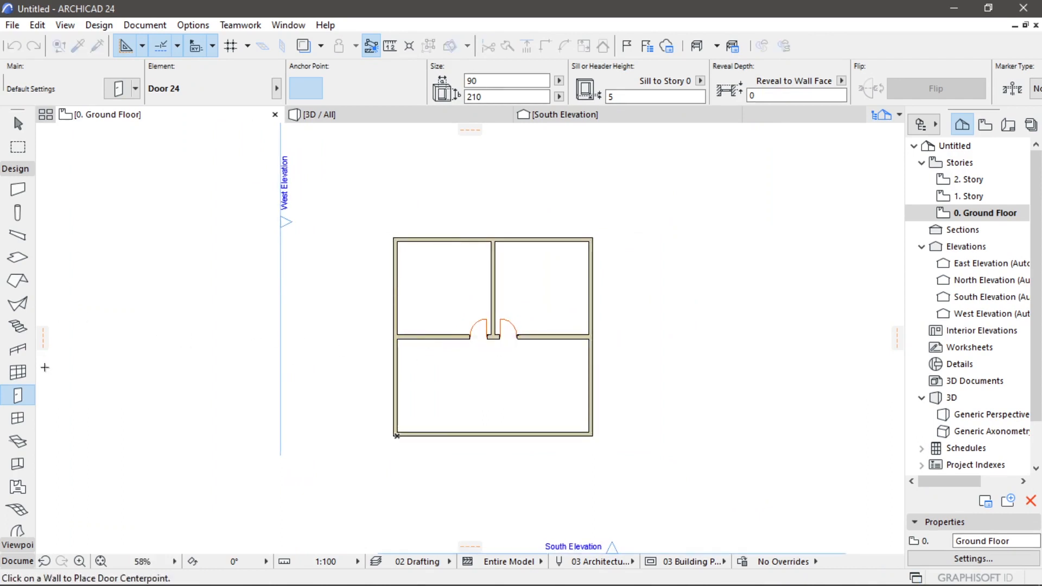
- Make the hinged Double Door 24 the default door type, with the French Leaf door leaf and Handle 3
double_click(18, 395)
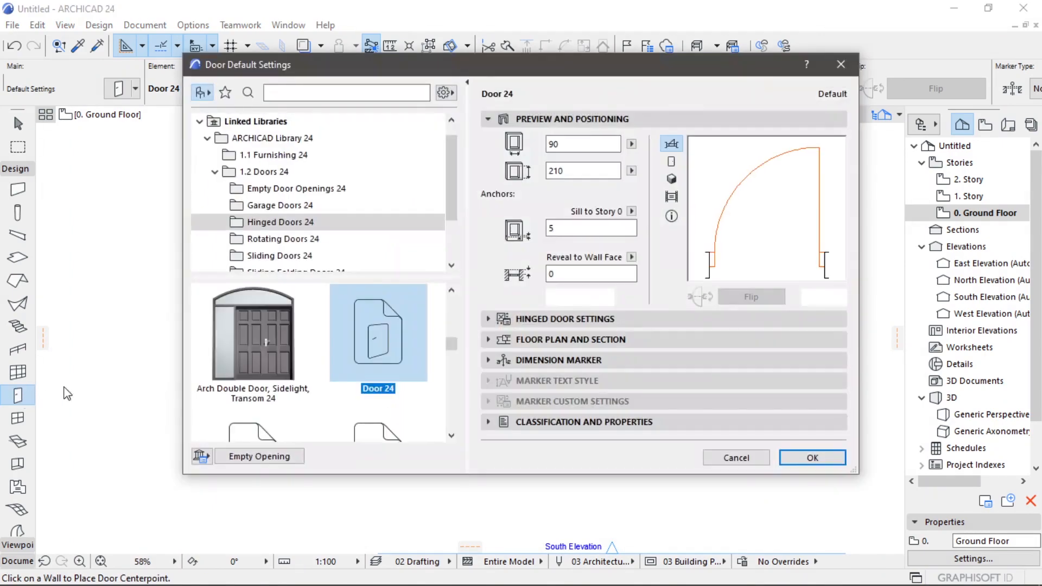
scroll(372, 344, down, 5)
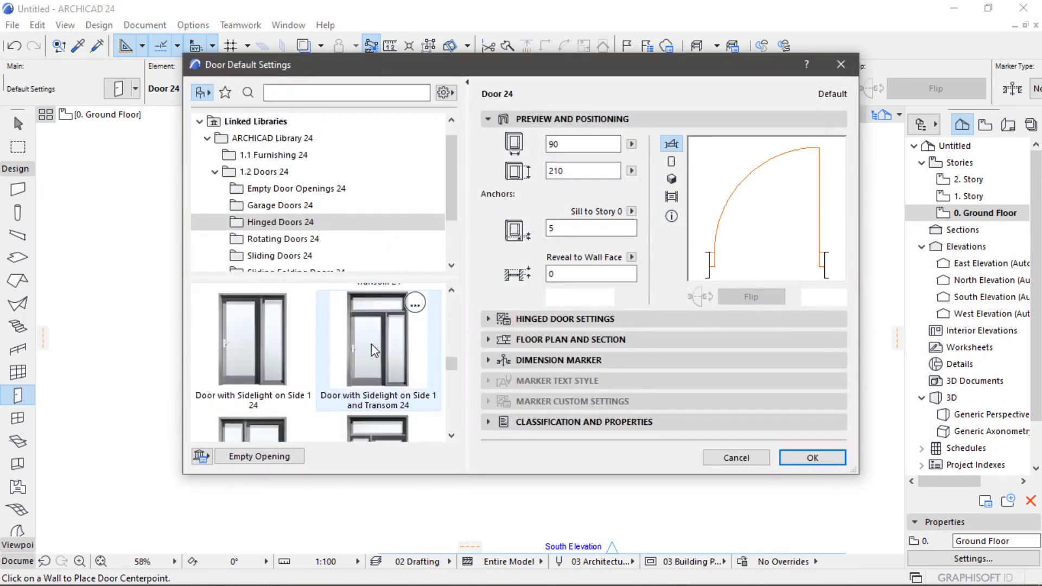
click(383, 363)
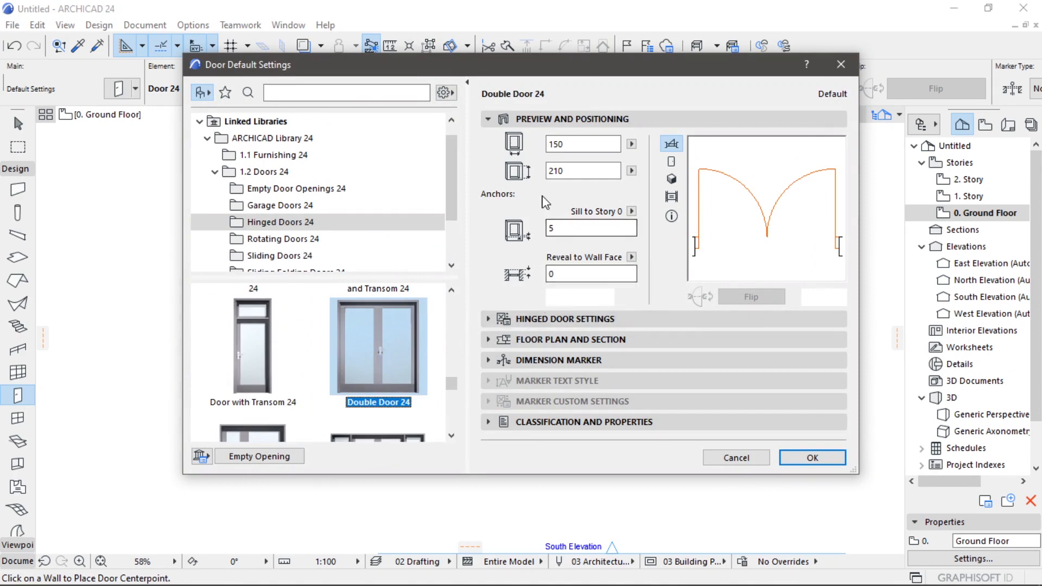
click(544, 319)
click(570, 249)
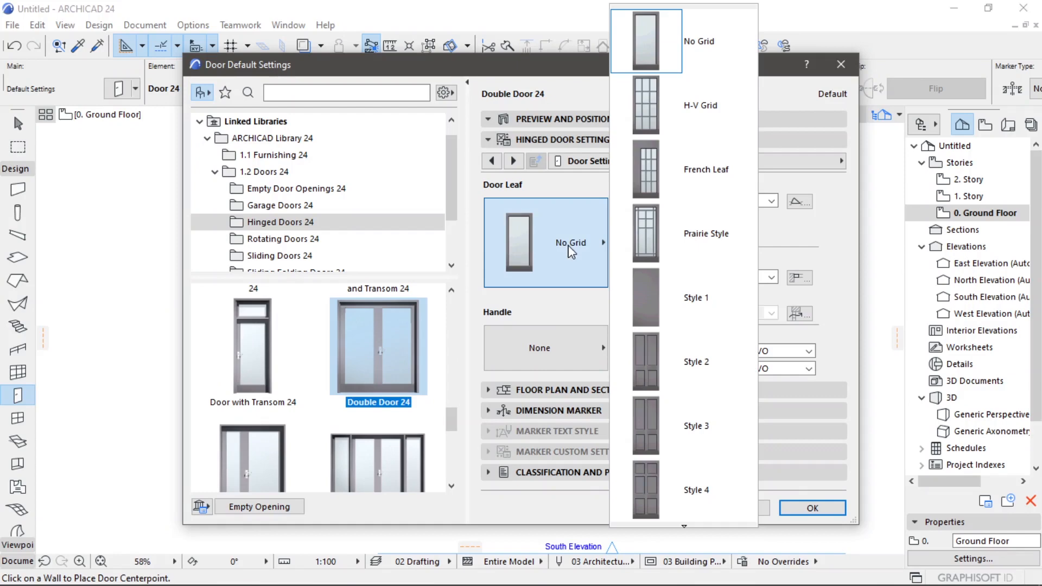
click(678, 170)
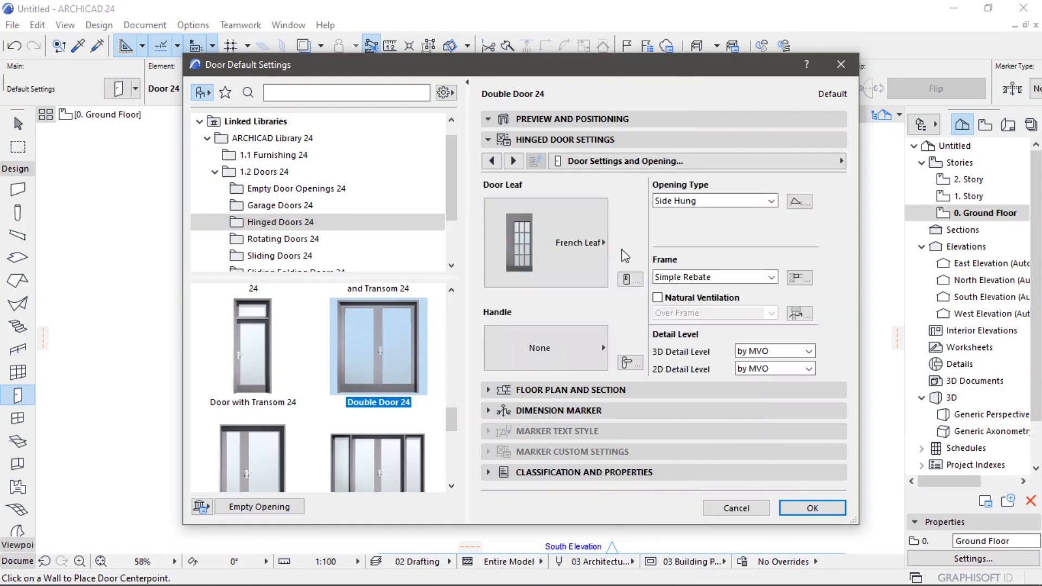
click(537, 352)
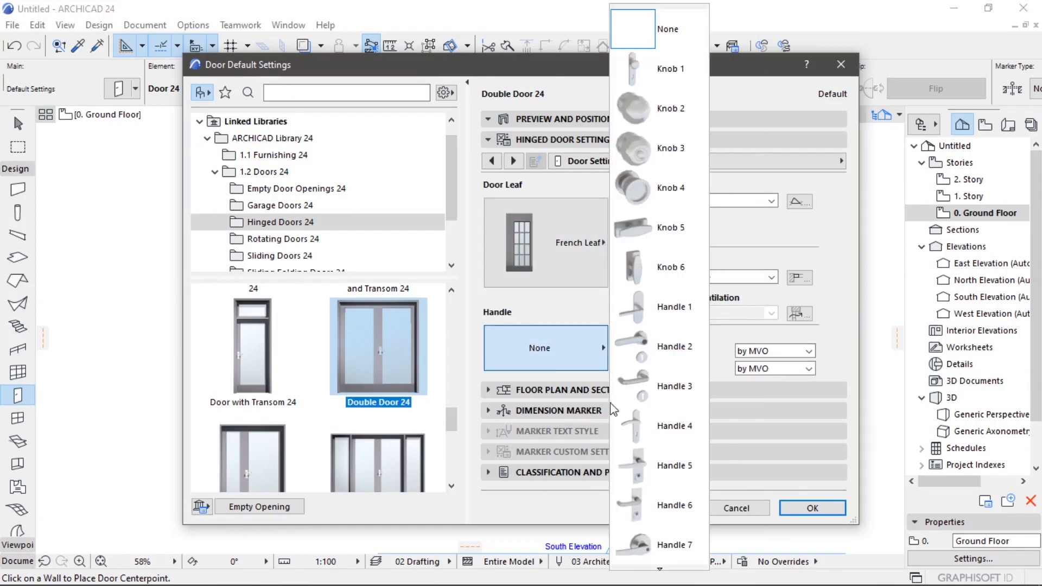
click(624, 402)
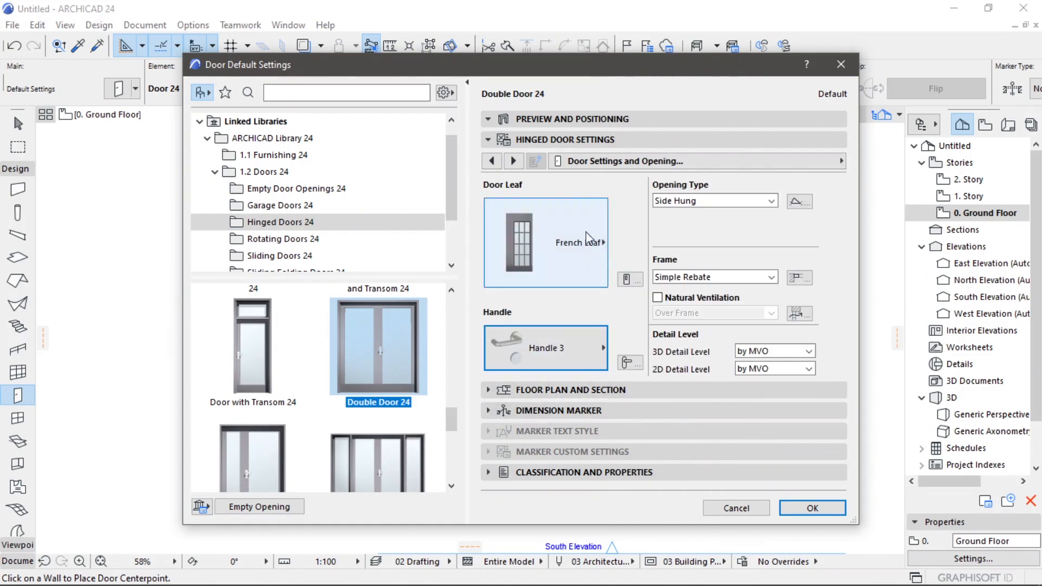
- Set the default double door's width to 180 cm and apply the door settings
click(537, 121)
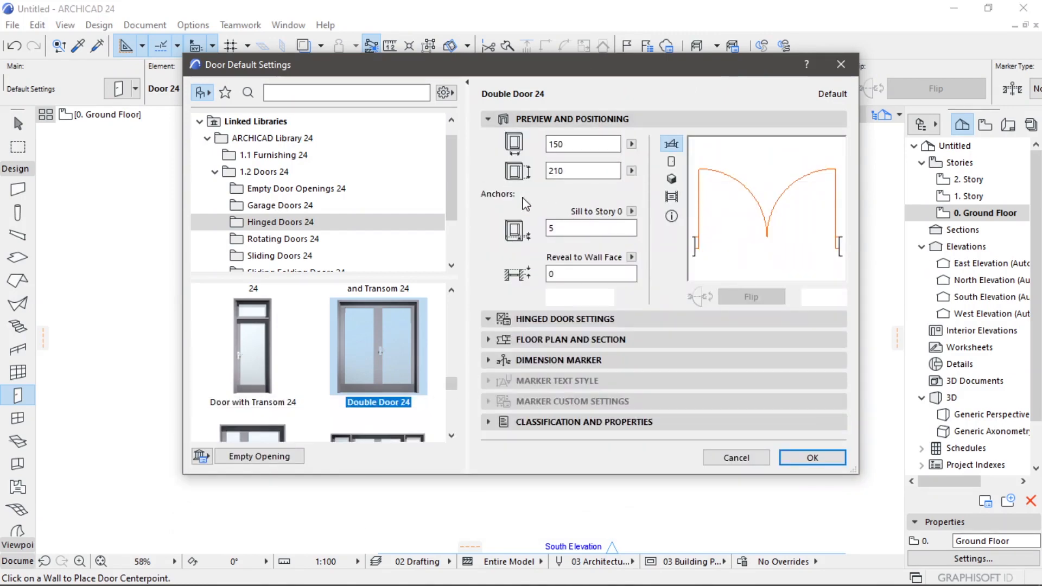
click(581, 145)
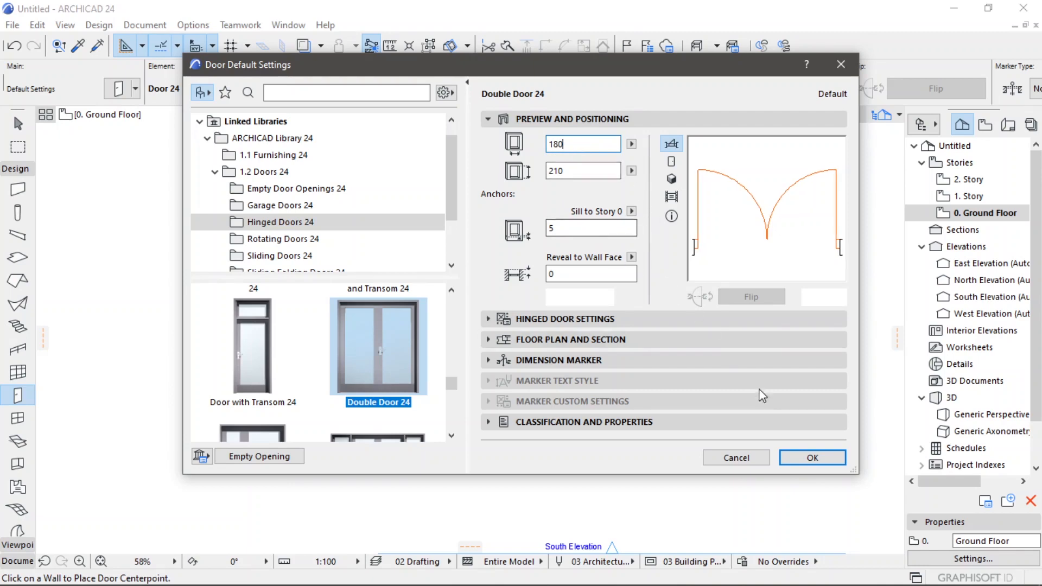
click(809, 458)
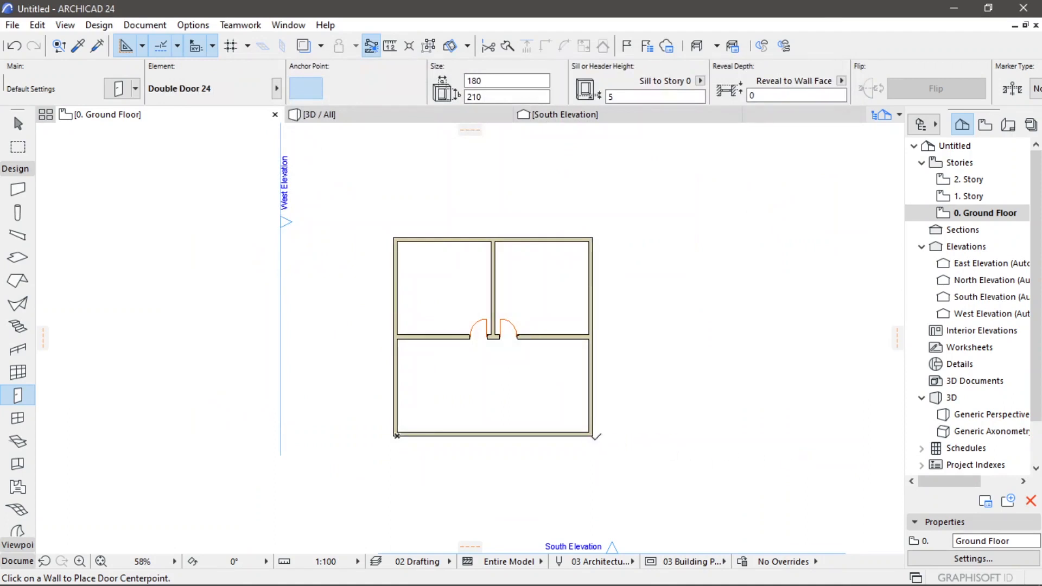
- Place the double door at the middle of the building's lower outer wall, opening into the large room
scroll(493, 441, up, 5)
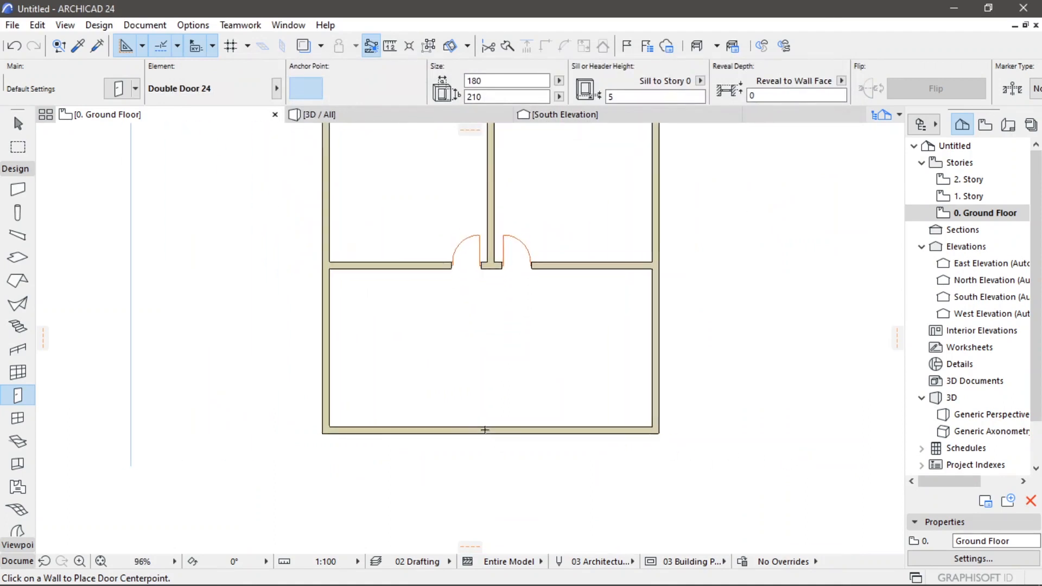
scroll(488, 430, up, 1)
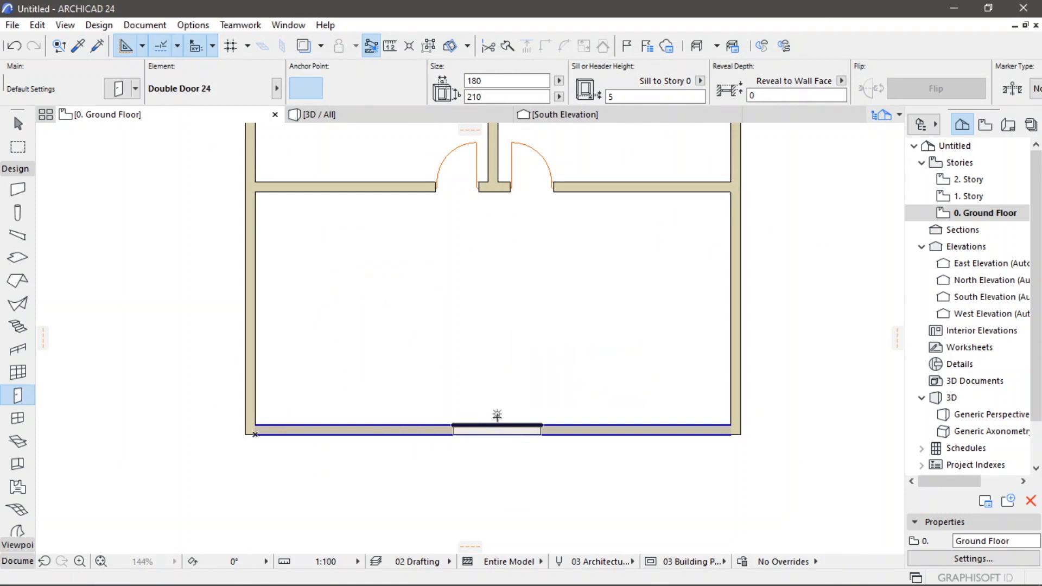
click(496, 417)
click(498, 412)
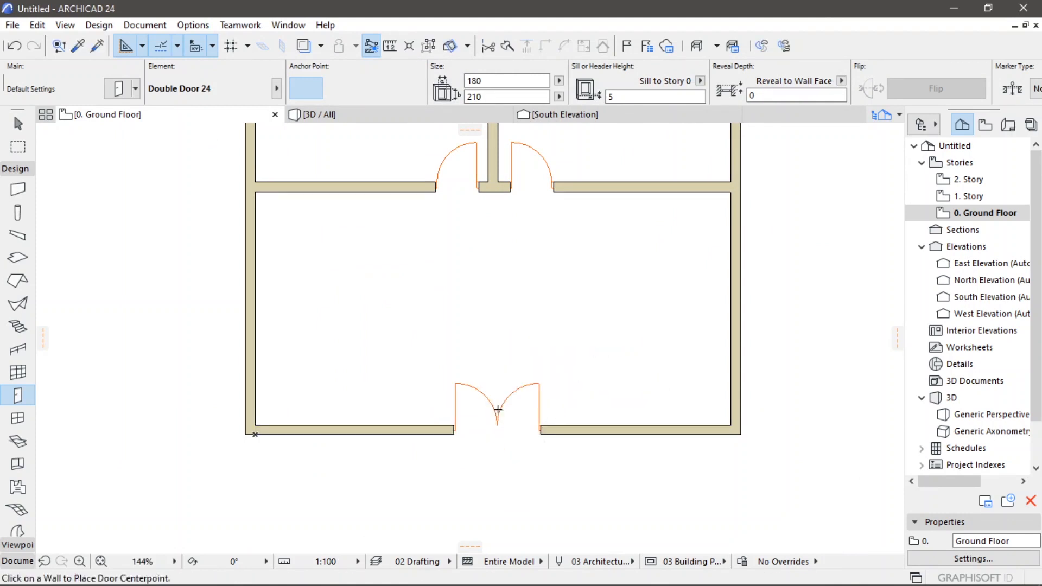
scroll(500, 391, down, 3)
scroll(499, 390, down, 2)
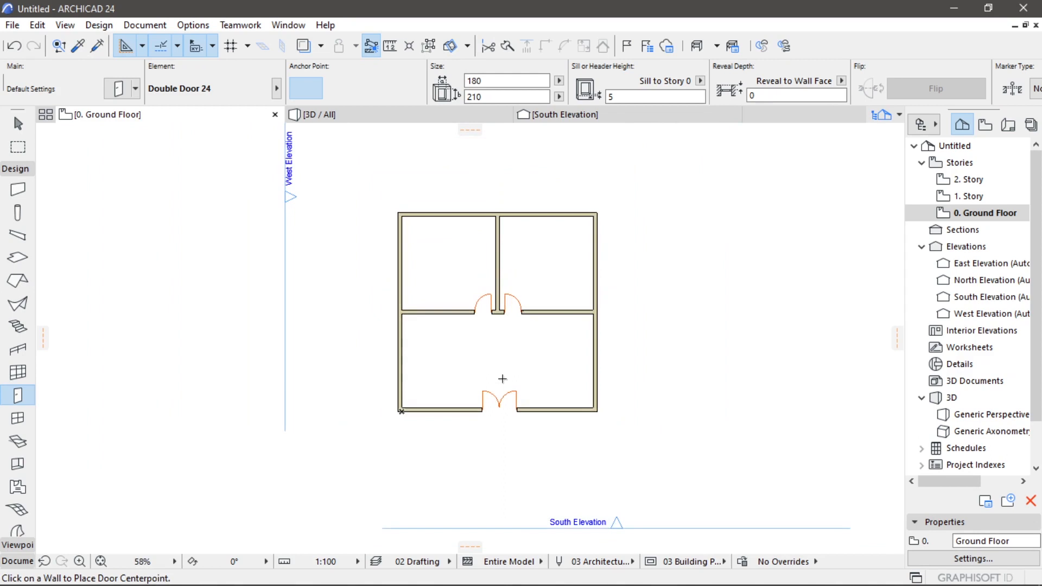
middle_drag(502, 406, 497, 422)
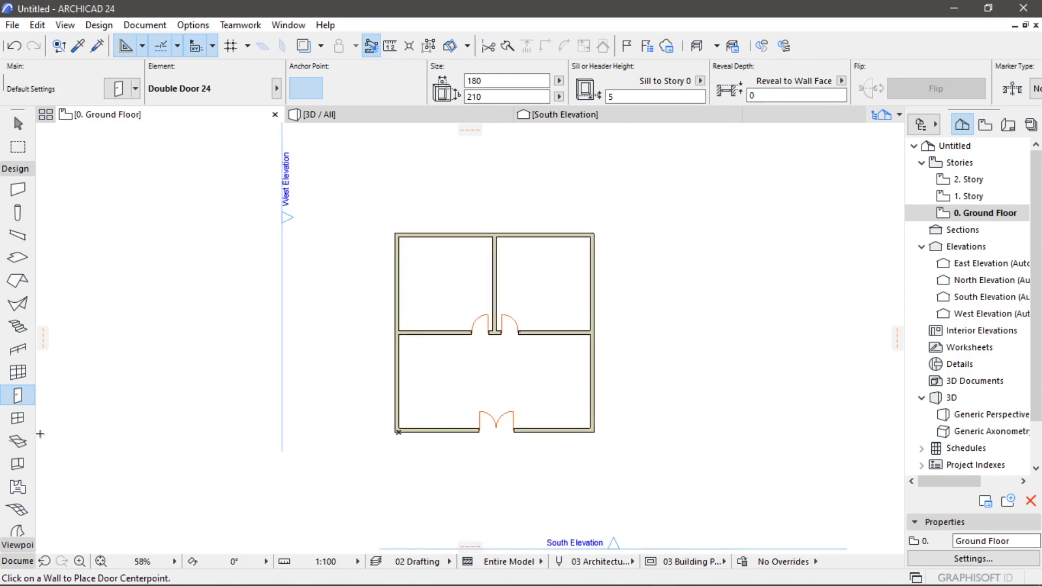
- Make Double Window 24 the default window, with a height of 110 cm and a sill height of 105 cm, and apply the settings
click(18, 420)
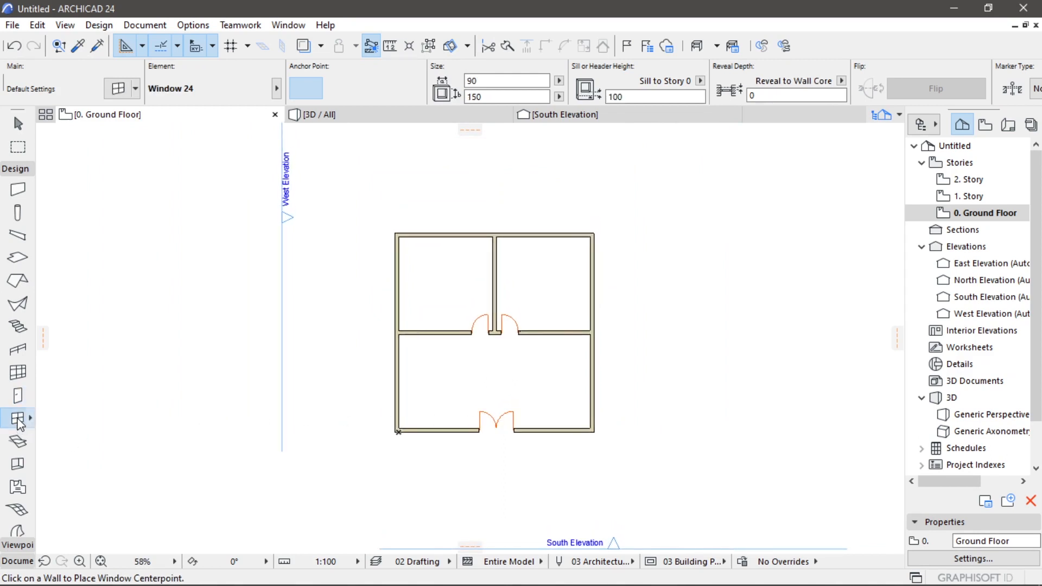
double_click(16, 417)
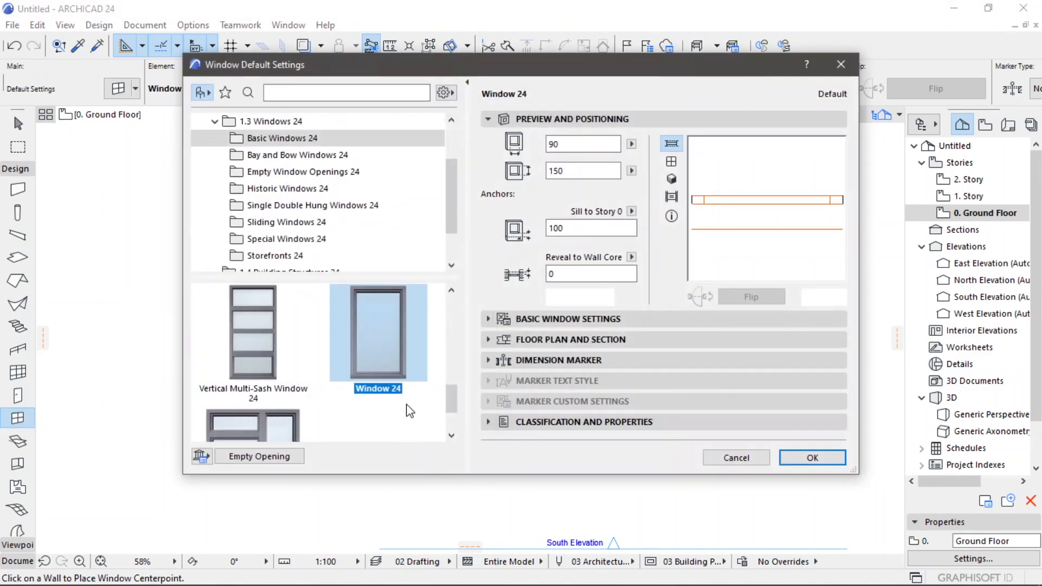
scroll(409, 402, down, 5)
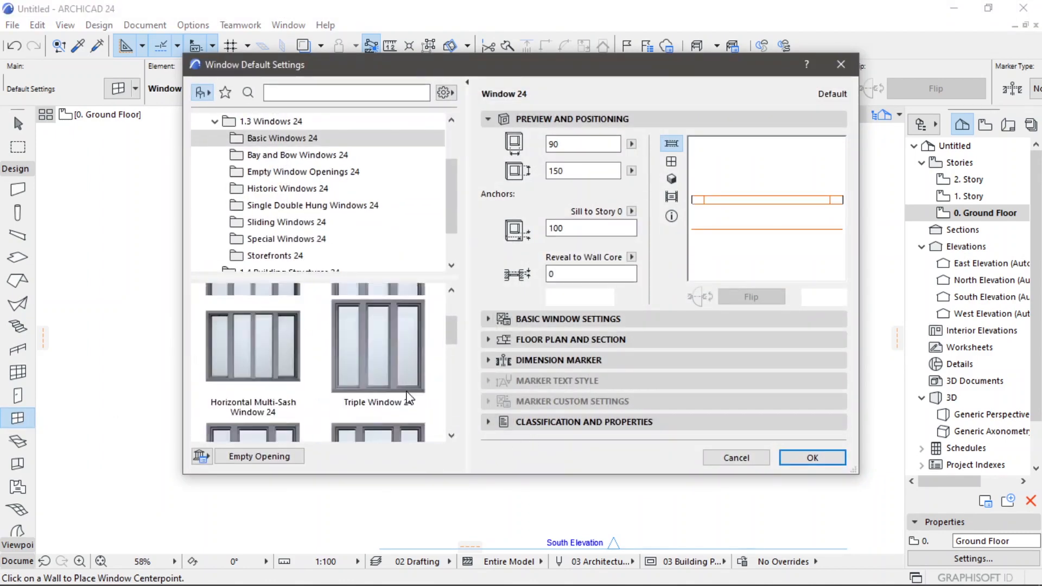
scroll(409, 399, up, 2)
click(395, 369)
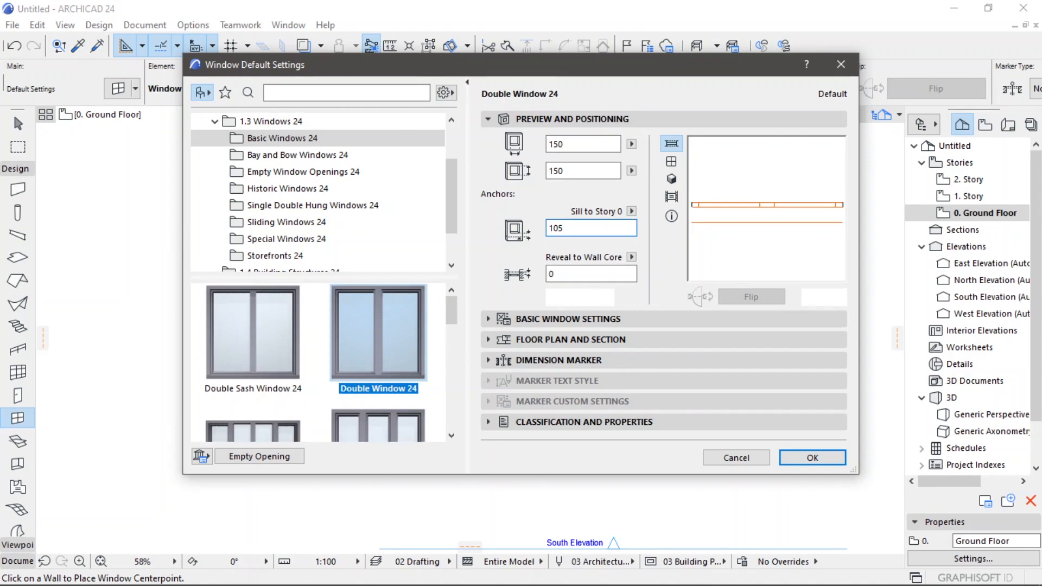
click(585, 171)
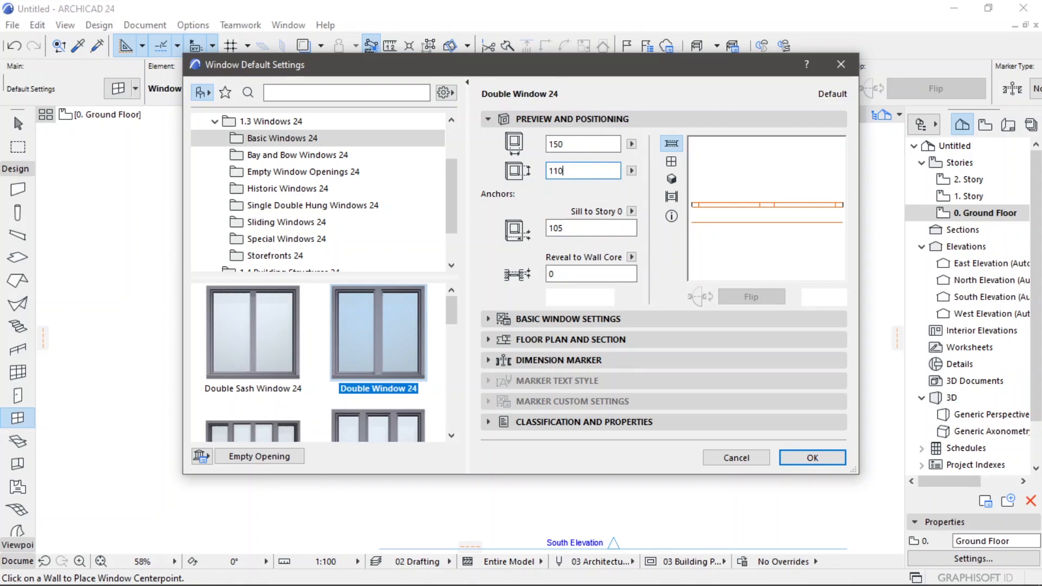
click(592, 319)
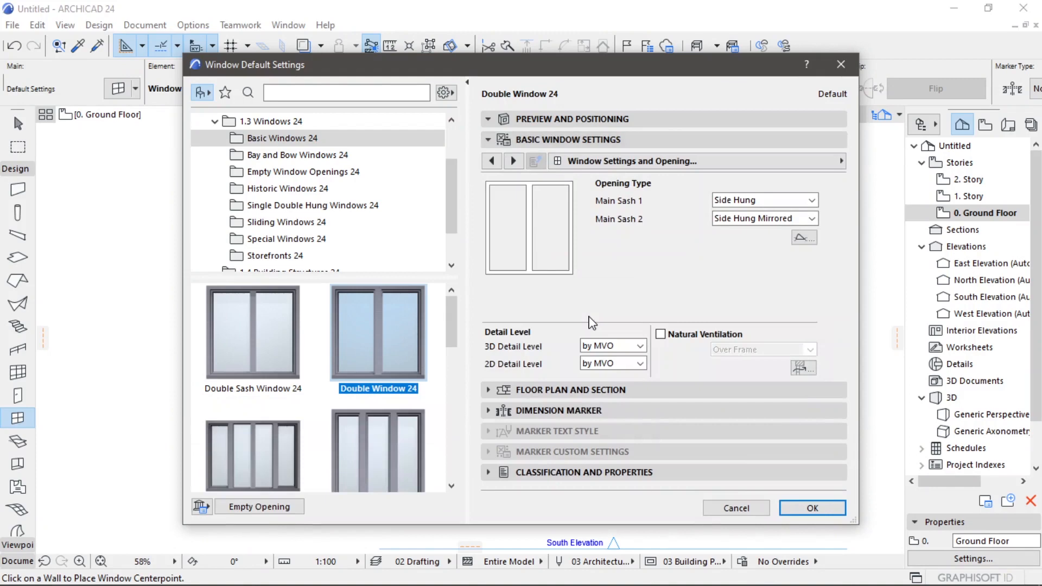
click(806, 508)
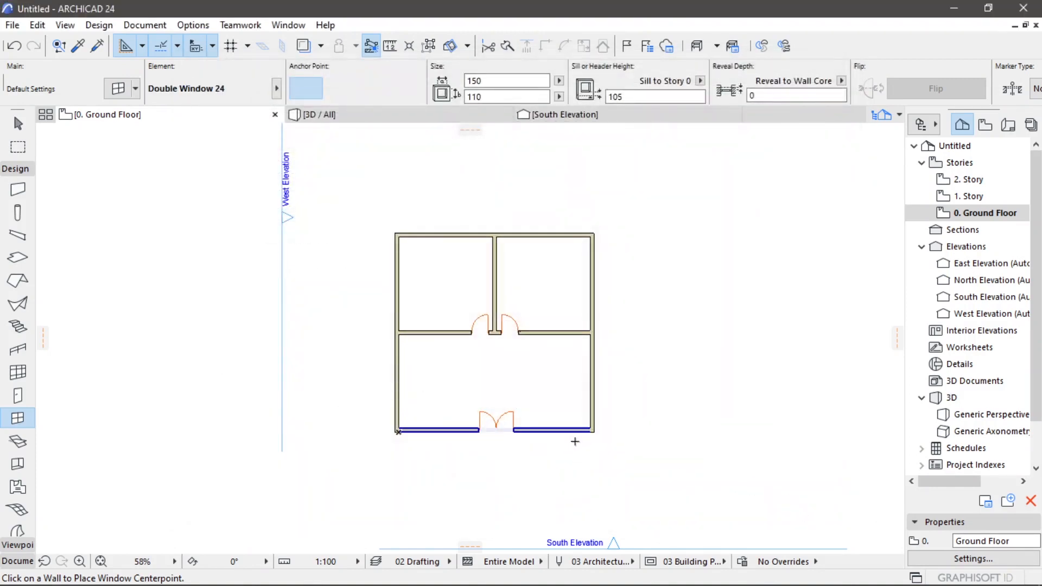
- Place two double windows in the lower outer wall, one on each side of the double door, oriented towards the inside
scroll(564, 444, up, 3)
scroll(563, 444, up, 1)
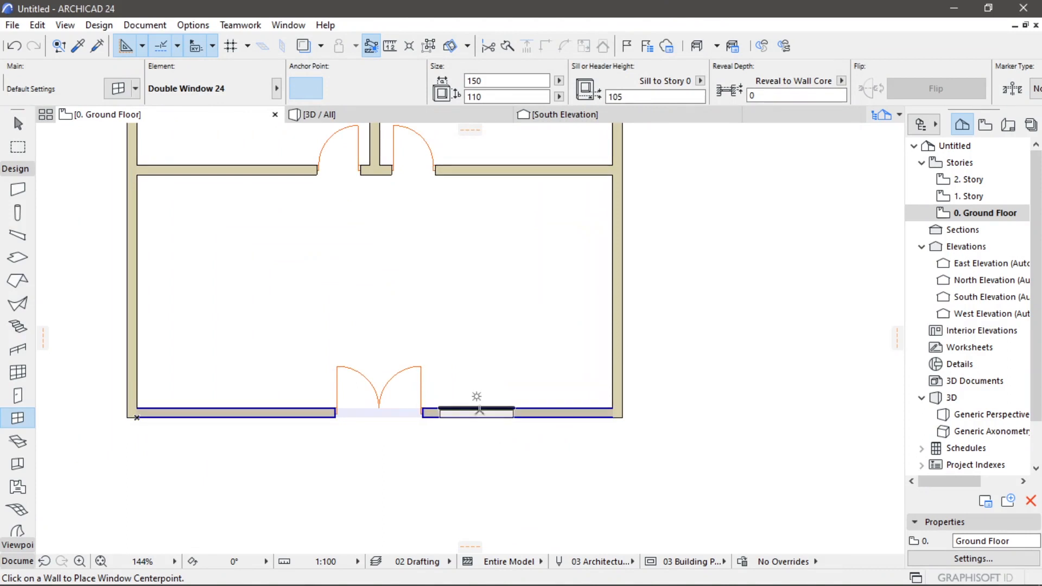
click(484, 408)
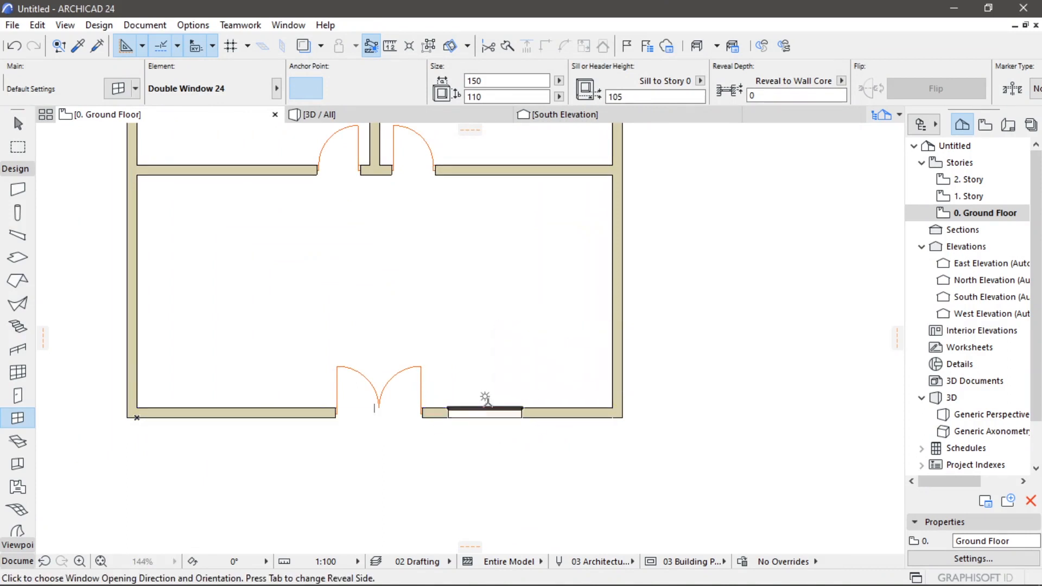
click(492, 387)
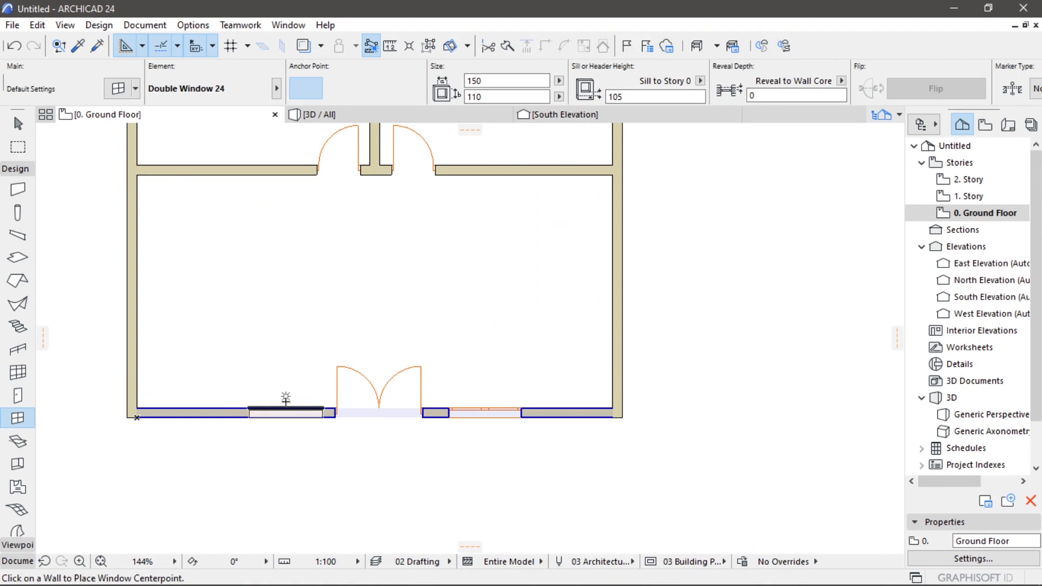
click(280, 399)
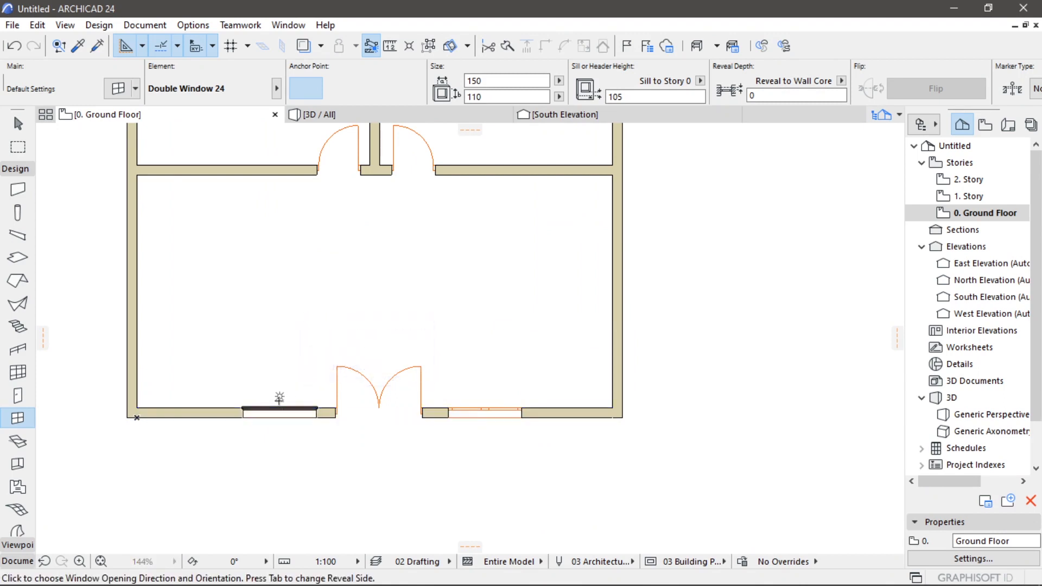
click(240, 388)
- Place one double window in each side wall of the large lower room, facing each other across the room
scroll(240, 389, down, 4)
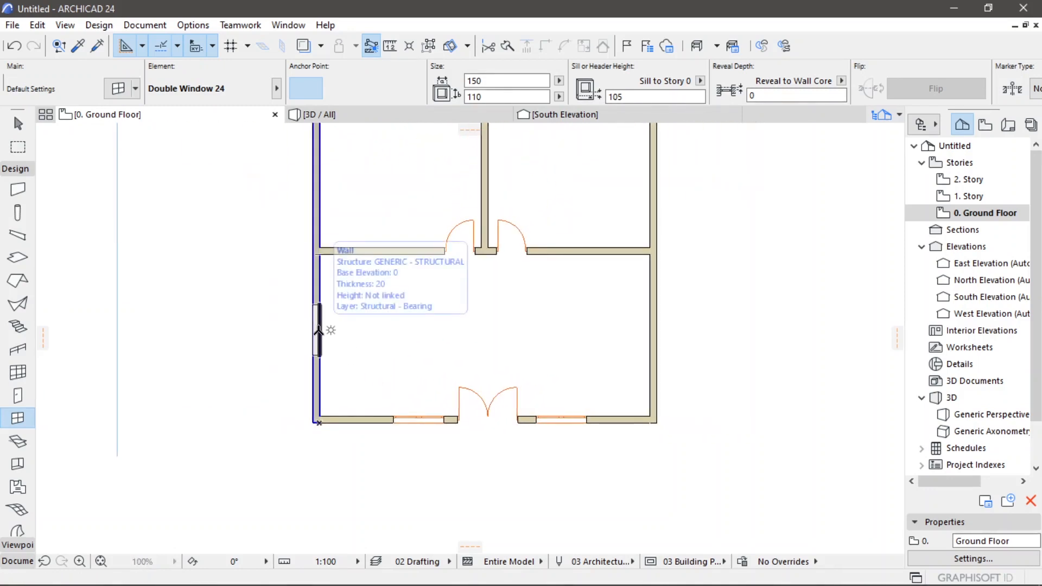
click(318, 330)
click(542, 329)
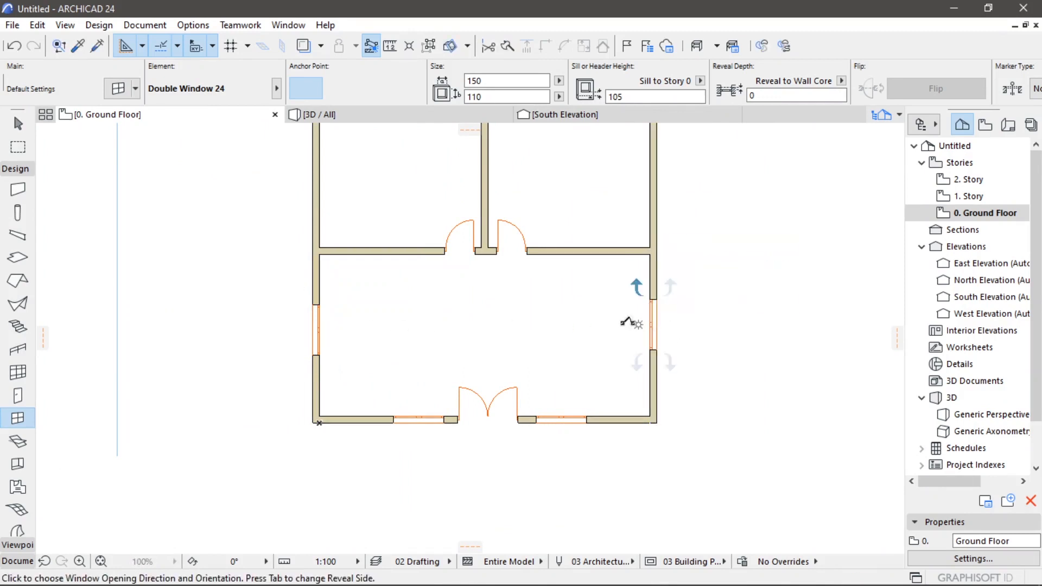
scroll(565, 328, down, 5)
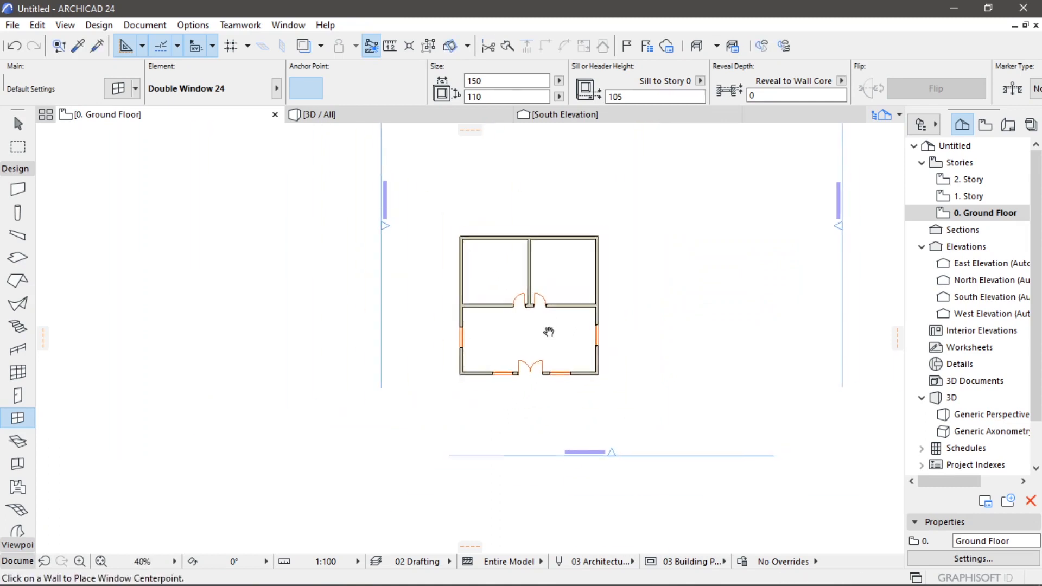
- Place two double windows in the upper outer wall, one near the middle of each upper room's wall
middle_drag(549, 332, 505, 384)
scroll(451, 297, up, 4)
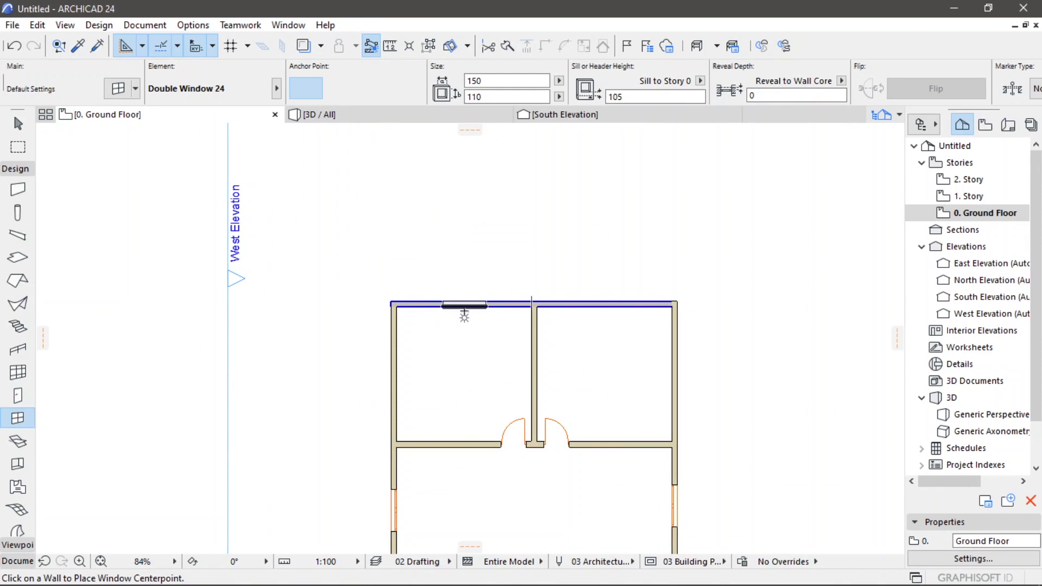
click(464, 311)
click(472, 321)
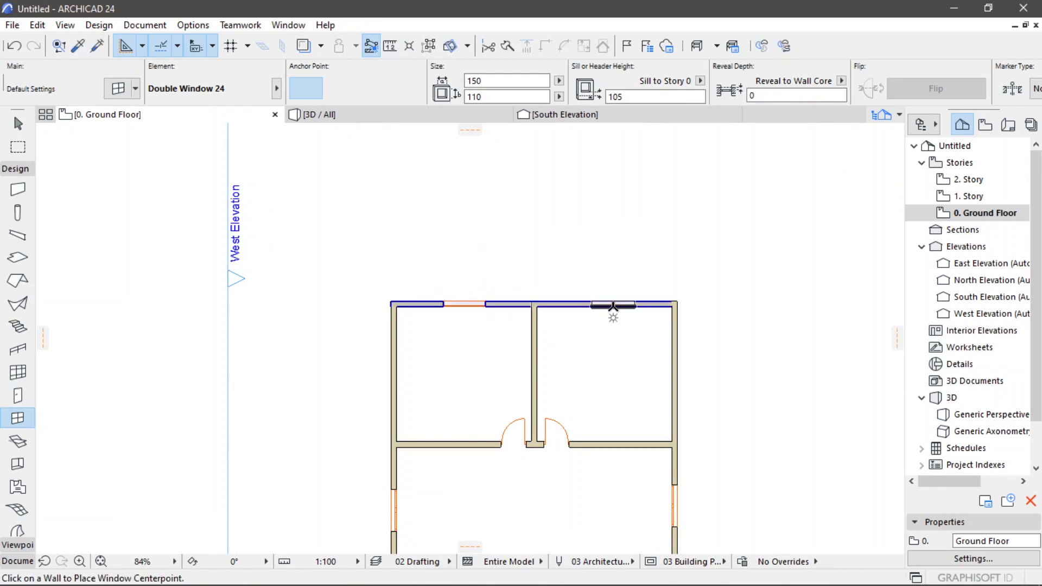
click(613, 307)
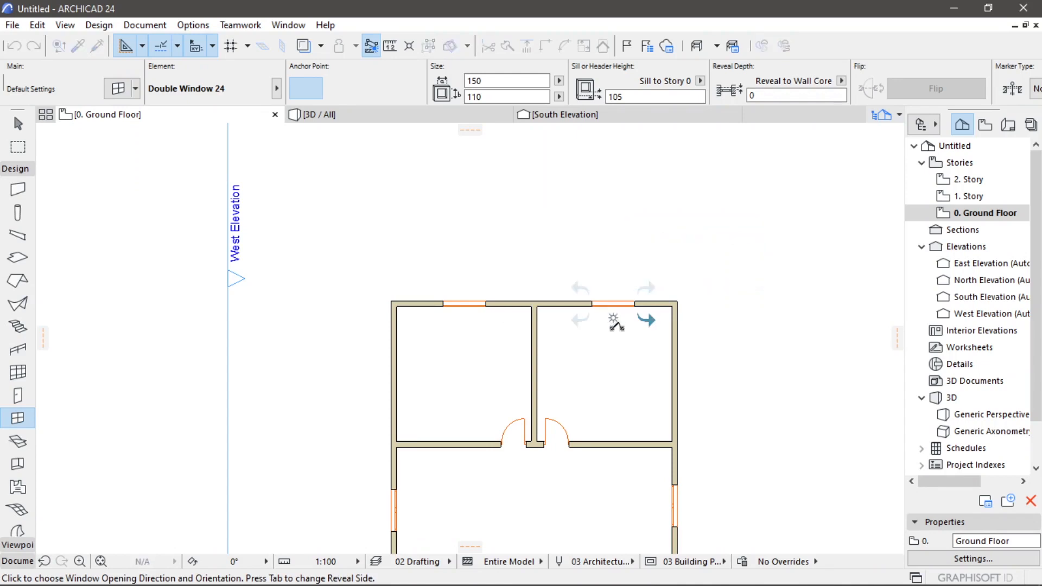
click(615, 324)
scroll(617, 337, down, 4)
middle_drag(600, 436, 464, 342)
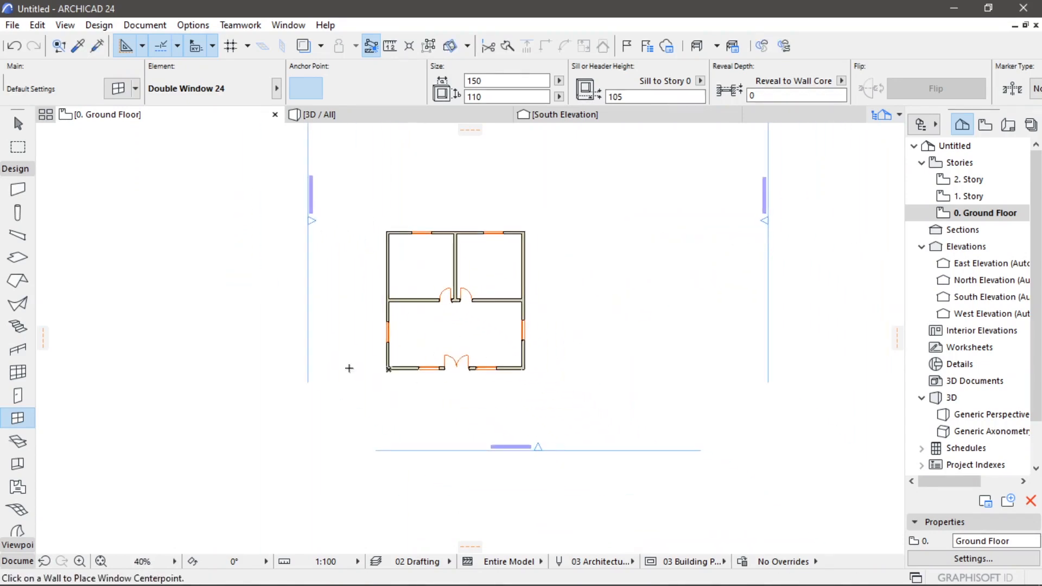
scroll(421, 299, up, 3)
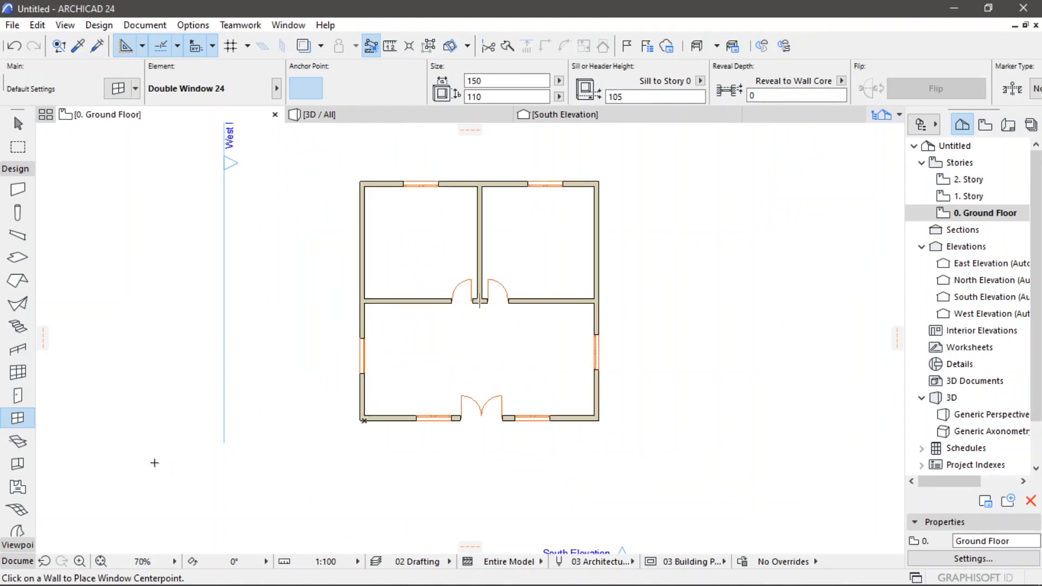
- Set the default slab to a basic Concrete - Structural structure with a thickness of 20 cm
click(17, 258)
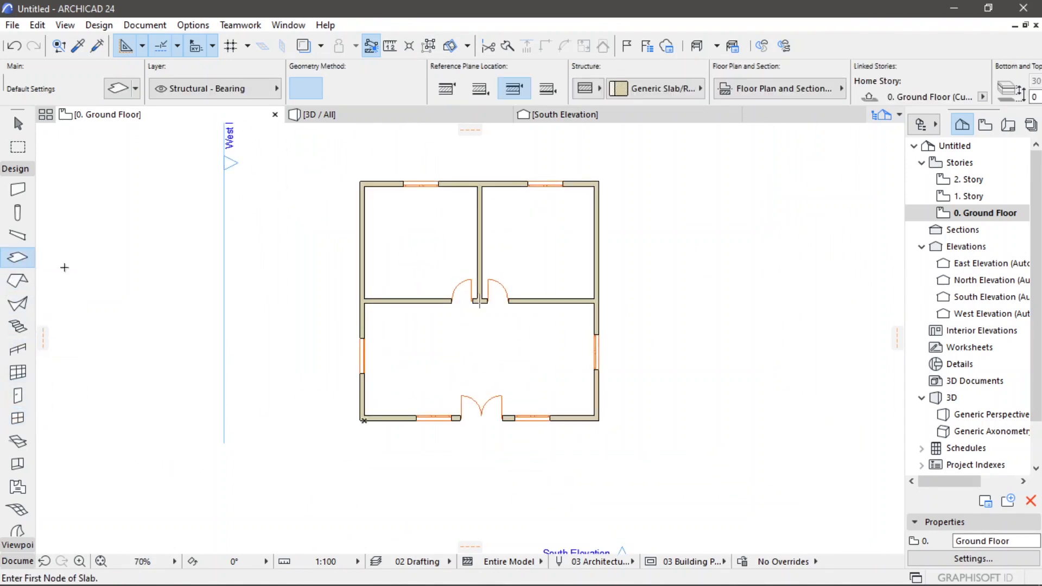
middle_drag(451, 252, 410, 317)
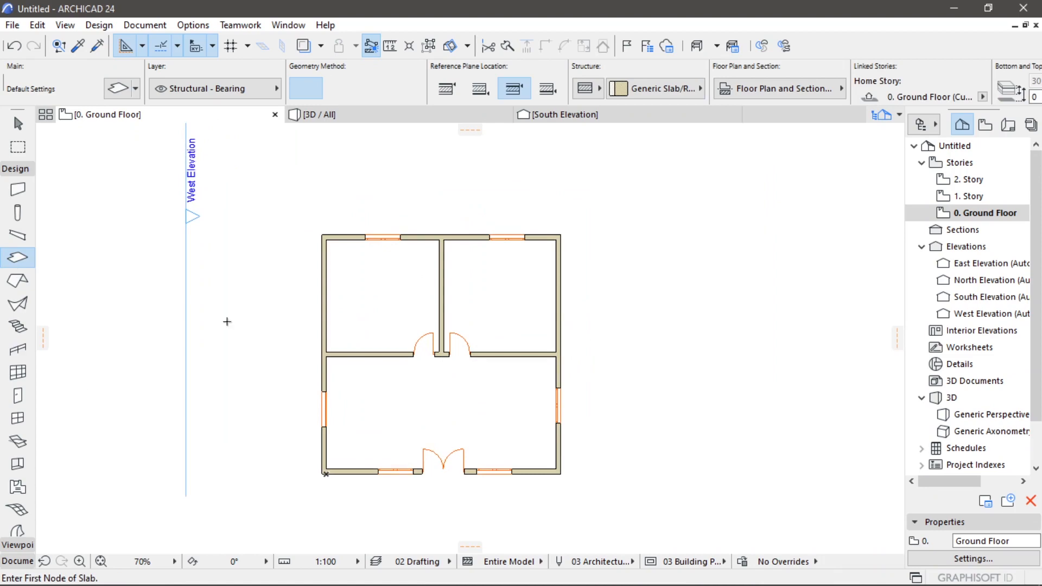
double_click(16, 261)
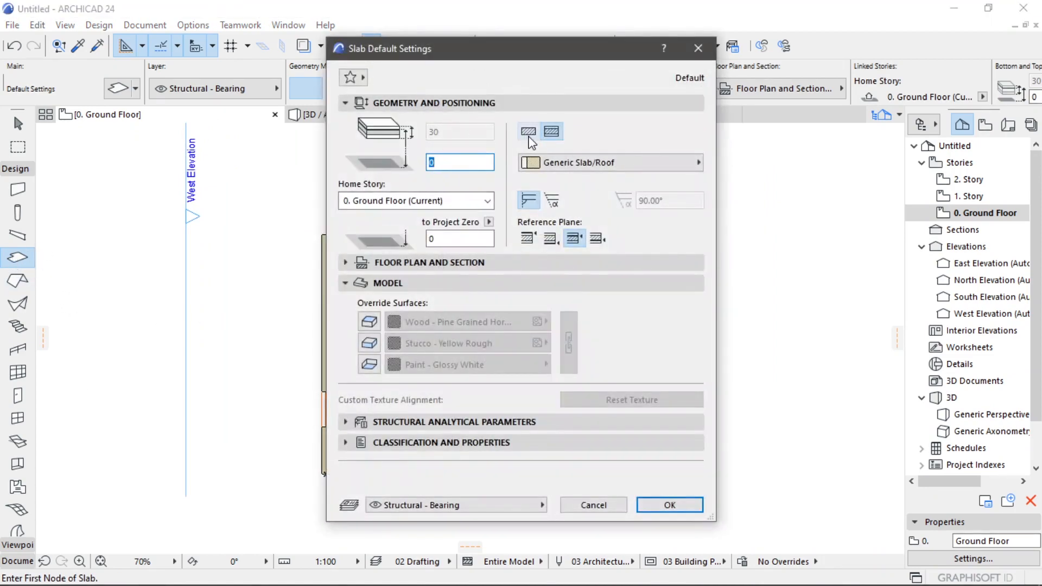
click(528, 133)
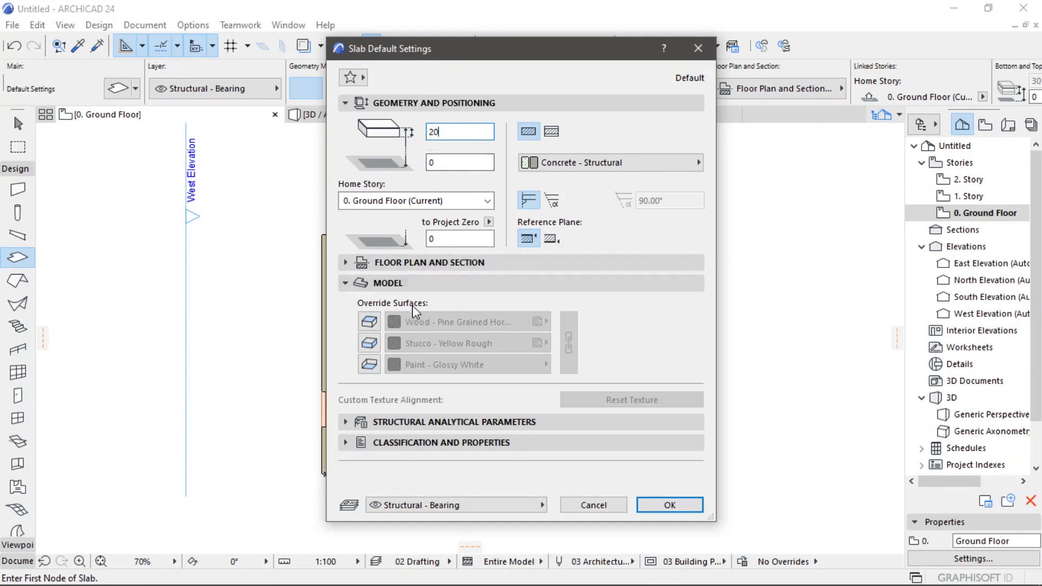
- Override the default slab's top surface with Tiles - Light Brown 15x15 and its edge surface with Stucco - White Fine, and apply the settings
click(373, 328)
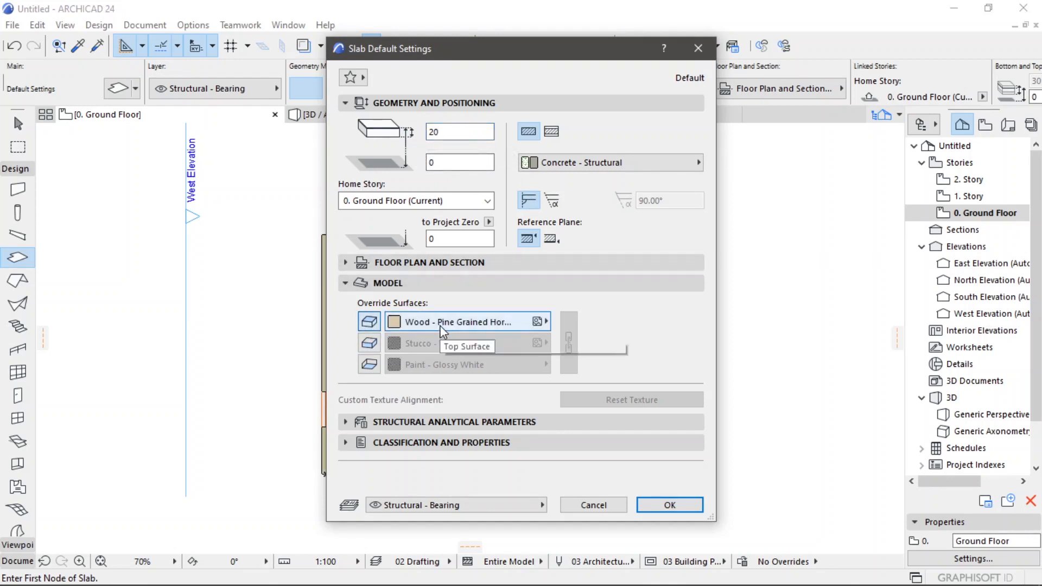
click(369, 344)
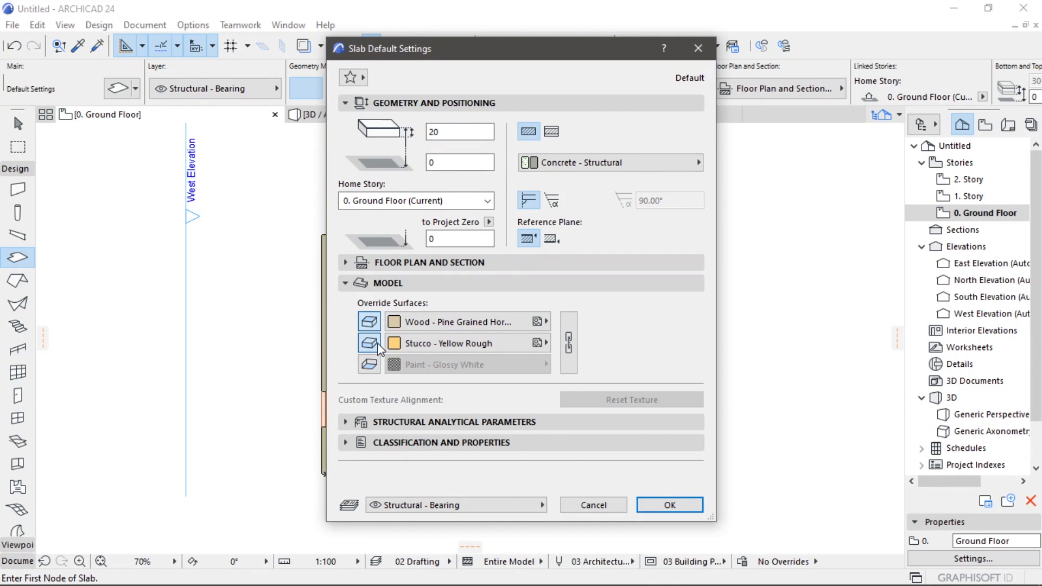
click(474, 326)
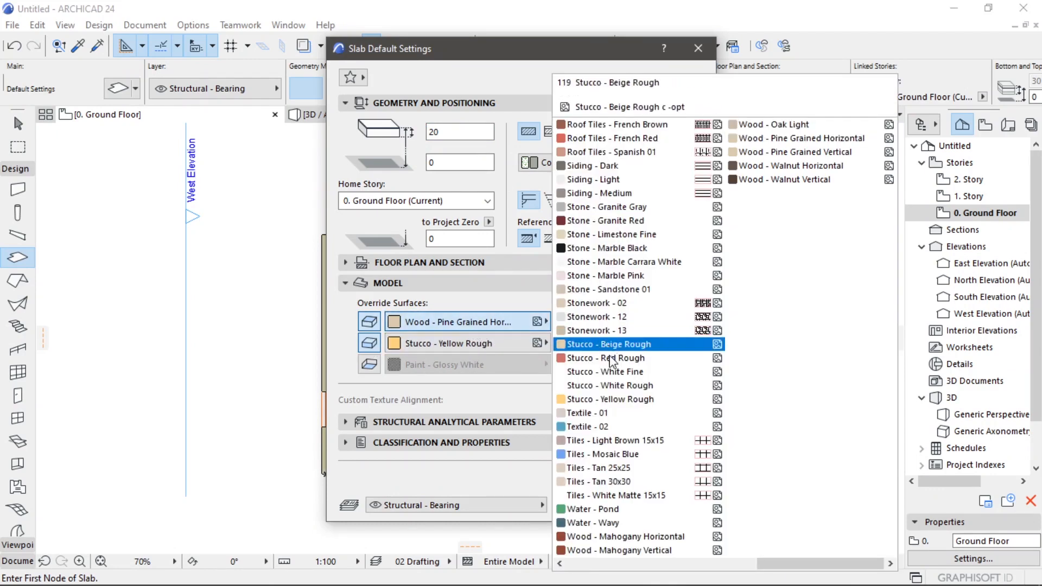
click(607, 439)
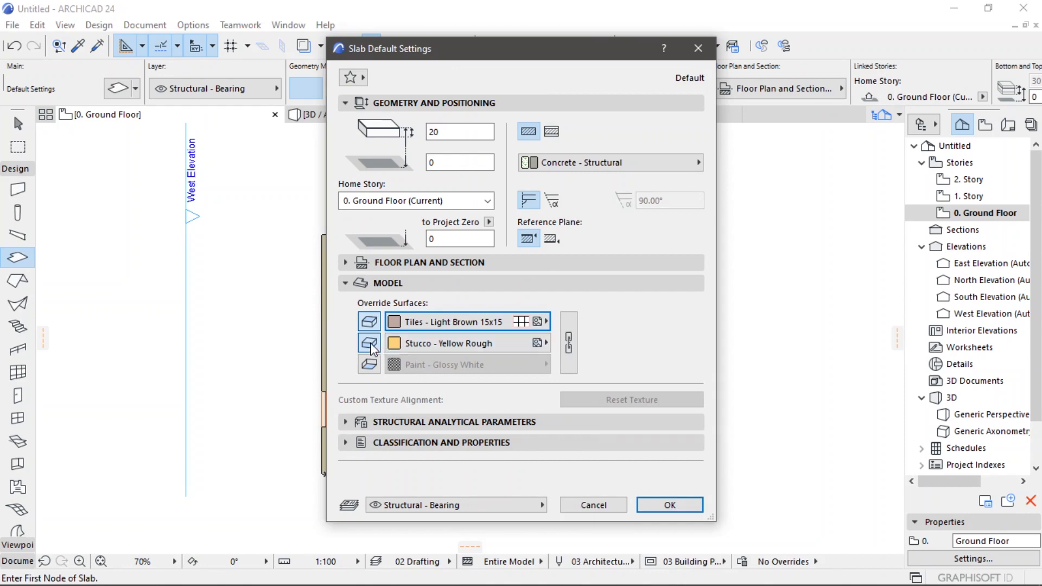
click(430, 347)
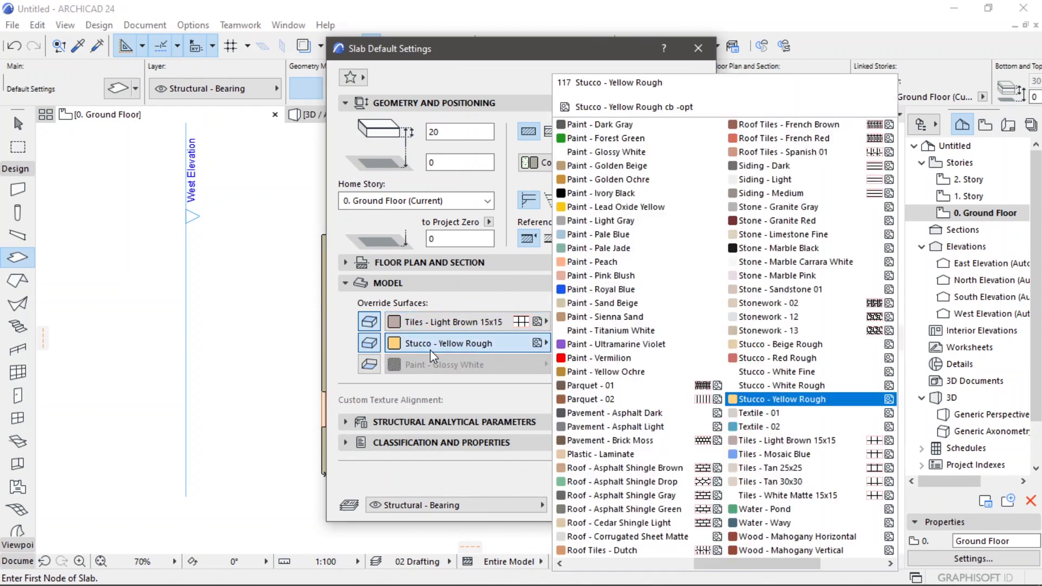
click(787, 374)
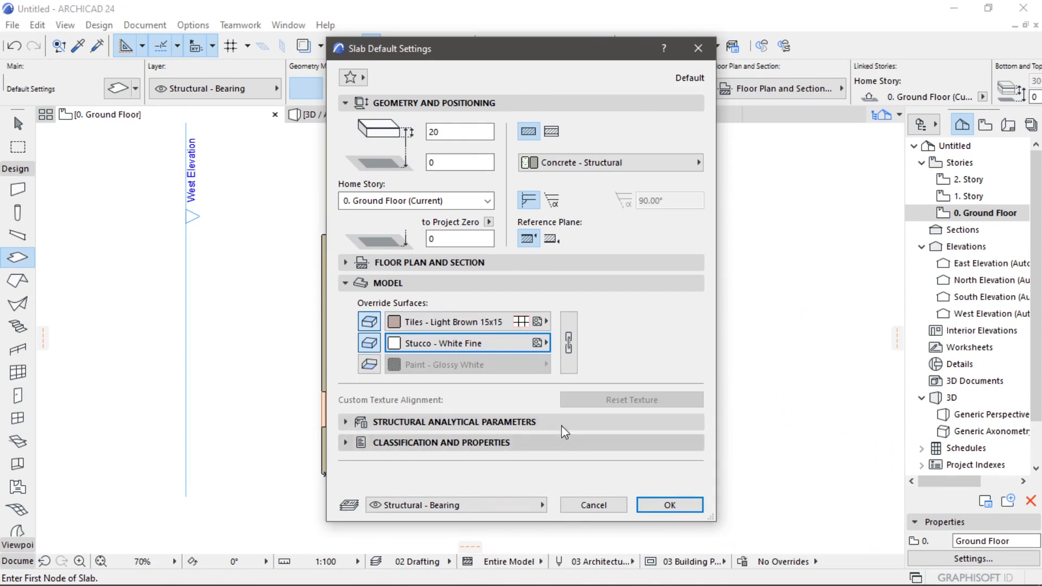
click(685, 507)
- Start the slab outline at the building's upper-left outer corner and trace it through the upper-right to the lower-right outer corner
scroll(361, 253, up, 4)
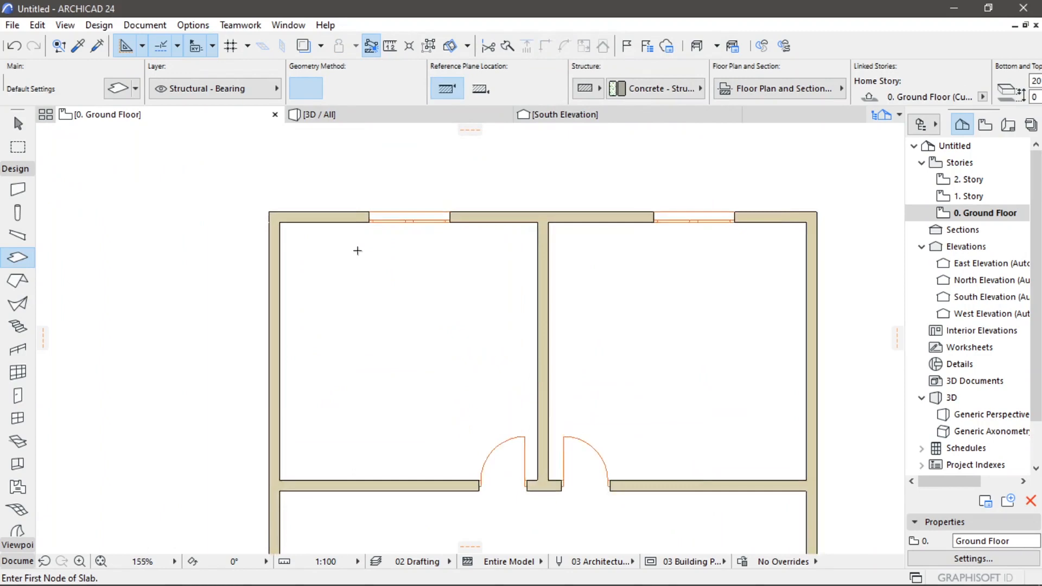
scroll(357, 251, up, 1)
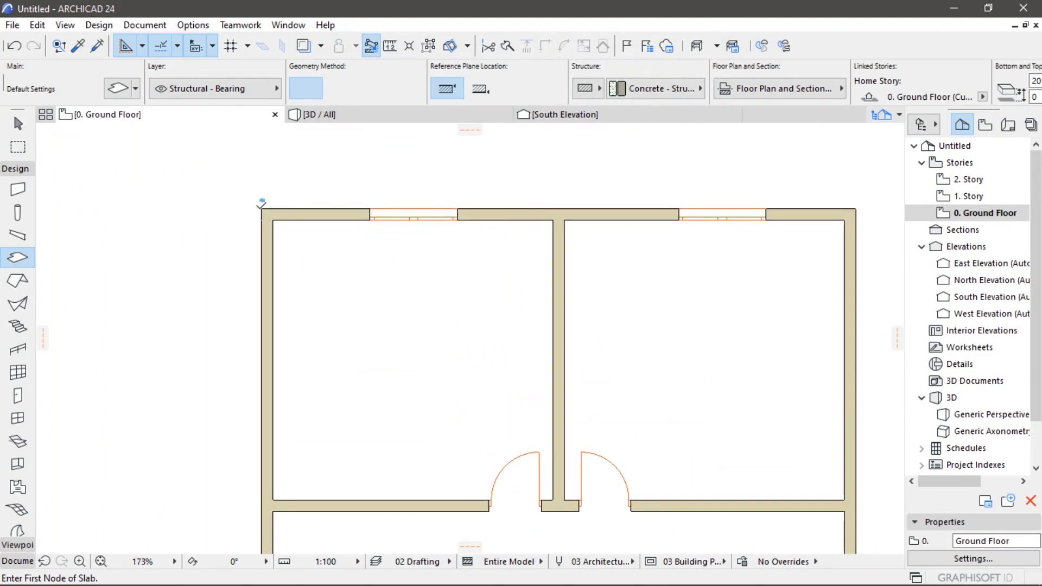
click(261, 208)
middle_drag(761, 353, 440, 379)
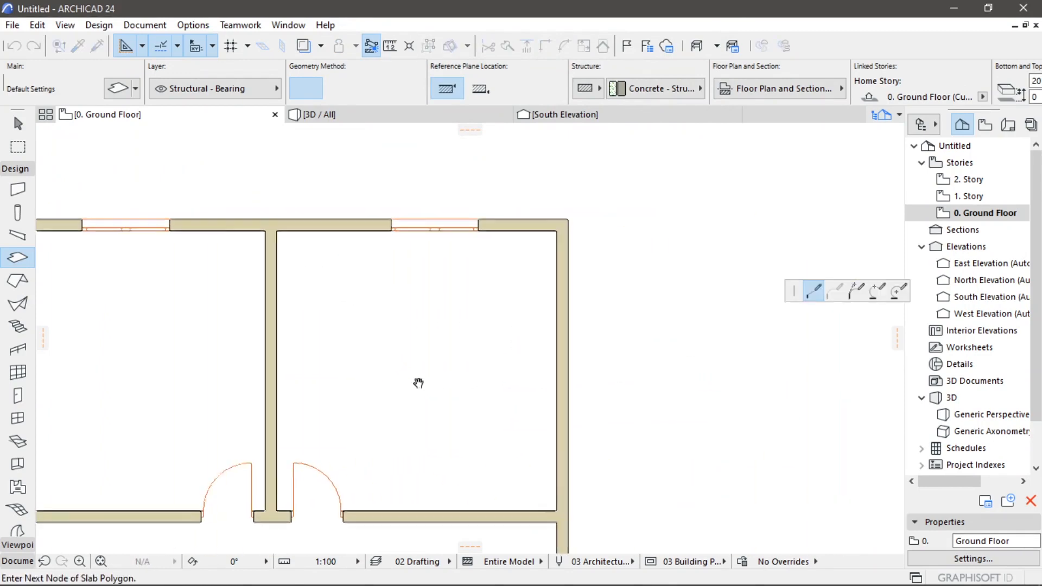
click(554, 220)
scroll(584, 348, down, 8)
middle_drag(576, 398, 555, 252)
scroll(564, 311, up, 5)
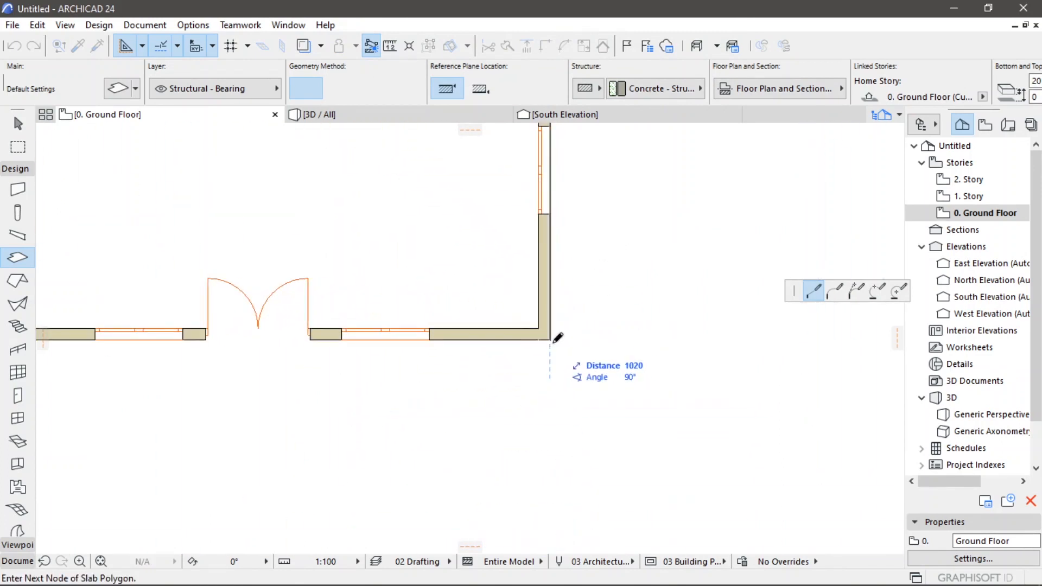
click(550, 339)
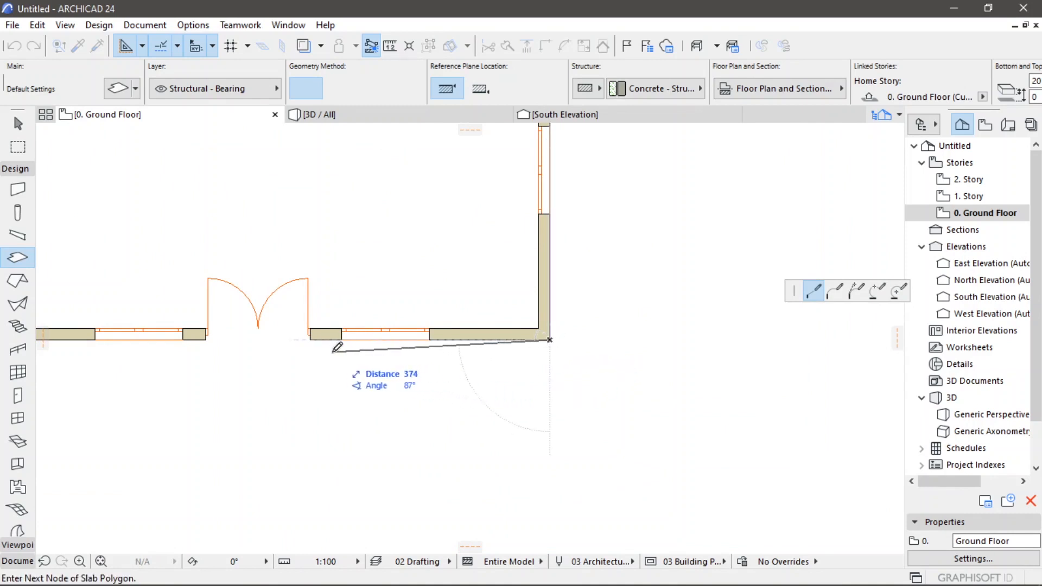
- Continue the slab outline to the building's lower-left outer corner and close it at the upper-left starting corner
scroll(336, 354, down, 4)
middle_drag(351, 366, 499, 382)
scroll(306, 364, up, 4)
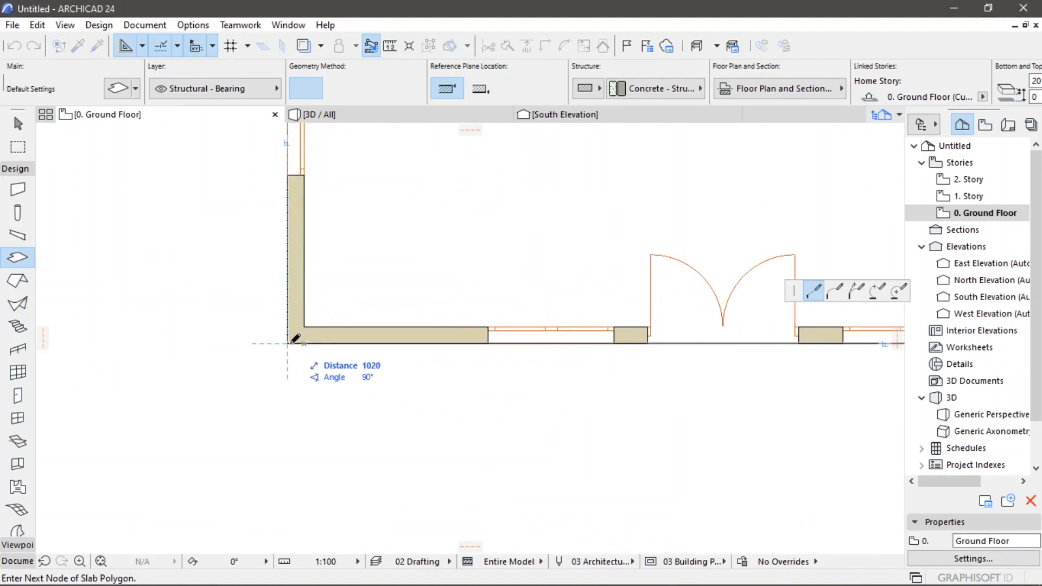
click(288, 343)
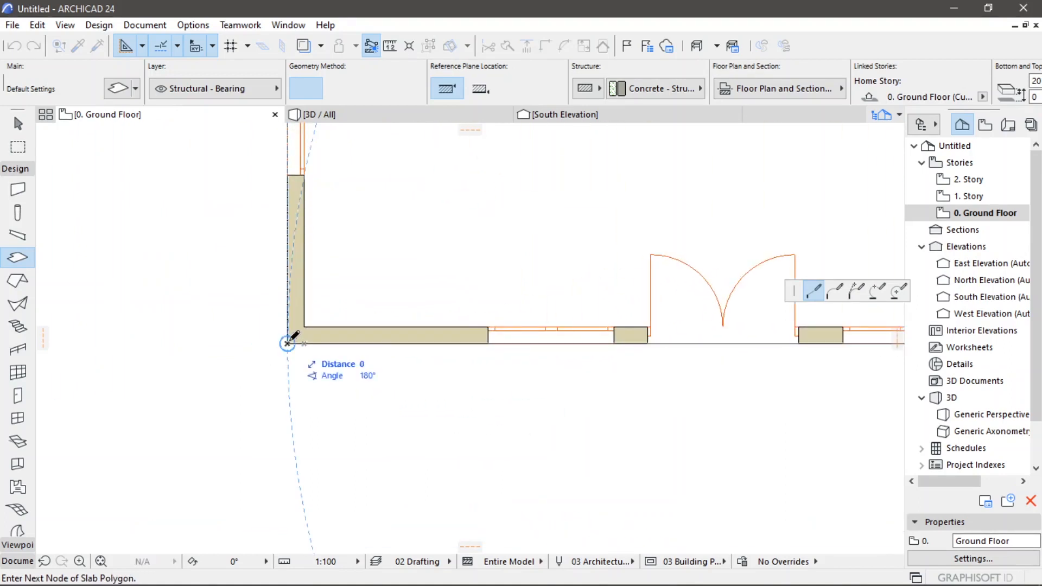
middle_drag(338, 280, 336, 322)
scroll(336, 323, down, 7)
middle_drag(363, 241, 364, 356)
scroll(349, 256, up, 6)
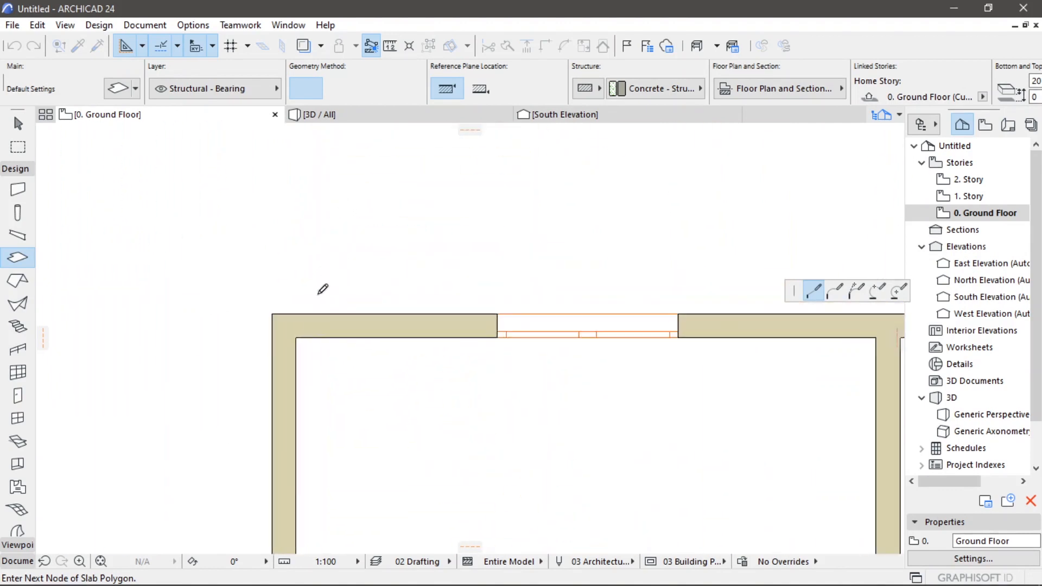
click(273, 313)
scroll(317, 316, down, 10)
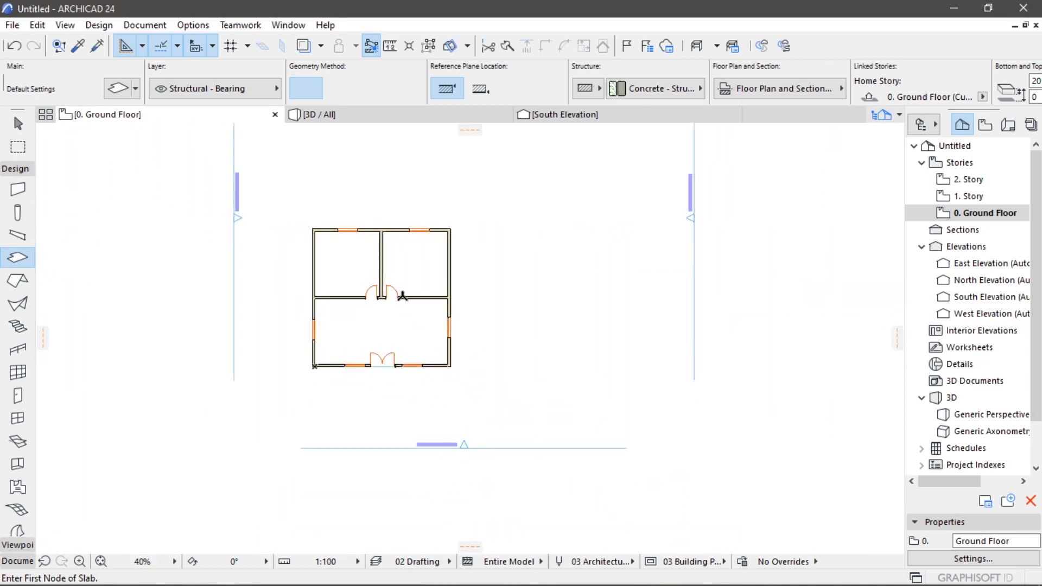
- Select the slab and insert two new nodes on its lower edge, one at each window beside the double door
scroll(403, 296, up, 4)
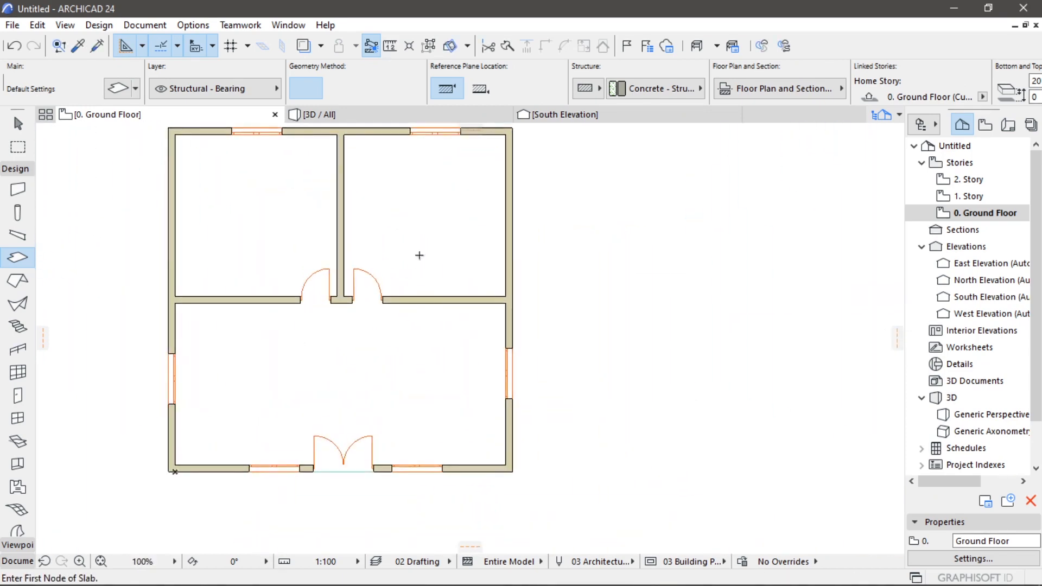
key(space)
click(419, 254)
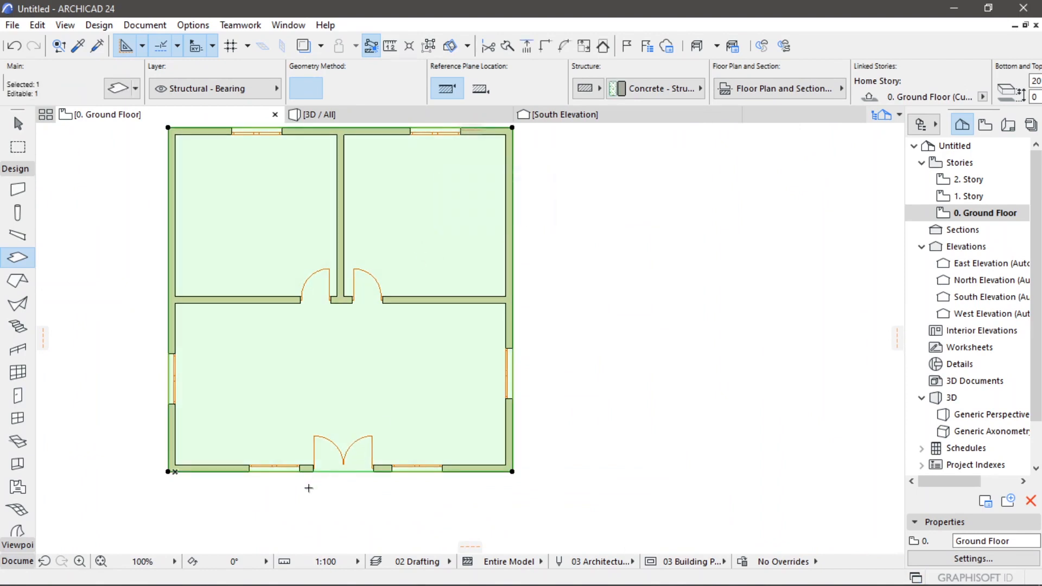
scroll(309, 488, up, 5)
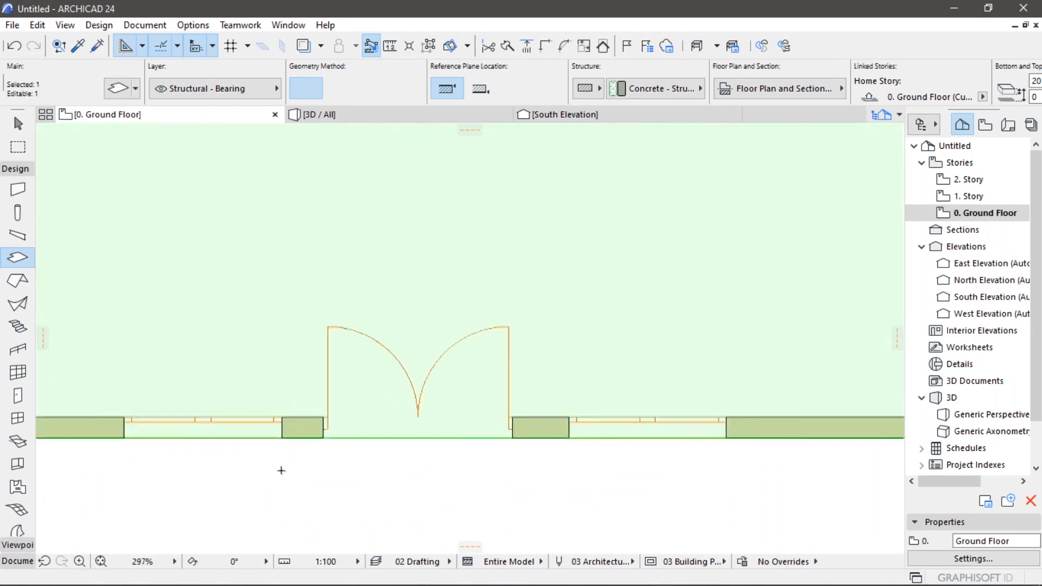
click(207, 432)
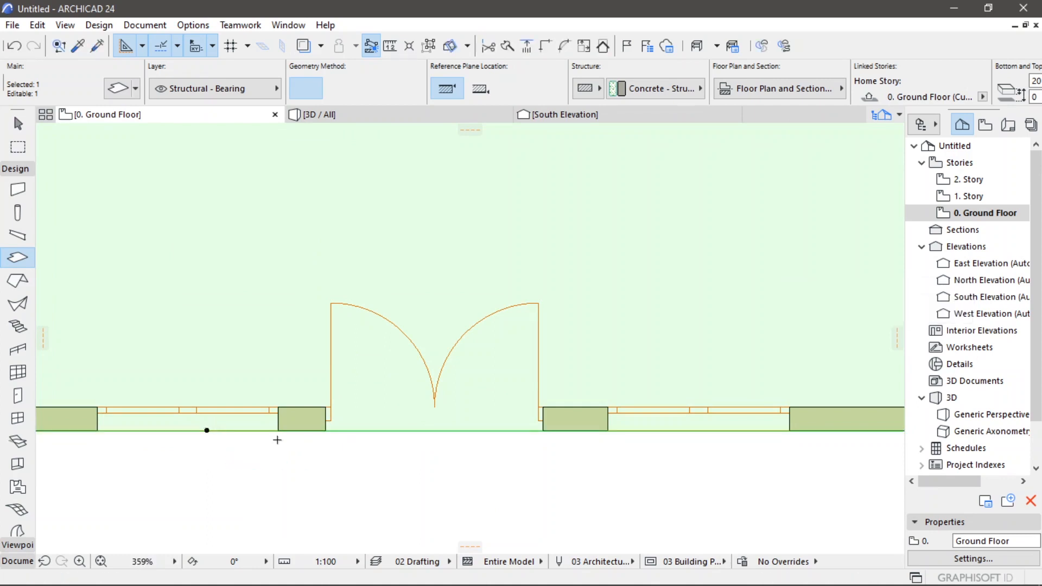
click(714, 431)
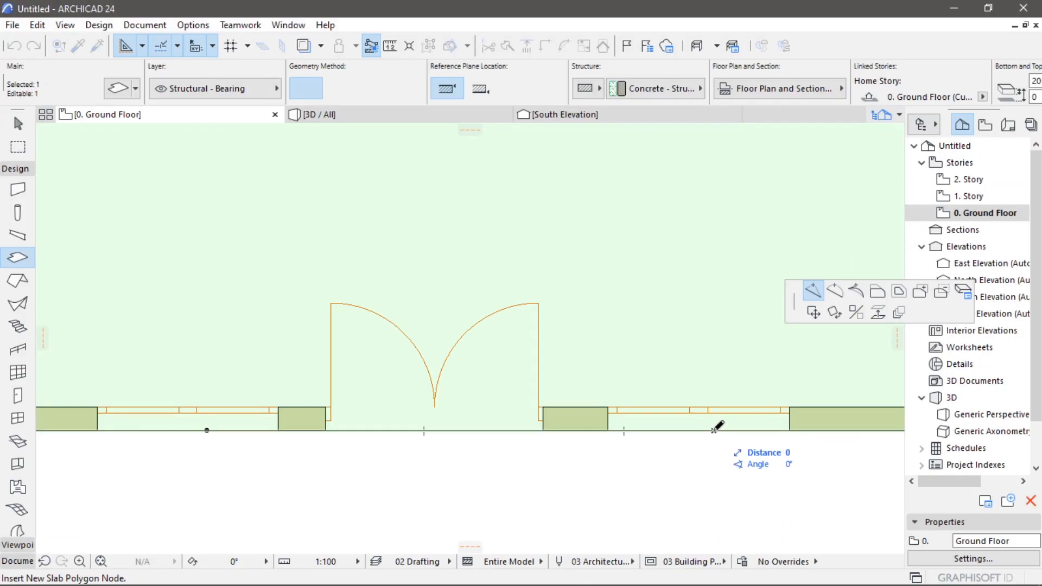
scroll(716, 427, down, 3)
- Offset the slab edge between the two new nodes outward by 200 cm in front of the double door, and deselect the slab
click(579, 431)
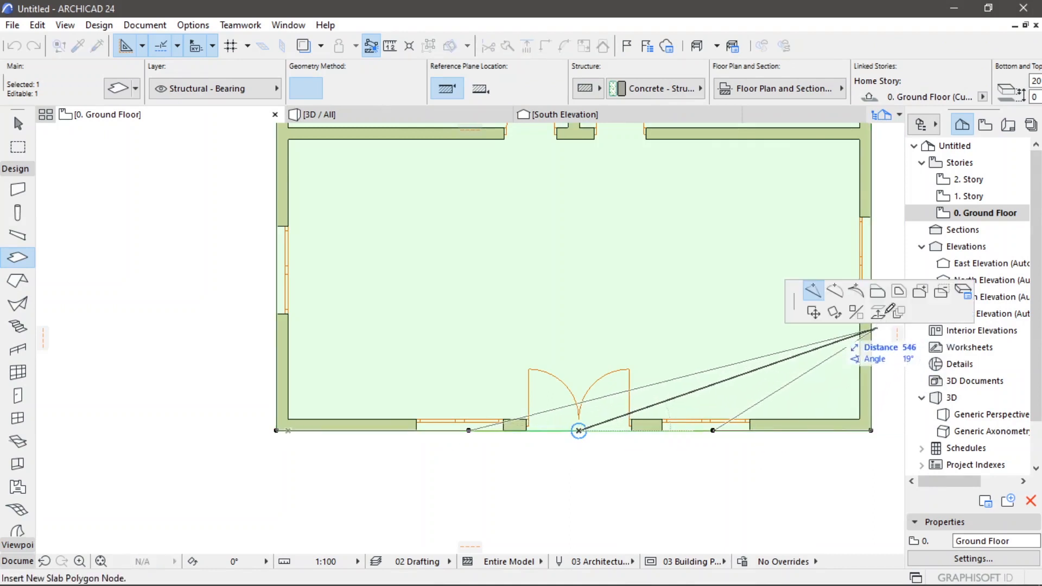
click(879, 296)
middle_drag(644, 483, 569, 329)
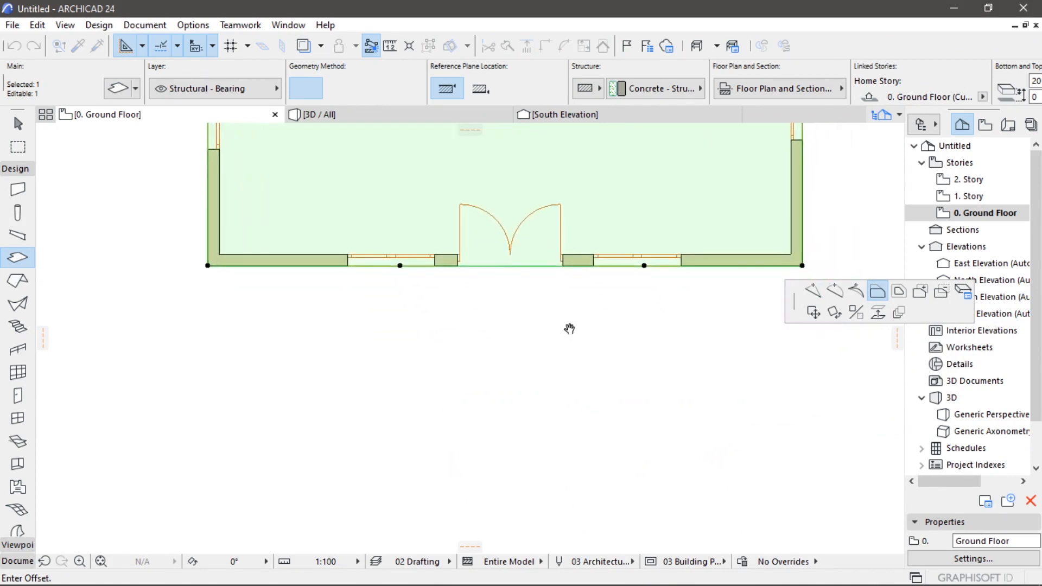
key(Tab)
text(2)
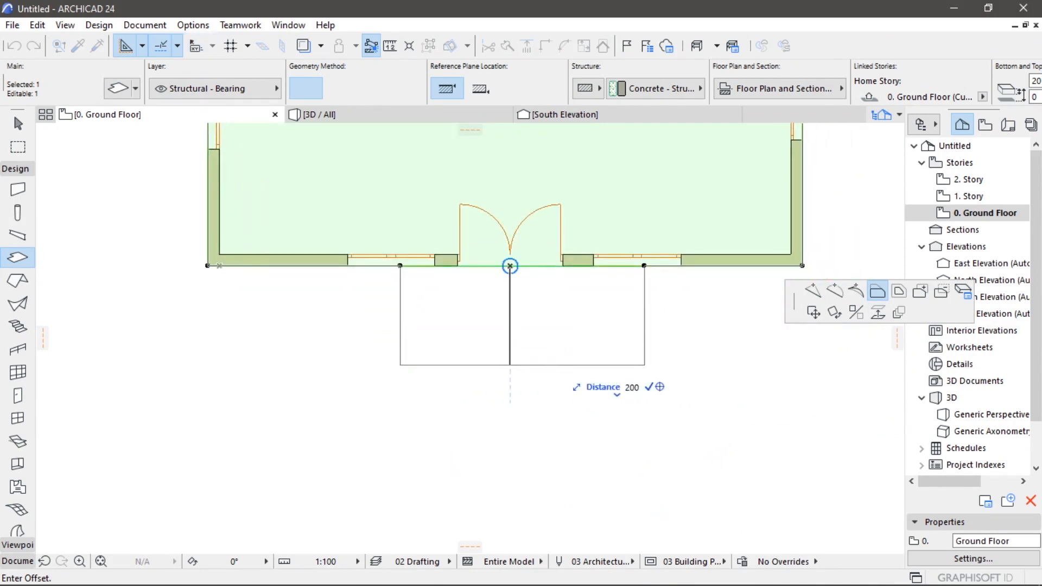
key(Return)
scroll(512, 383, down, 10)
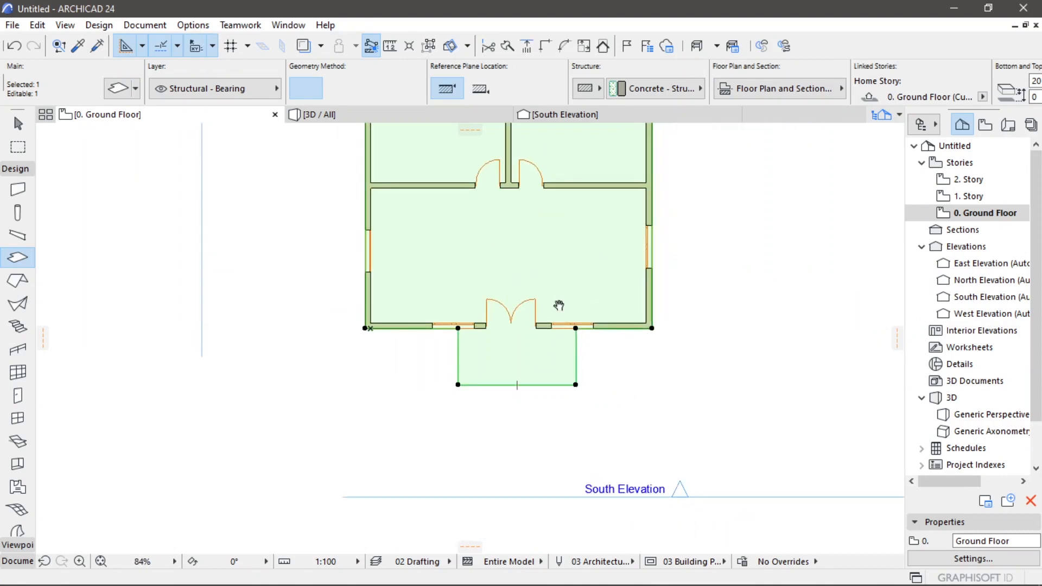
middle_drag(549, 307, 463, 319)
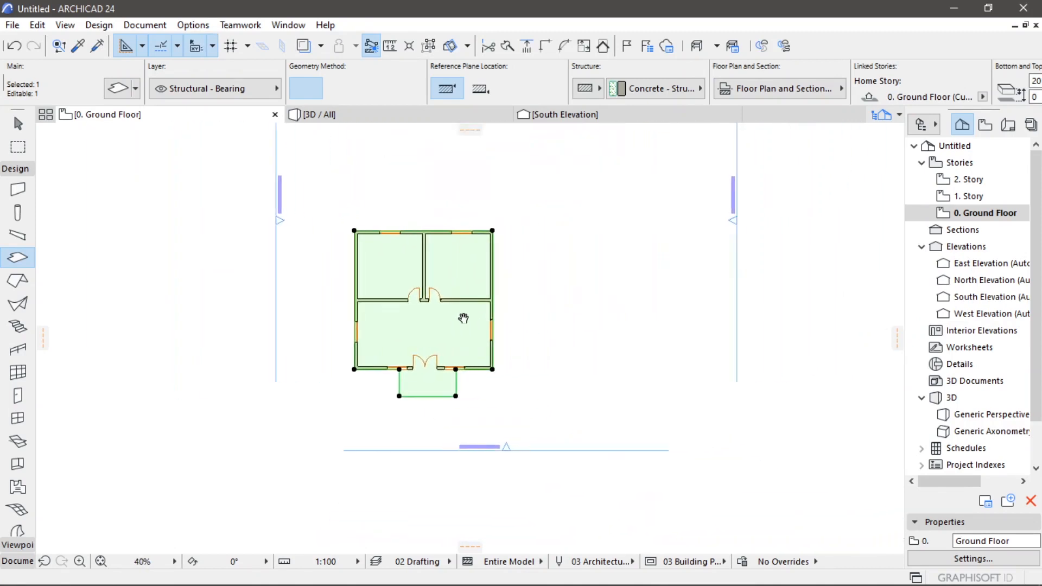
key(Escape)
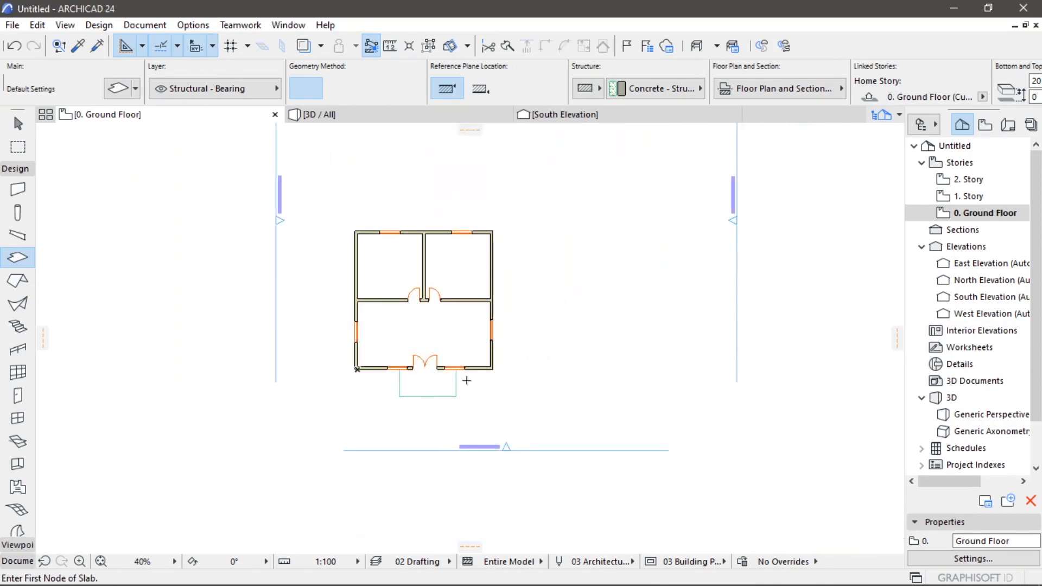
- Override all three default roof surfaces, linked together, with Roof - Asphalt Shingle Gray
click(18, 280)
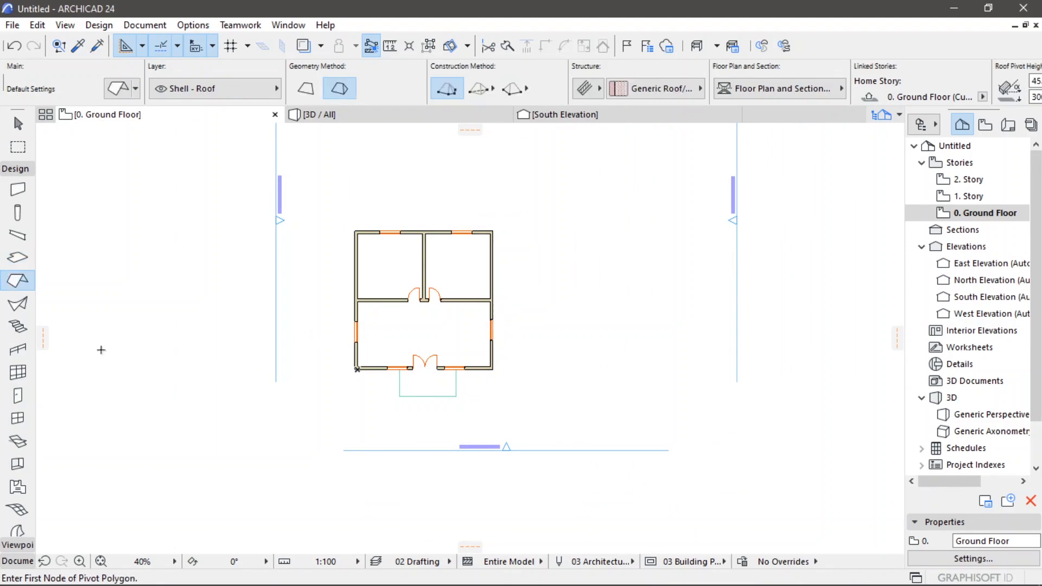
double_click(19, 282)
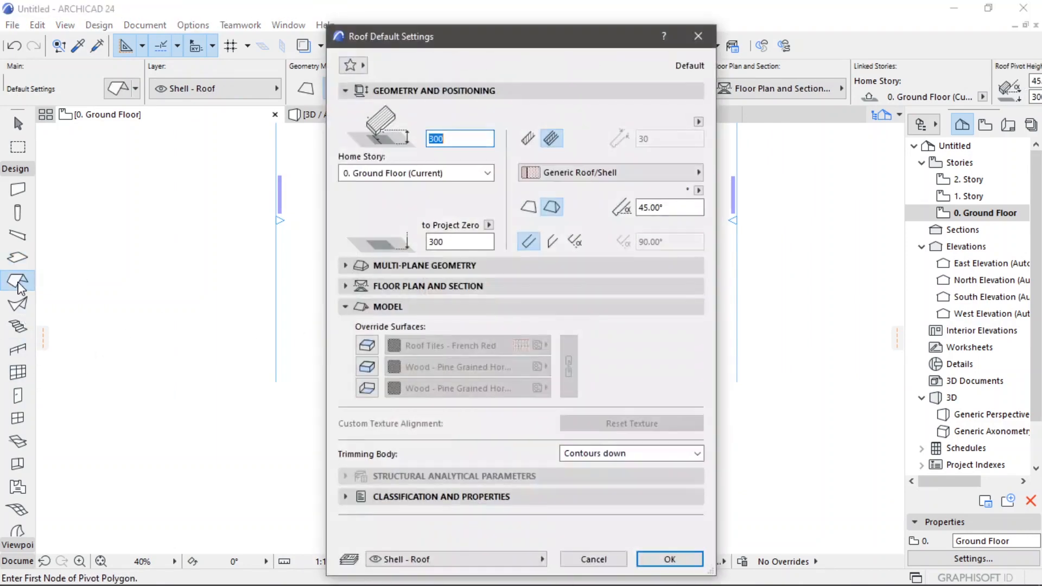
click(367, 346)
click(372, 368)
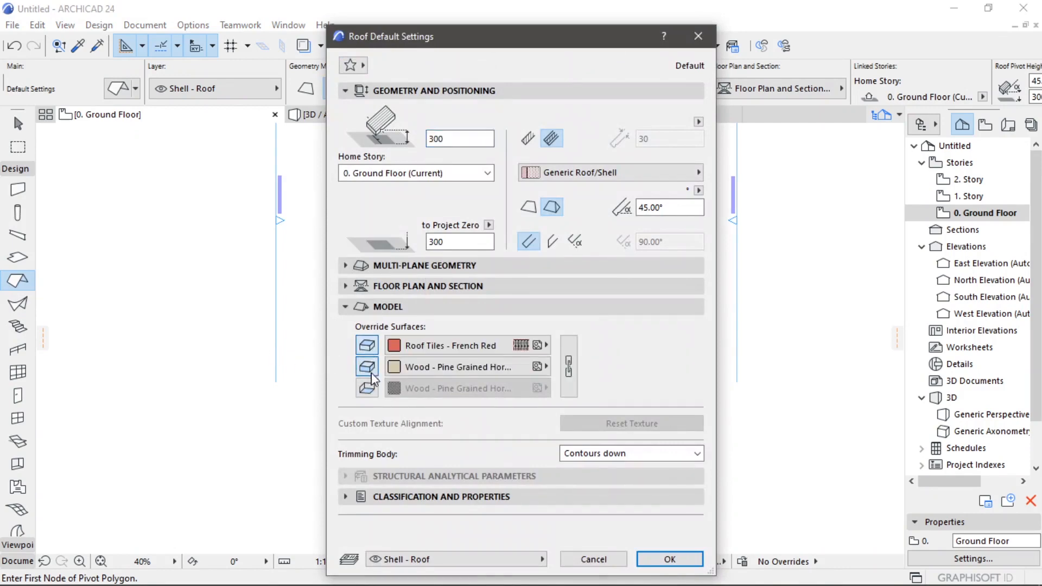
click(367, 388)
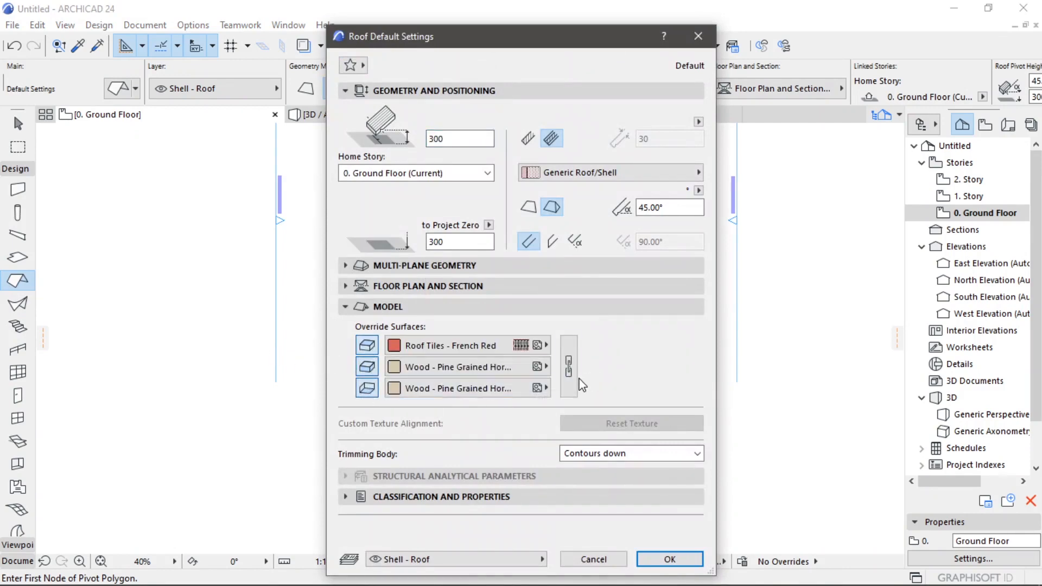
click(569, 365)
click(545, 347)
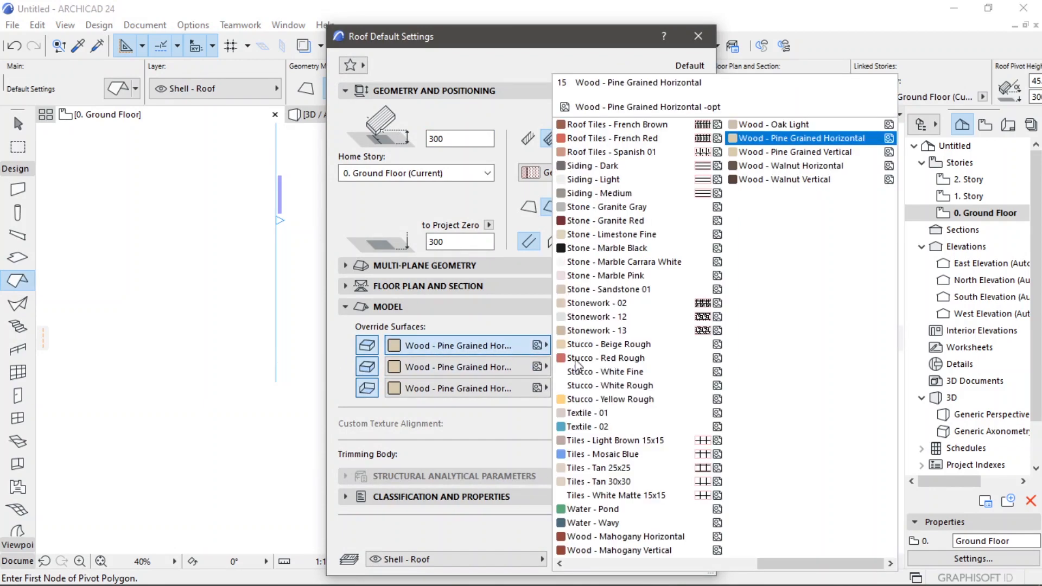
scroll(637, 505, up, 3)
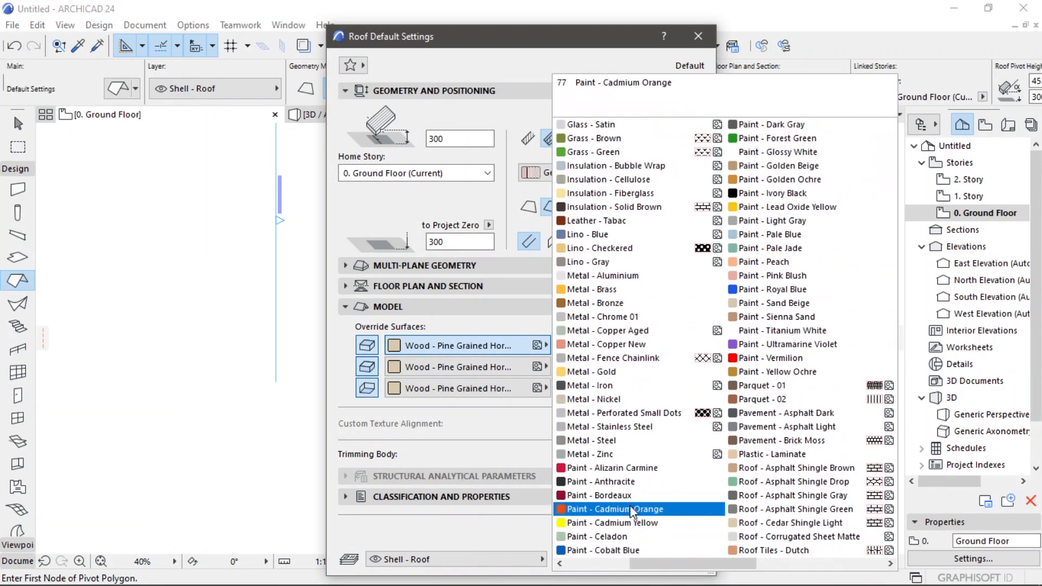
click(797, 495)
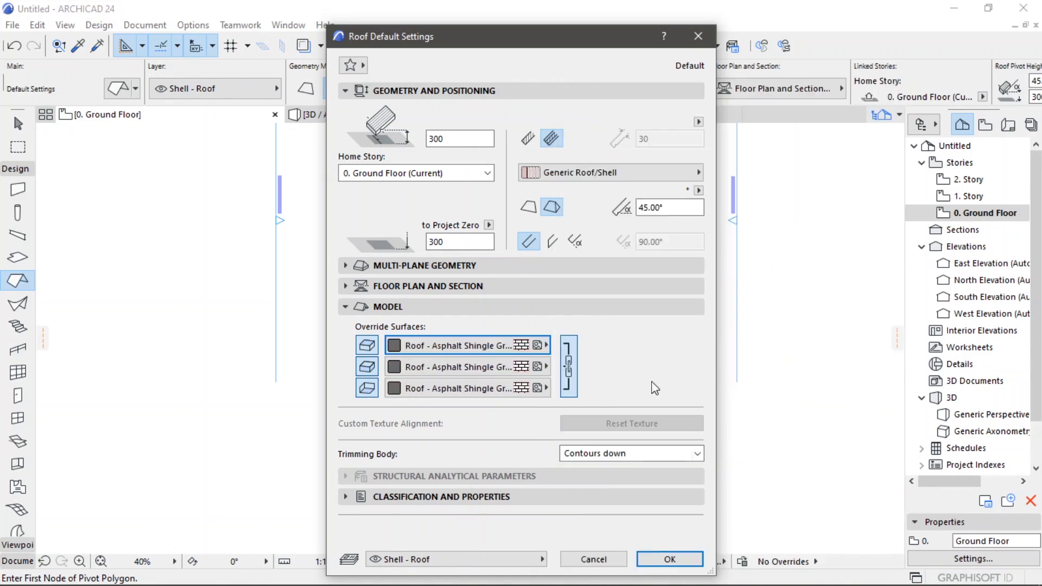
- Set the default roof to a basic structure 8 cm thick with a 30° pitch and vertical edges, and accept the settings
click(528, 139)
double_click(668, 139)
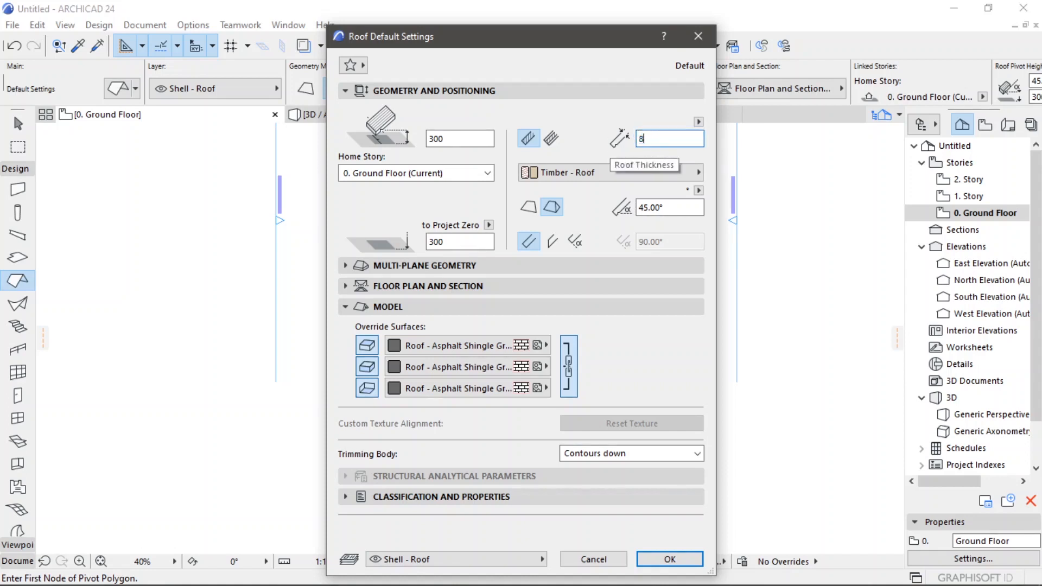
double_click(691, 208)
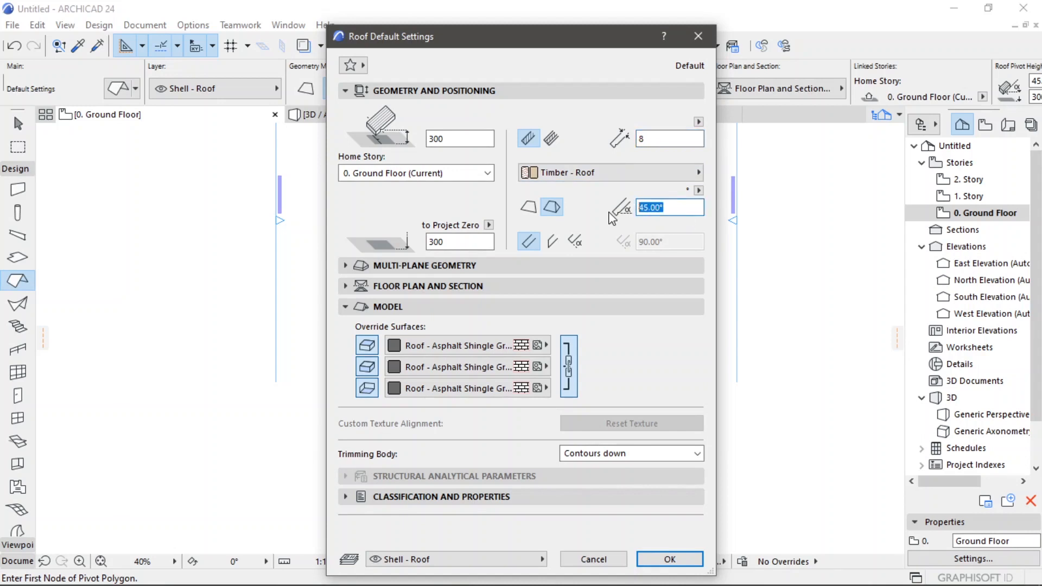
text(30)
click(552, 241)
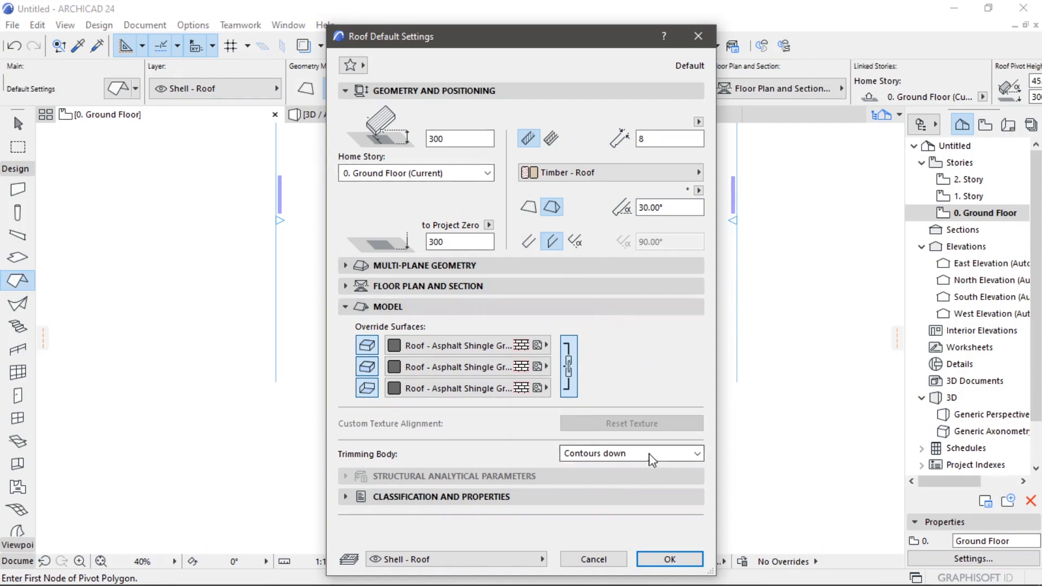
click(667, 559)
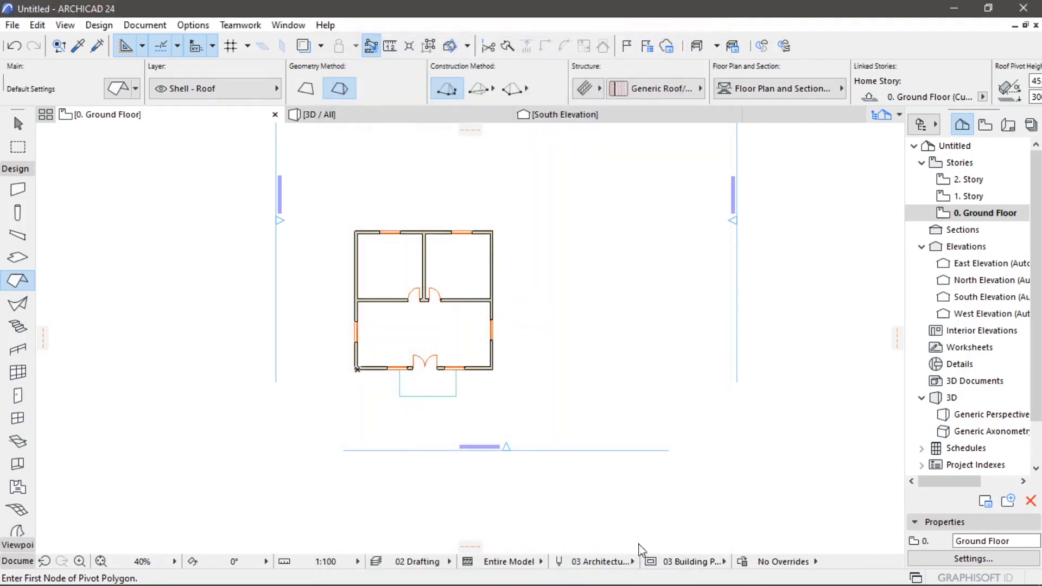
- Start the roof's pivot polygon at the building's upper-left outer corner and trace it through the upper-right to the lower-right outer corner
scroll(369, 252, up, 4)
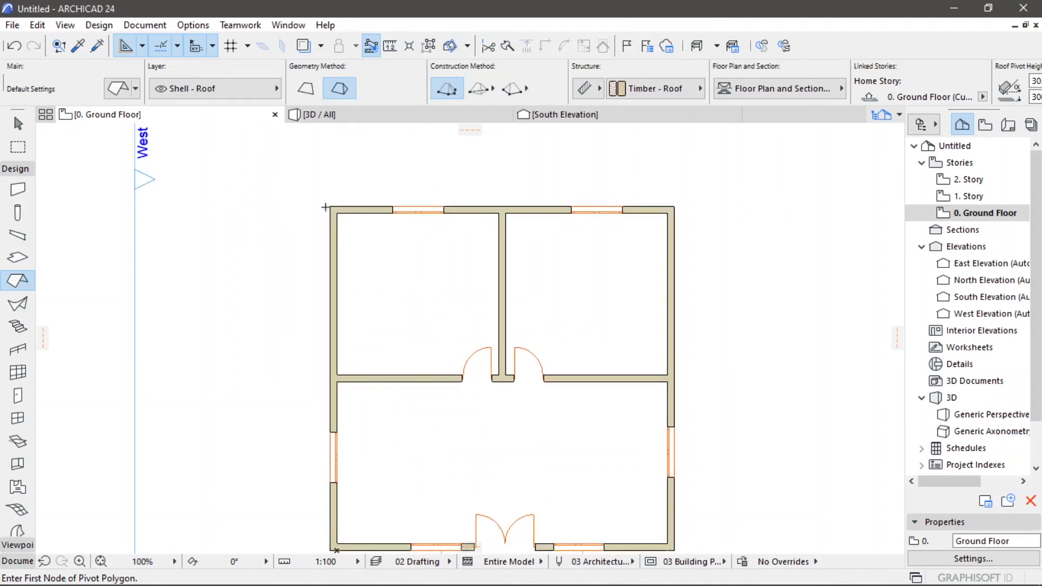
click(331, 206)
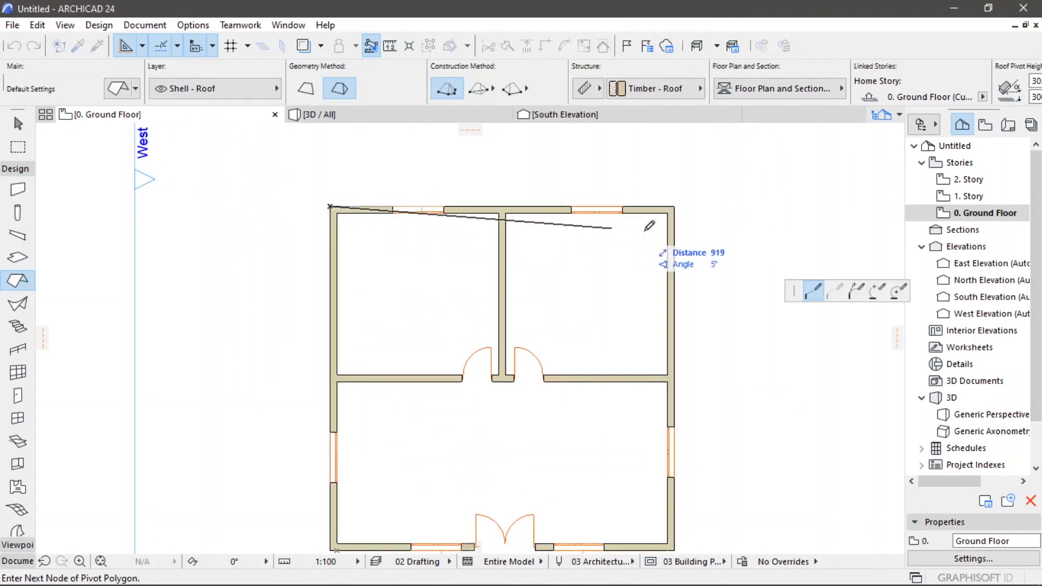
click(675, 206)
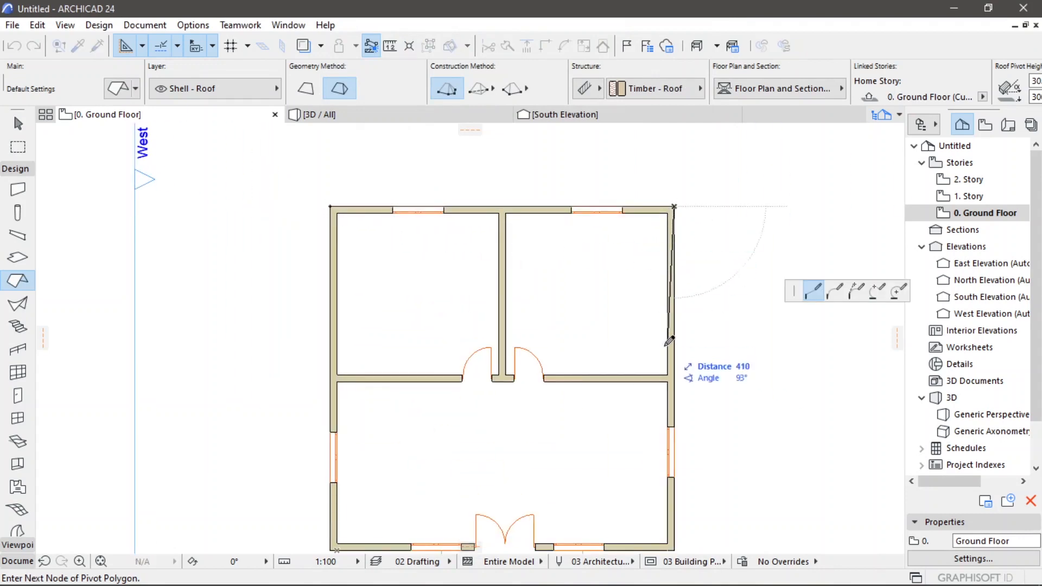
scroll(671, 348, down, 4)
middle_drag(663, 375, 540, 329)
scroll(552, 393, up, 6)
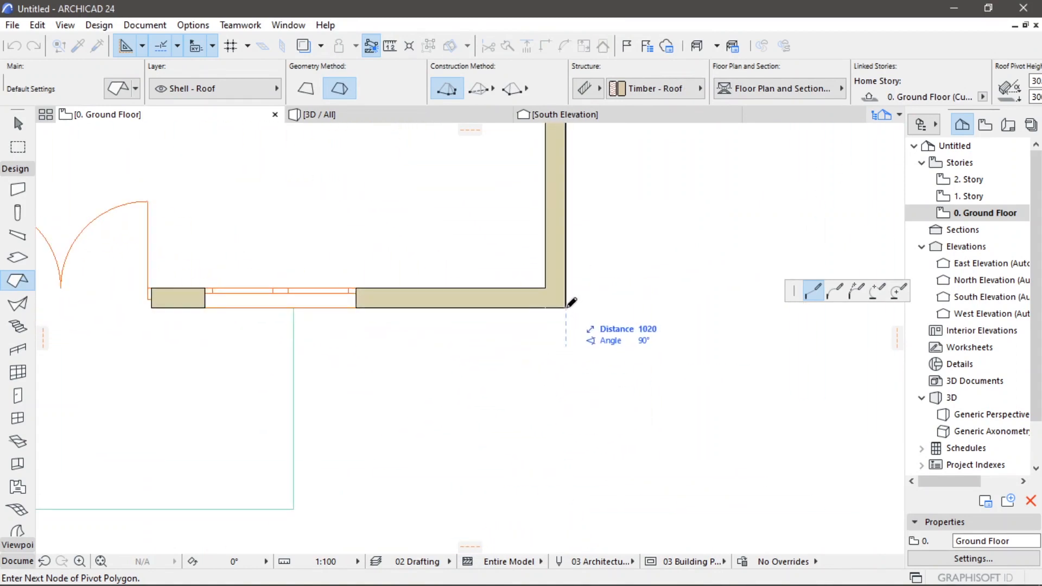
click(566, 308)
- Continue the roof's pivot polygon along the front wall and around the projecting porch slab's outer corners back to the wall
scroll(486, 368, down, 3)
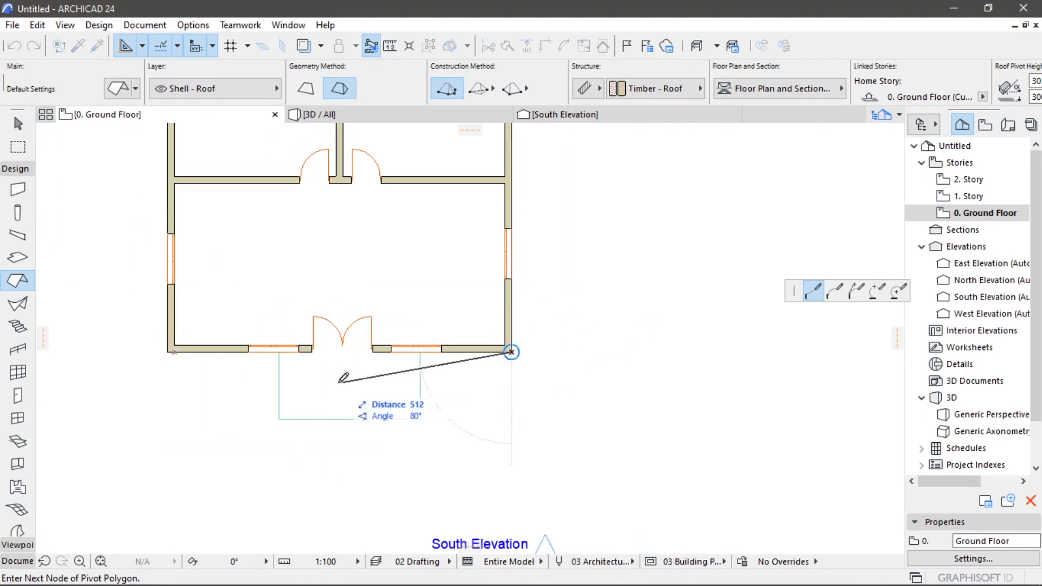
scroll(422, 356, up, 6)
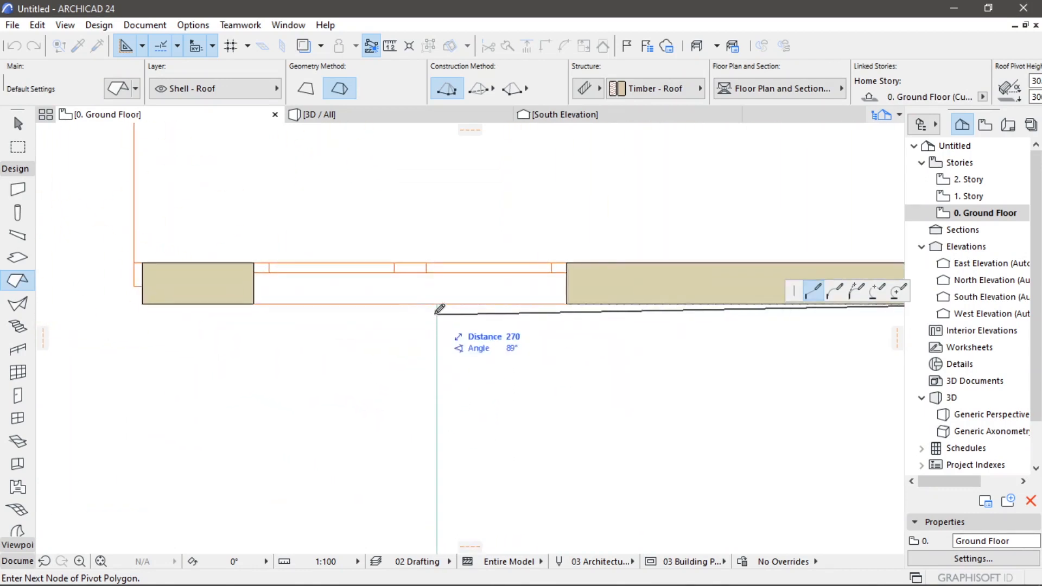
click(437, 304)
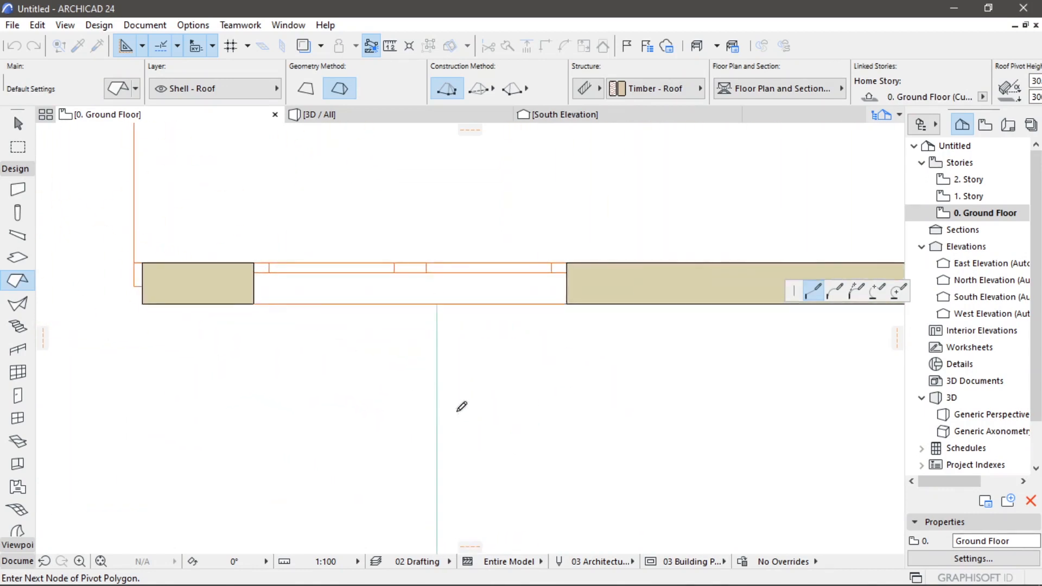
scroll(457, 412, down, 4)
middle_drag(463, 425, 475, 243)
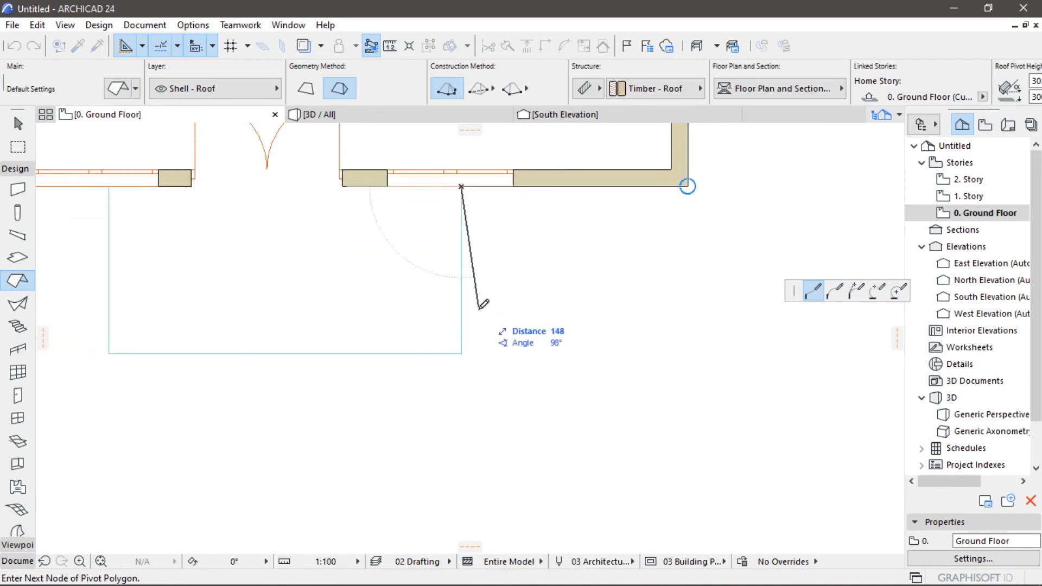
click(461, 353)
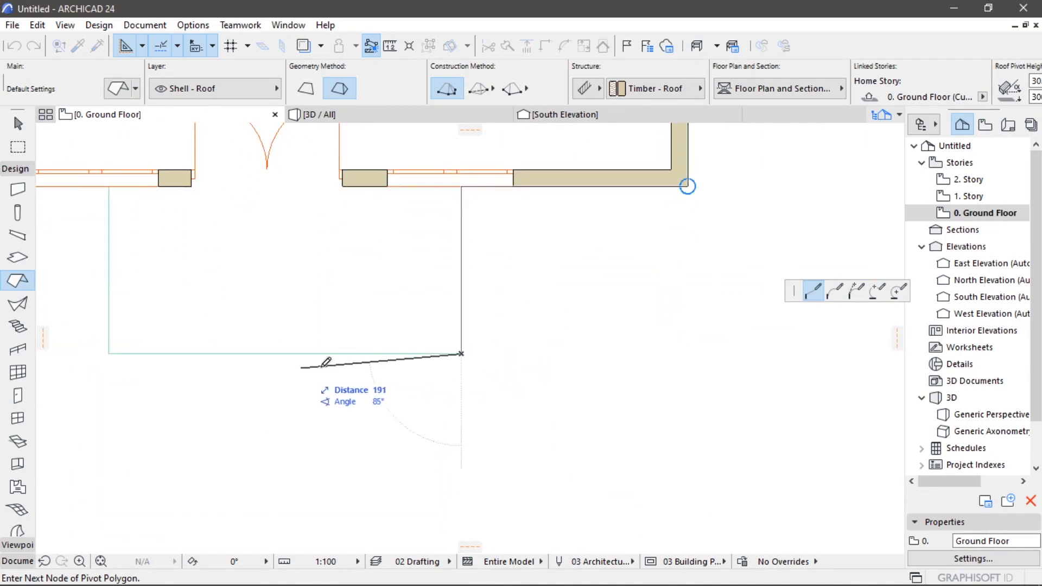
middle_drag(326, 362, 535, 342)
click(319, 333)
middle_drag(326, 268, 329, 307)
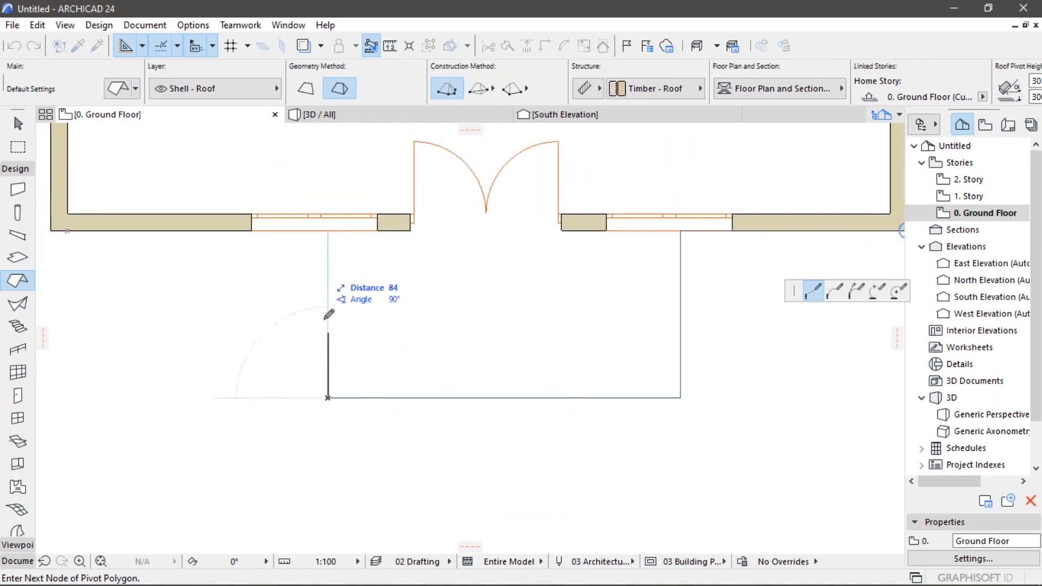
click(328, 231)
- Continue the roof's pivot polygon to the building's lower-left outer corner and close it at the upper-left starting corner
scroll(292, 271, down, 3)
scroll(292, 272, down, 1)
middle_drag(291, 284, 388, 291)
scroll(291, 261, up, 7)
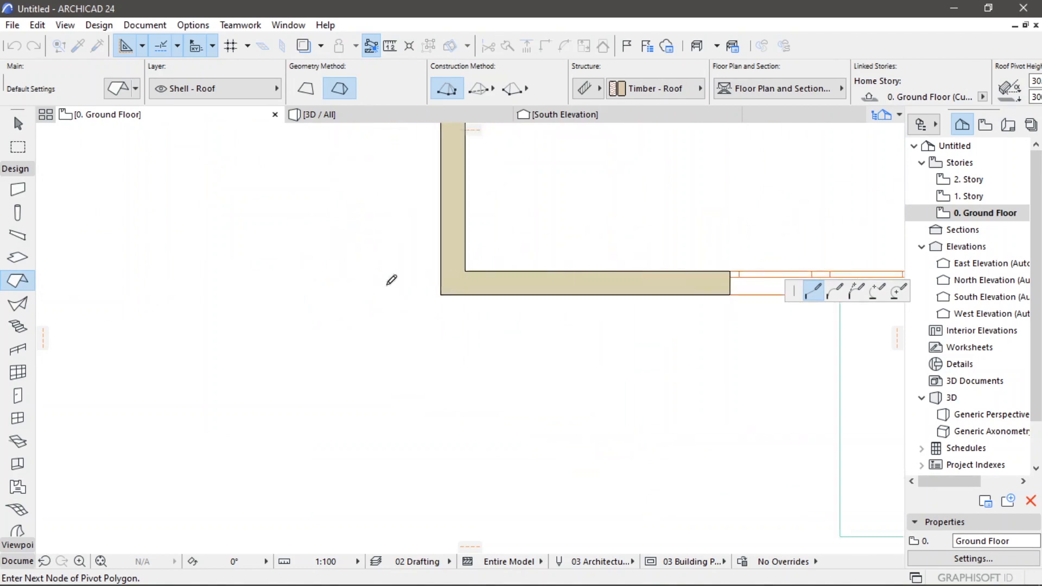
click(441, 295)
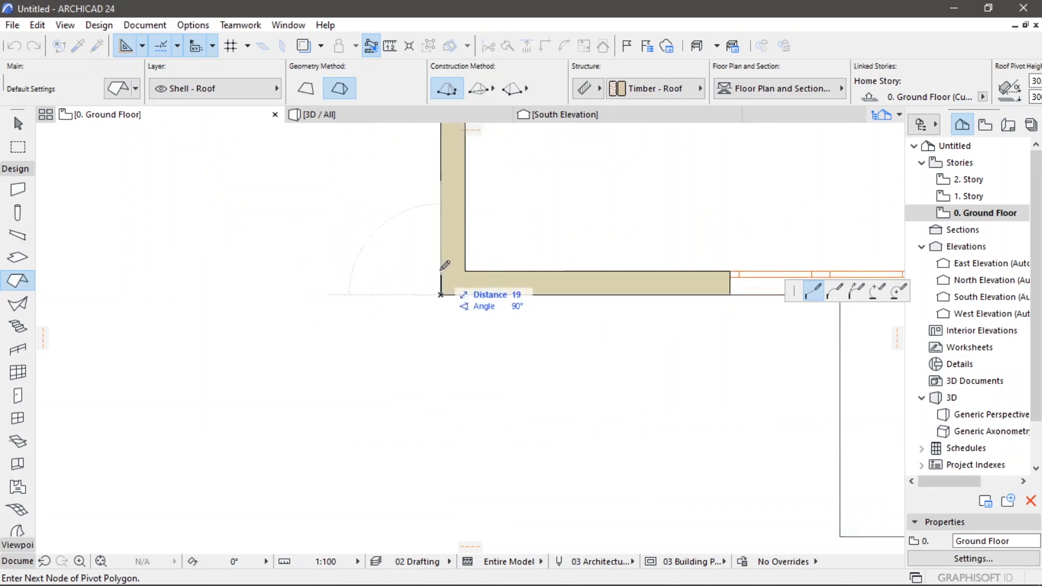
scroll(342, 373, down, 6)
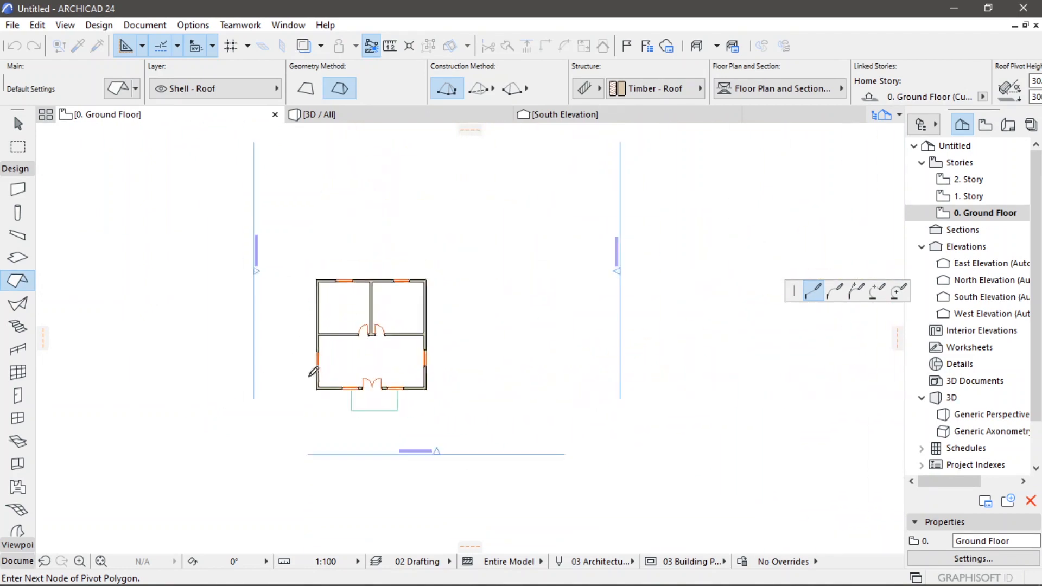
scroll(328, 272, up, 6)
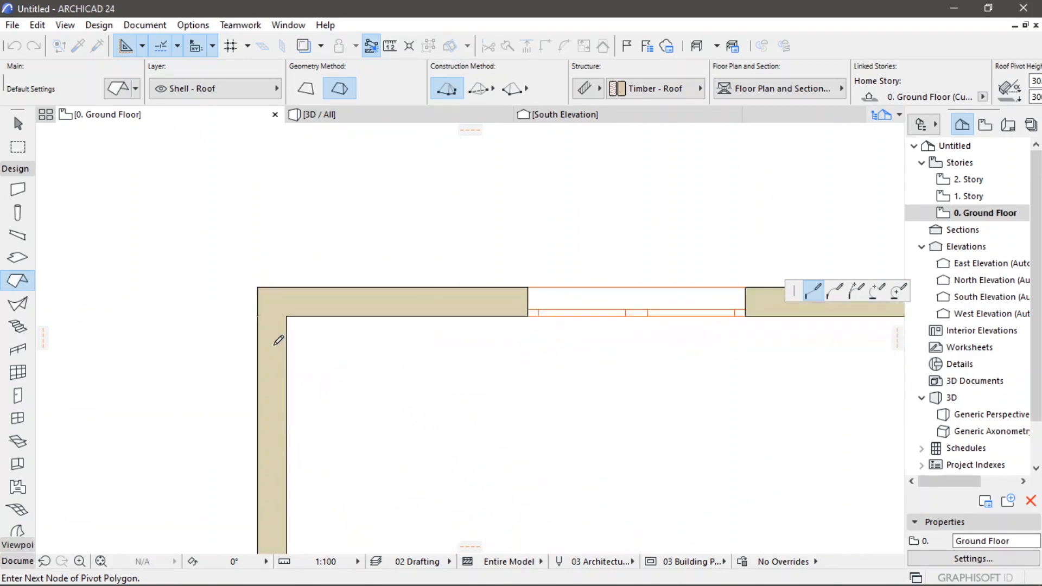
click(259, 286)
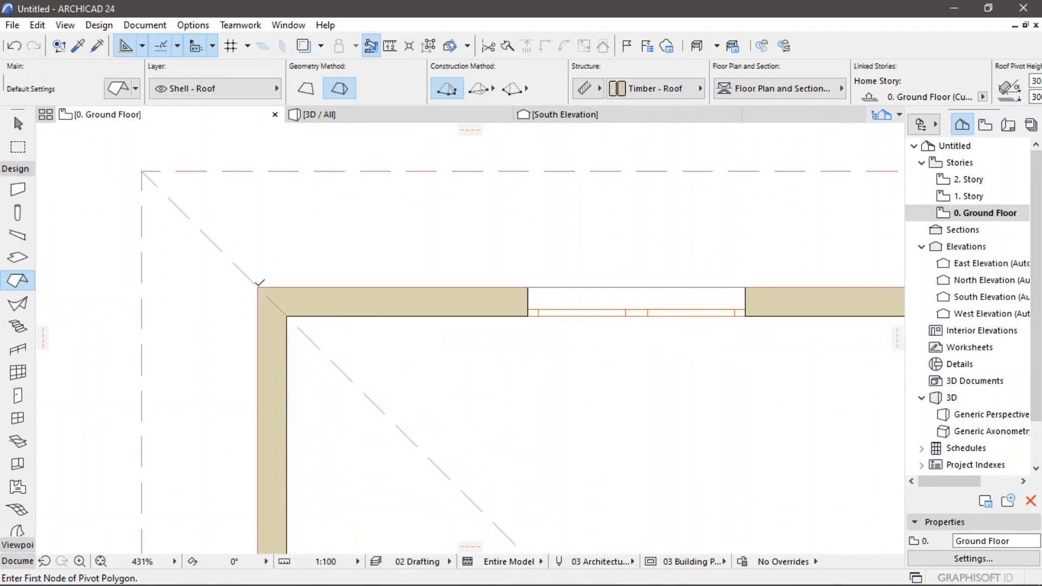
- Examine the new roof in plan and in the 3D perspective, including the porch side above the double door
scroll(333, 291, down, 6)
scroll(429, 399, down, 3)
scroll(448, 331, up, 2)
scroll(446, 329, up, 3)
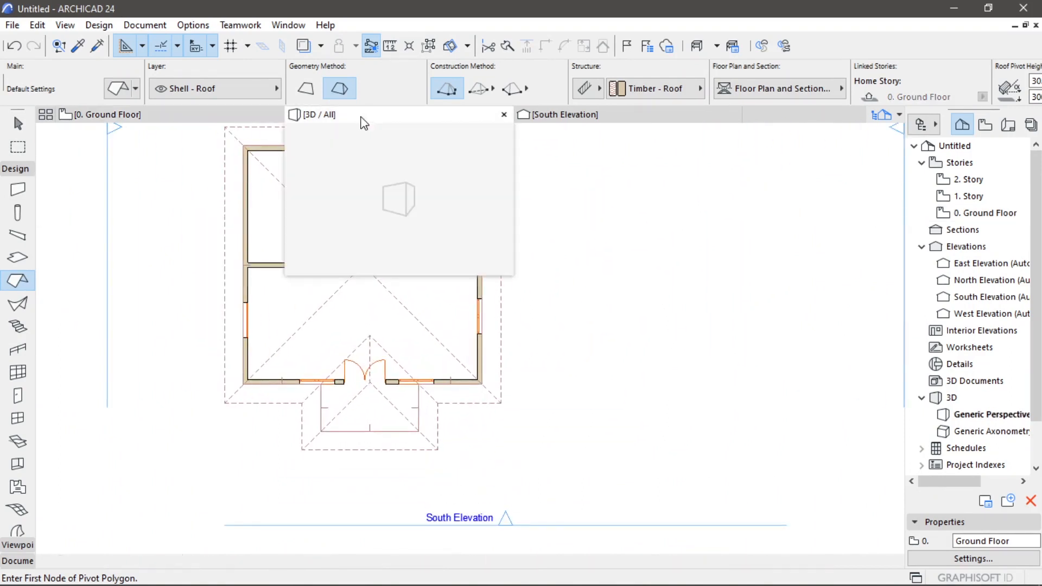
click(365, 123)
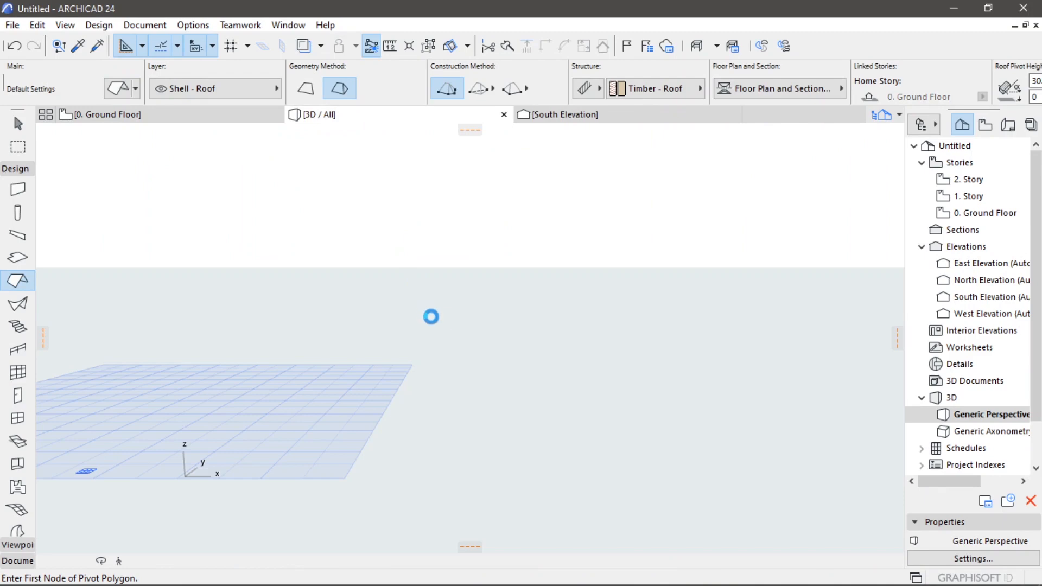
scroll(416, 351, down, 2)
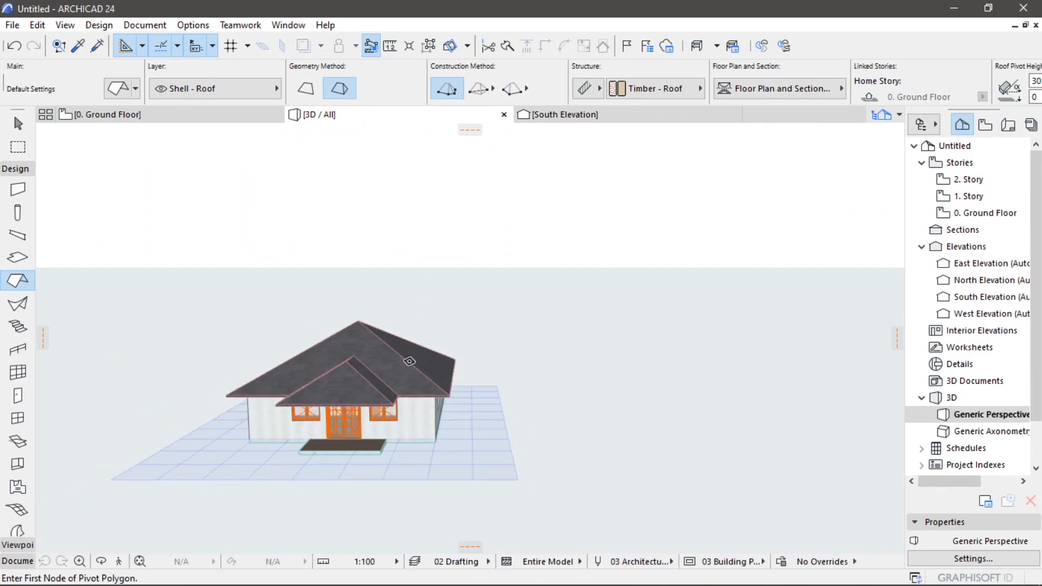
shift+middle_drag(402, 373, 466, 359)
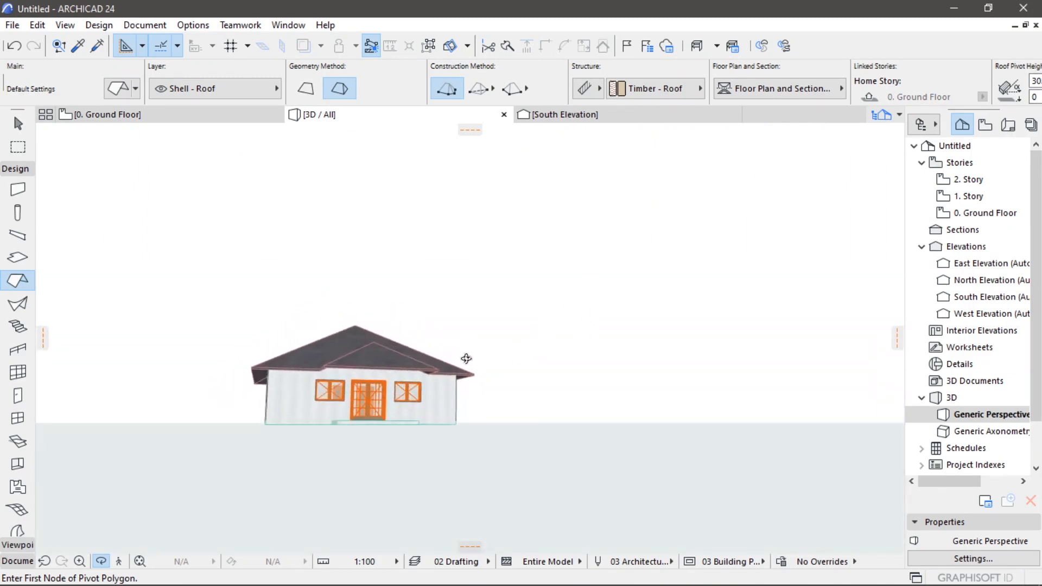
drag(466, 359, 485, 375)
scroll(414, 425, up, 5)
mouse_move(365, 406)
shift+middle_down()
mouse_move(623, 385)
mouse_move(382, 408)
shift+middle_up()
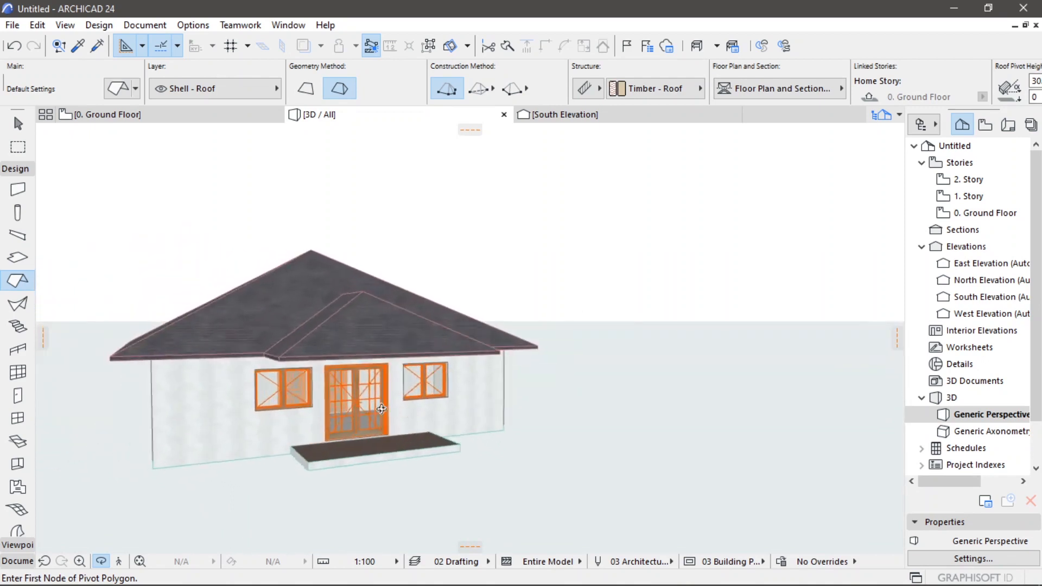
- In the ground floor plan, set the roof's eaves overhang offset to 50 cm
click(176, 115)
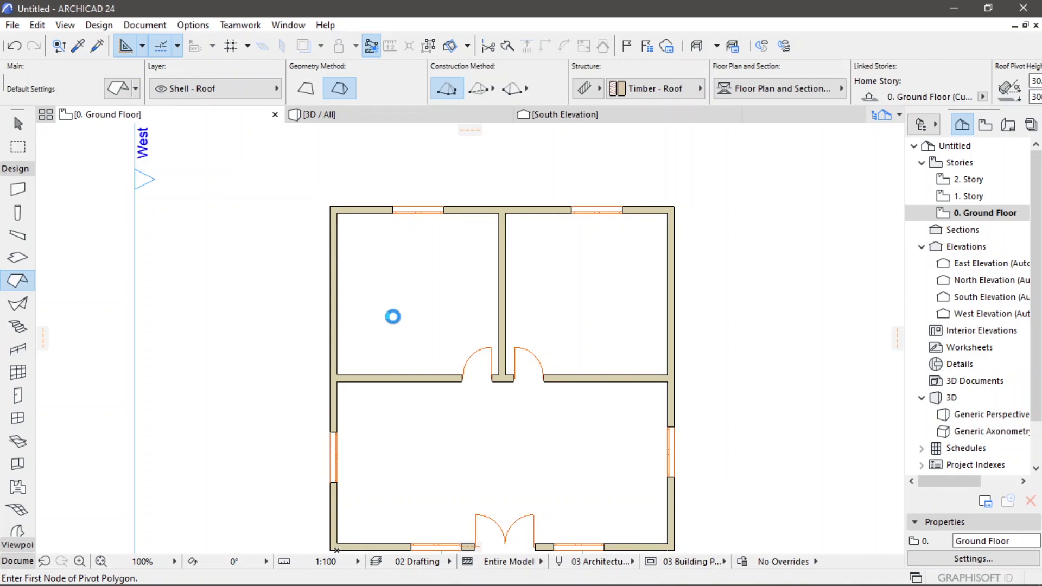
scroll(393, 317, down, 3)
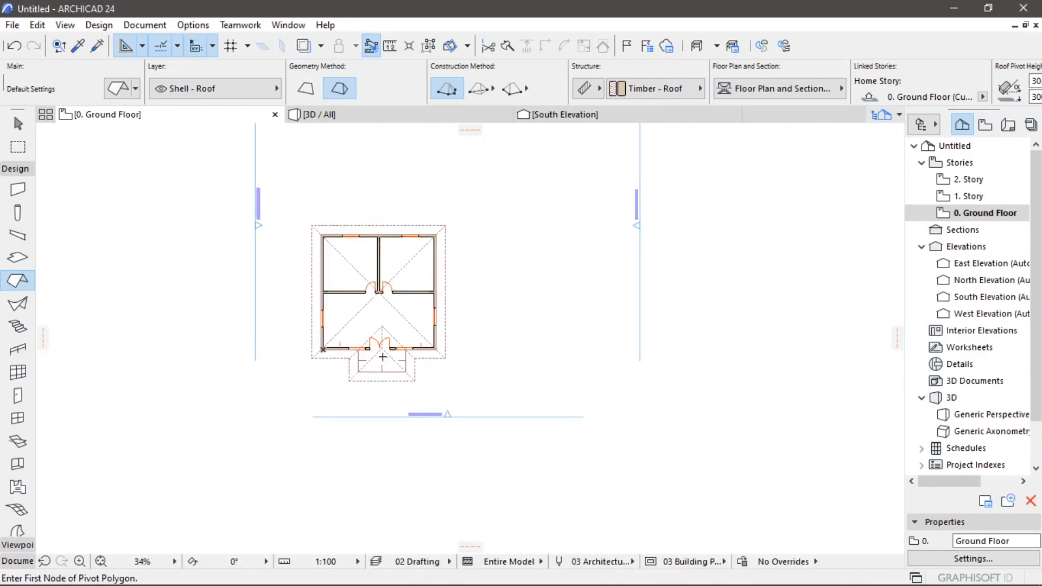
scroll(382, 377, up, 3)
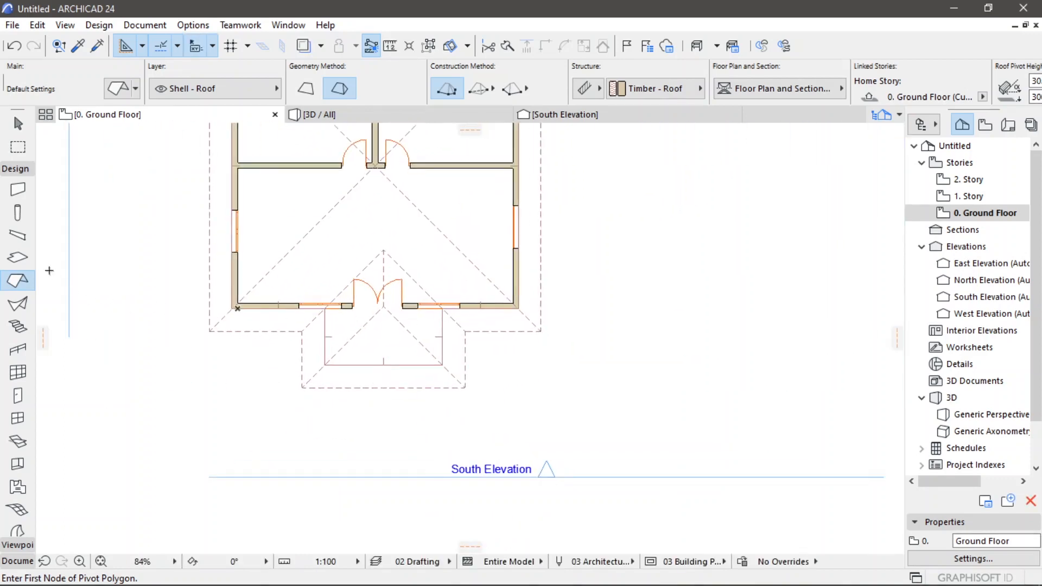
click(17, 214)
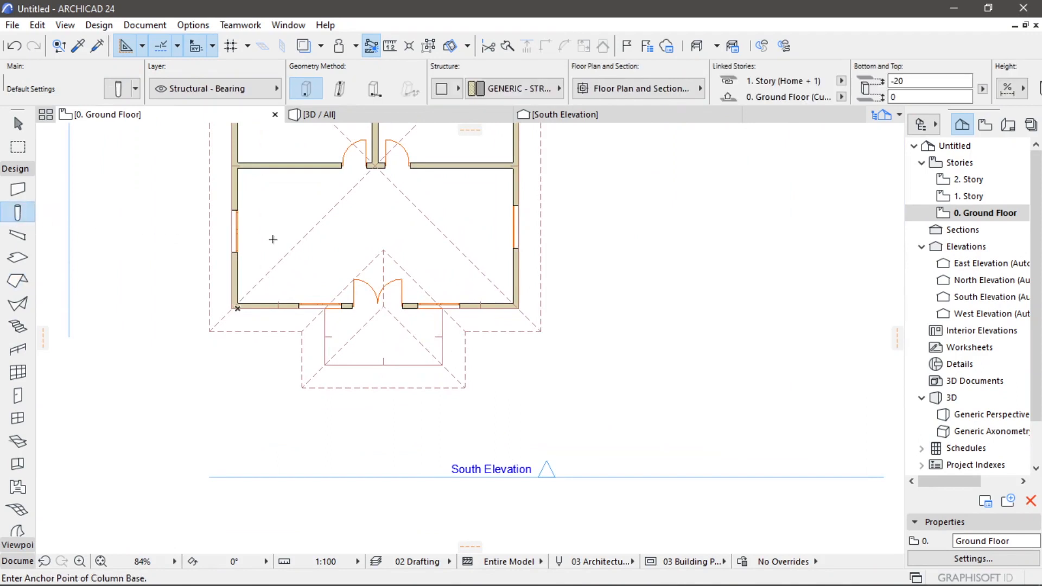
key(space)
shift+click(298, 227)
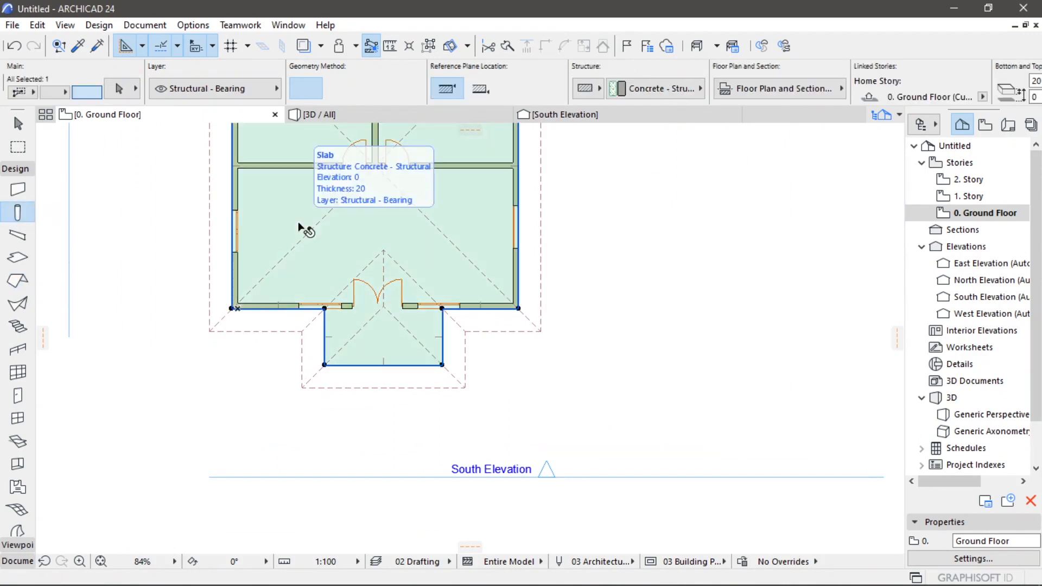
key(Escape)
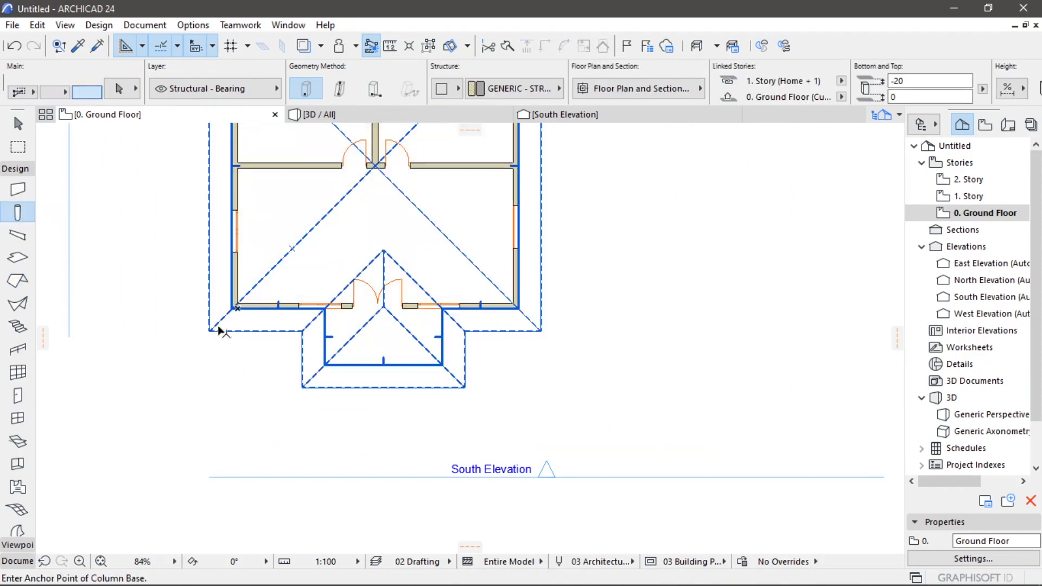
shift+click(218, 327)
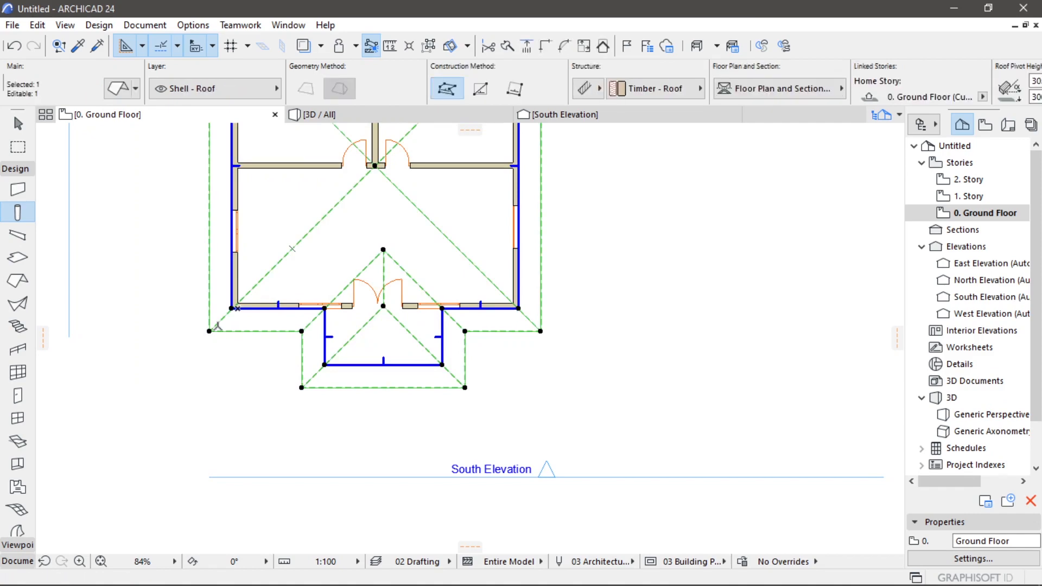
key(ctrl+t)
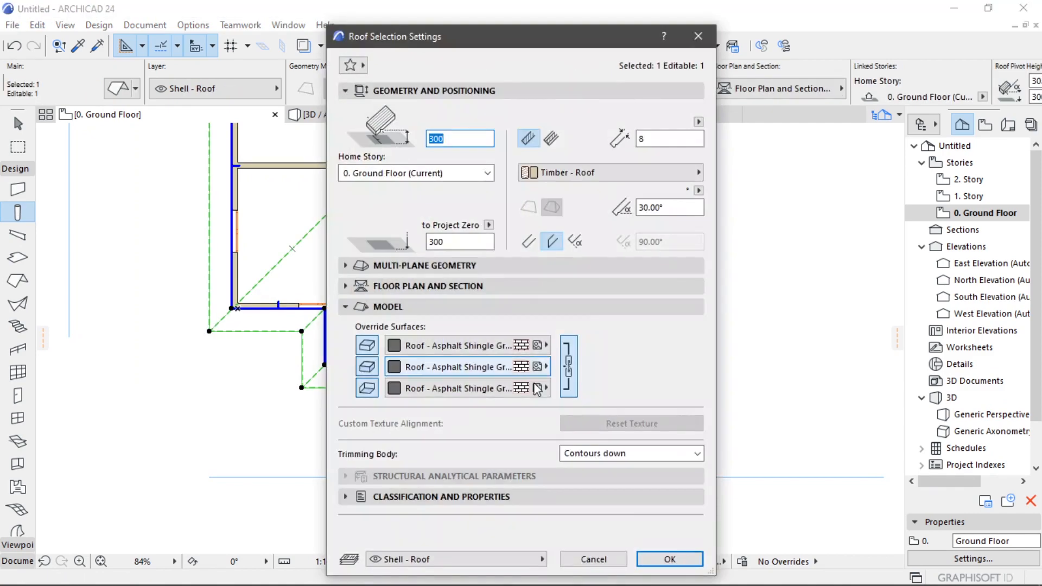
click(423, 266)
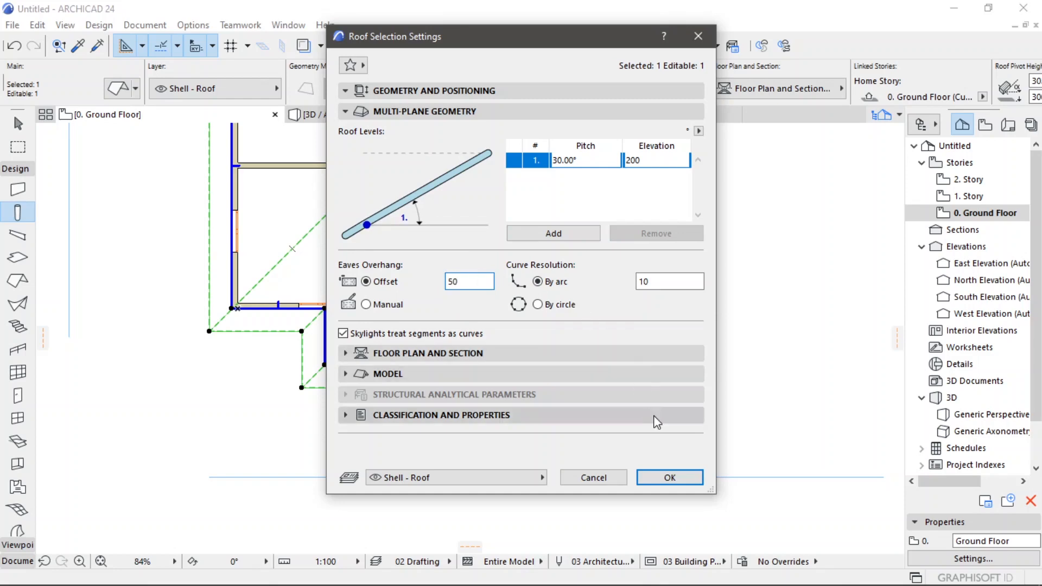
click(670, 478)
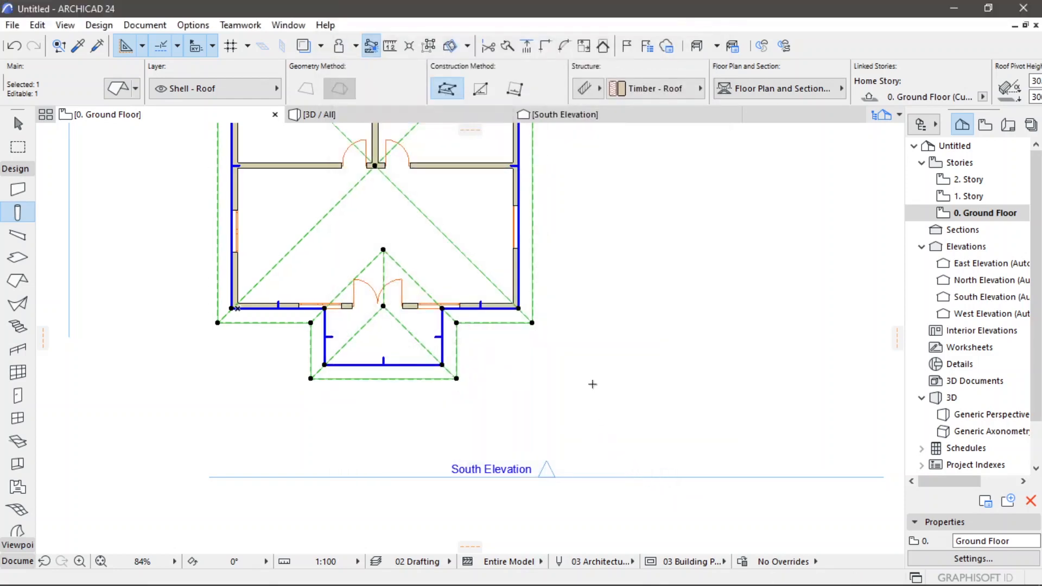
scroll(589, 382, down, 3)
key(Escape)
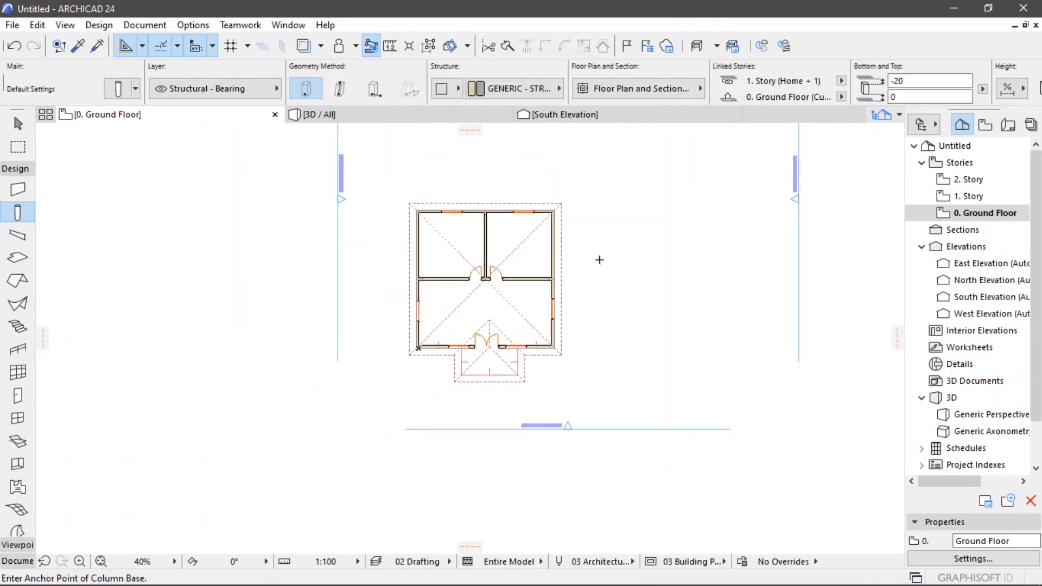
- Make a copy of the ground-floor slab in place, directly over the original
middle_drag(601, 263, 577, 349)
scroll(471, 329, up, 4)
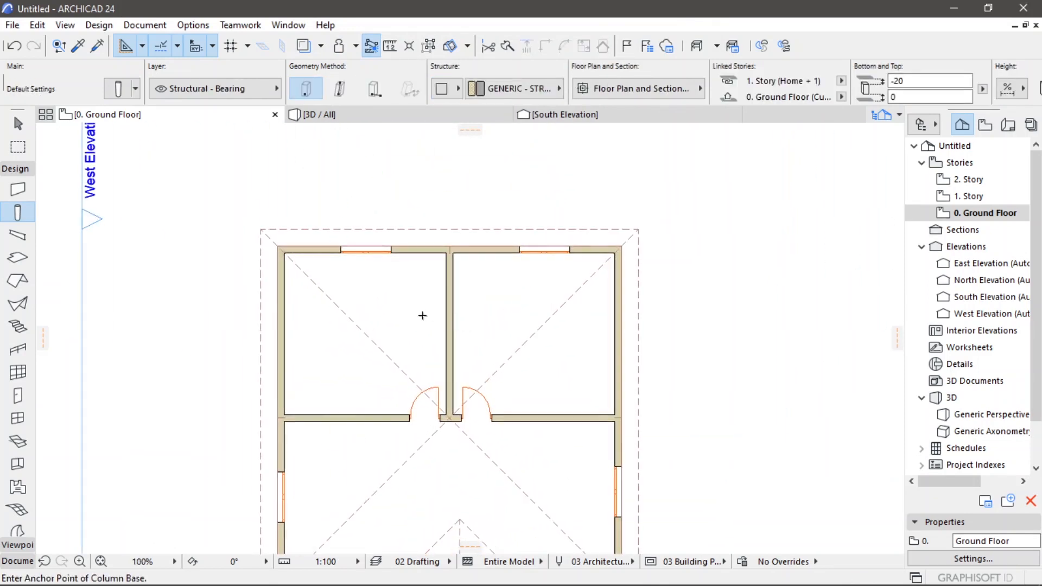
key(ctrl+shift+d)
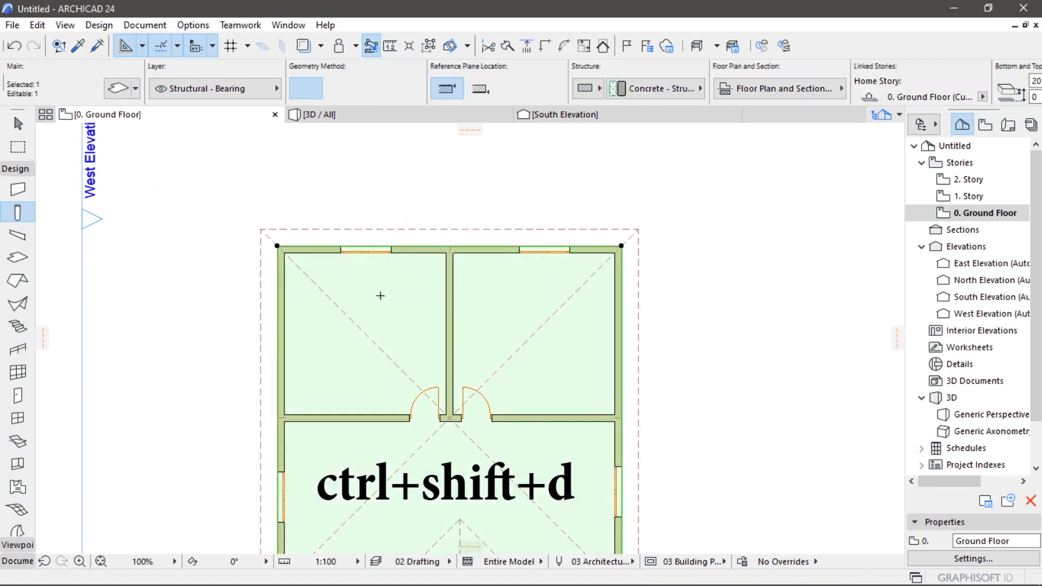
click(381, 296)
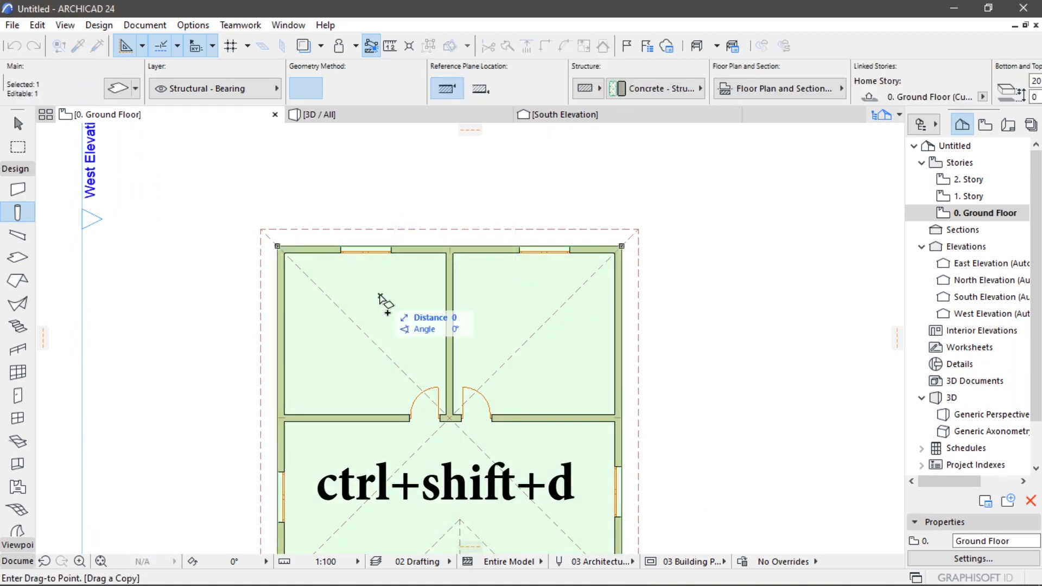
click(381, 296)
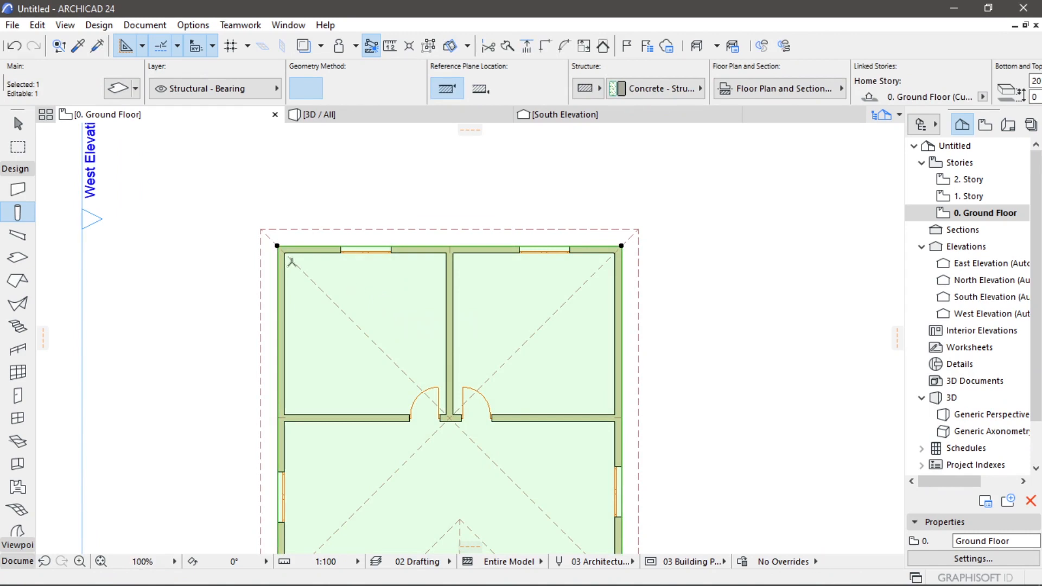
- Offset all edges of the copied slab outward to the roof's upper-left eaves corner
scroll(272, 247, up, 4)
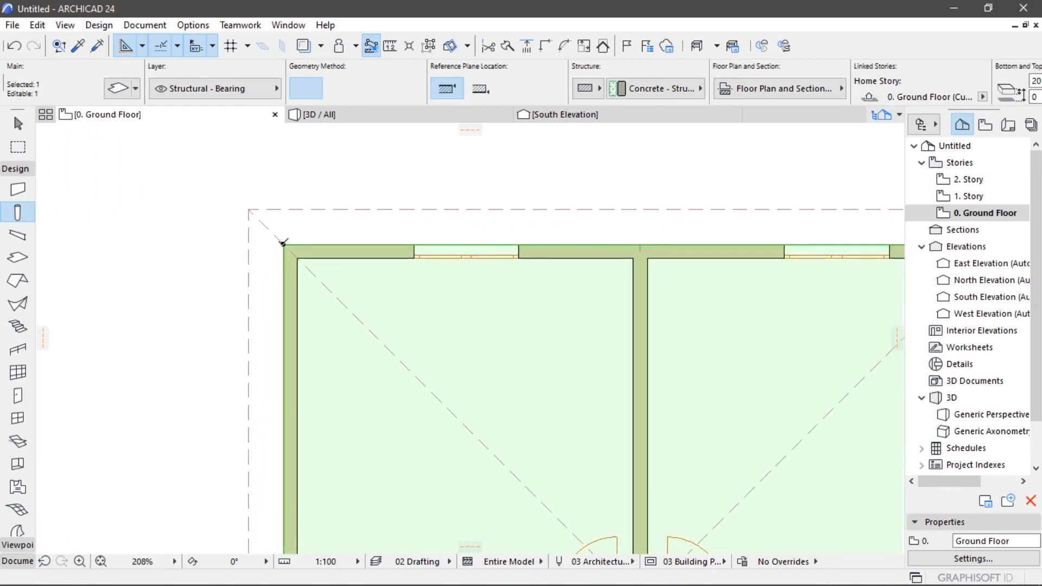
click(283, 243)
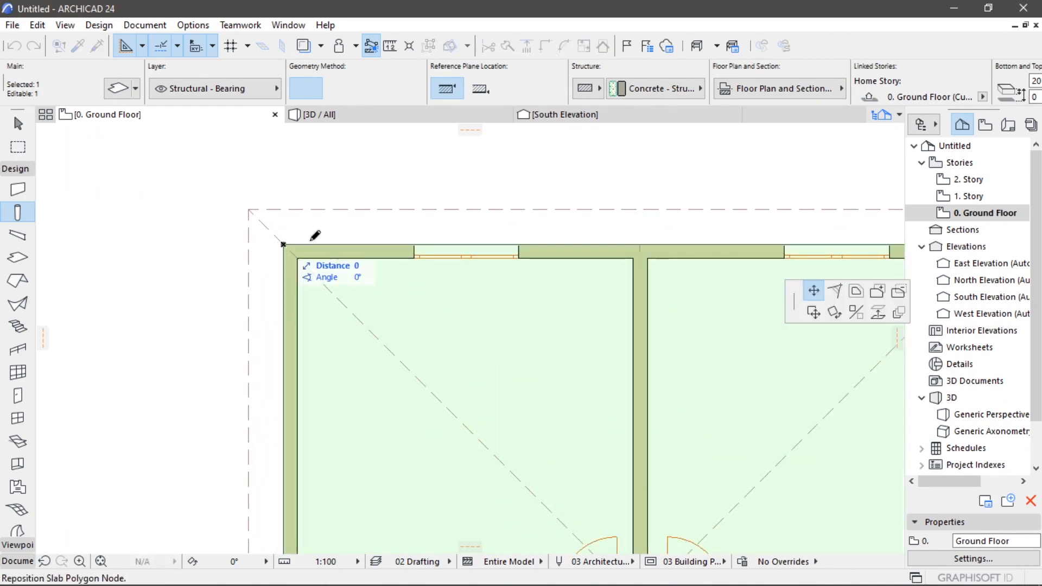
click(856, 293)
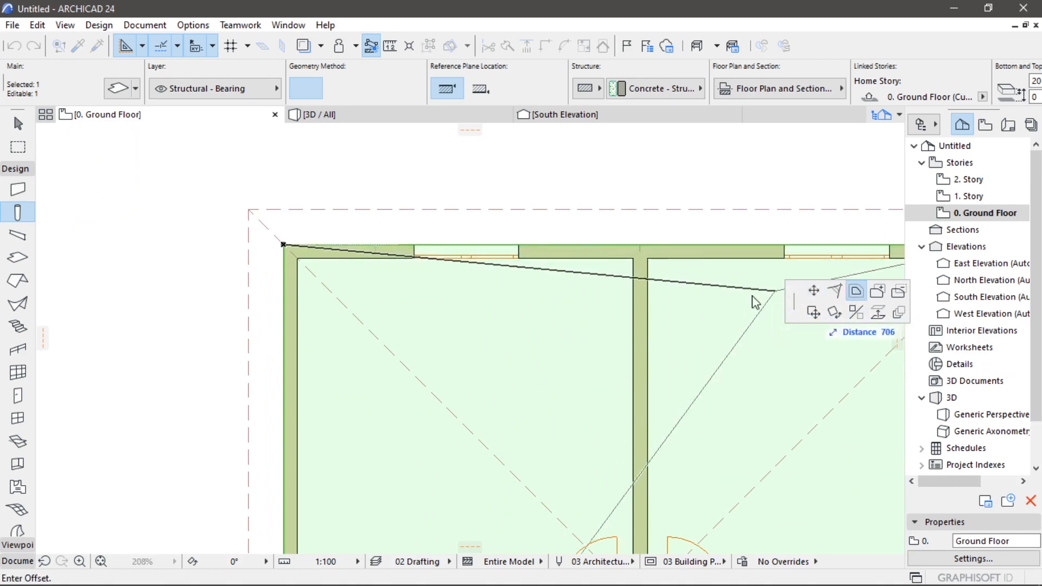
click(249, 209)
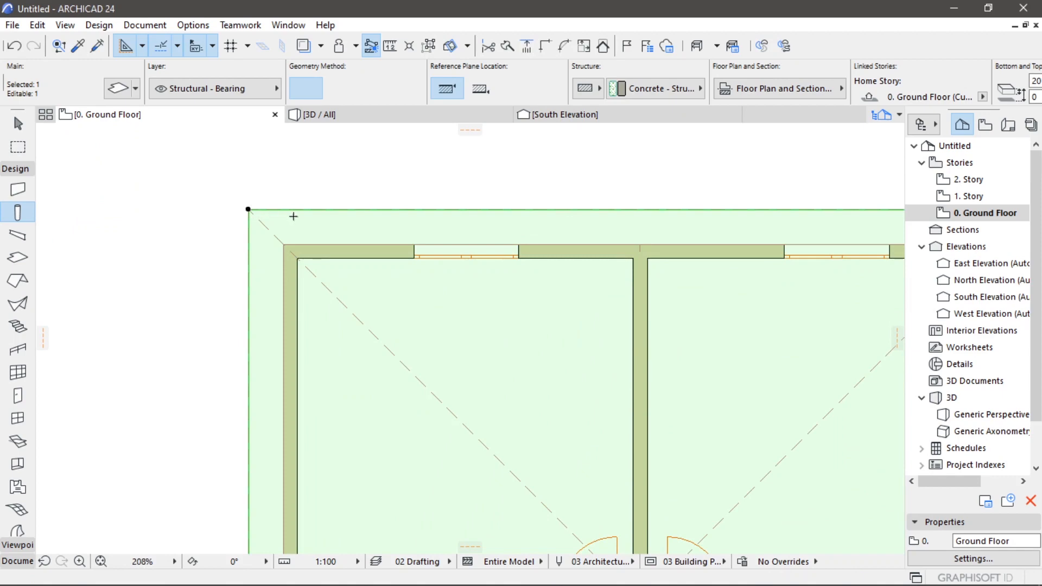
scroll(293, 216, down, 5)
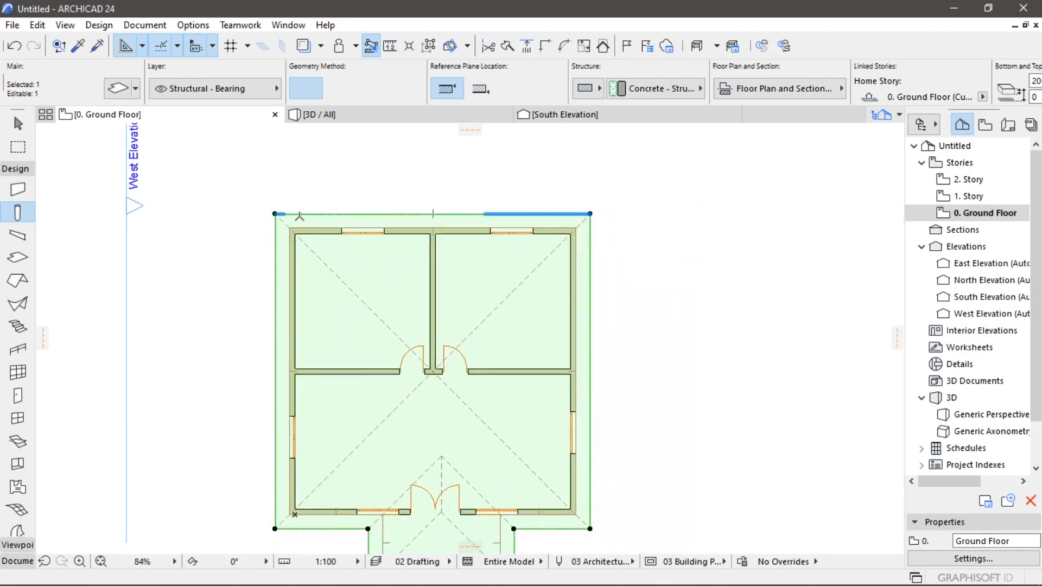
- Override the copied slab's top and bottom surfaces with Siding - Light
double_click(301, 220)
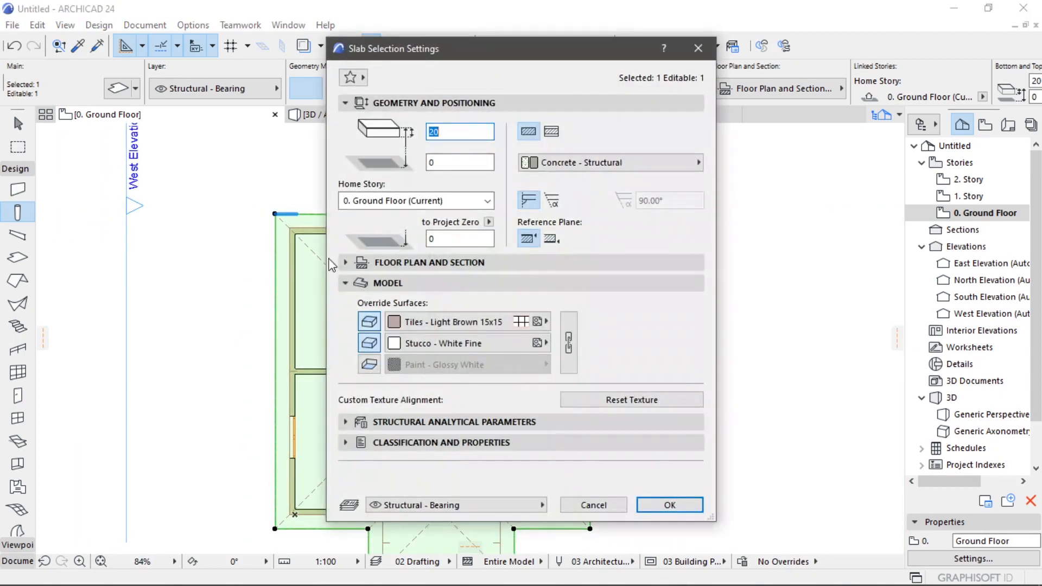
click(413, 322)
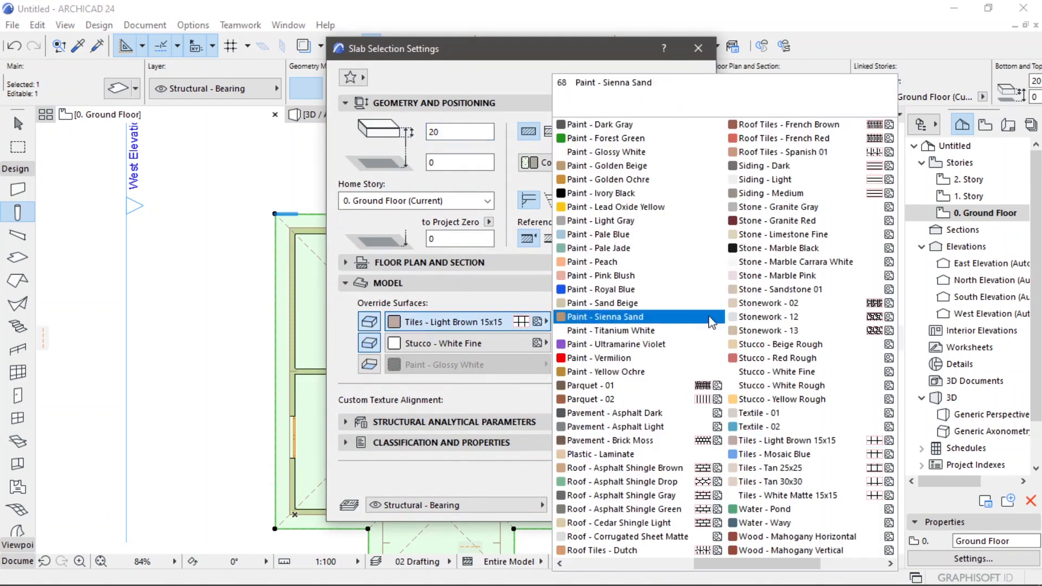
click(772, 184)
click(369, 365)
click(423, 365)
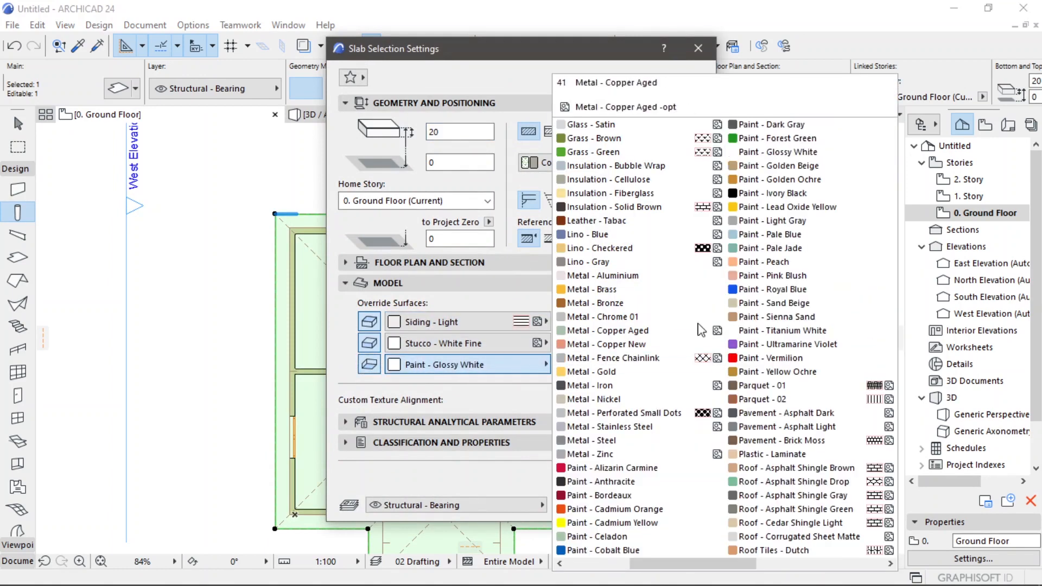
scroll(774, 220, down, 3)
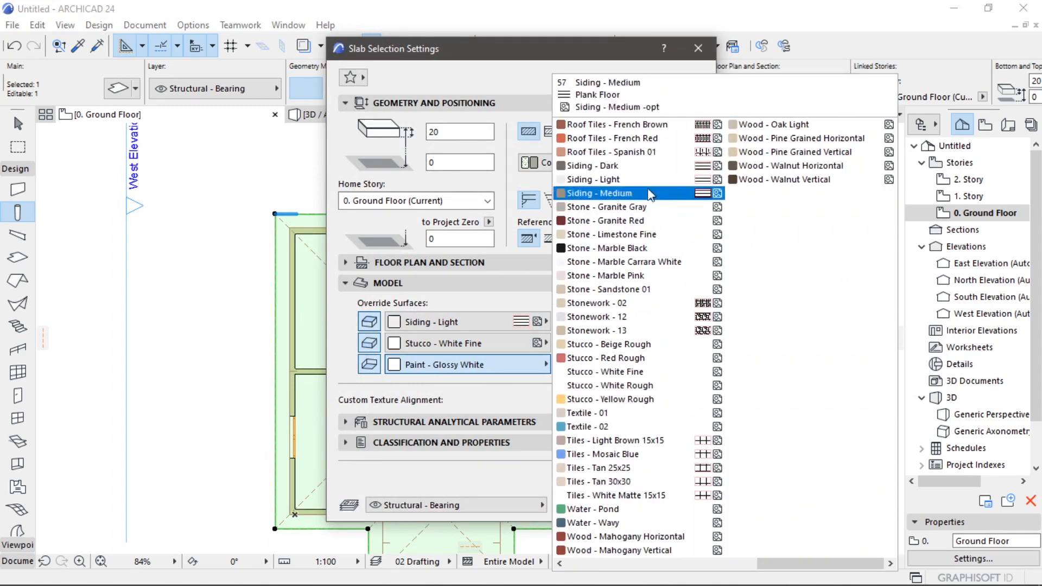
click(633, 180)
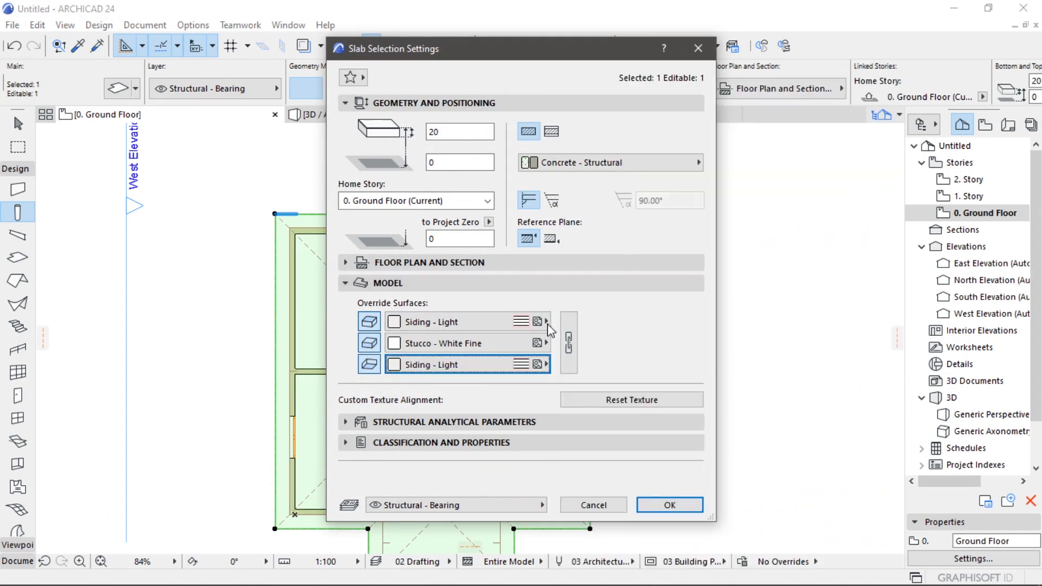
- Set the copied slab's edge surface to Roof - Asphalt Shingle Gray and apply the surface settings
click(521, 345)
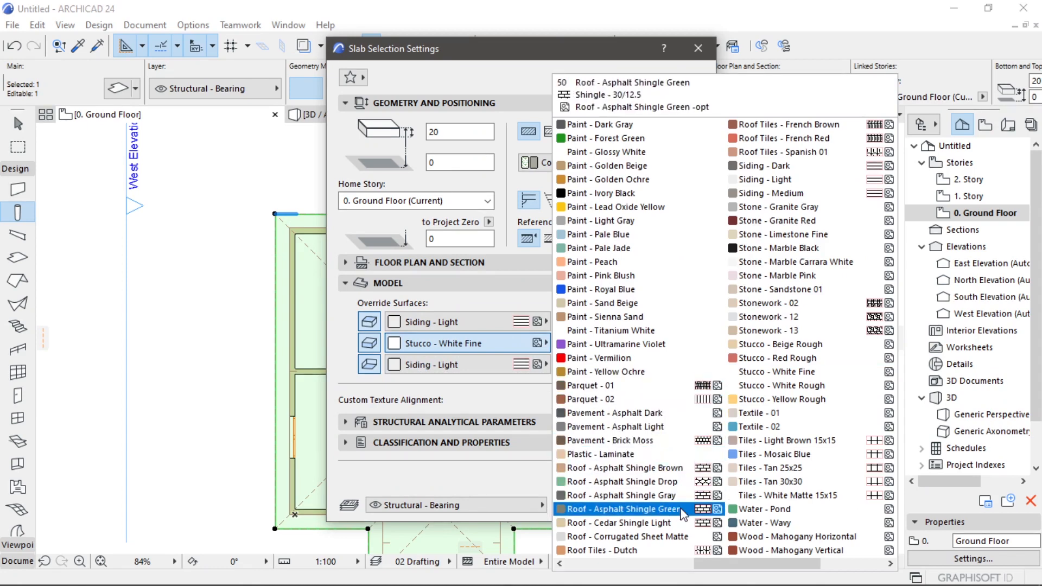
scroll(697, 519, up, 2)
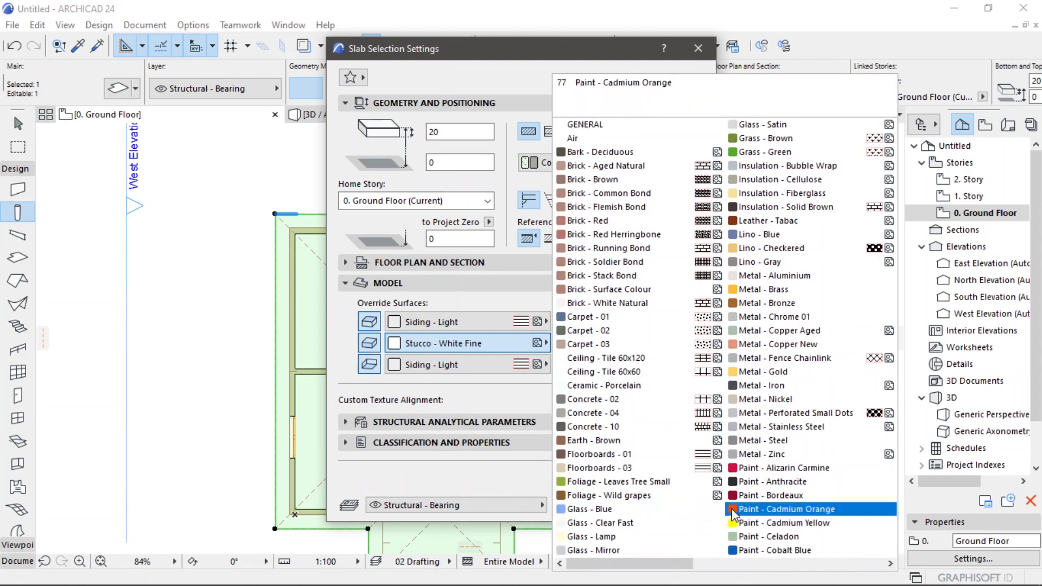
scroll(744, 504, down, 2)
scroll(743, 504, down, 4)
scroll(751, 505, up, 5)
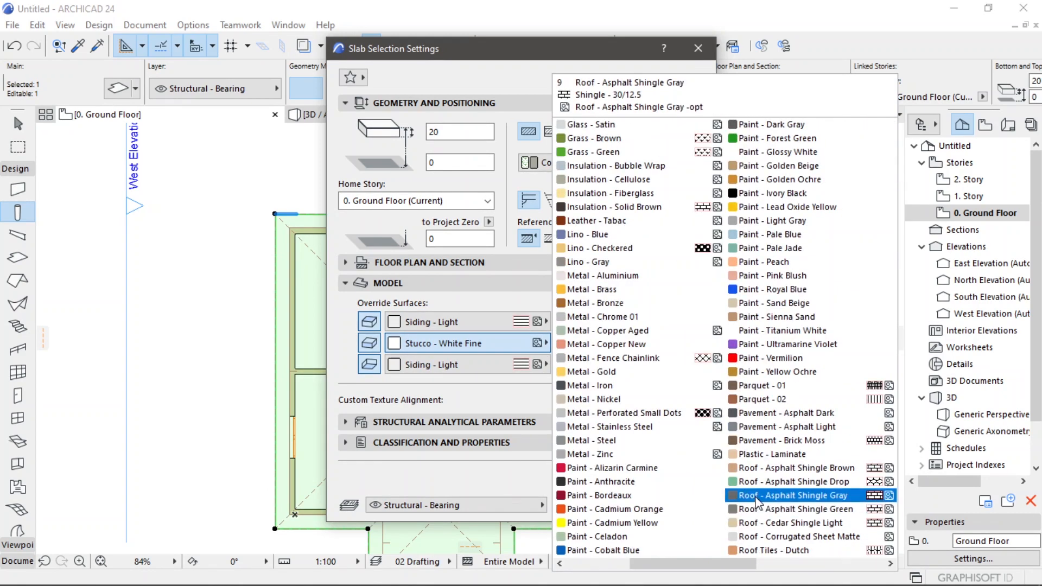
click(756, 498)
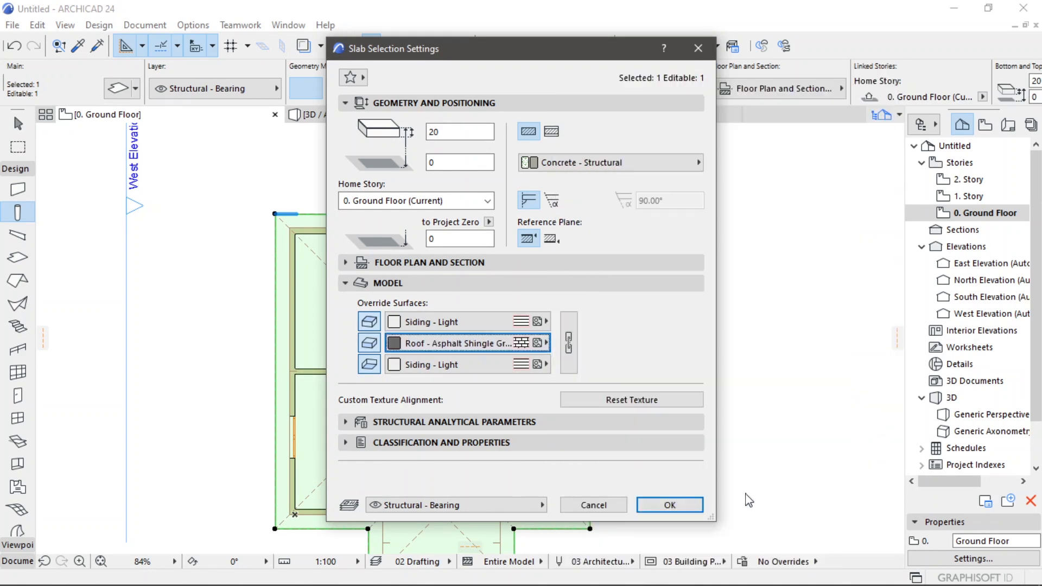
click(670, 506)
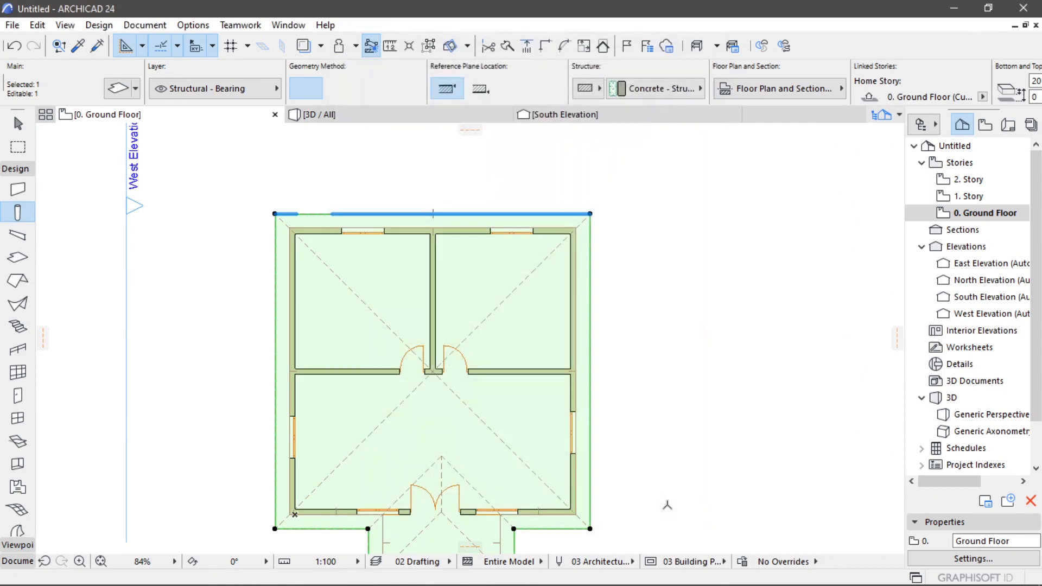
- Set the copied slab's thickness to 5 cm and its elevation to 290 cm above the ground floor story
double_click(361, 323)
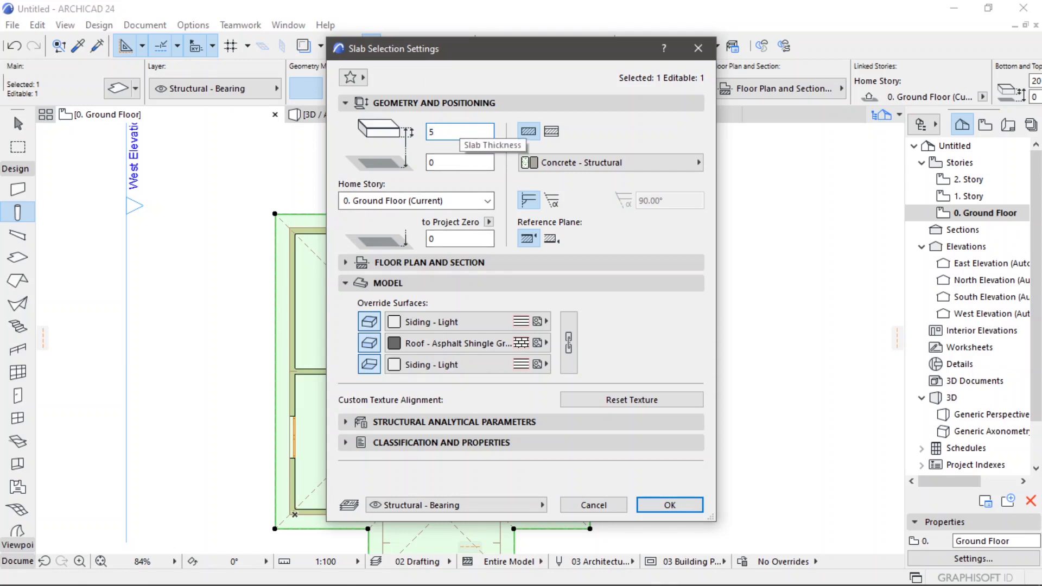
click(645, 502)
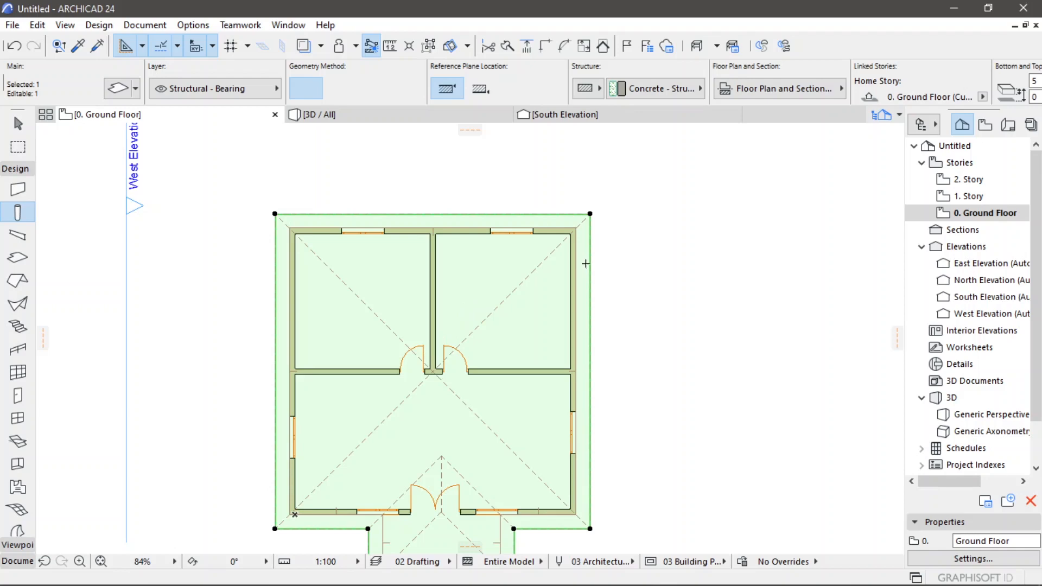
key(ctrl+t)
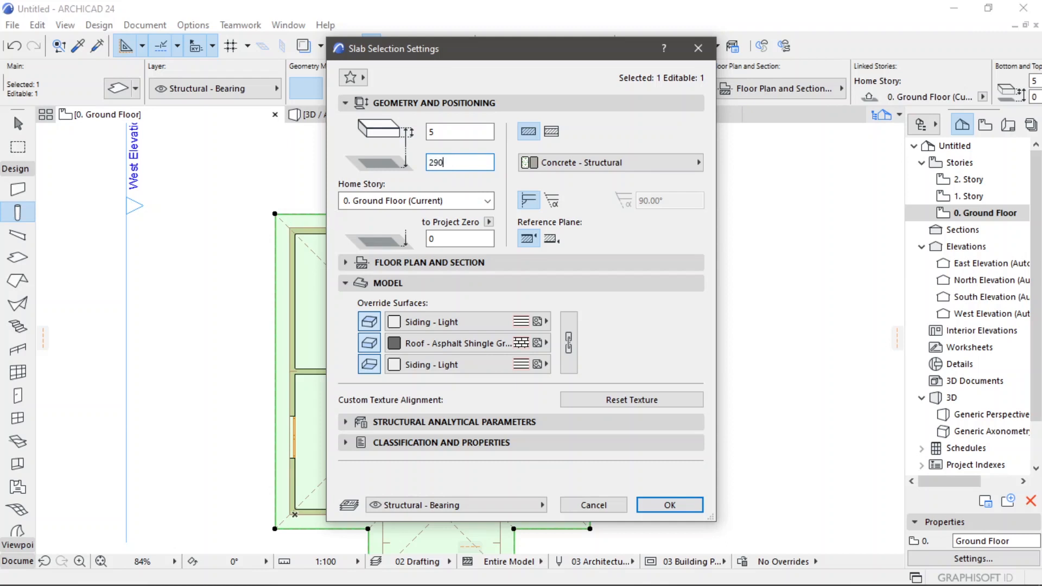
click(684, 503)
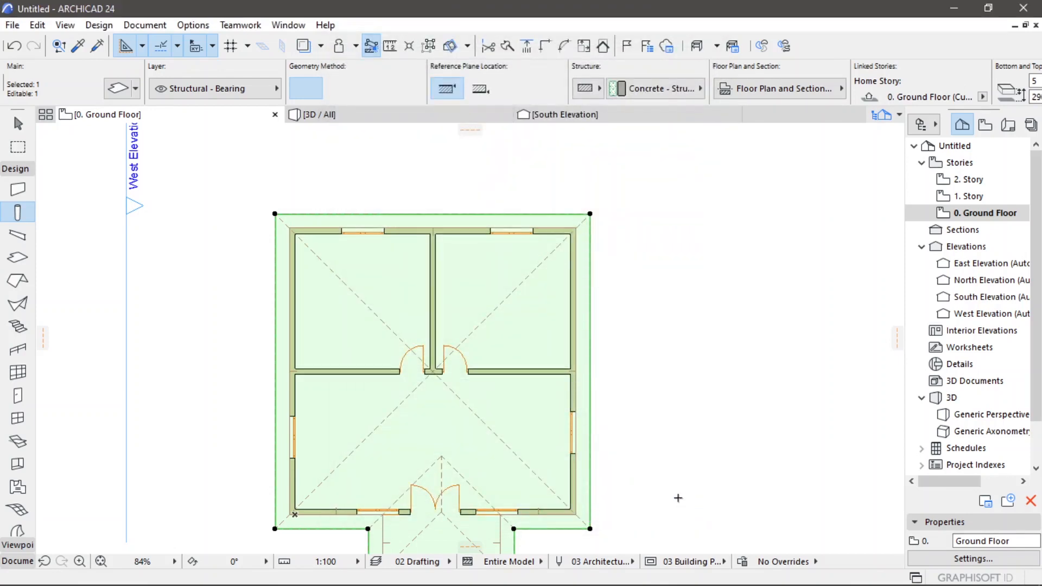
scroll(633, 462, down, 3)
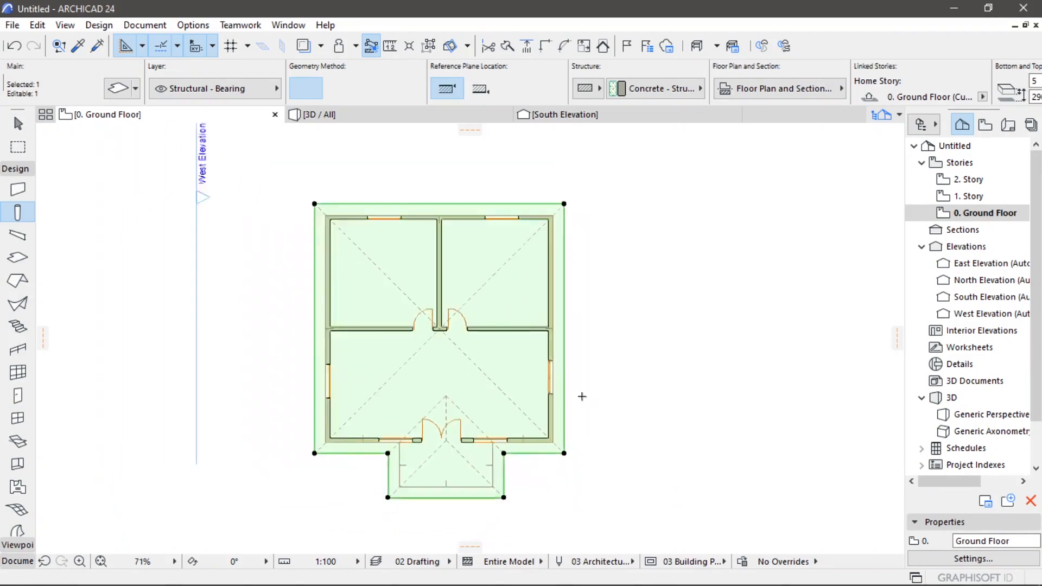
- In the 3D view, move the copied slab down about 11 cm from its top corner to sit within the roof's eaves edge
click(360, 116)
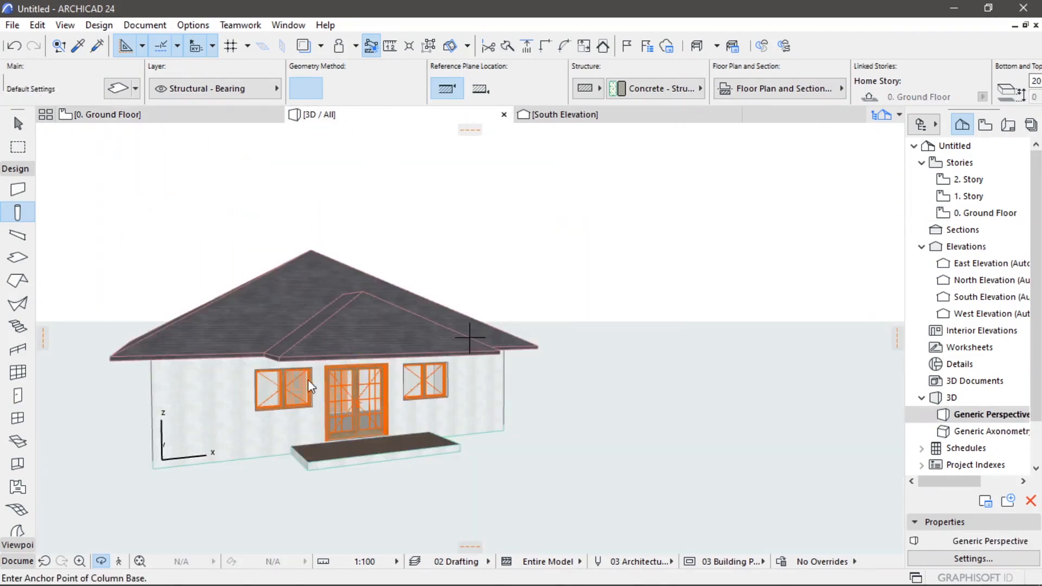
scroll(433, 380, up, 10)
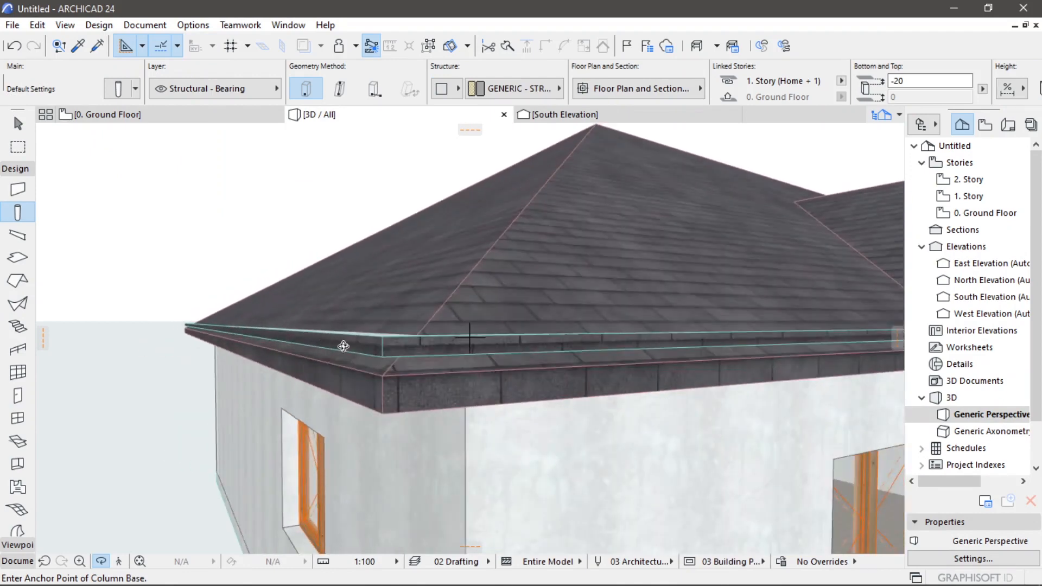
key(Escape)
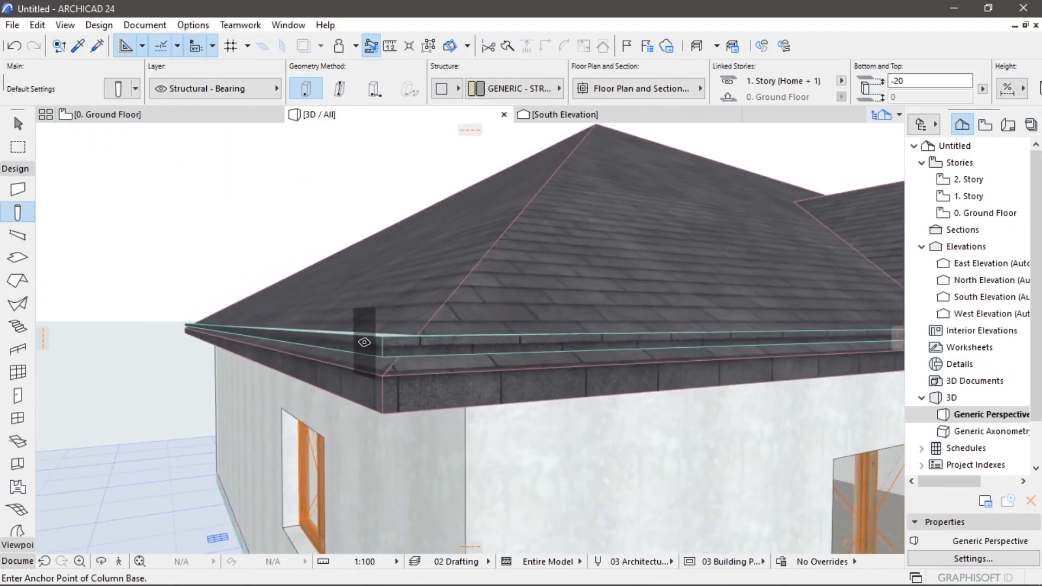
shift+click(377, 348)
scroll(392, 372, up, 8)
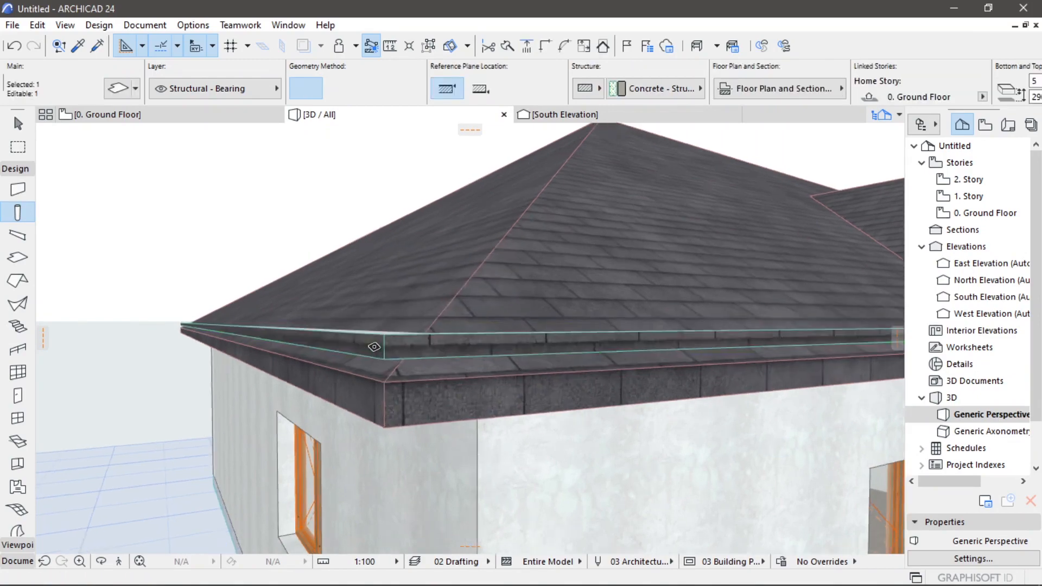
scroll(394, 373, down, 6)
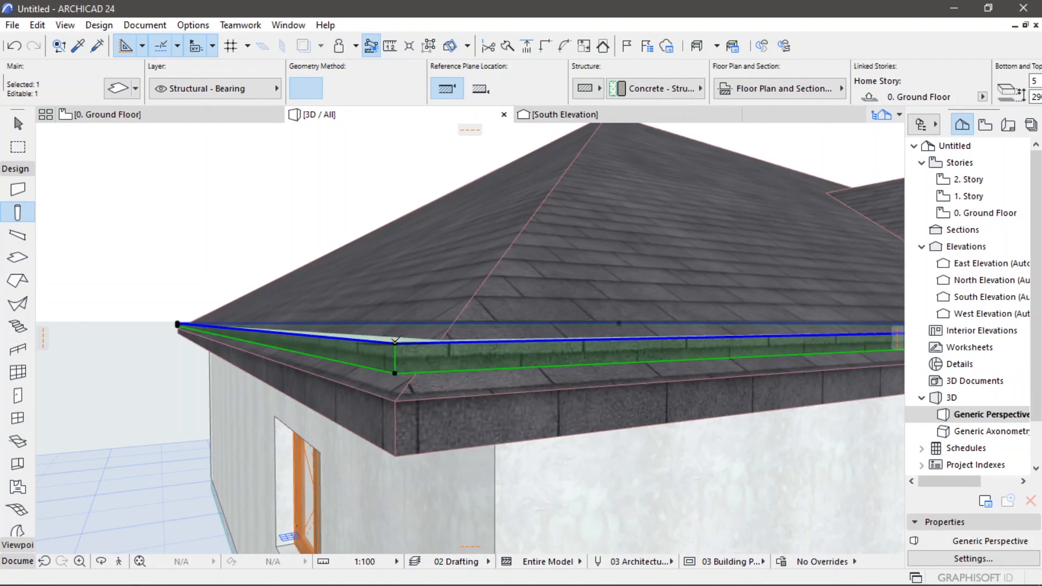
click(394, 340)
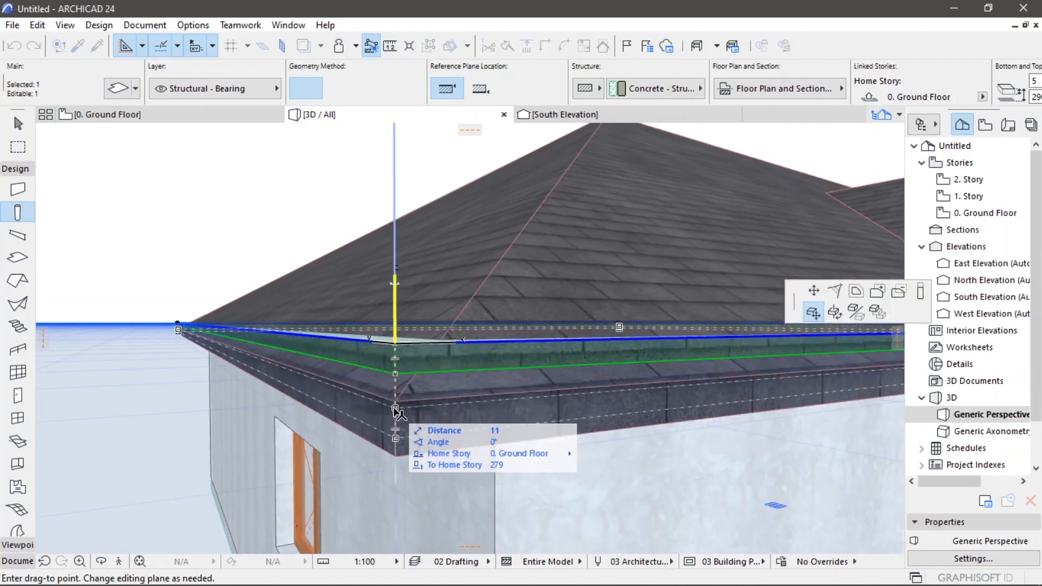
click(396, 410)
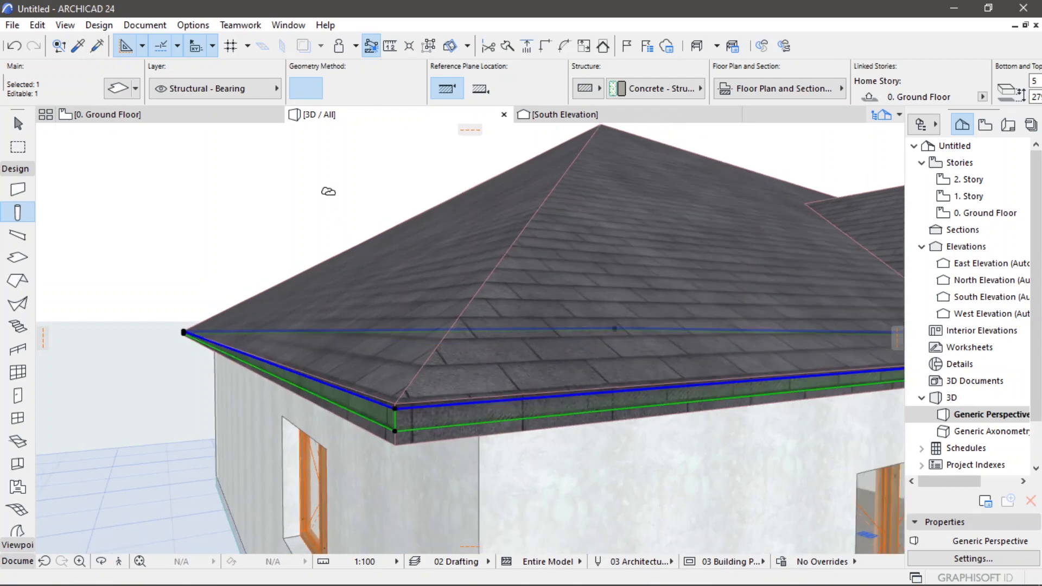
key(Escape)
scroll(333, 230, down, 4)
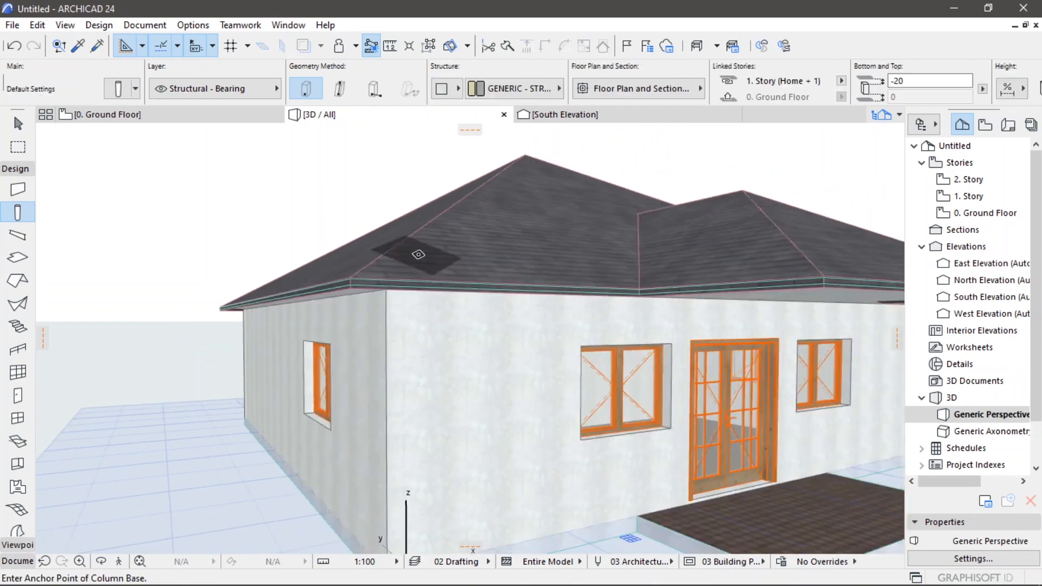
scroll(418, 254, down, 1)
shift+middle_drag(432, 291, 261, 276)
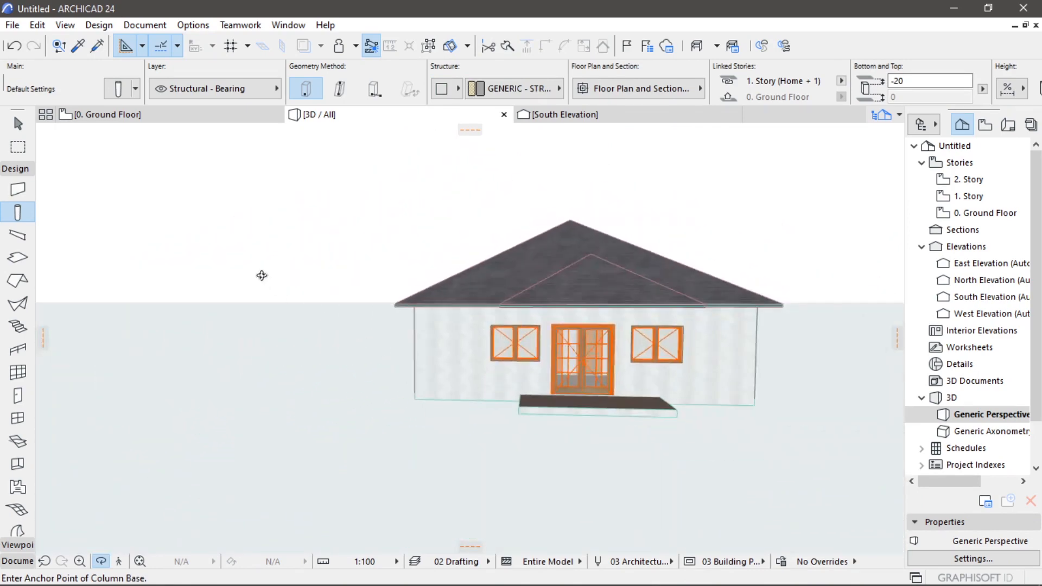
- Return to the ground floor plan and set the default column cross-section to 20 x 20 cm
click(164, 121)
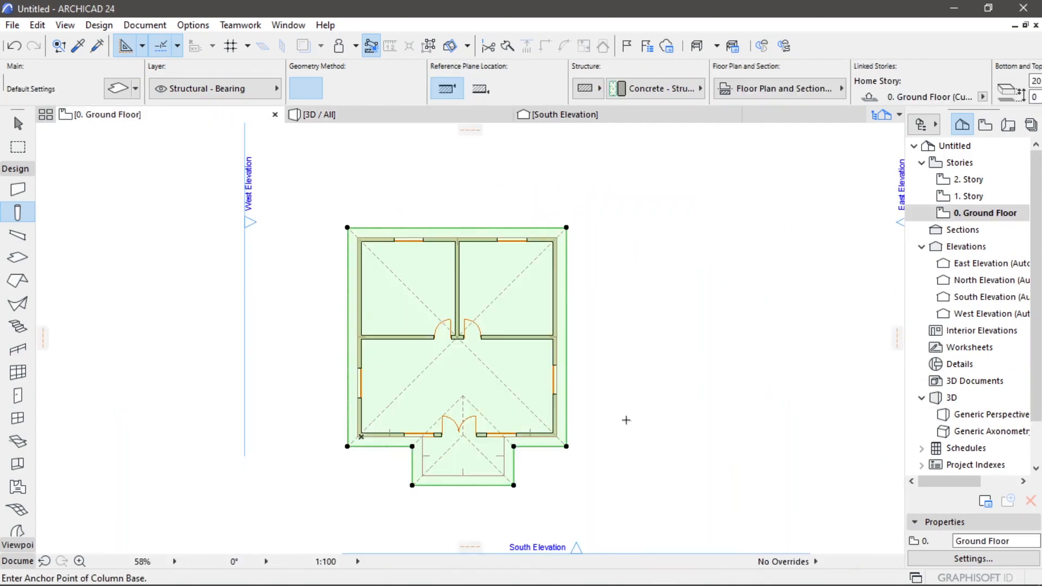
key(Escape)
middle_drag(610, 365, 614, 336)
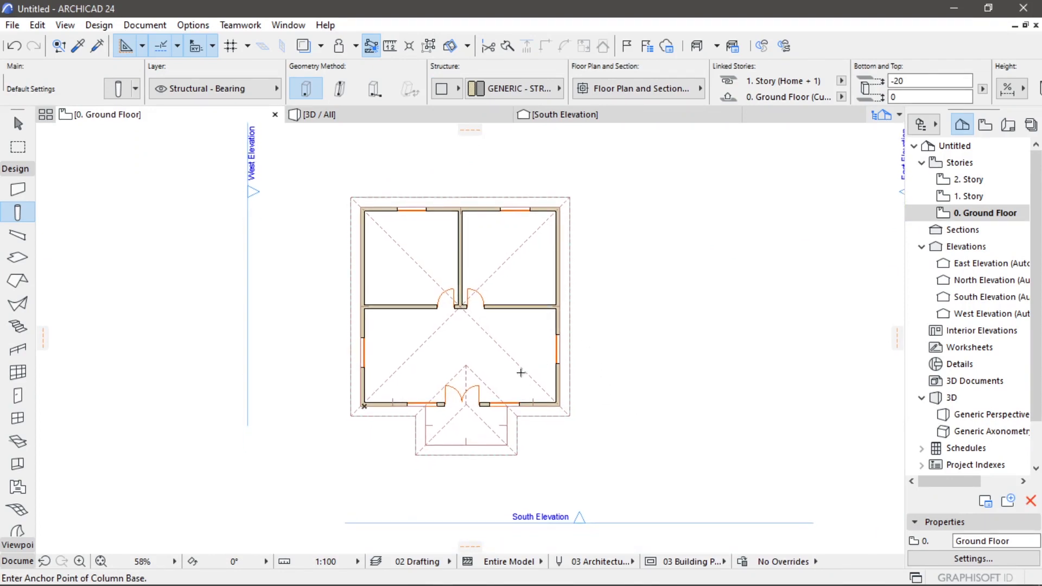
double_click(17, 213)
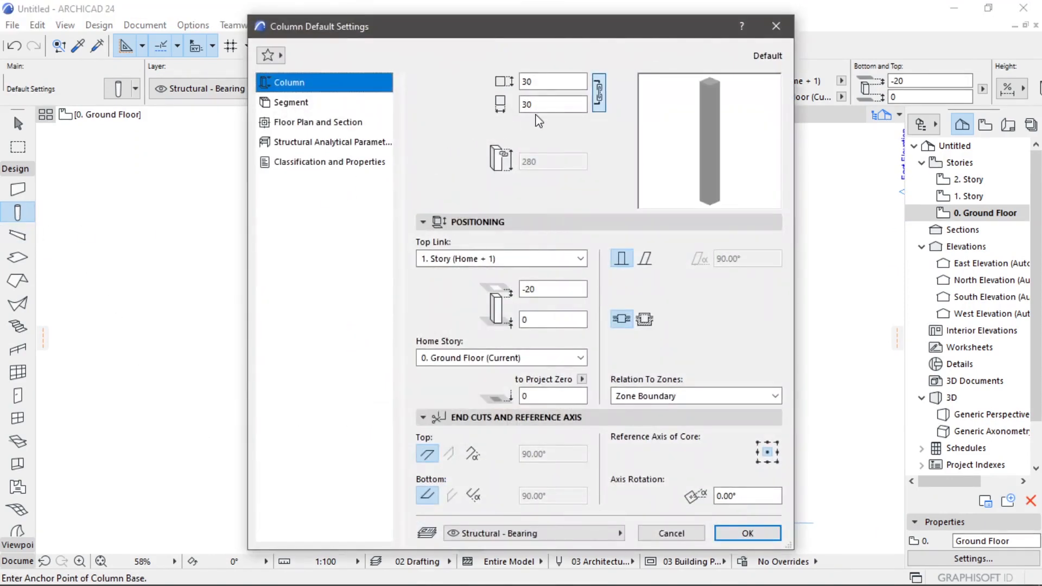
click(555, 80)
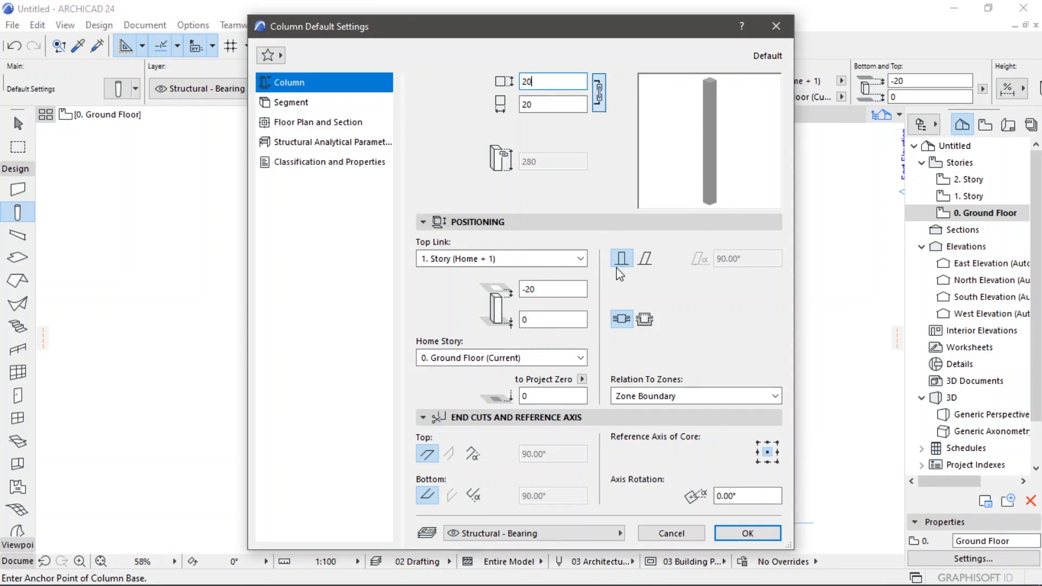
click(745, 535)
- Place a column at the porch slab's lower-left corner and move it so its outer corner matches the slab corner
scroll(434, 467, up, 8)
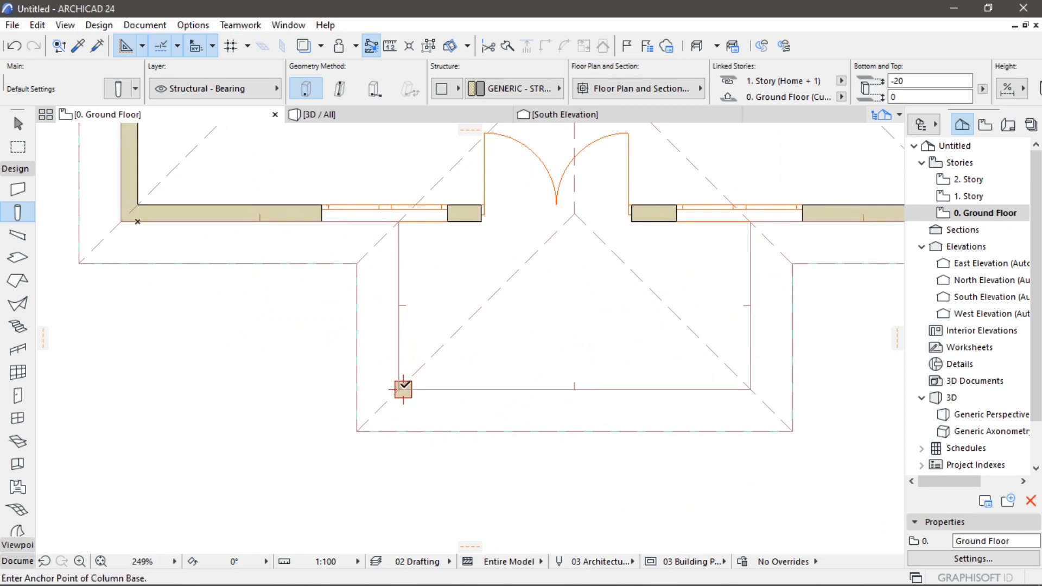
scroll(403, 387, up, 4)
click(404, 388)
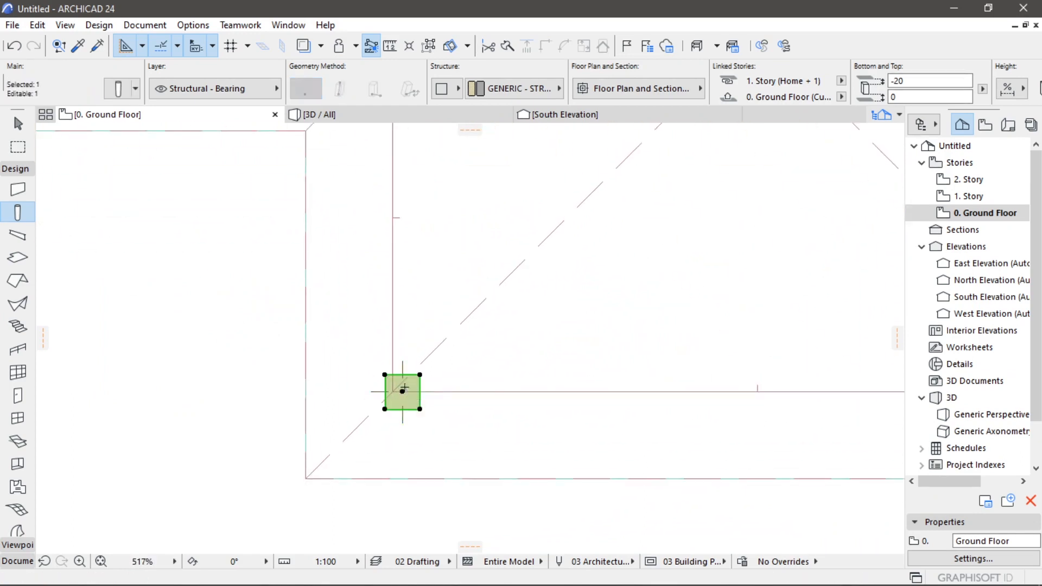
click(385, 408)
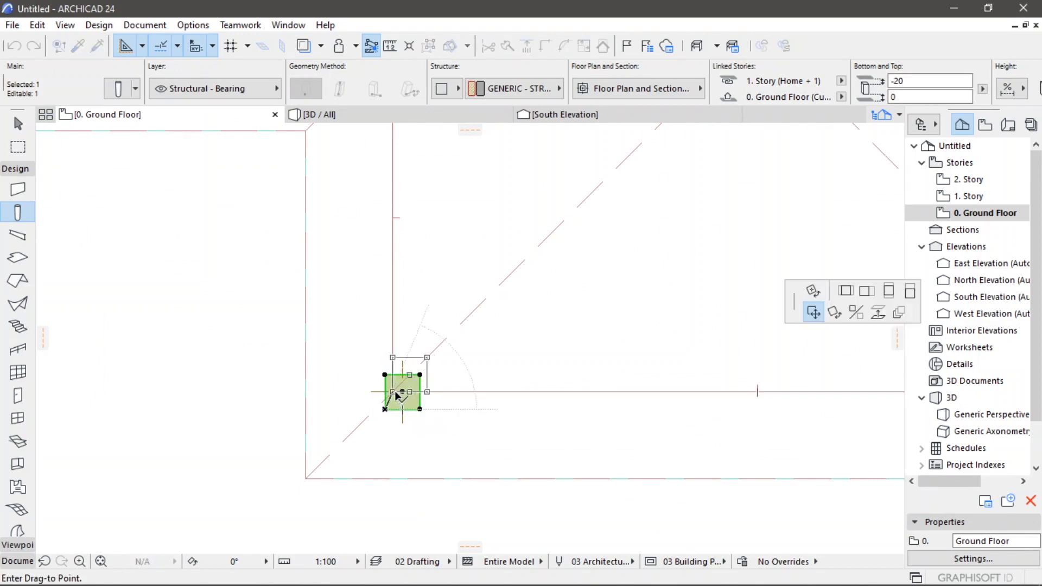
click(392, 392)
scroll(454, 398, down, 4)
key(Escape)
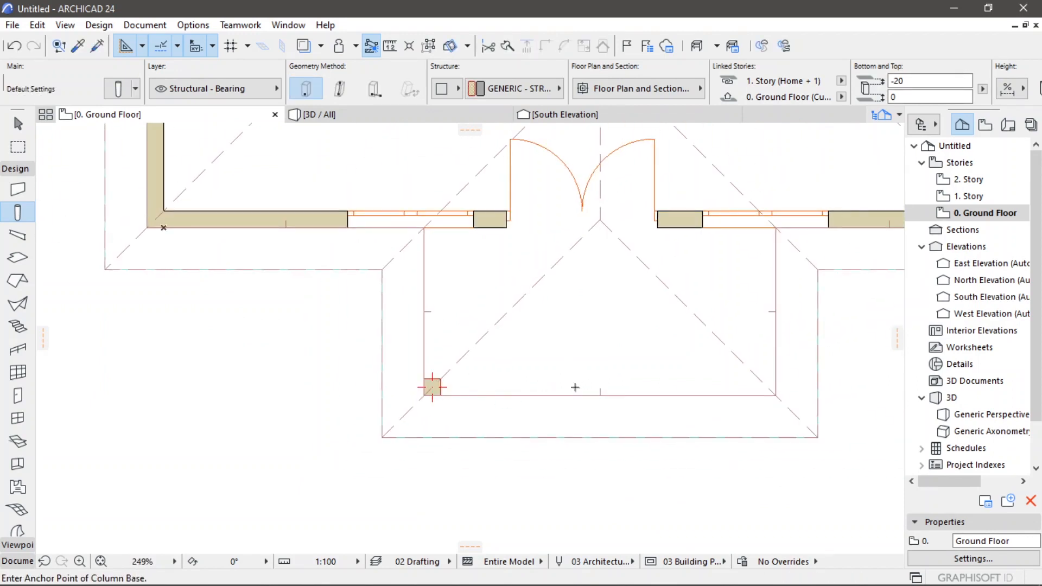
- Place a second column at the porch slab's lower-right corner and shift it inward so its outer corner meets the slab corner
scroll(576, 387, down, 2)
middle_drag(543, 392, 389, 389)
scroll(565, 400, up, 2)
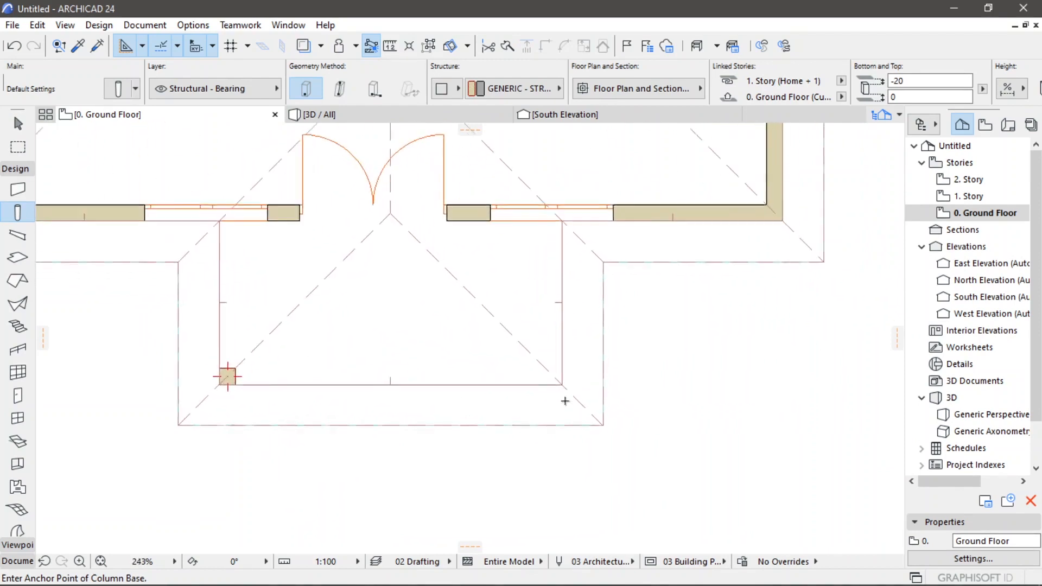
click(561, 382)
shift+click(561, 387)
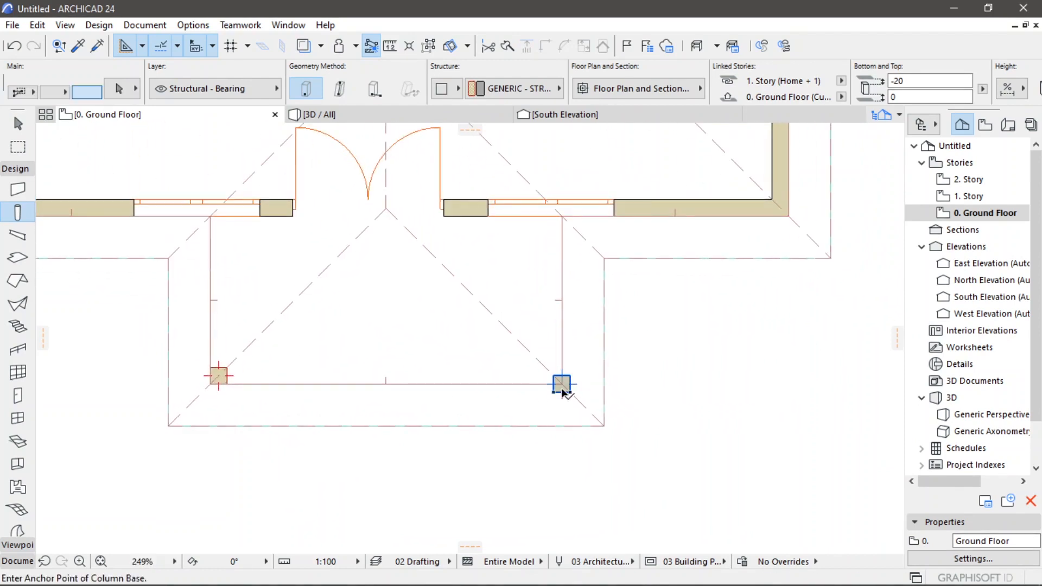
scroll(561, 387, up, 3)
scroll(564, 387, up, 4)
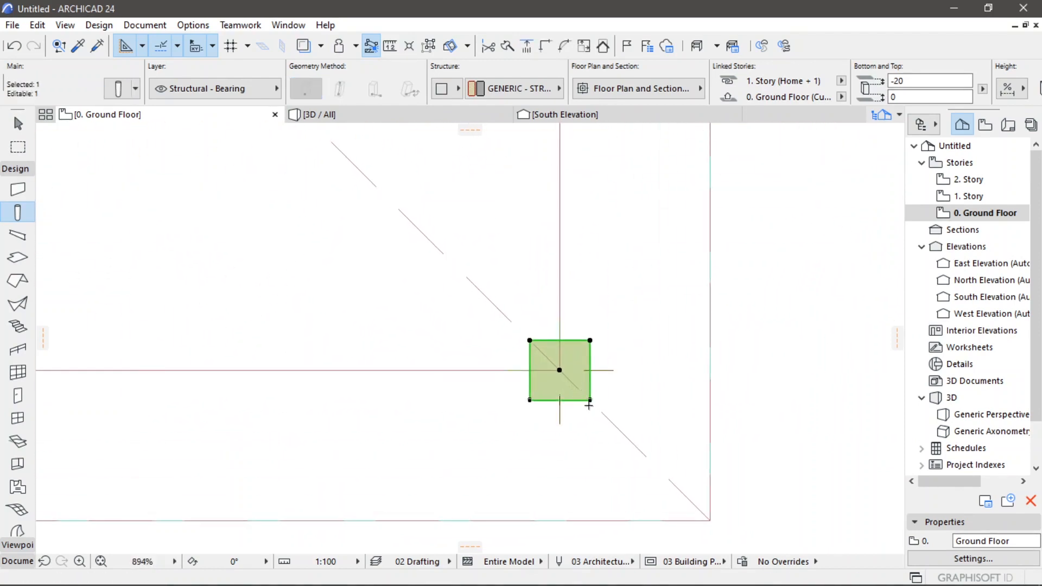
click(590, 400)
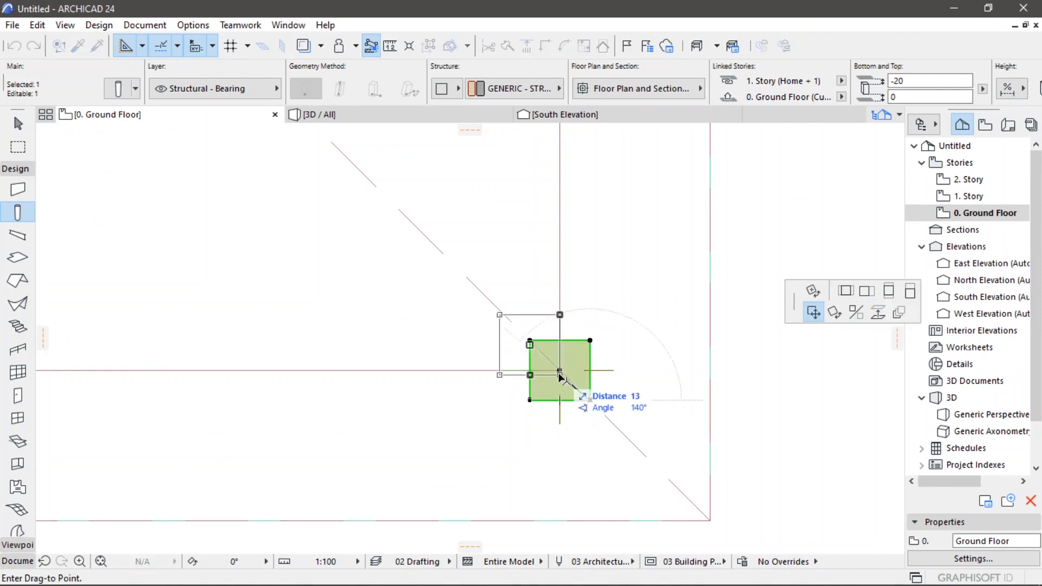
click(560, 370)
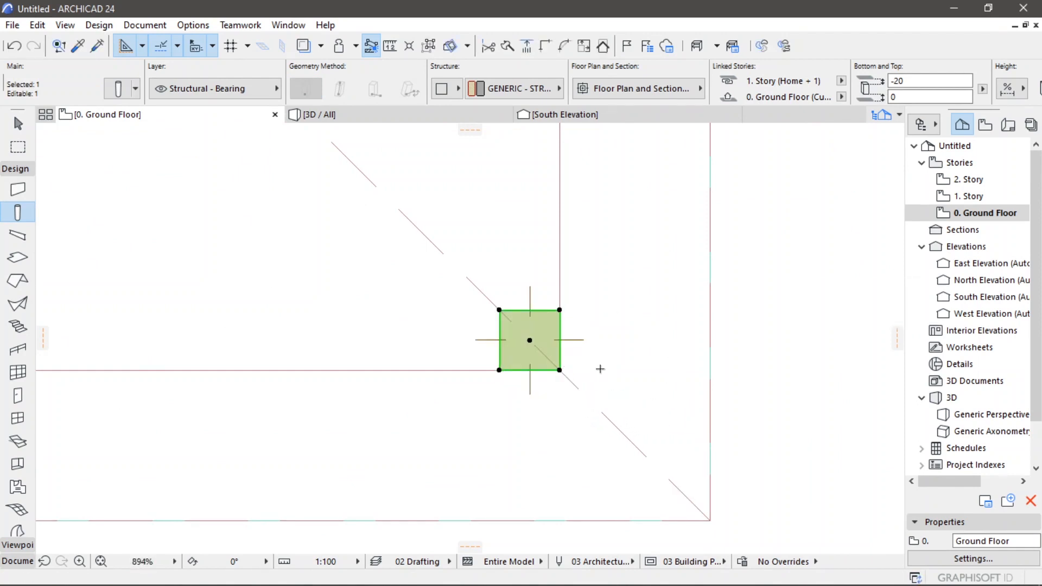
key(Escape)
- Add a linear dimension for the building's overall outer width, with its dimension line above the north wall
scroll(600, 369, down, 12)
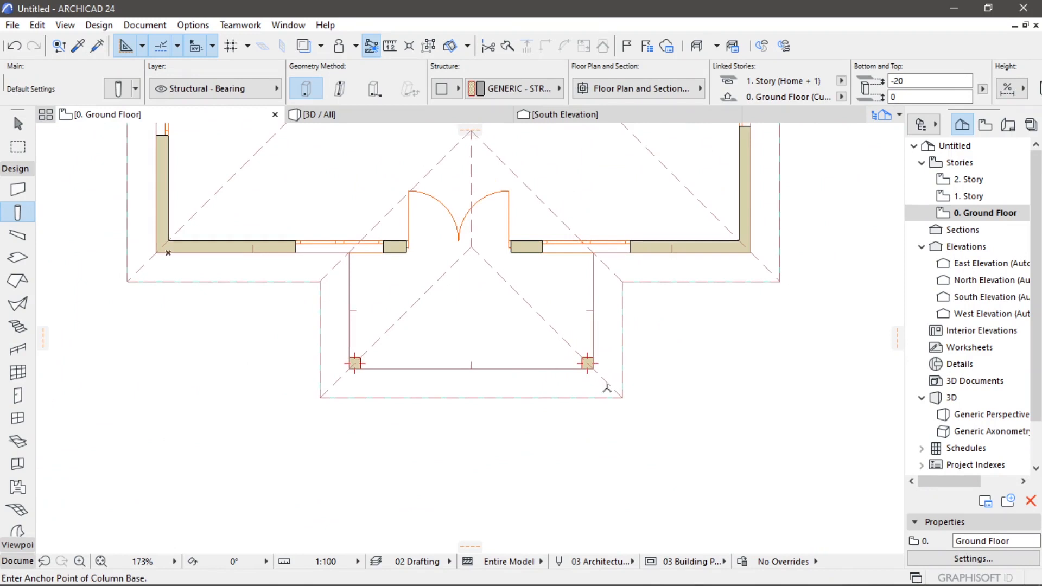
scroll(638, 368, down, 4)
middle_drag(611, 311, 554, 383)
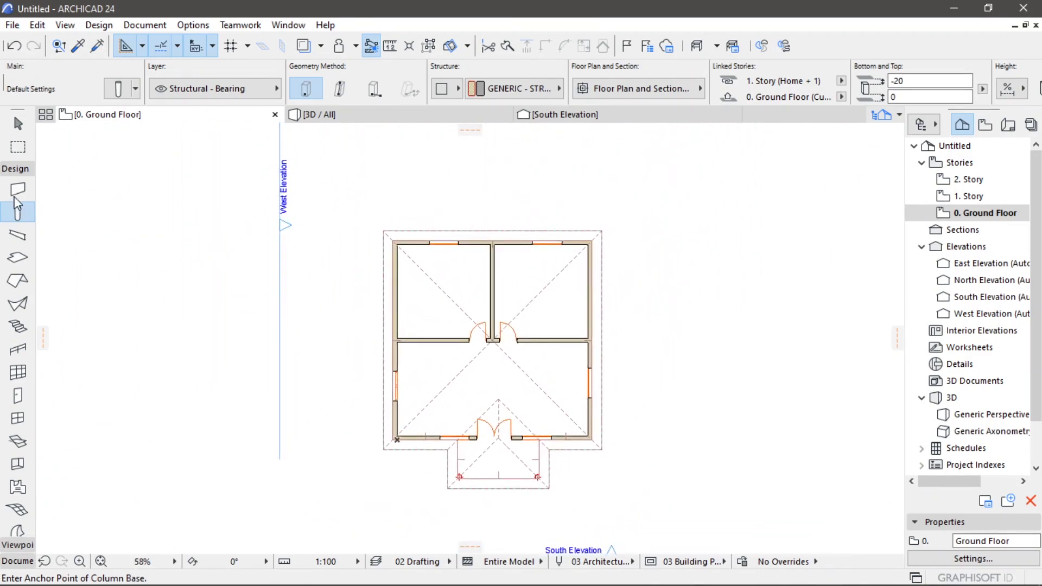
click(16, 171)
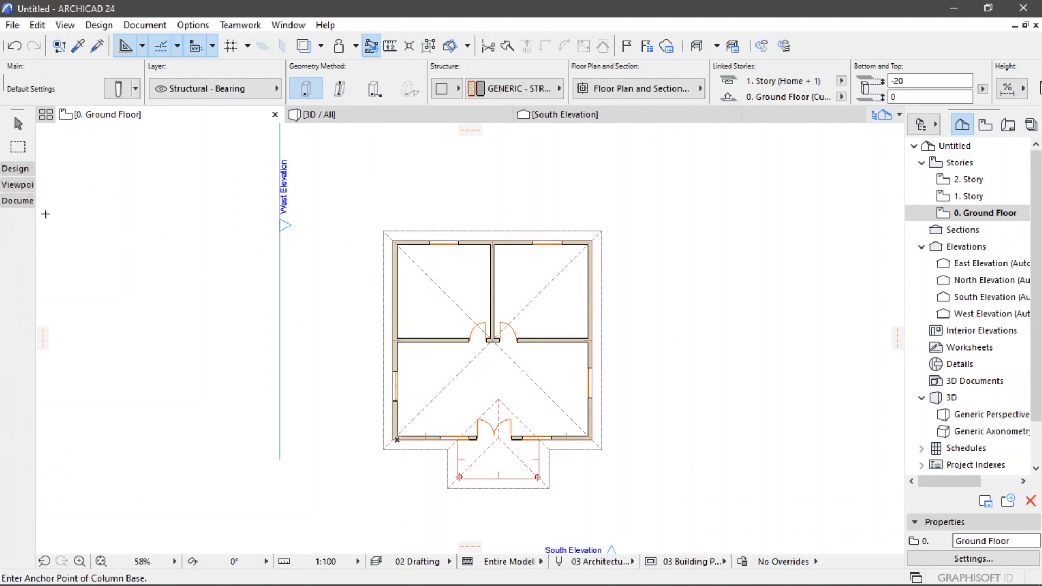
click(13, 205)
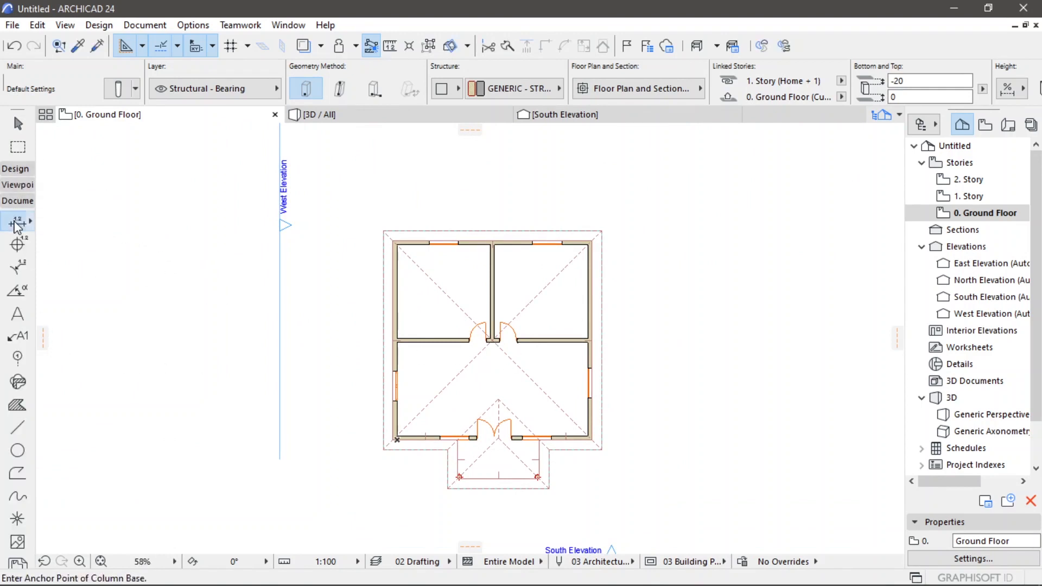
scroll(543, 273, up, 5)
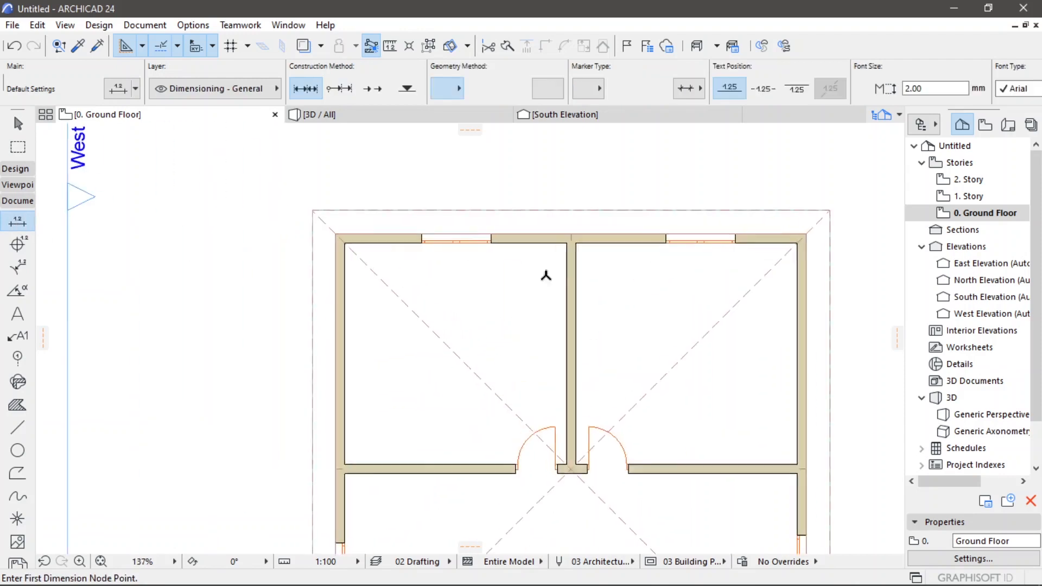
middle_drag(567, 304, 436, 358)
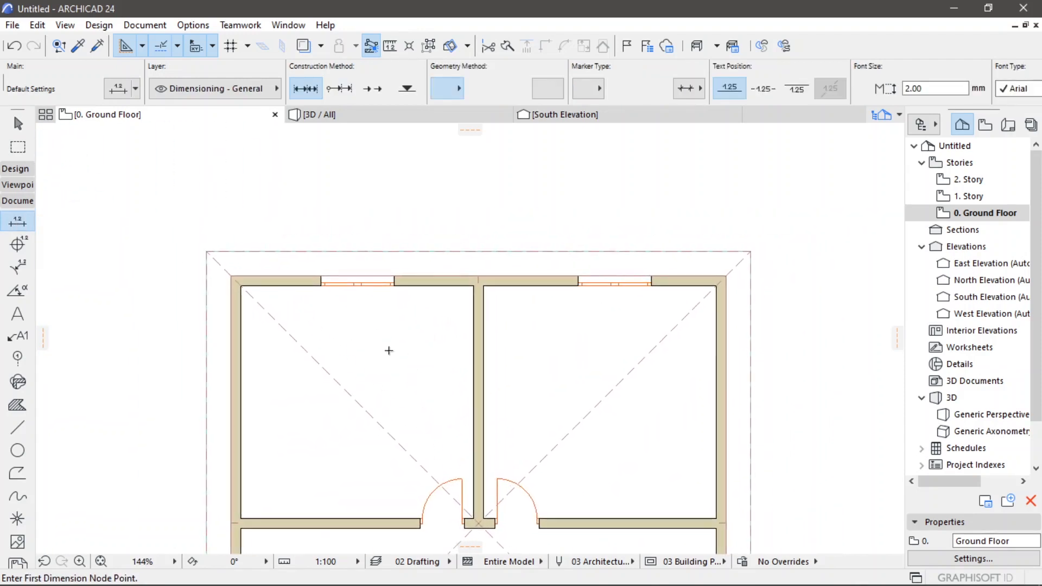
click(231, 276)
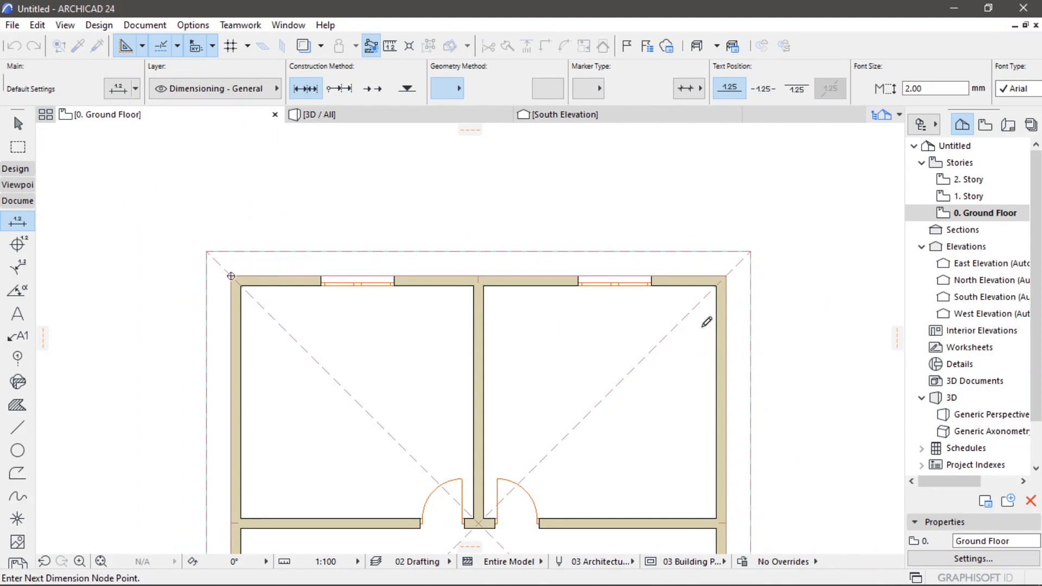
click(728, 275)
scroll(532, 380, down, 3)
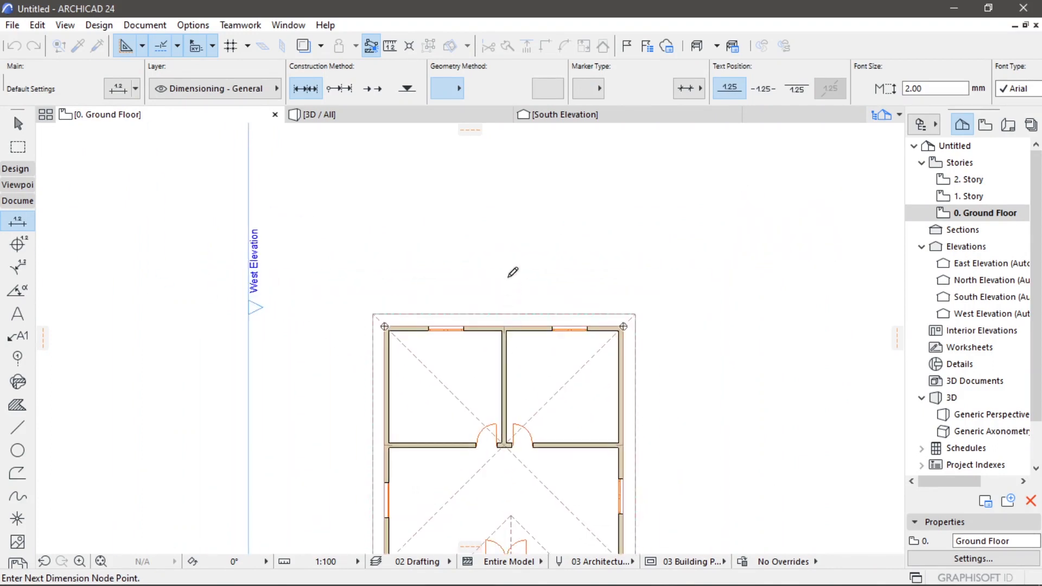
right_click(513, 274)
click(561, 372)
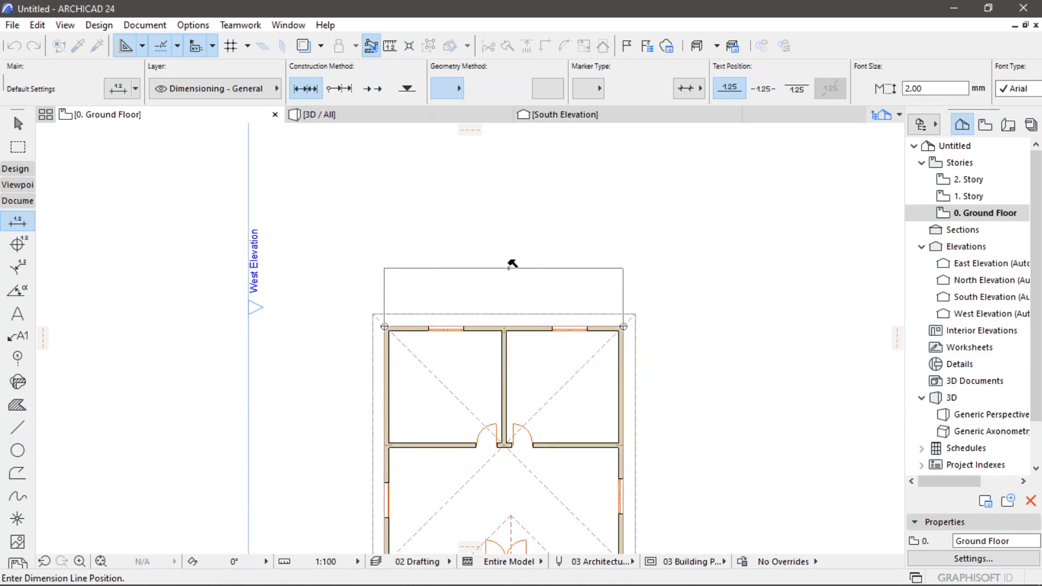
click(511, 268)
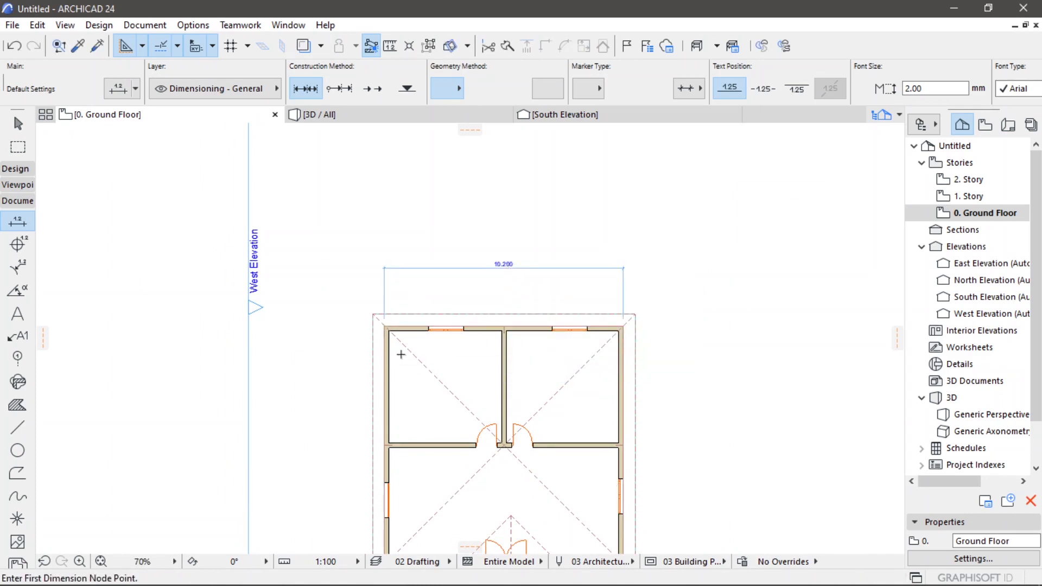
- Add a linear dimension chain across both outer side walls and the middle partition's faces, placing it just below the overall width dimension
scroll(401, 354, up, 5)
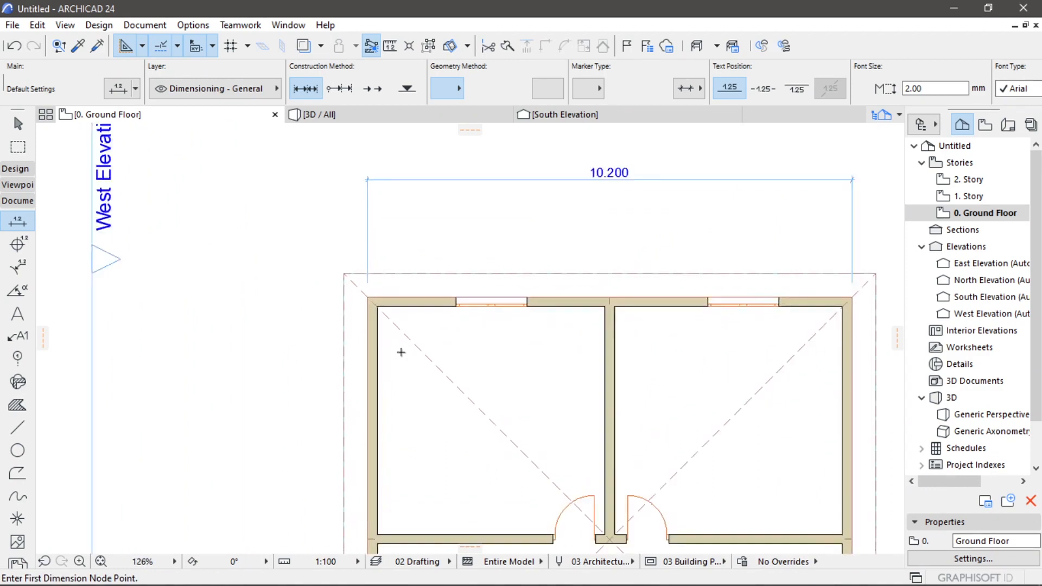
click(361, 332)
scroll(410, 343, down, 1)
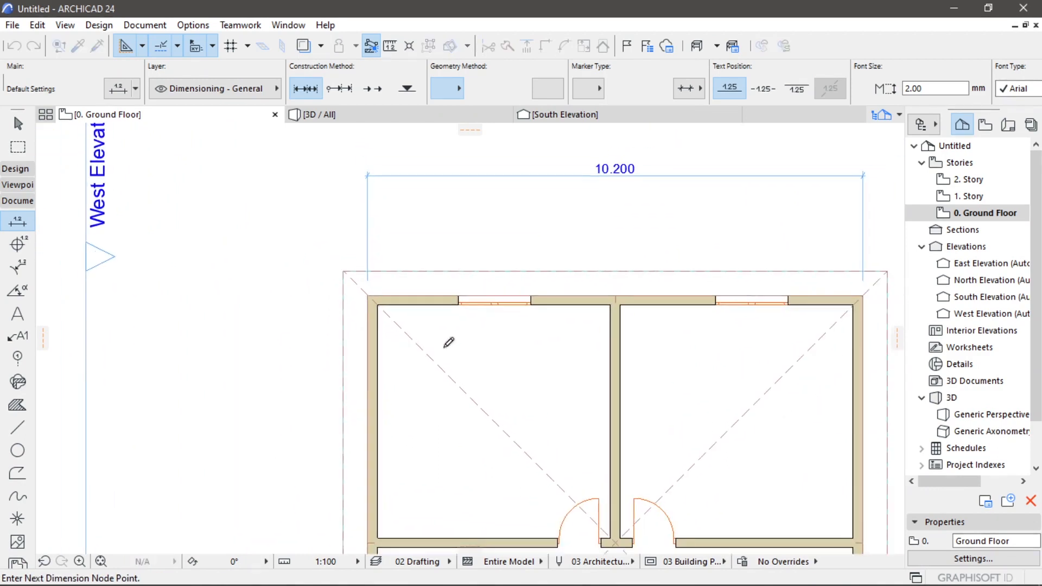
click(616, 352)
middle_drag(609, 353, 474, 339)
right_click(581, 282)
click(607, 379)
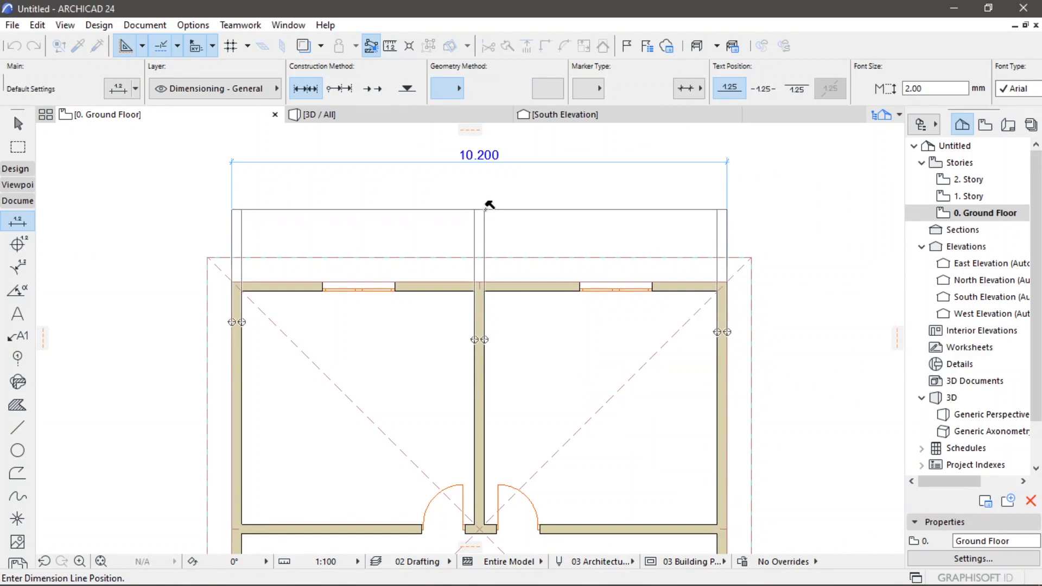
click(492, 190)
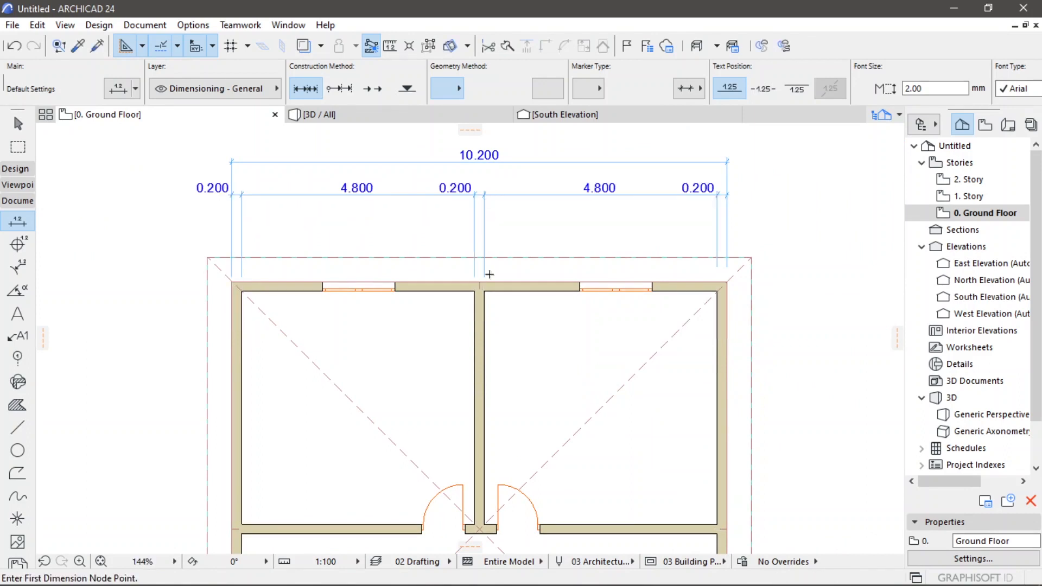
- Add a dimension chain along the north wall through both outer corners and the edges of both windows, placing it nearest the wall
scroll(543, 304, down, 2)
scroll(317, 277, up, 2)
scroll(317, 277, up, 1)
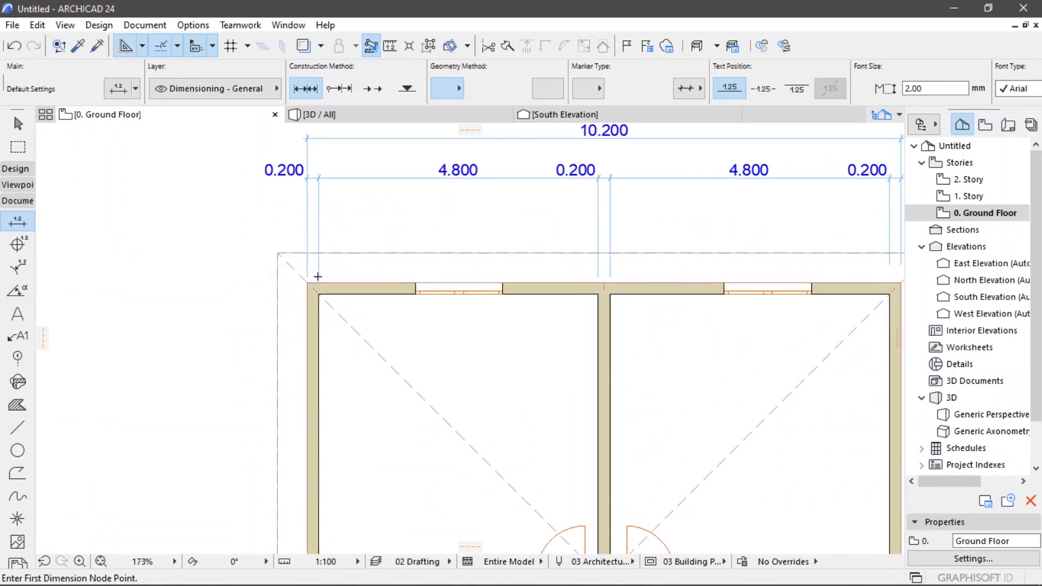
click(307, 282)
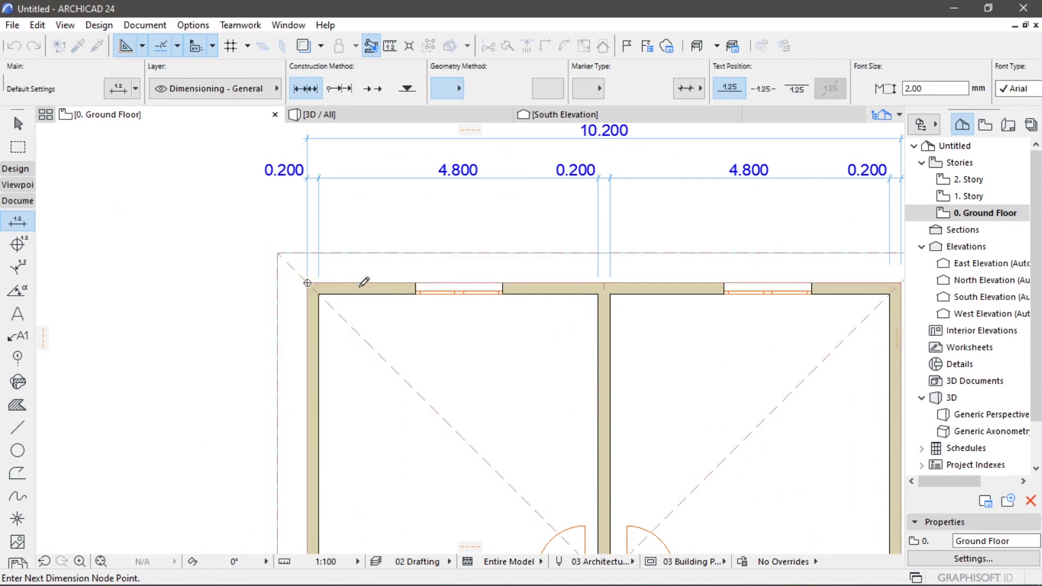
click(416, 283)
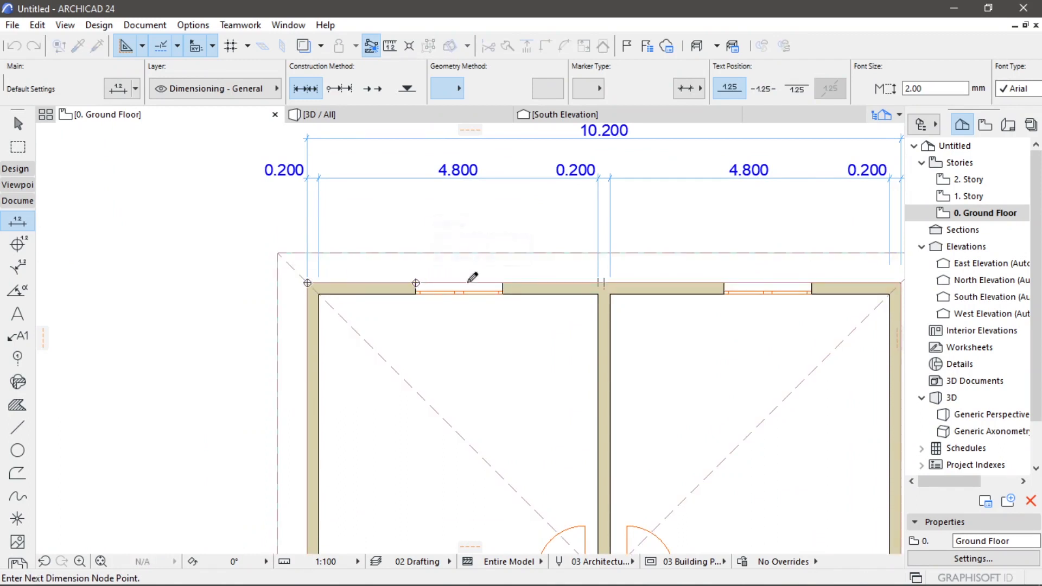
click(503, 283)
middle_drag(641, 299, 437, 310)
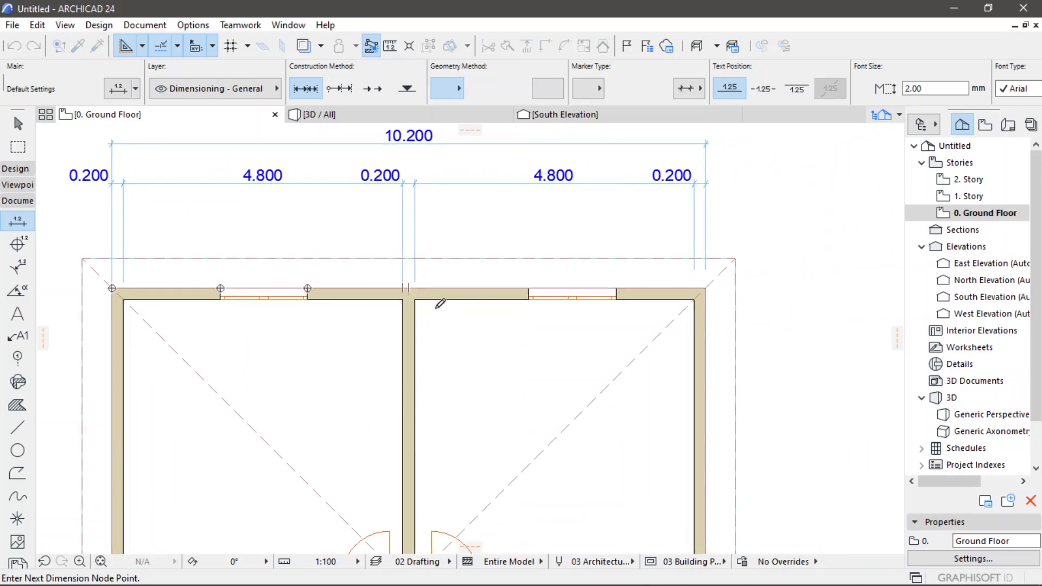
click(530, 287)
right_click(561, 253)
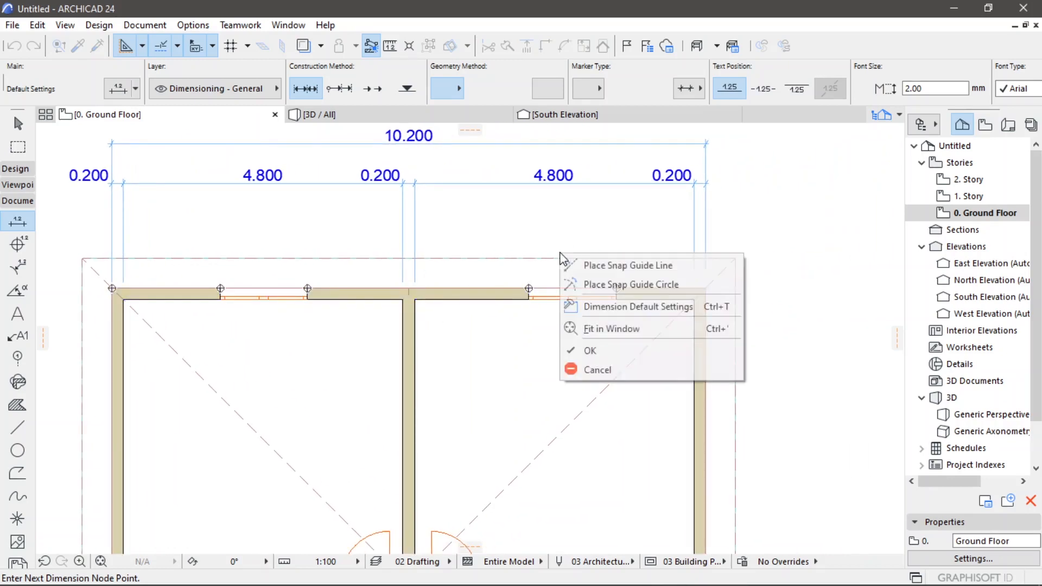
click(591, 266)
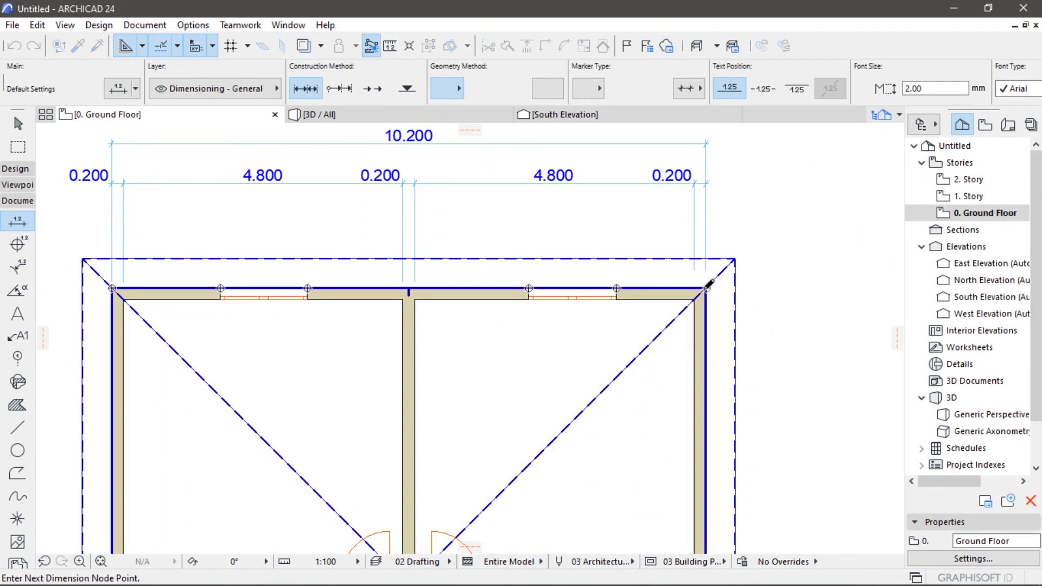
right_click(613, 328)
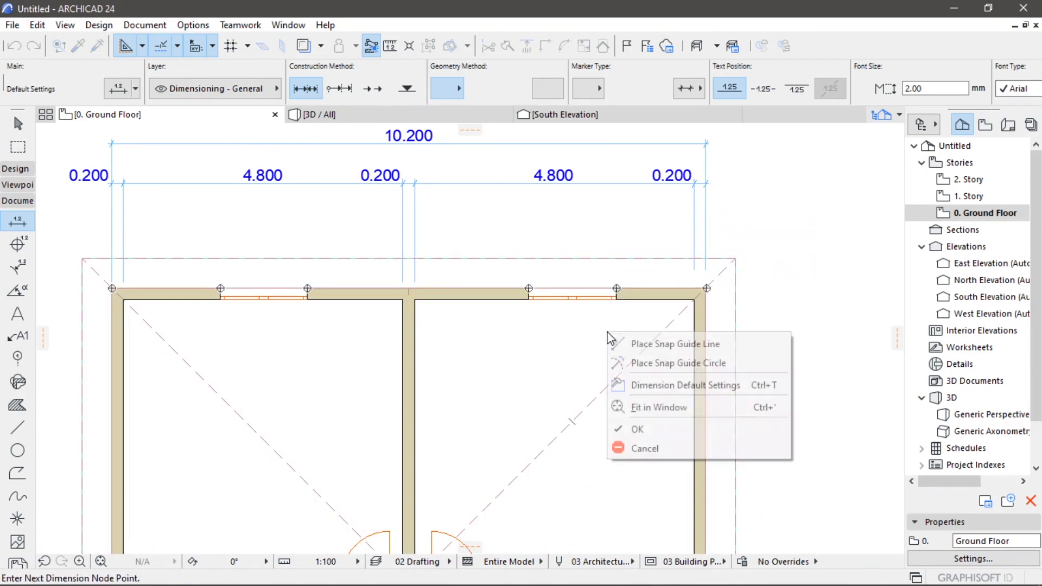
click(674, 429)
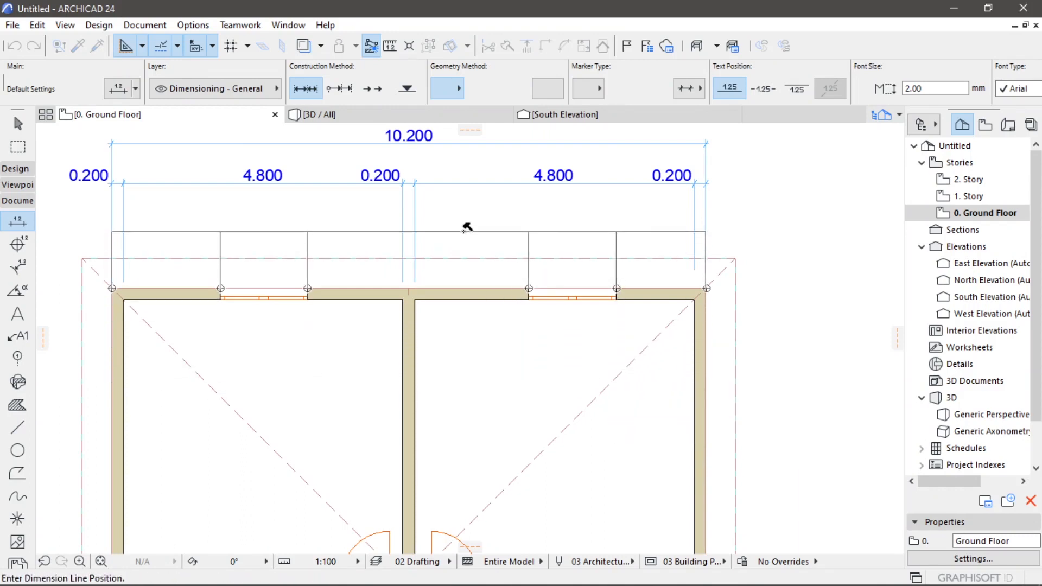
click(464, 232)
scroll(480, 261, down, 3)
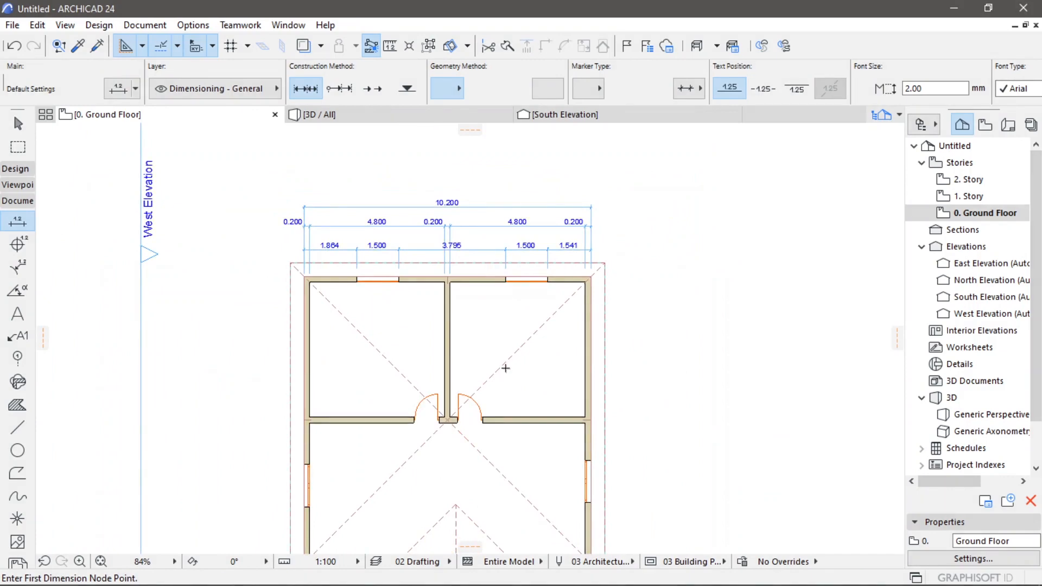
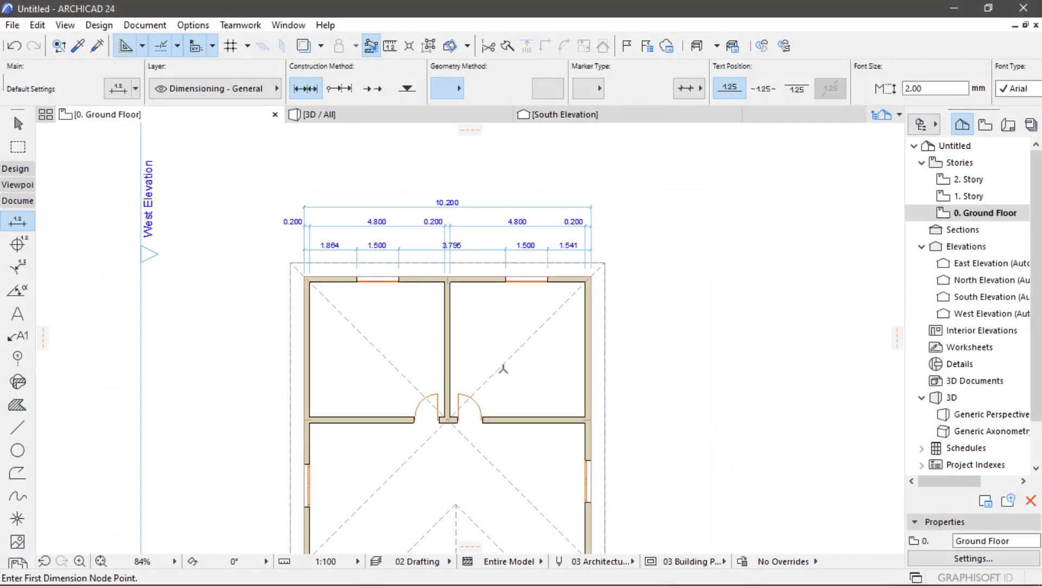
- Dimension the overall length from the north-east wall corner to the right porch column's outer corner, with the line east of the building
middle_drag(506, 368, 400, 321)
scroll(470, 288, up, 2)
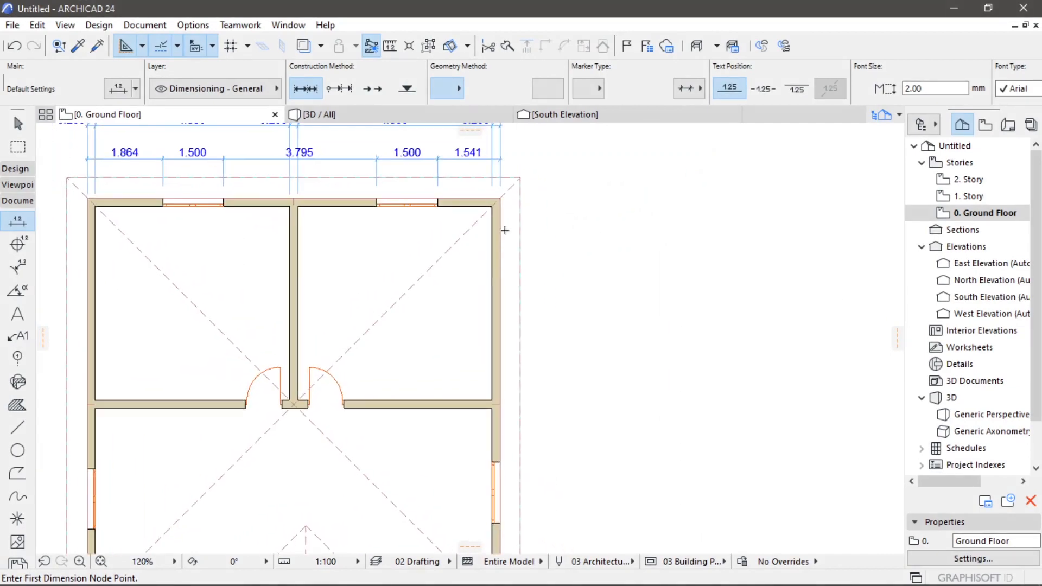
click(500, 199)
scroll(510, 265, down, 5)
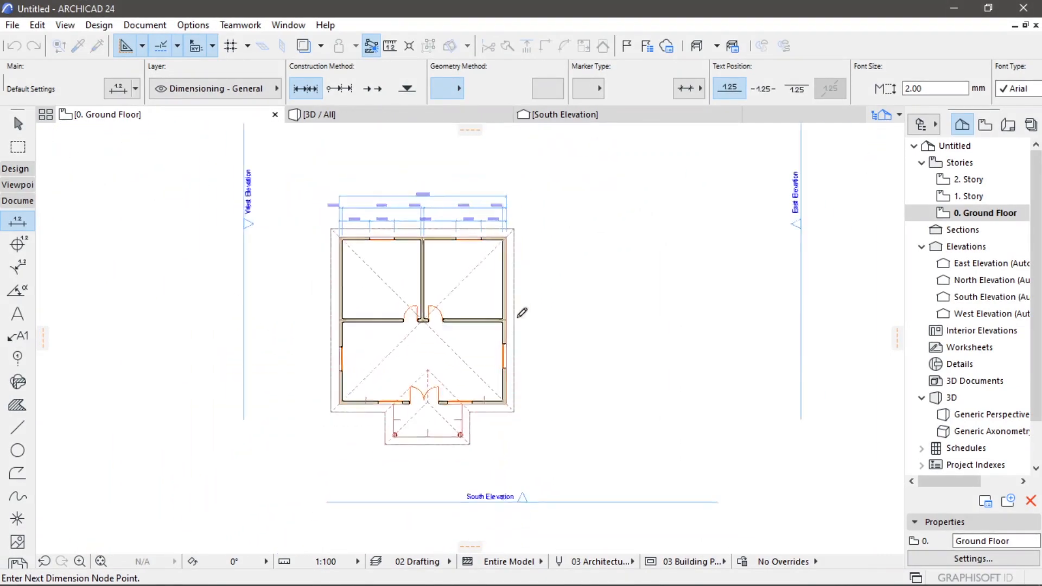
middle_drag(500, 411, 497, 317)
scroll(478, 360, up, 5)
scroll(456, 313, up, 2)
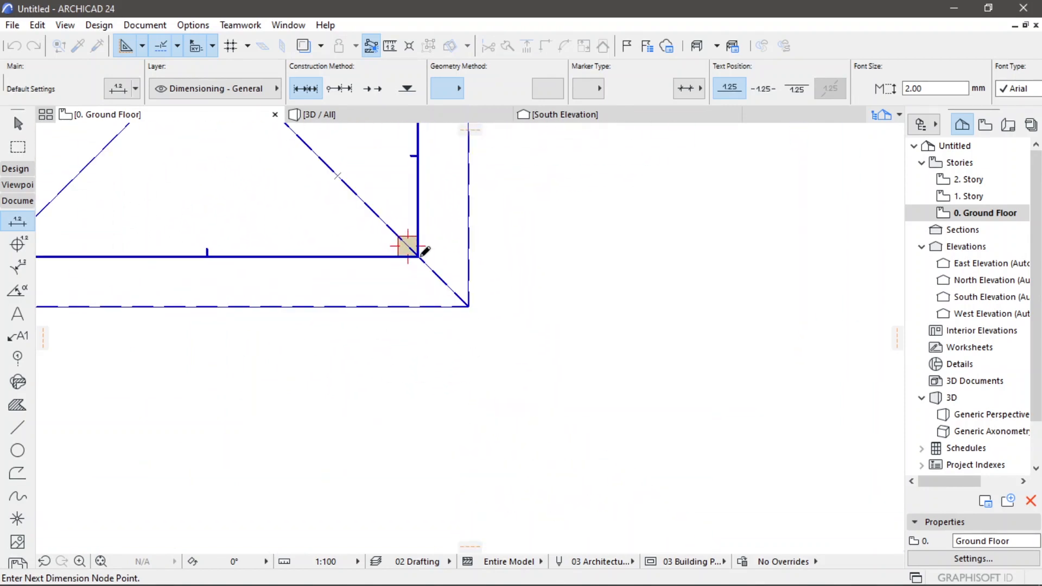
right_click(585, 250)
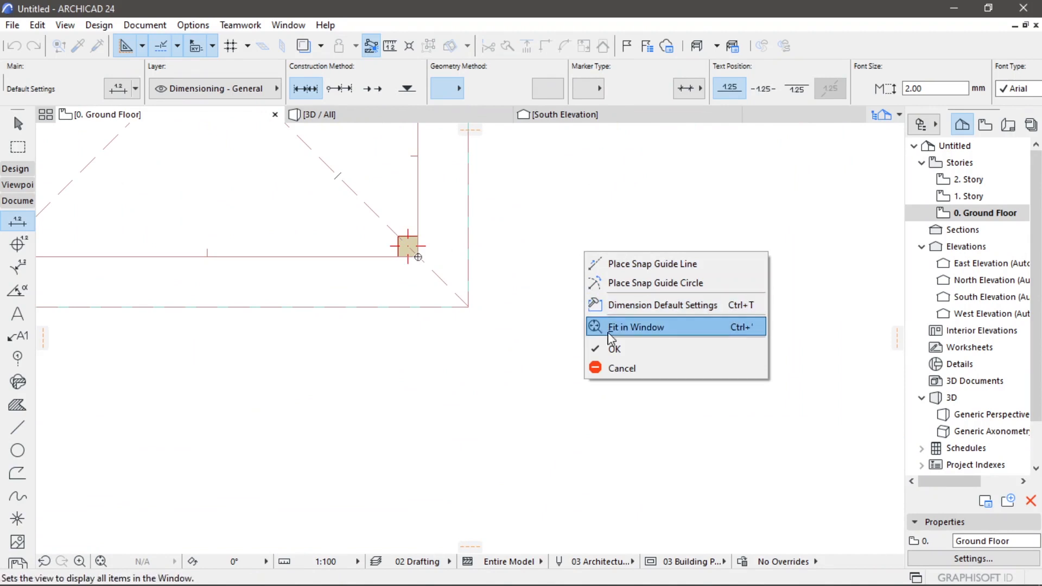
click(615, 351)
scroll(563, 270, down, 5)
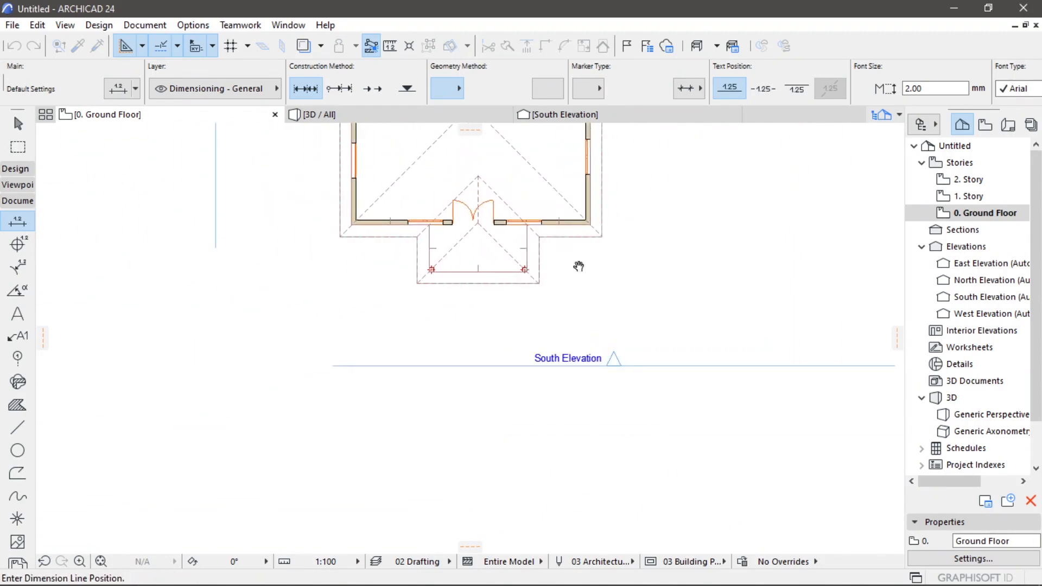
middle_drag(579, 266, 477, 357)
middle_drag(538, 233, 496, 328)
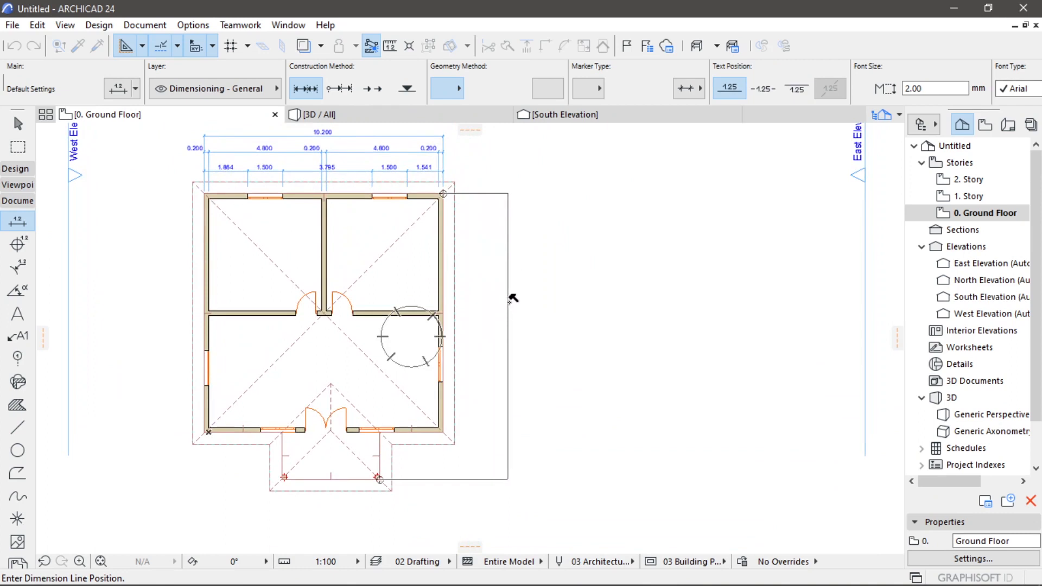
click(511, 326)
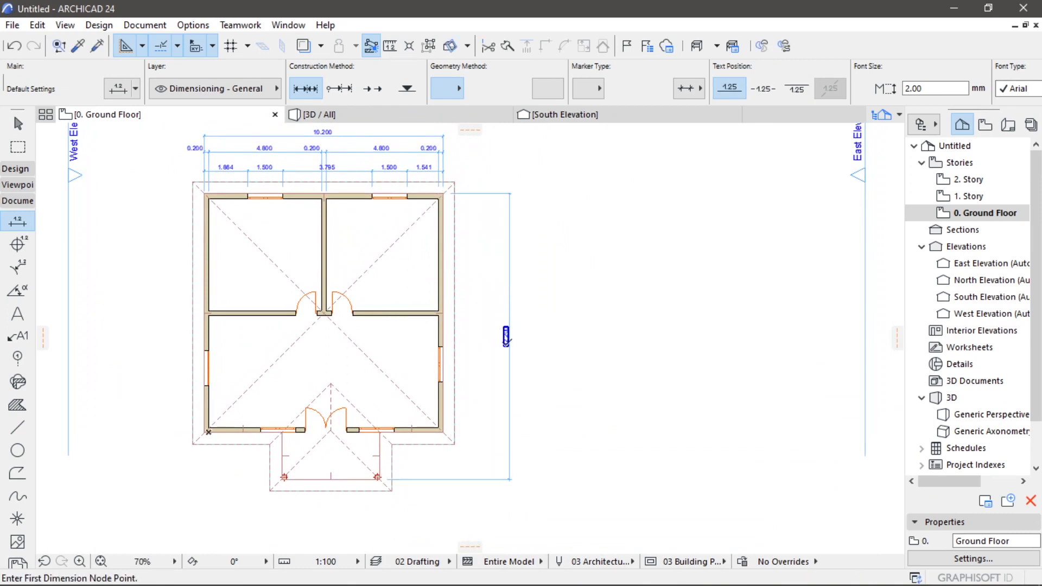
- Start a vertical dimension chain with reference points on the right porch column's two horizontal faces and the south wall's faces
middle_drag(506, 337, 493, 276)
scroll(376, 399, up, 3)
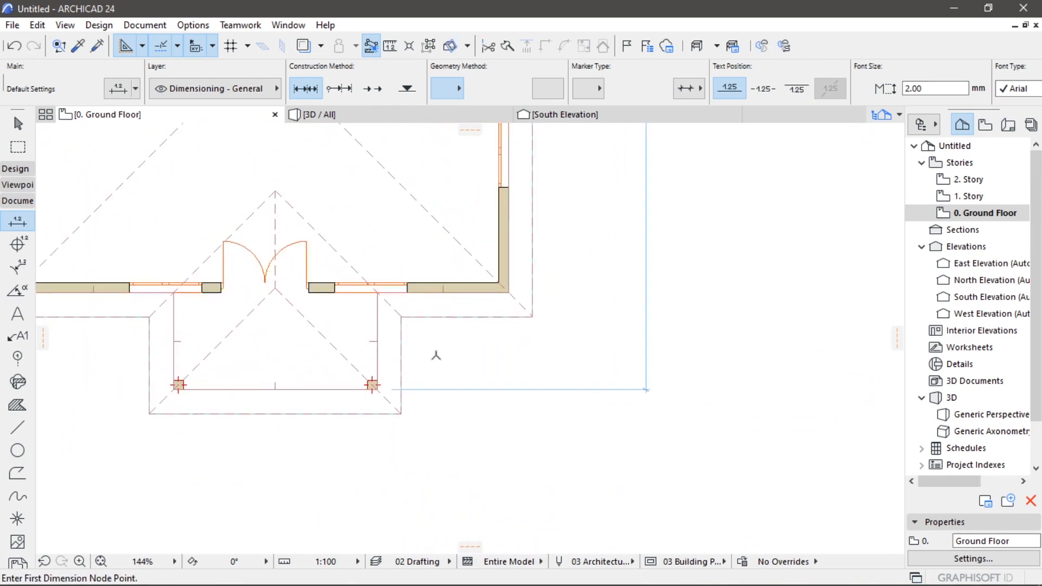
middle_drag(384, 344, 366, 425)
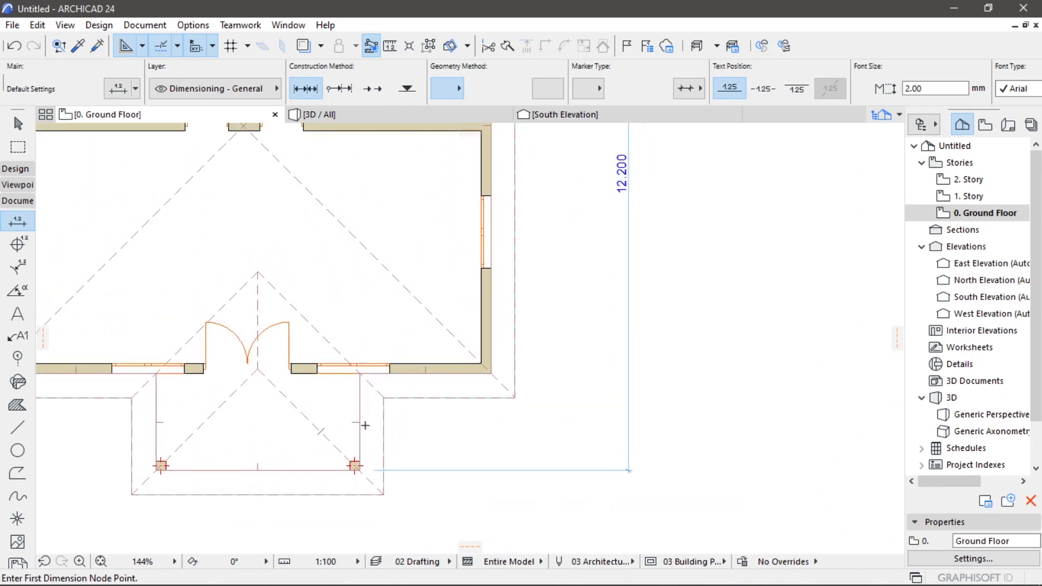
scroll(359, 467, up, 3)
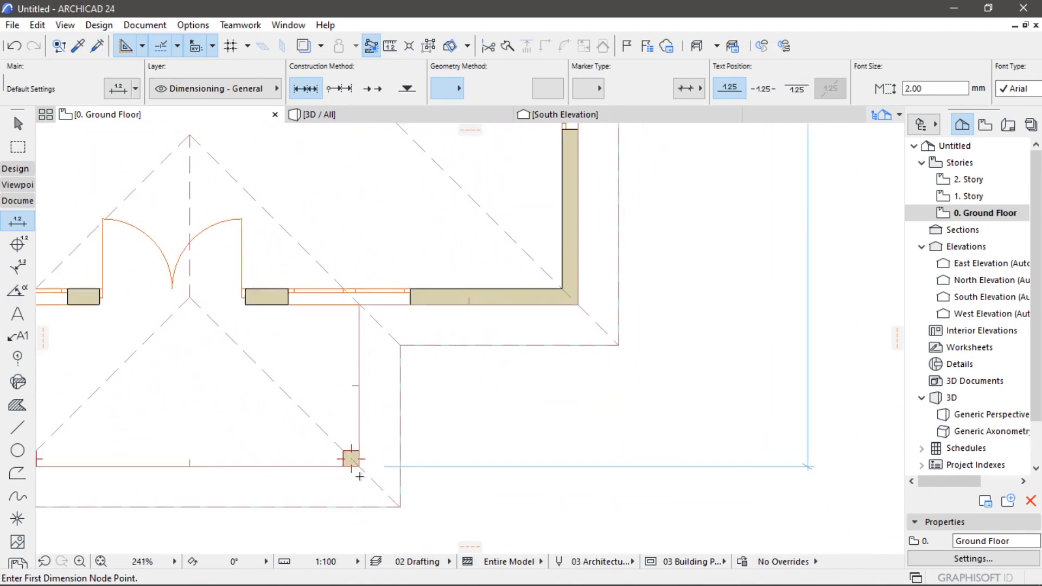
click(348, 449)
click(347, 437)
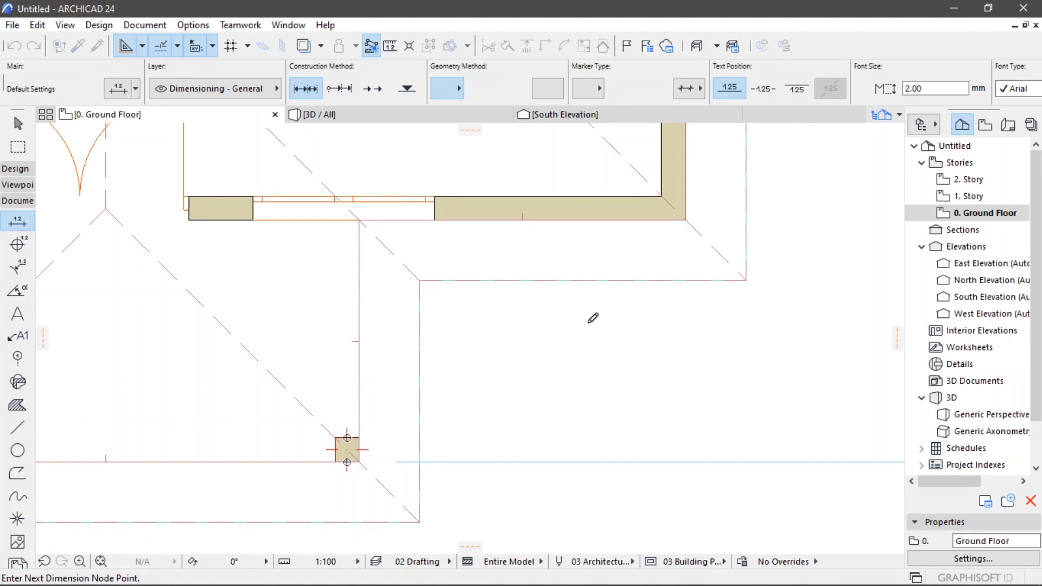
middle_drag(593, 318, 431, 442)
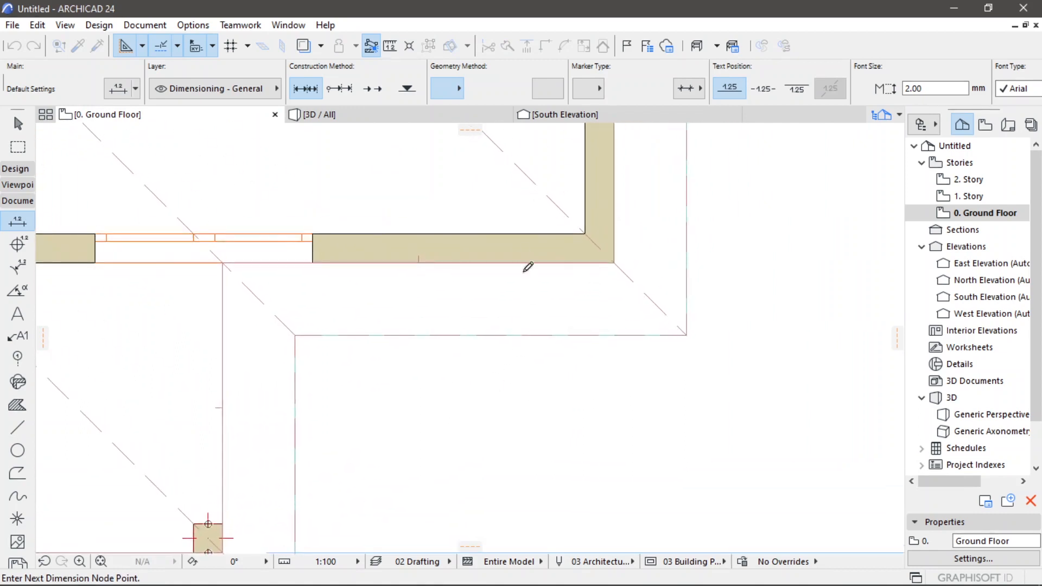
click(521, 230)
- Complete the vertical chain with the interior cross wall and north wall faces, placing its line outside the overall length dimension
scroll(517, 228, down, 5)
middle_drag(540, 240, 410, 423)
scroll(365, 365, up, 4)
click(390, 397)
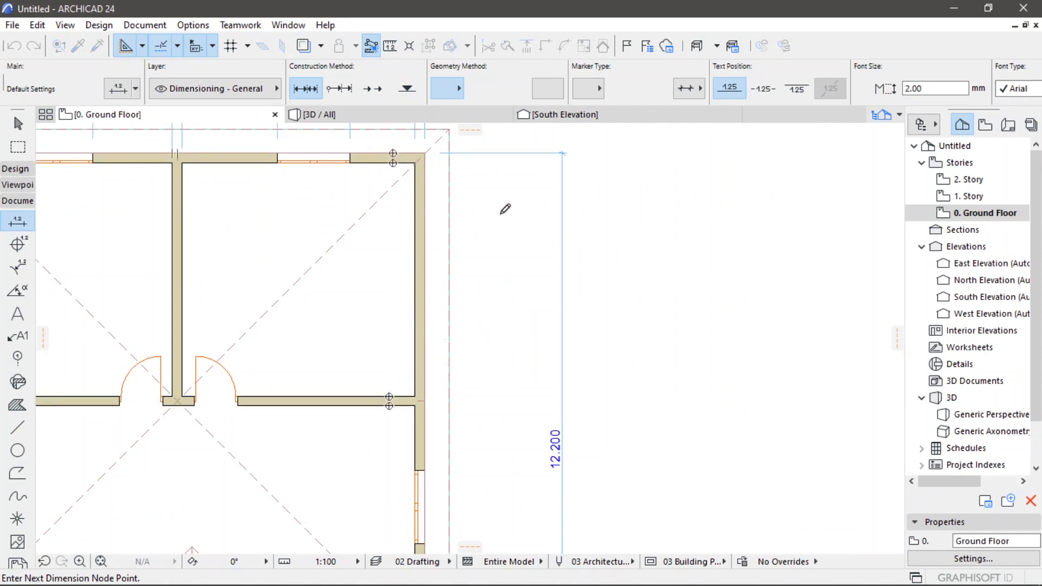
right_click(523, 212)
click(580, 315)
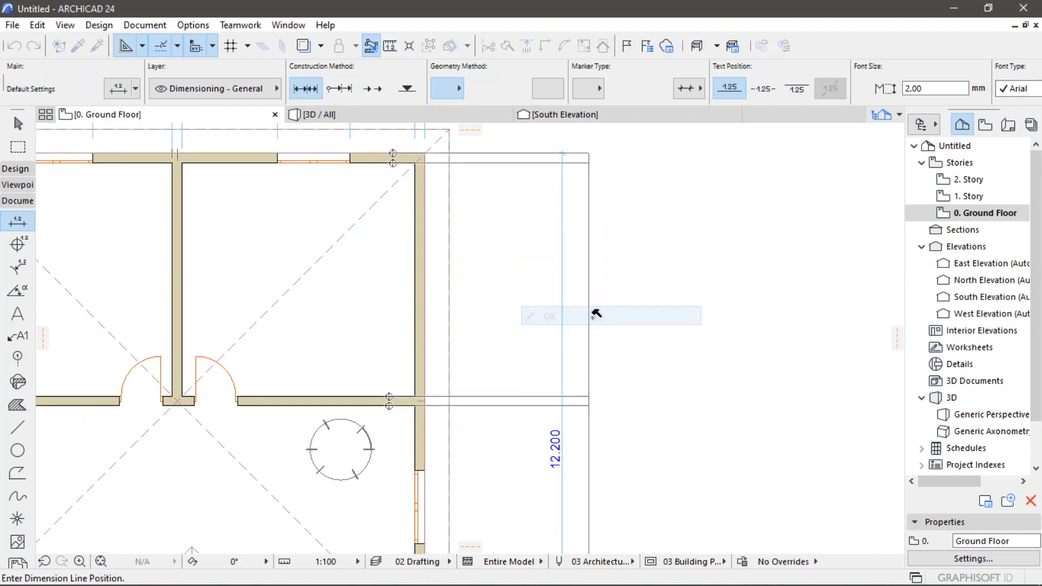
scroll(633, 320, down, 4)
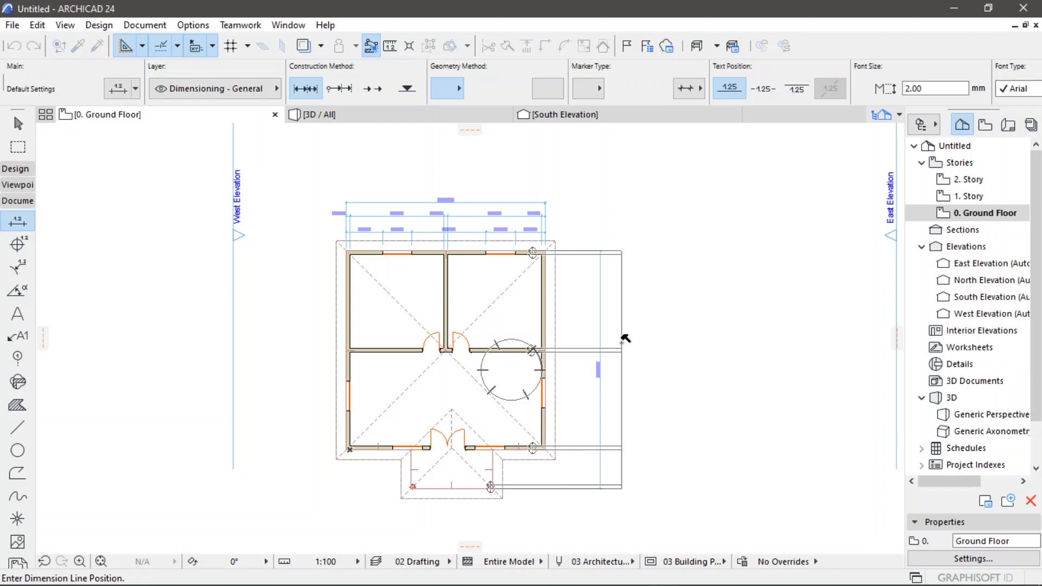
click(625, 339)
- Start another linear dimension from the north-east wall corner to the right porch column's outer corner and finish selecting its reference points
scroll(619, 352, up, 2)
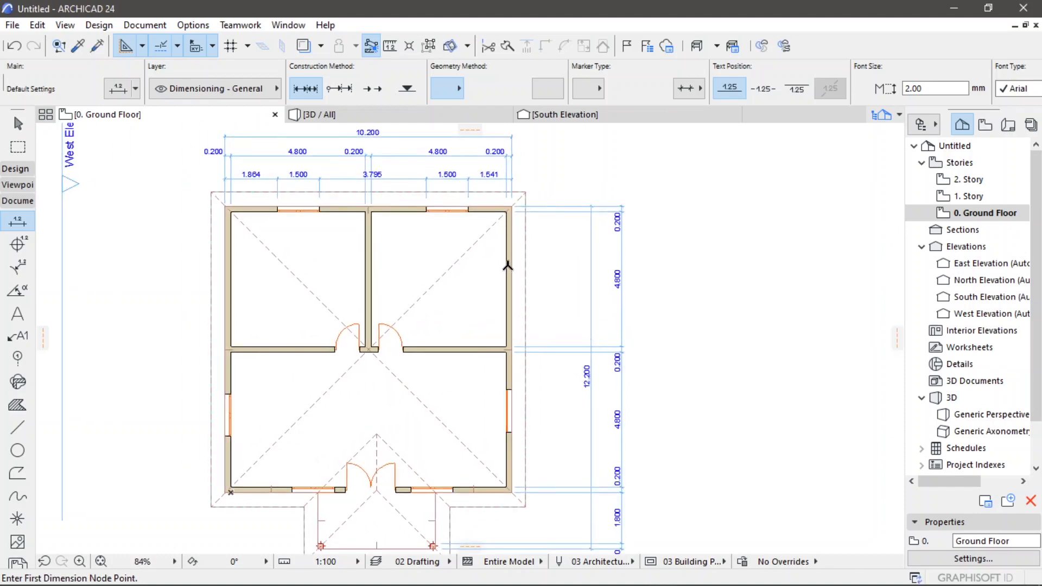
scroll(512, 221, up, 3)
click(508, 213)
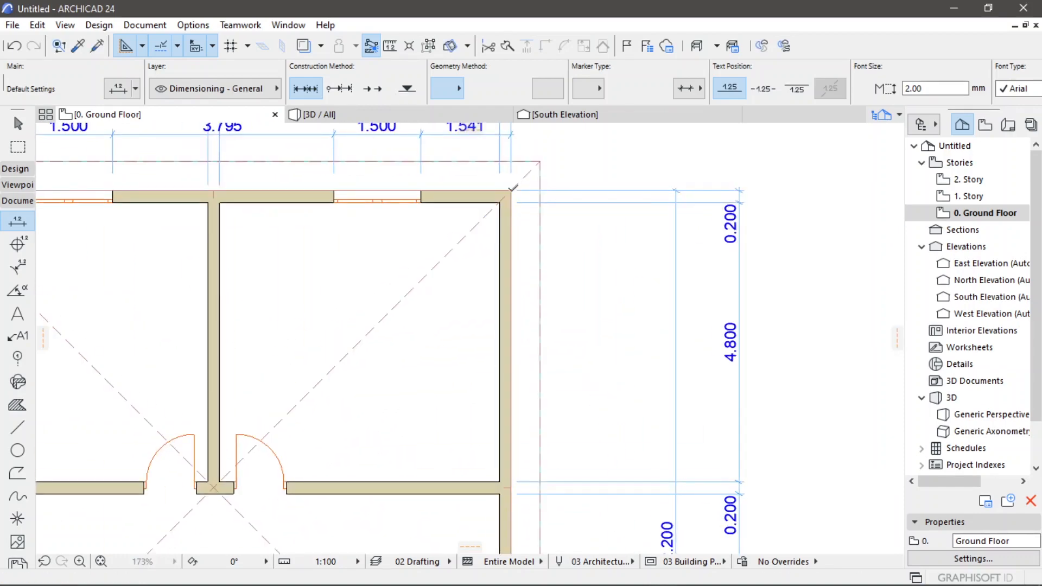
scroll(554, 372, down, 4)
scroll(551, 414, up, 5)
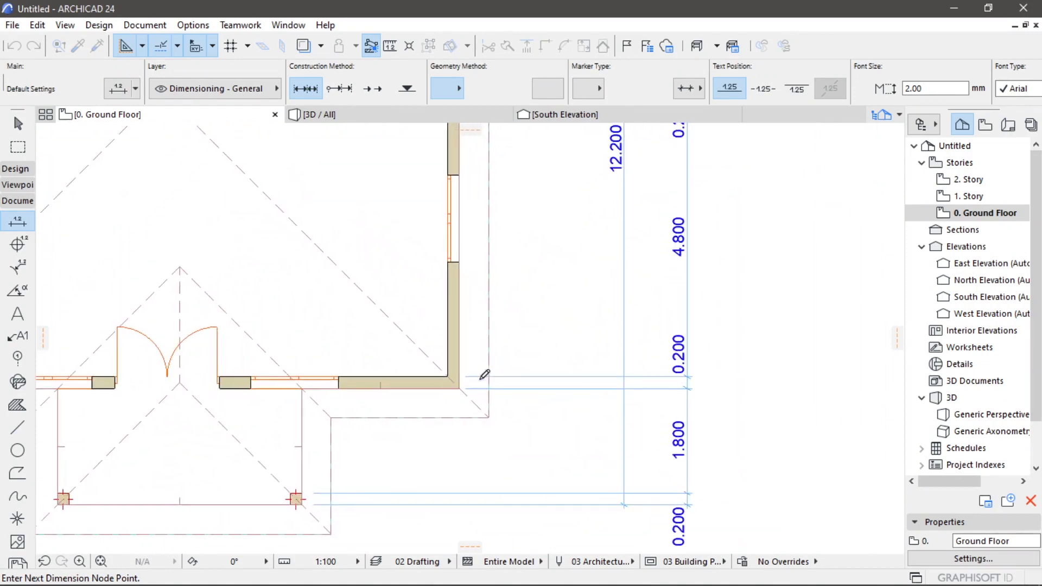
middle_drag(472, 397, 474, 359)
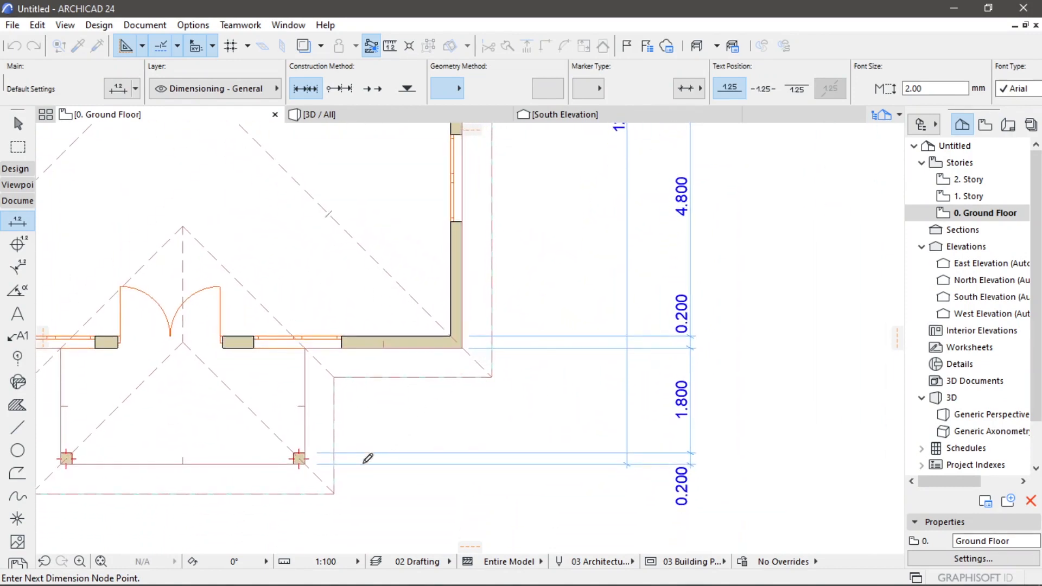
right_click(477, 415)
click(514, 511)
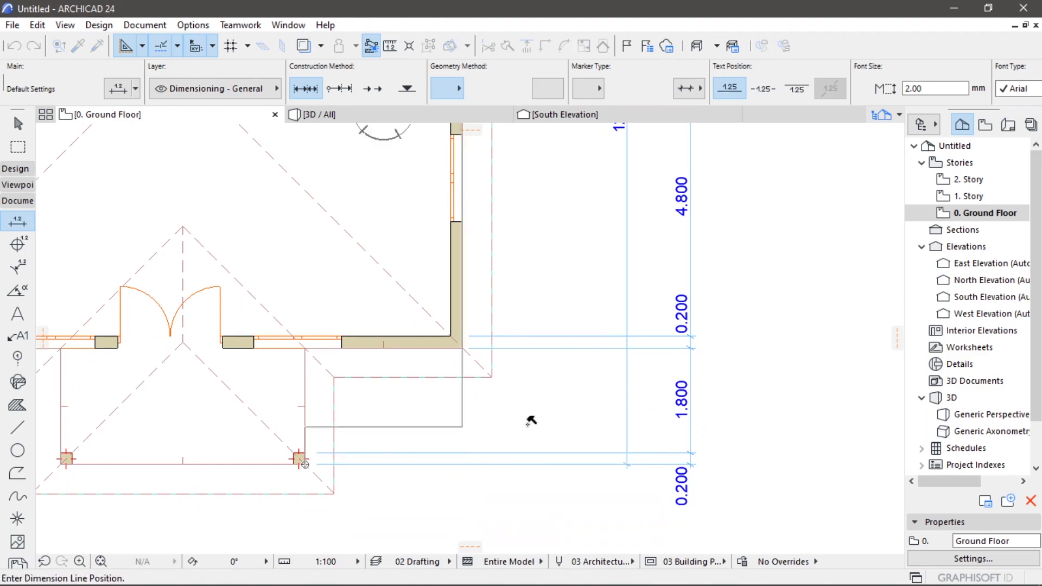
- Place the overall dimension from the north-east corner to the porch column outside the existing east-side dimension lines
scroll(521, 407, down, 5)
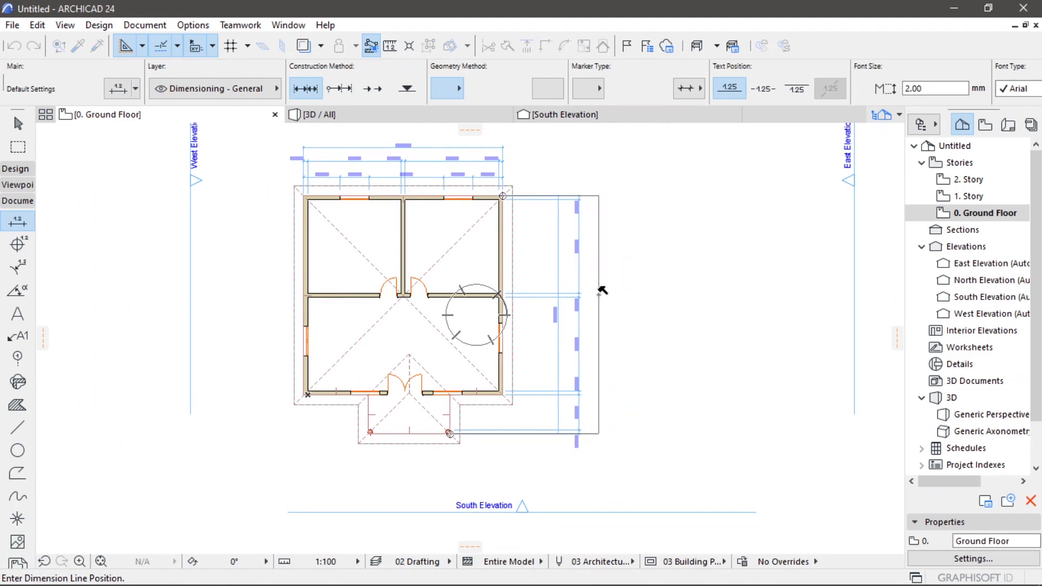
click(599, 294)
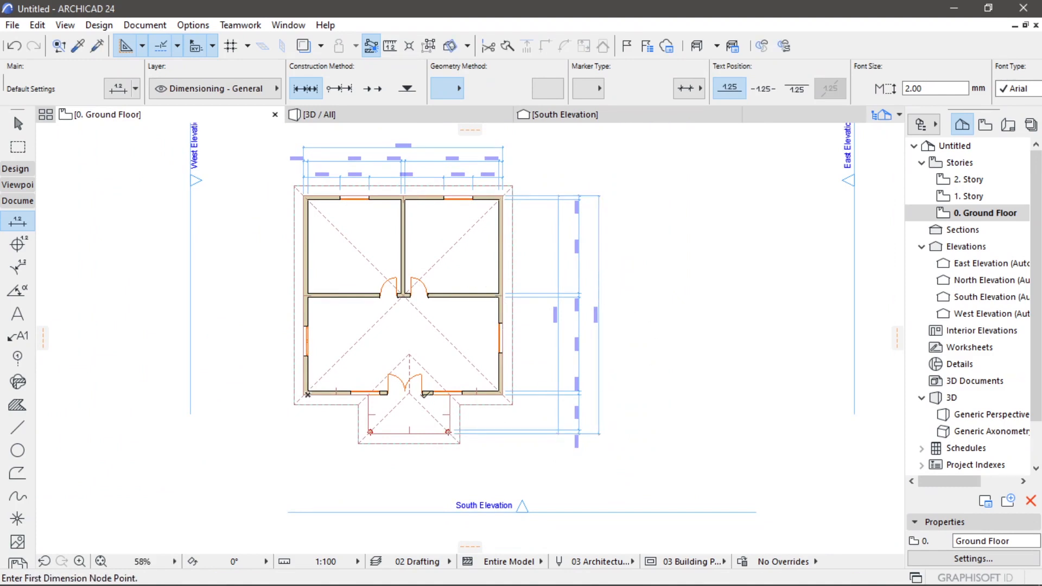
- Dimension the overall width of the south wall between its outer corners, with the dimension line just above the South Elevation marker line
scroll(430, 416, up, 5)
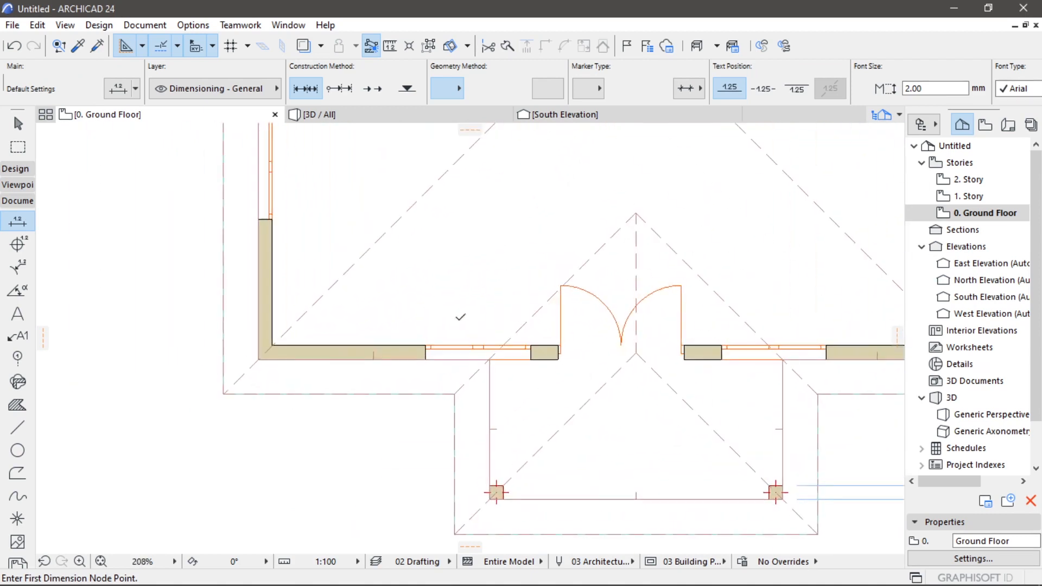
middle_drag(528, 373, 442, 255)
scroll(442, 256, down, 3)
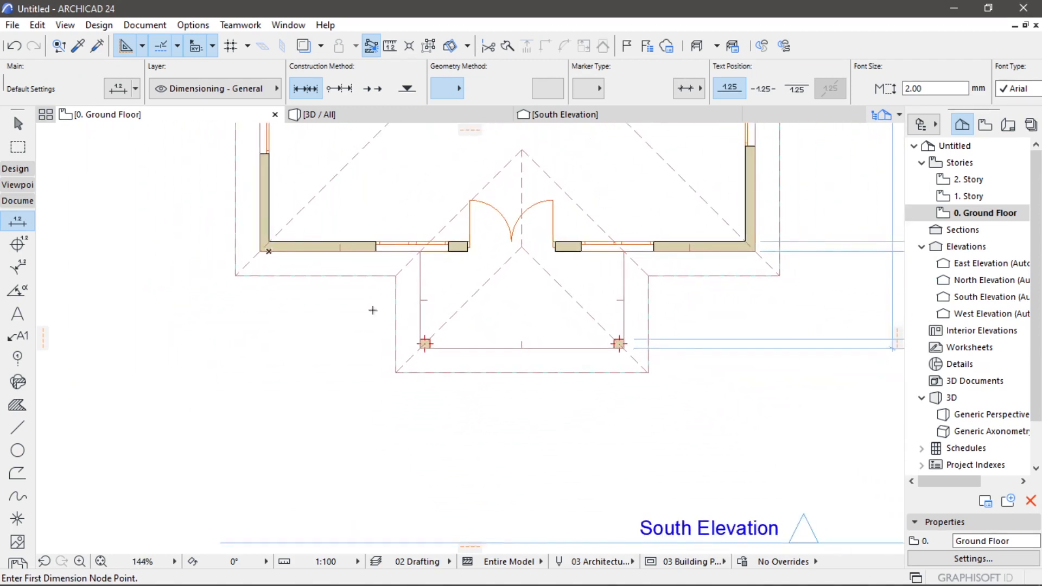
click(262, 252)
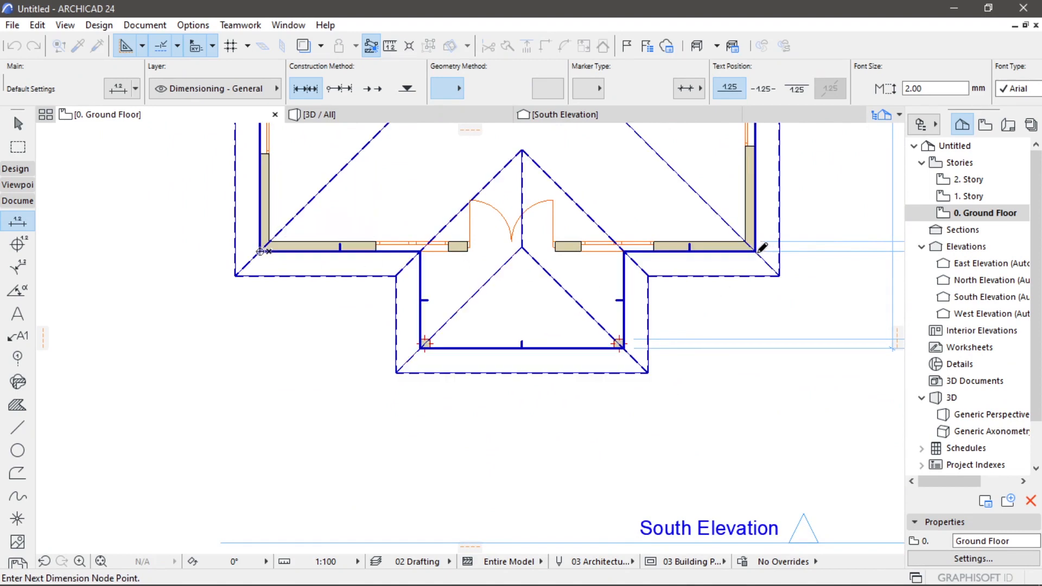
click(759, 249)
right_click(756, 304)
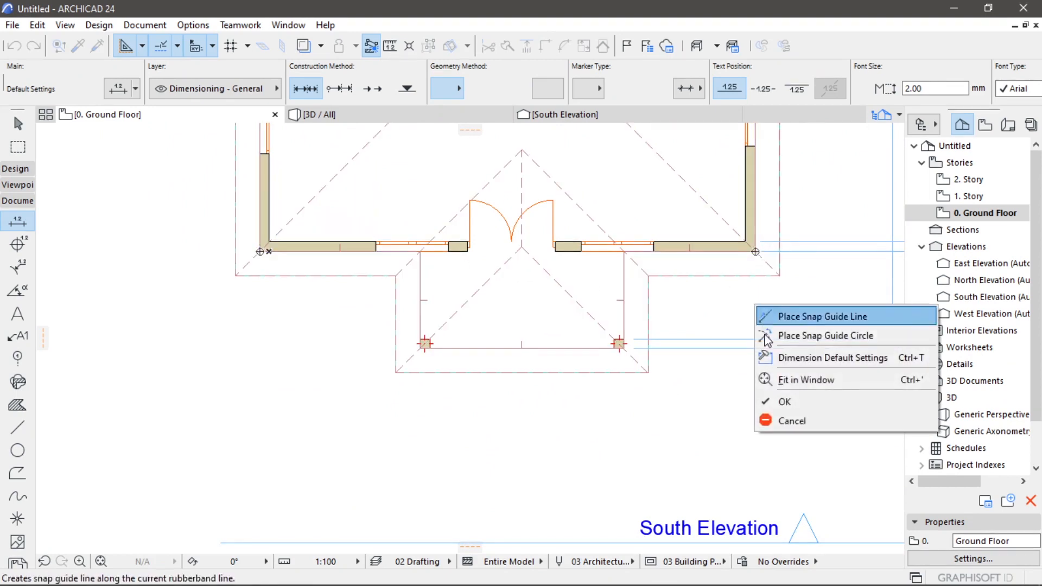
click(783, 396)
middle_drag(597, 412, 603, 298)
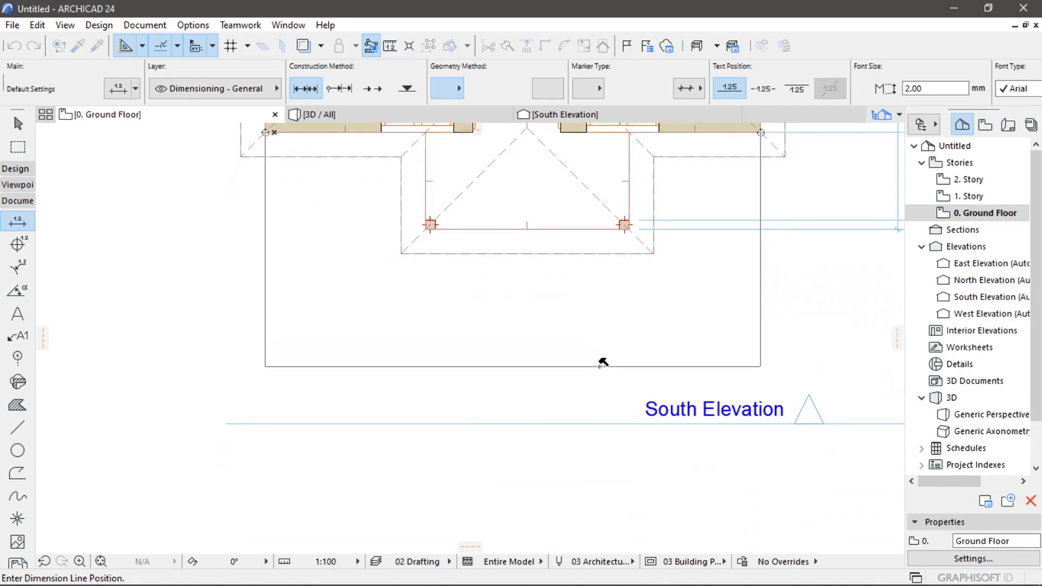
click(601, 366)
- Add a south-side dimension chain across both side wall thicknesses and both porch columns, placed just inside the overall width dimension
scroll(606, 332, down, 2)
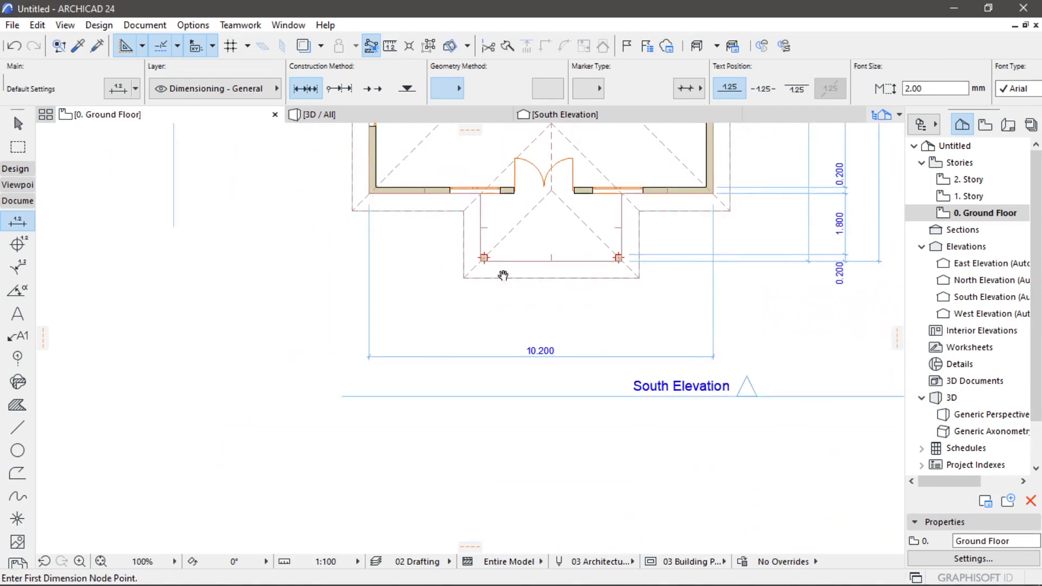
middle_drag(503, 275, 498, 311)
scroll(408, 259, up, 2)
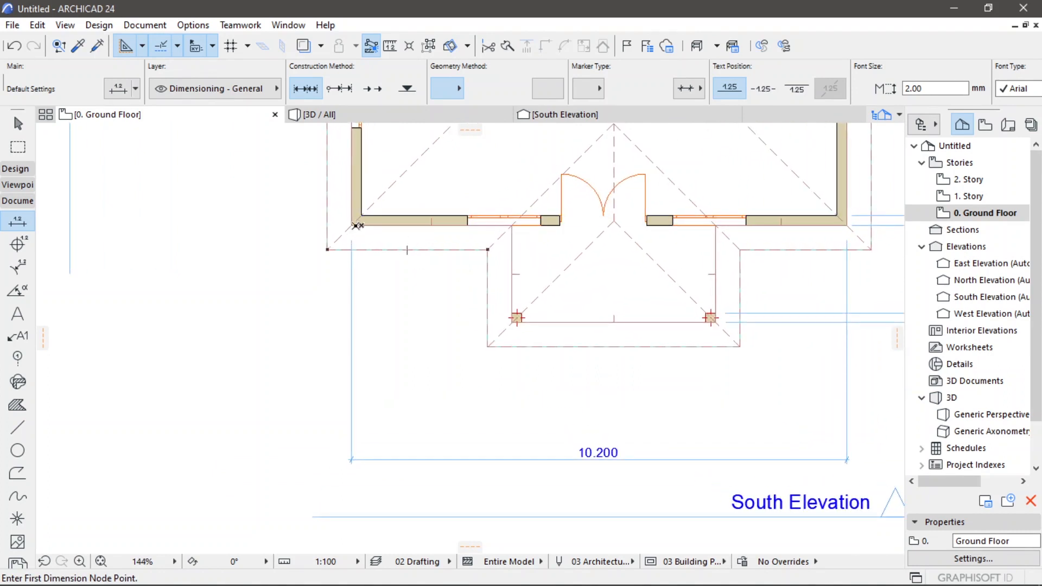
click(354, 197)
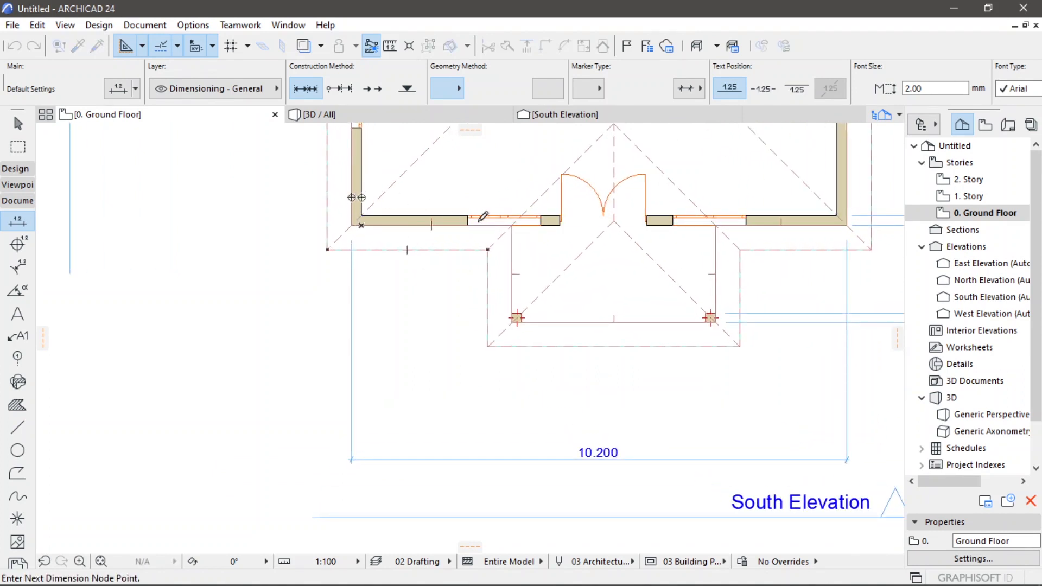
scroll(540, 322, up, 5)
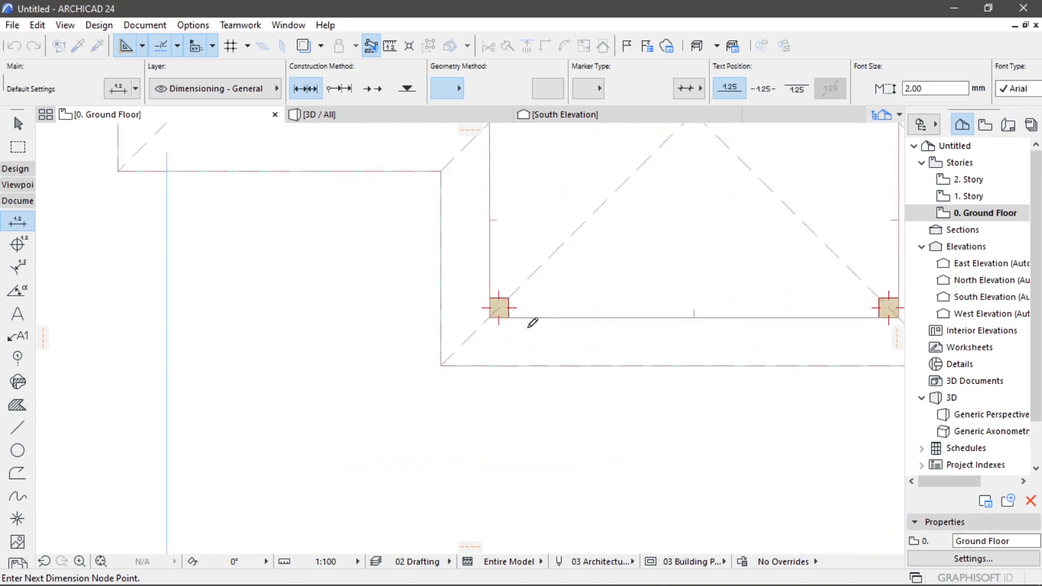
click(480, 315)
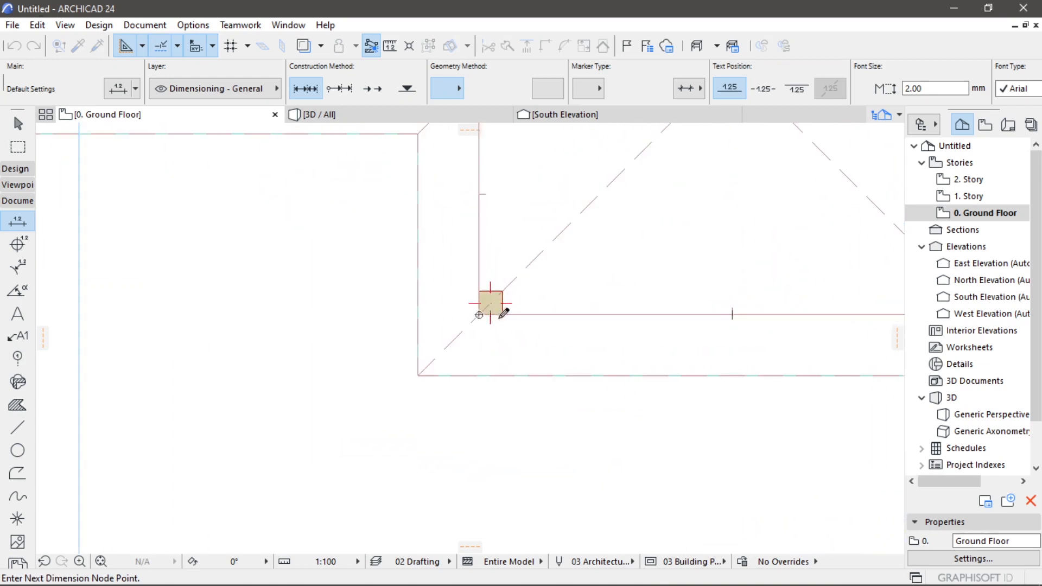
click(504, 315)
scroll(553, 324, down, 5)
scroll(589, 348, up, 5)
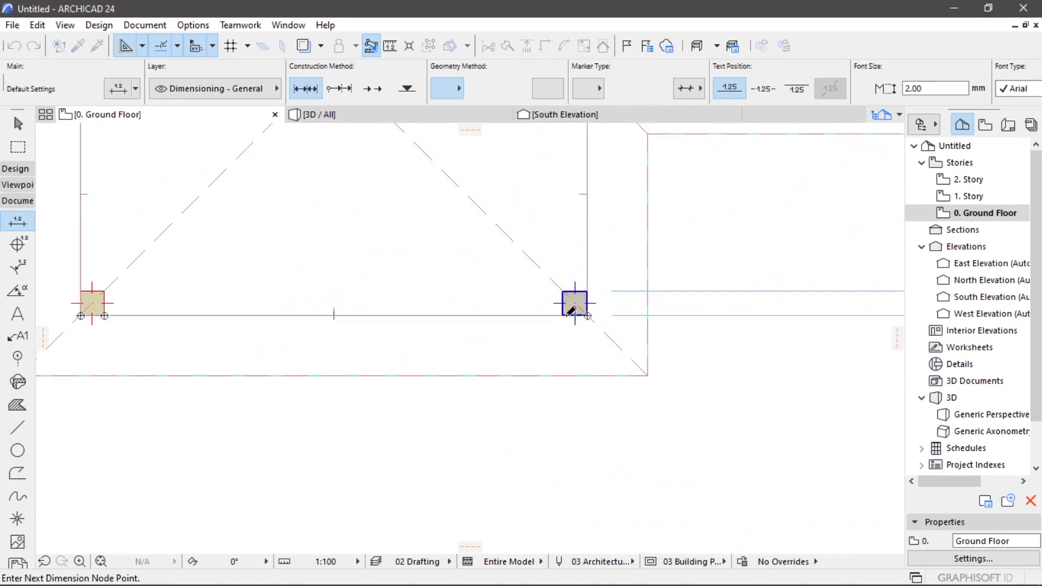
scroll(609, 310, down, 3)
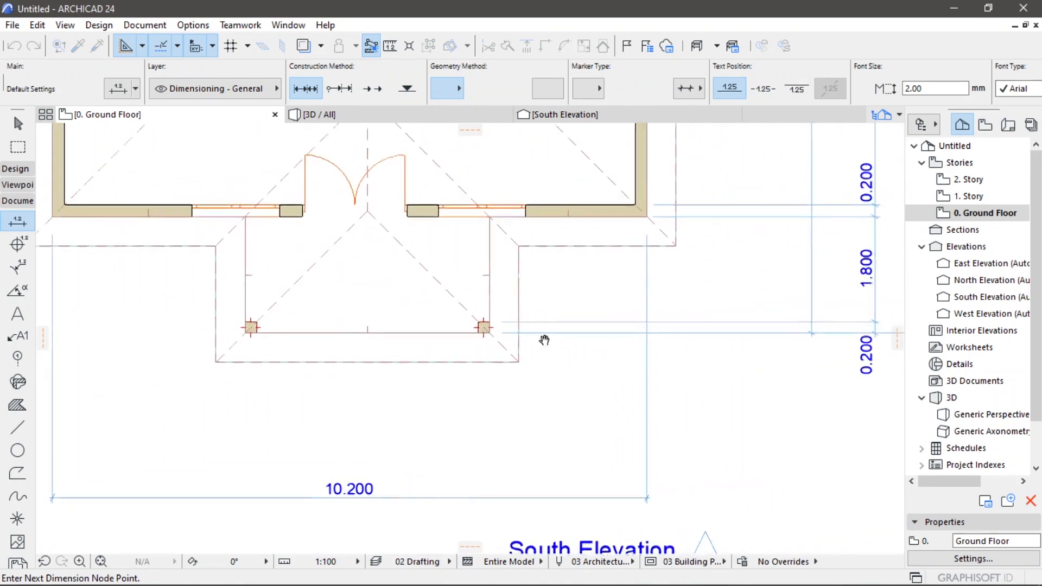
right_click(657, 225)
click(686, 323)
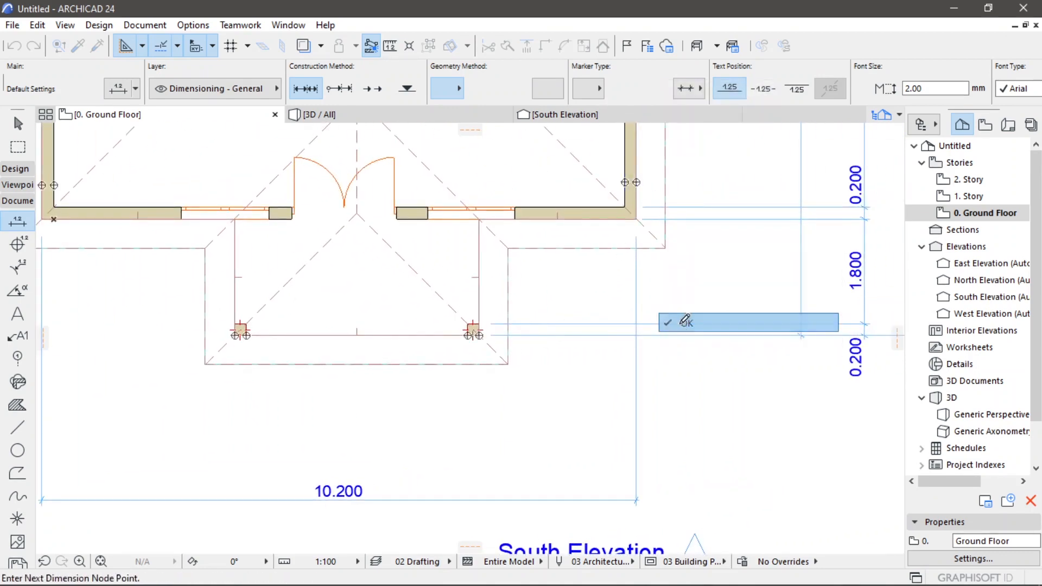
scroll(529, 432, down, 3)
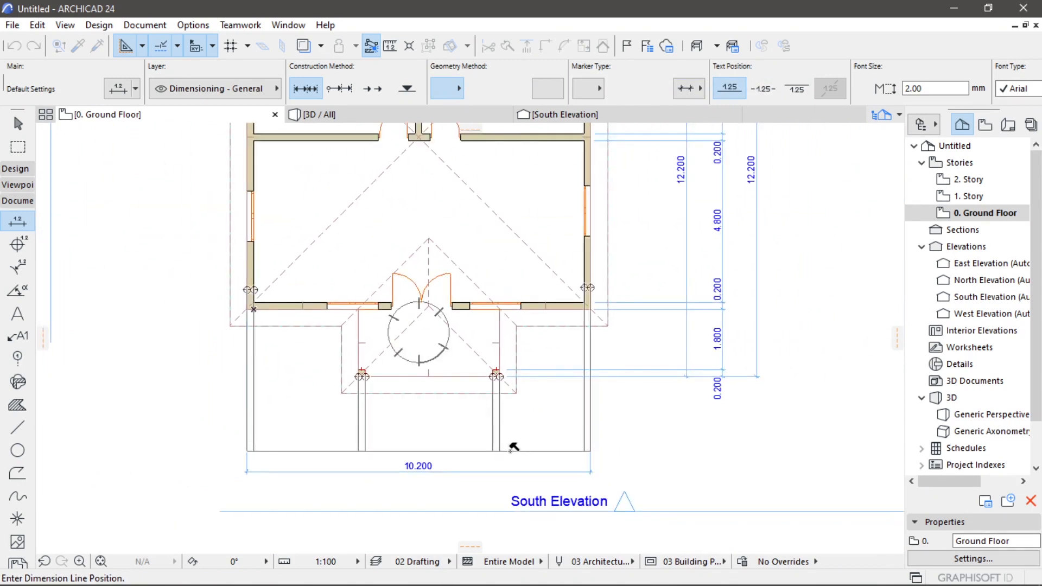
click(491, 442)
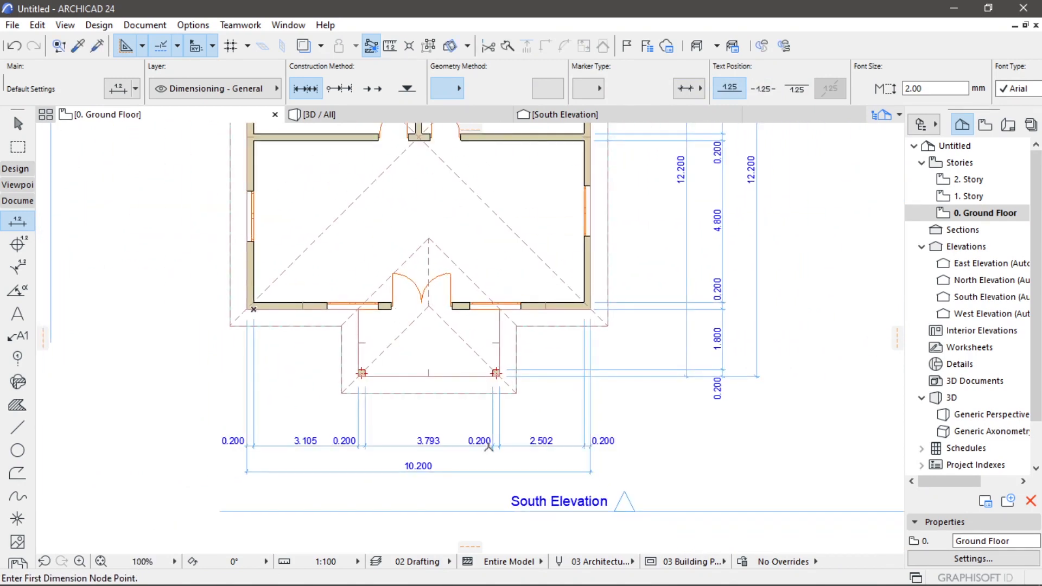
- Add a dimension chain along the south wall from corner to corner through both windows and the double door, placed closest to the porch
middle_drag(329, 346, 401, 358)
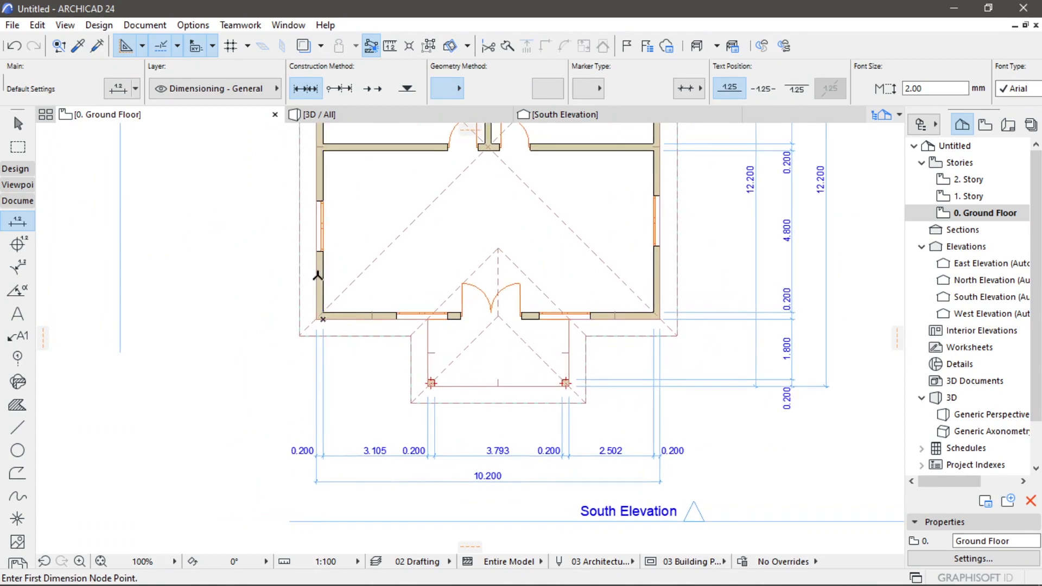
scroll(320, 317, up, 5)
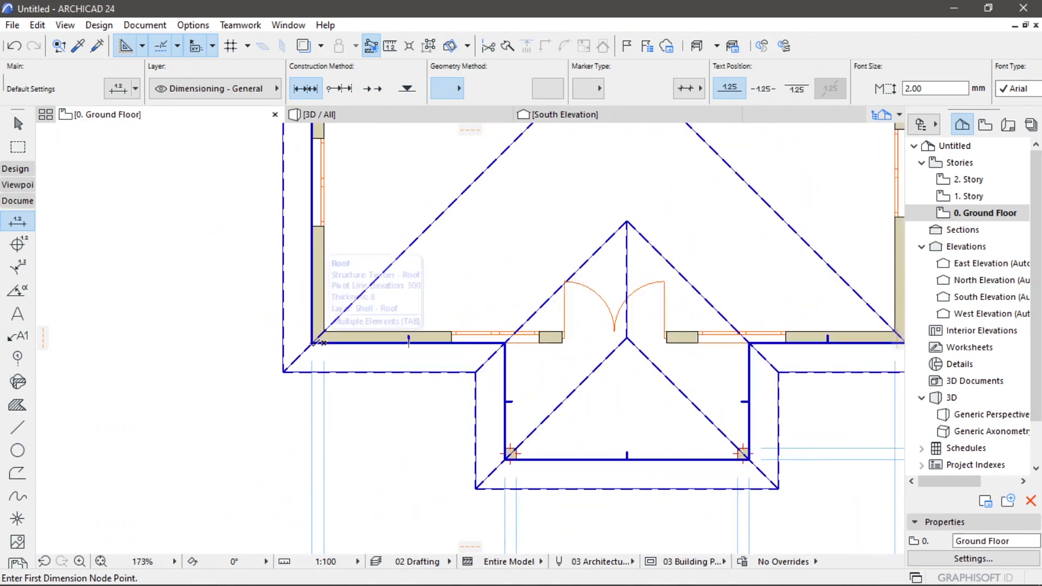
click(313, 343)
click(452, 343)
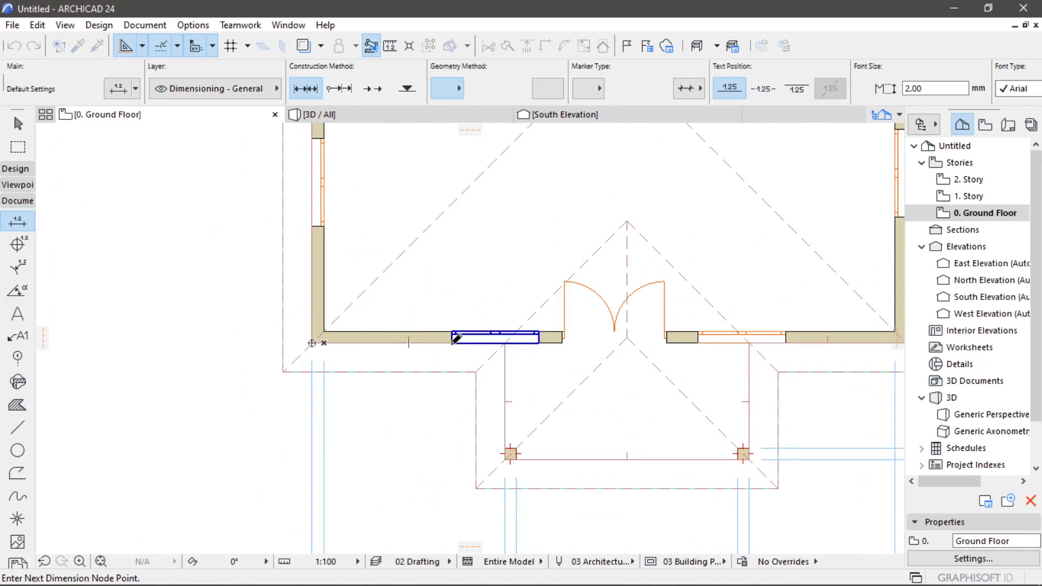
click(540, 344)
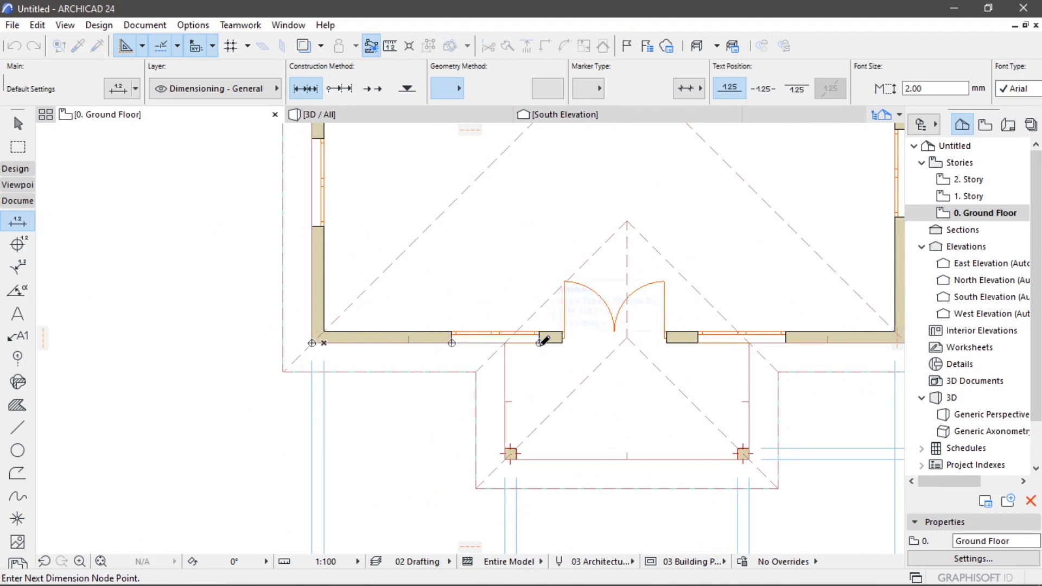
click(563, 343)
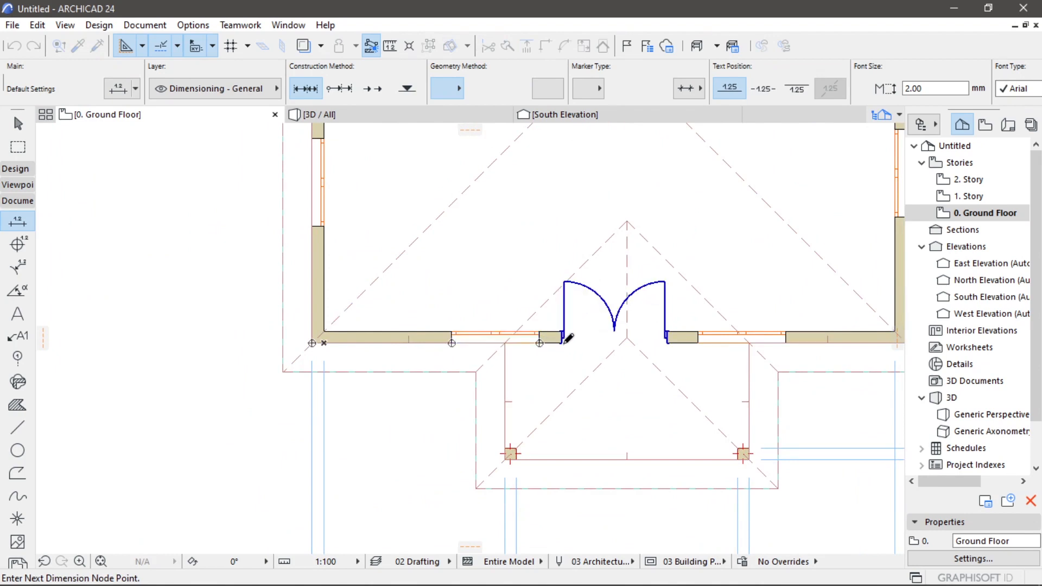
click(668, 343)
click(698, 343)
click(786, 343)
middle_drag(781, 361, 600, 349)
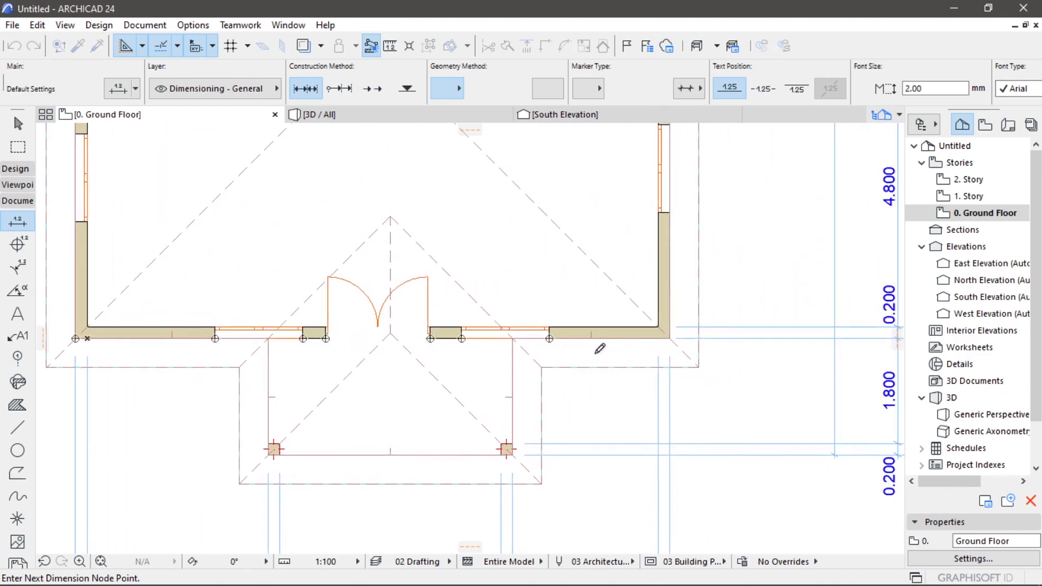
click(670, 338)
right_click(667, 370)
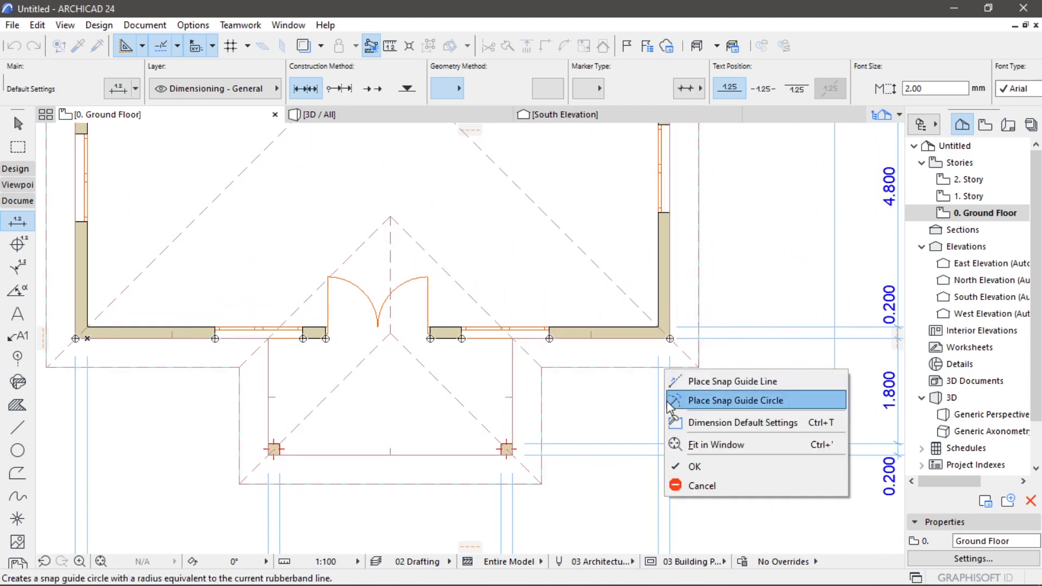
click(695, 466)
middle_drag(537, 473, 597, 342)
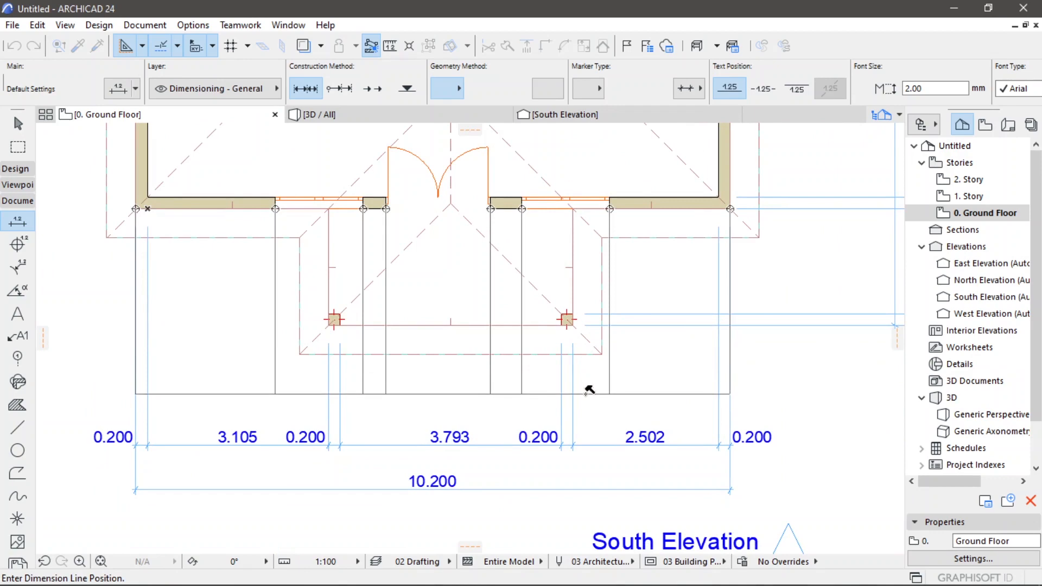
click(588, 392)
- Dimension the overall building depth from the north-west corner to the porch column's outer corner, with the dimension line along the west side
scroll(638, 387, down, 3)
middle_drag(631, 297, 646, 356)
scroll(647, 356, down, 3)
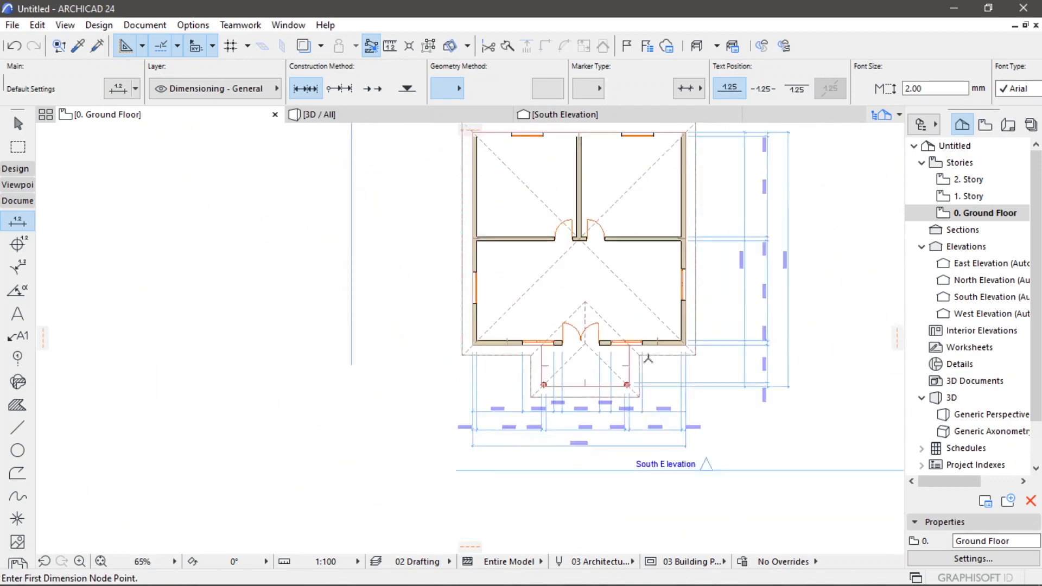
middle_drag(601, 290, 583, 386)
scroll(499, 253, up, 5)
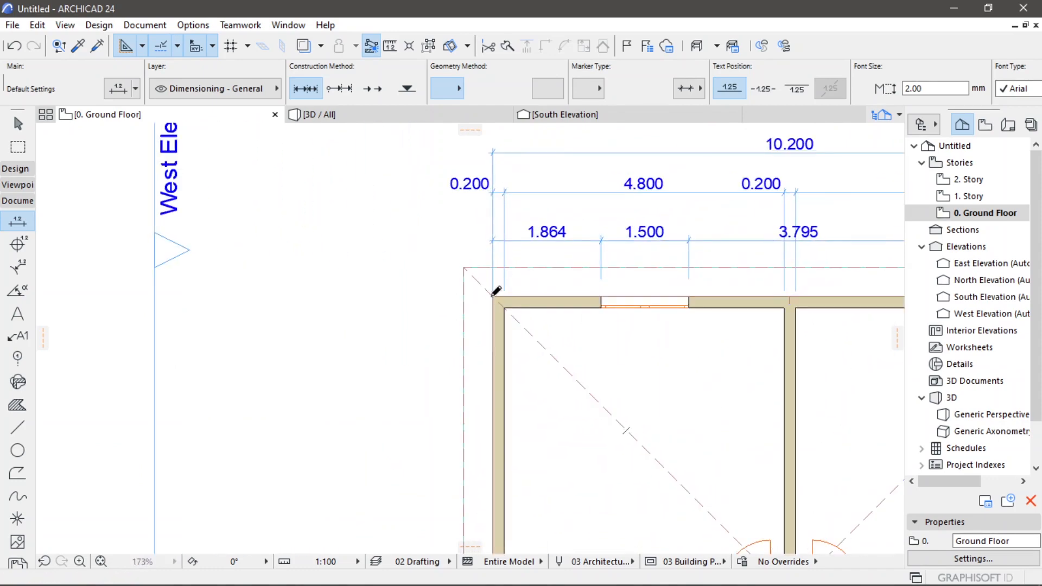
click(497, 301)
scroll(498, 321, down, 3)
middle_drag(504, 362, 428, 167)
scroll(511, 422, up, 5)
scroll(506, 408, up, 1)
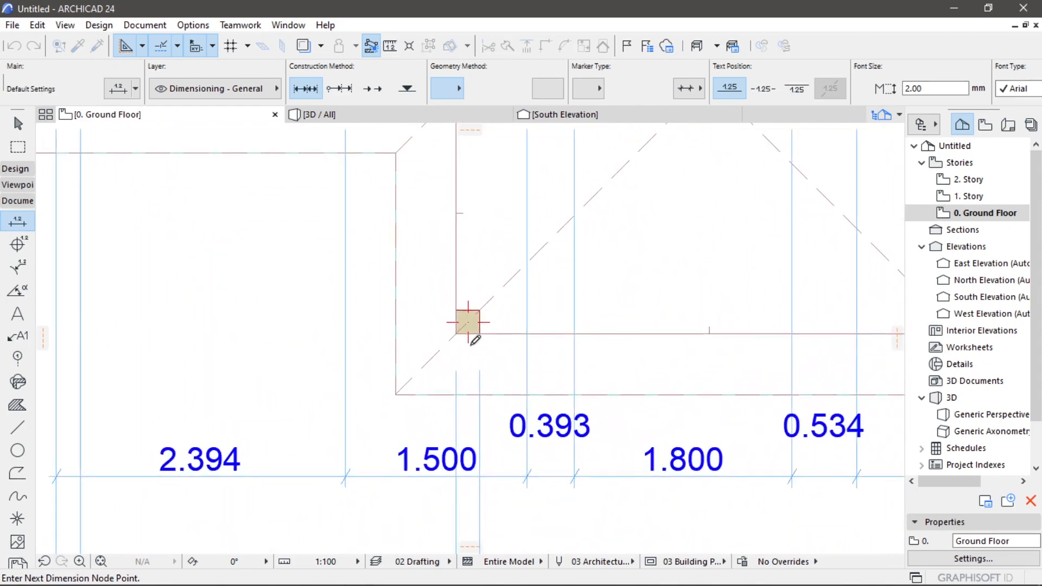
right_click(268, 296)
click(302, 391)
middle_drag(250, 303, 523, 389)
scroll(487, 423, down, 4)
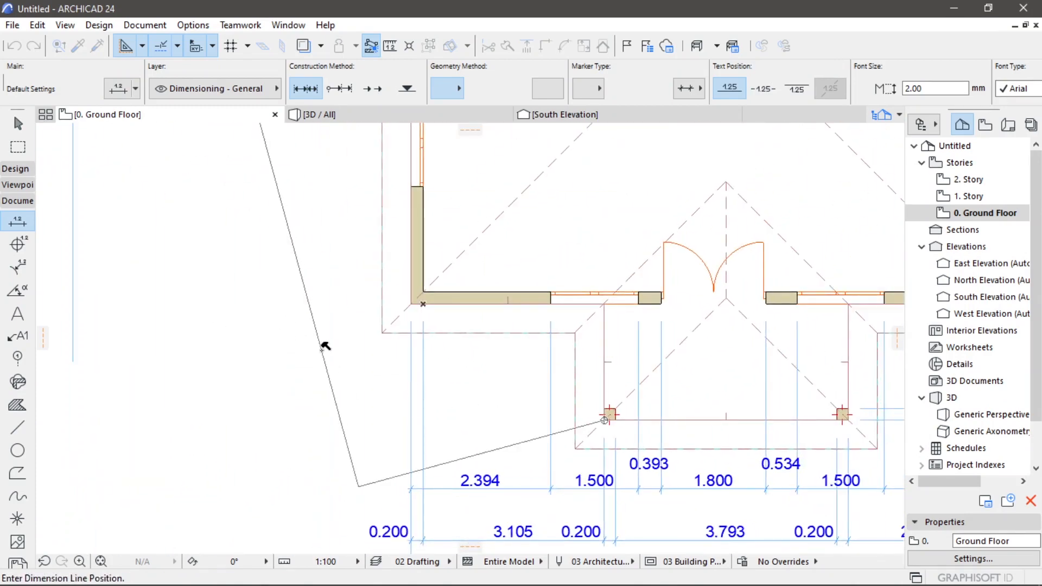
scroll(339, 321, down, 3)
middle_drag(372, 337, 460, 420)
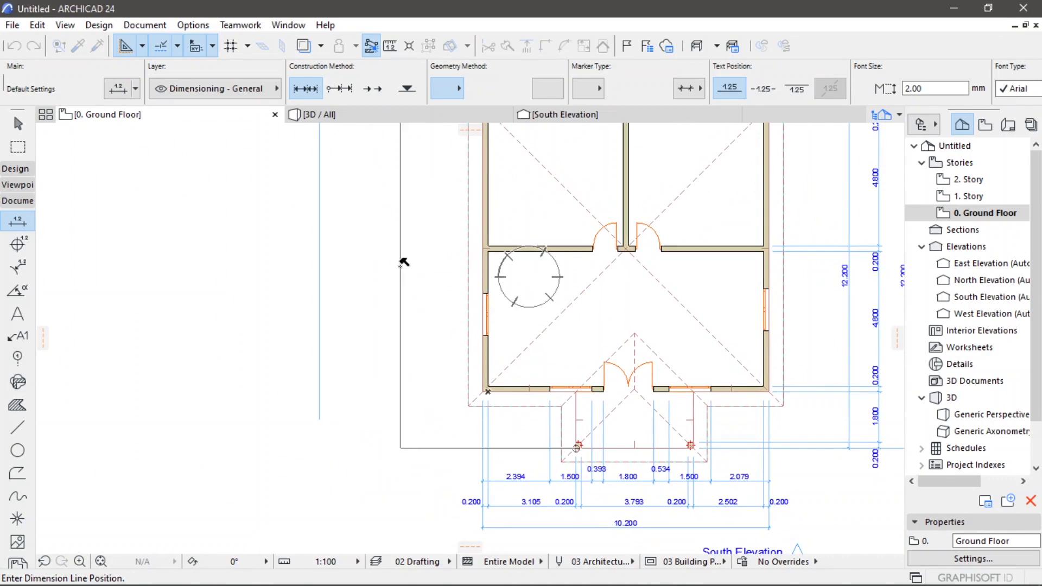
middle_drag(386, 284, 387, 358)
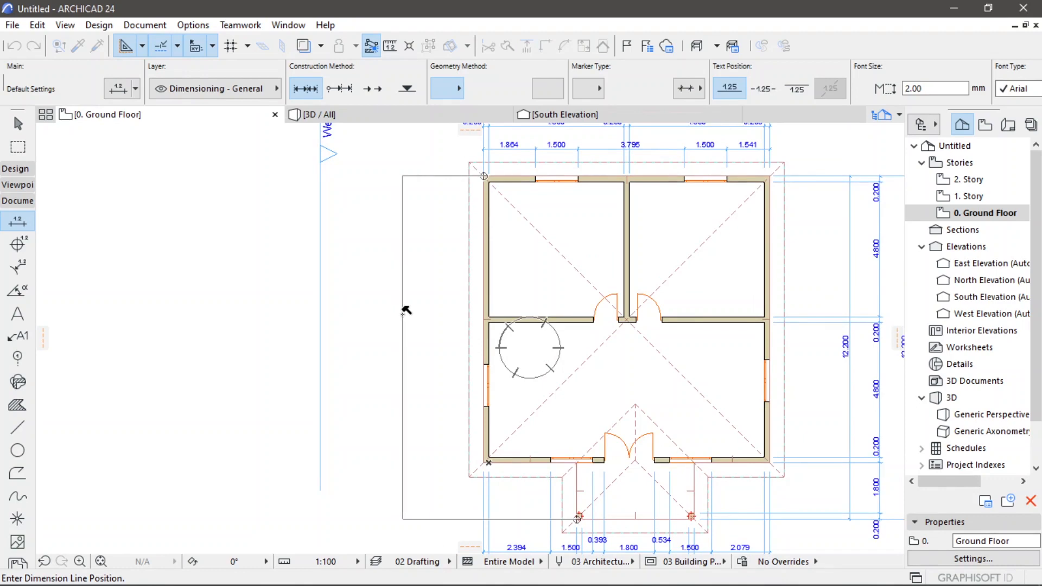
click(398, 314)
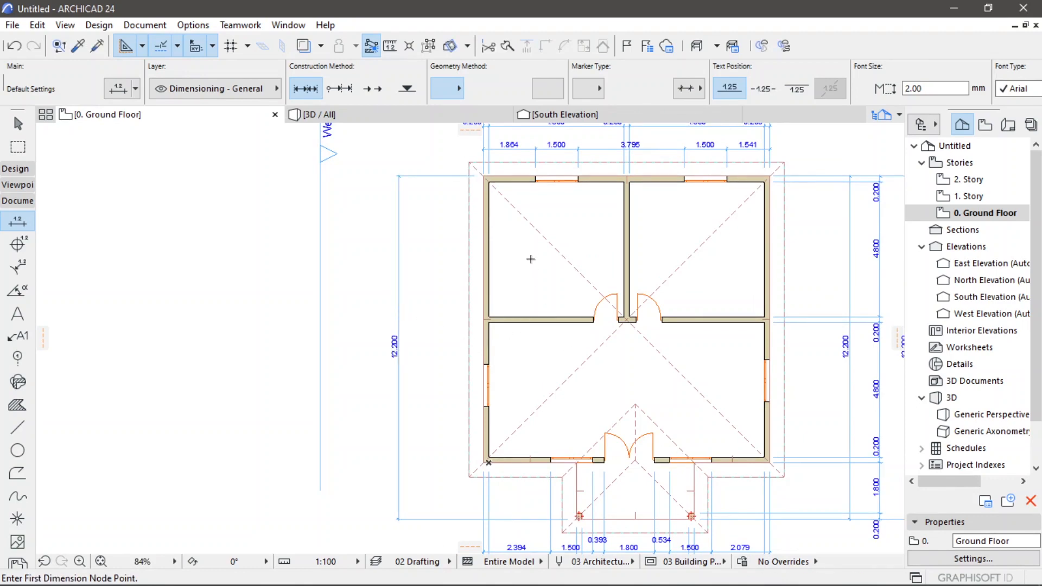
- Add a west-side dimension chain across the north, middle and south wall thicknesses and the porch column, placed just inside the overall depth dimension
scroll(532, 256, up, 5)
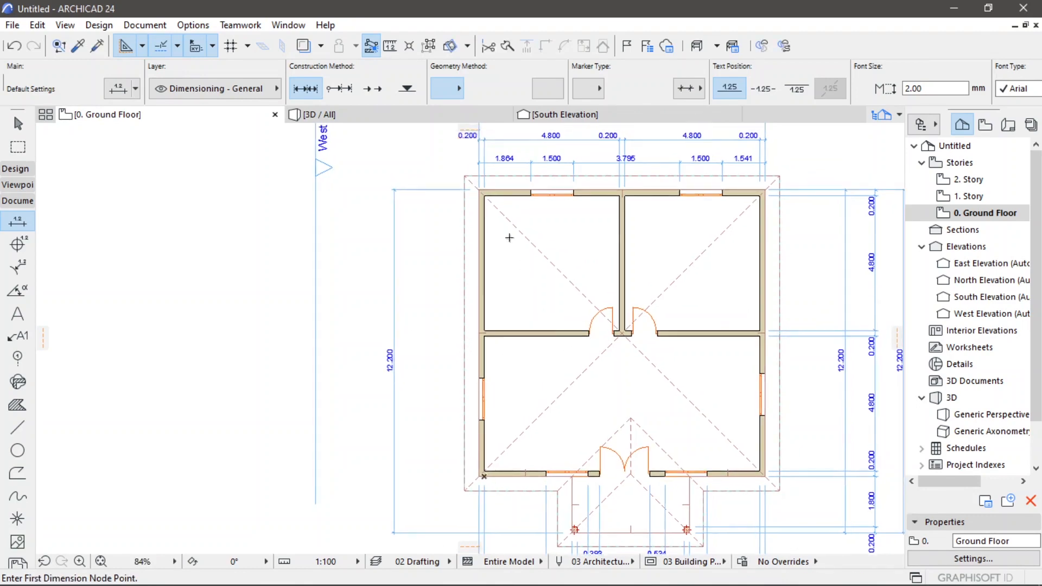
click(507, 181)
scroll(529, 302, down, 4)
scroll(543, 374, up, 2)
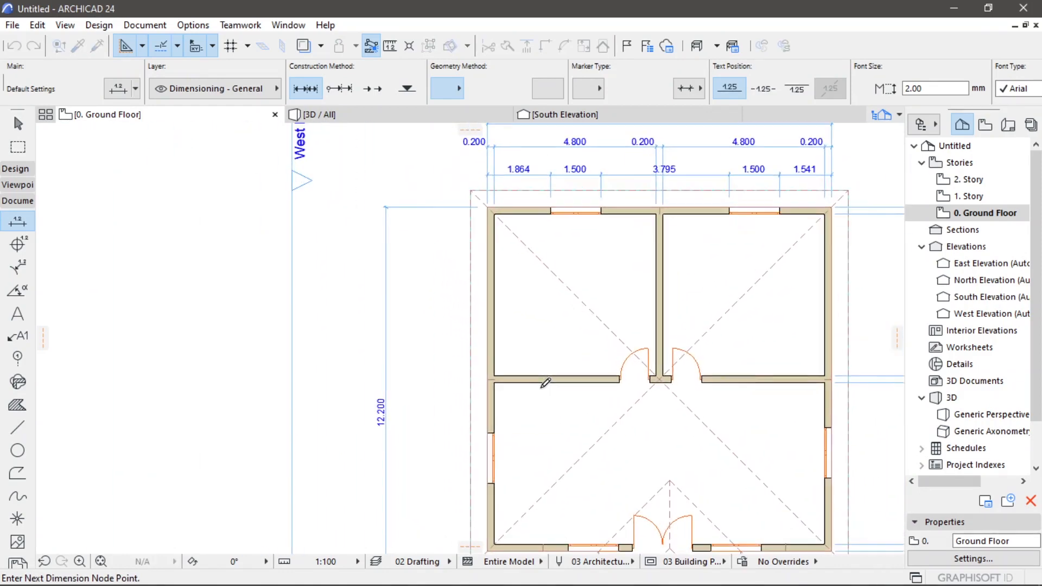
click(540, 378)
middle_drag(531, 453, 454, 227)
click(451, 323)
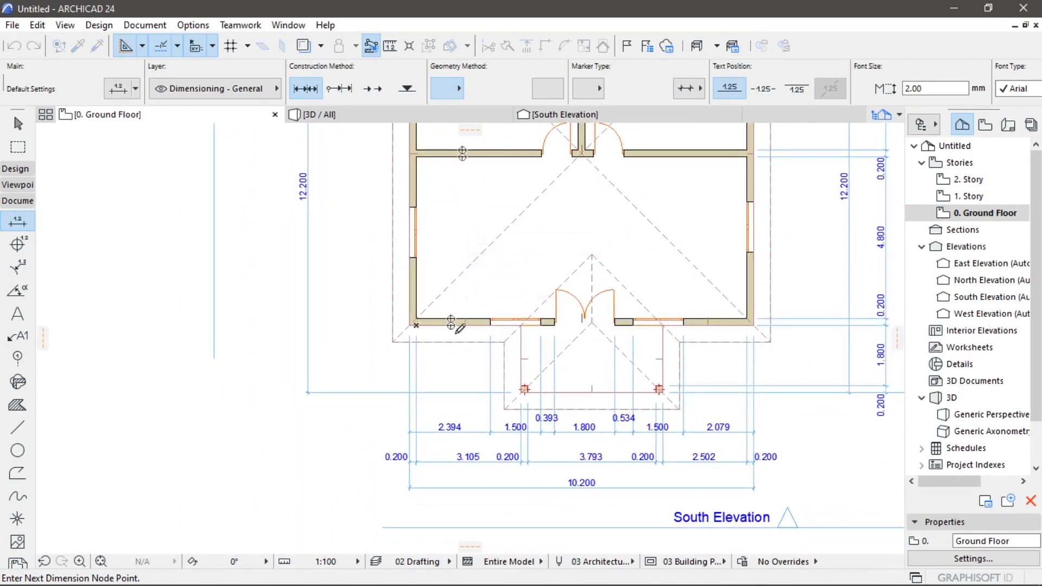
scroll(534, 398, up, 5)
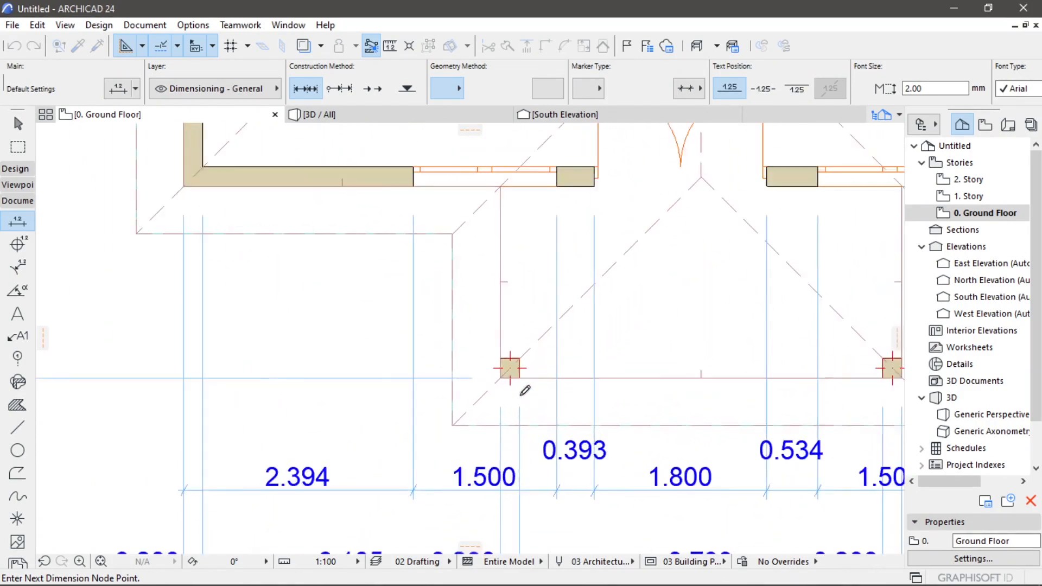
click(493, 348)
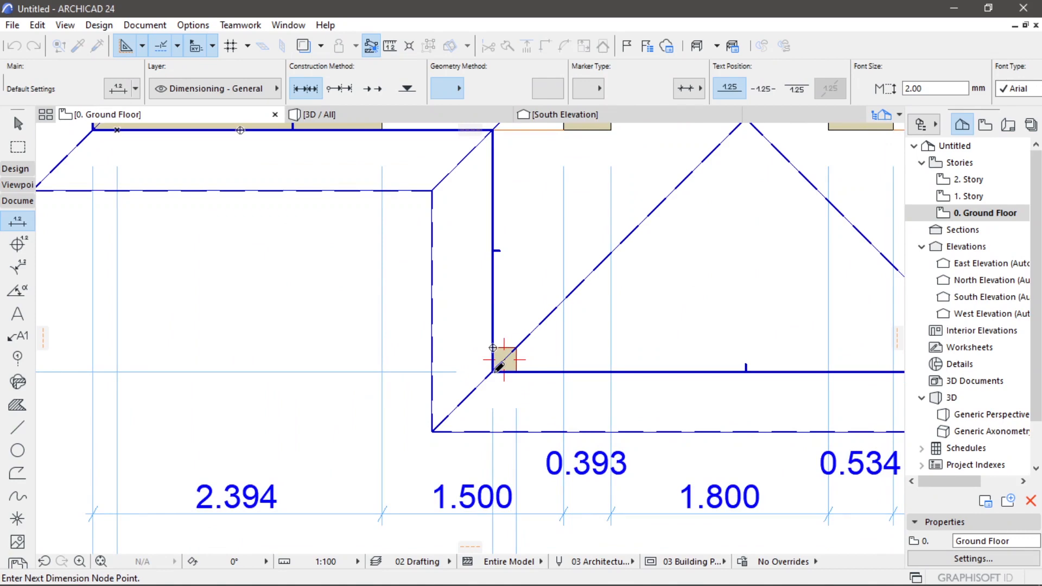
scroll(396, 356, down, 5)
right_click(312, 358)
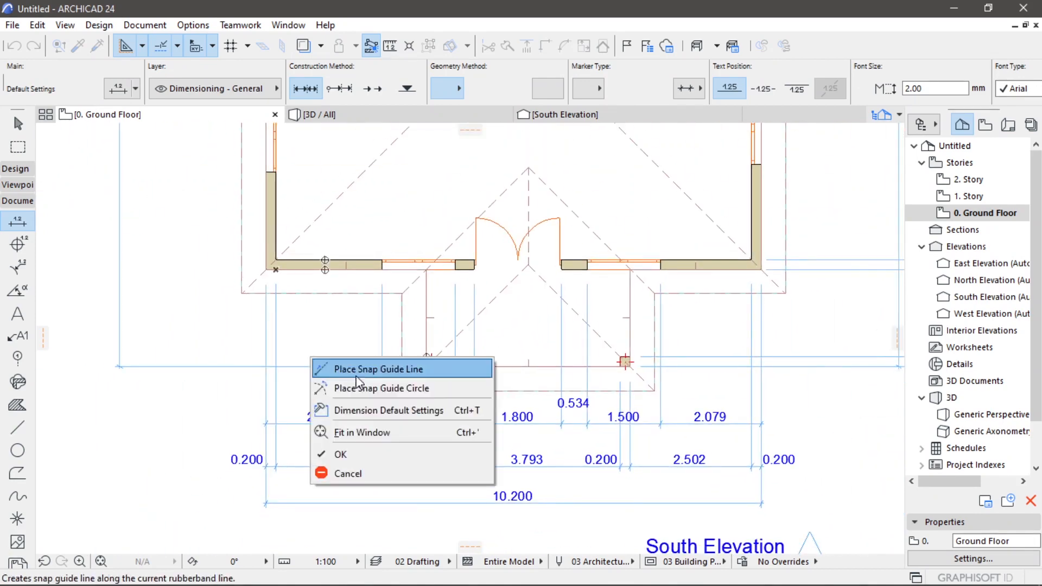
click(361, 455)
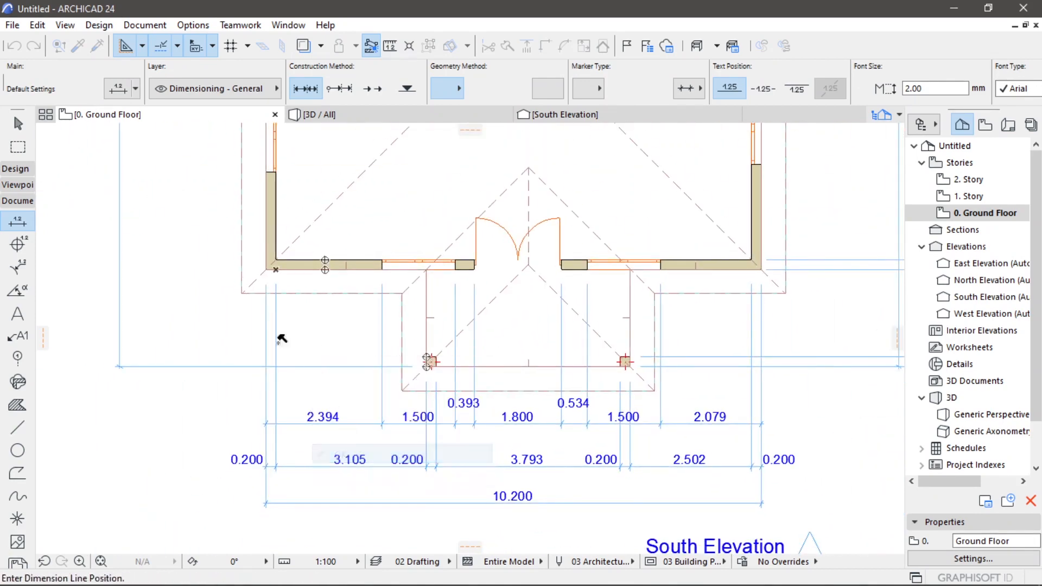
middle_drag(228, 269, 450, 393)
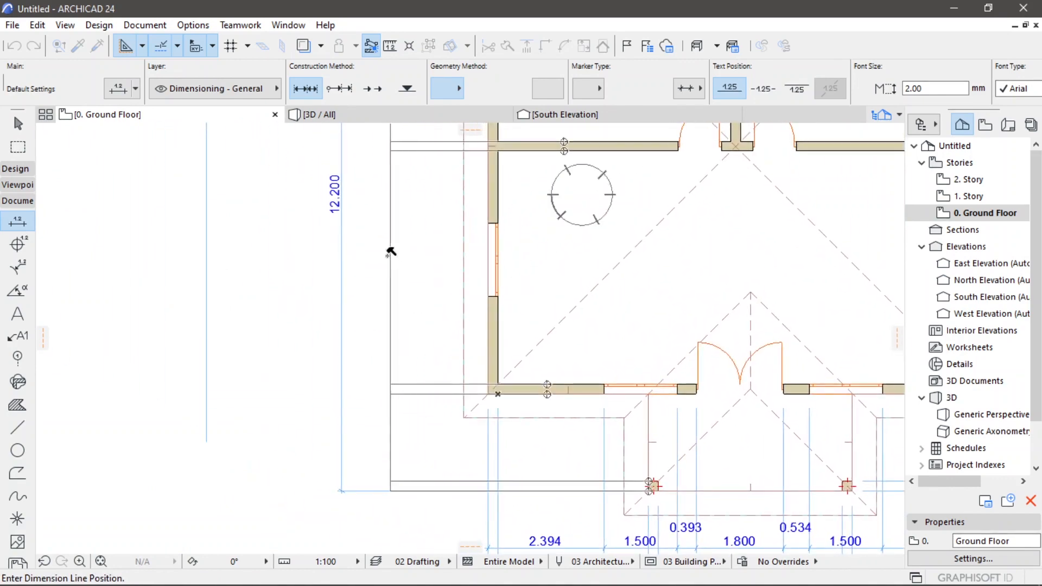
click(383, 241)
- Add a dimension chain from the north-west corner through the west window and south-west corner to the porch column's outer corner, placed closest to the west wall
scroll(443, 296, down, 2)
scroll(443, 297, down, 3)
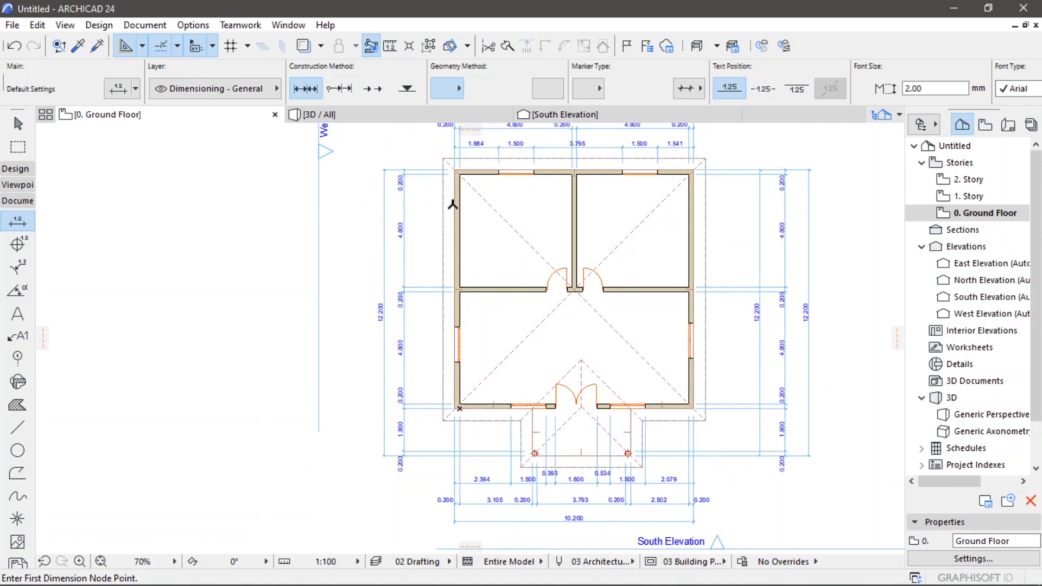
scroll(453, 205, up, 5)
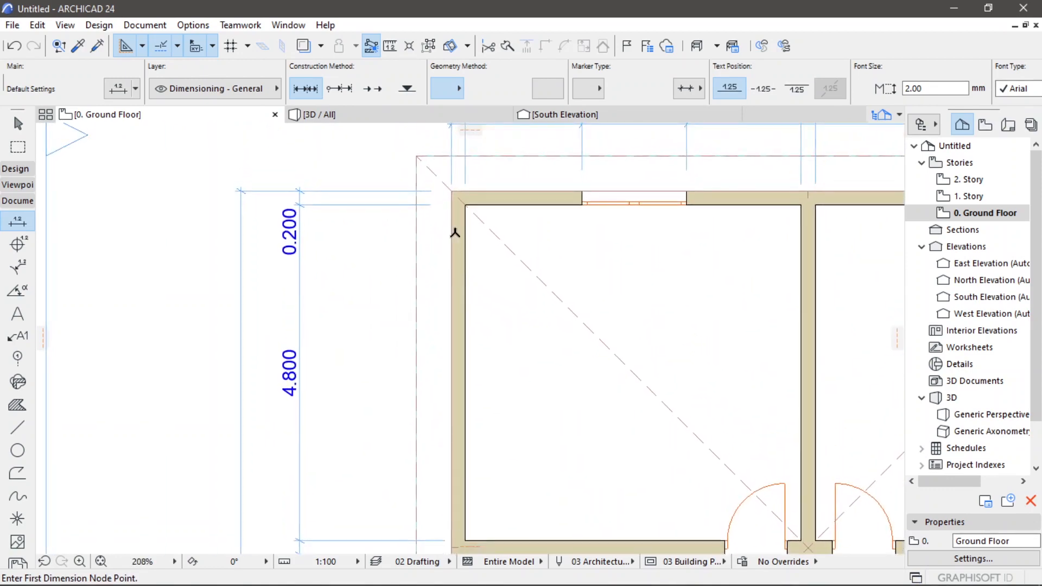
click(482, 232)
scroll(489, 304, down, 4)
middle_drag(464, 297, 386, 120)
scroll(404, 276, up, 4)
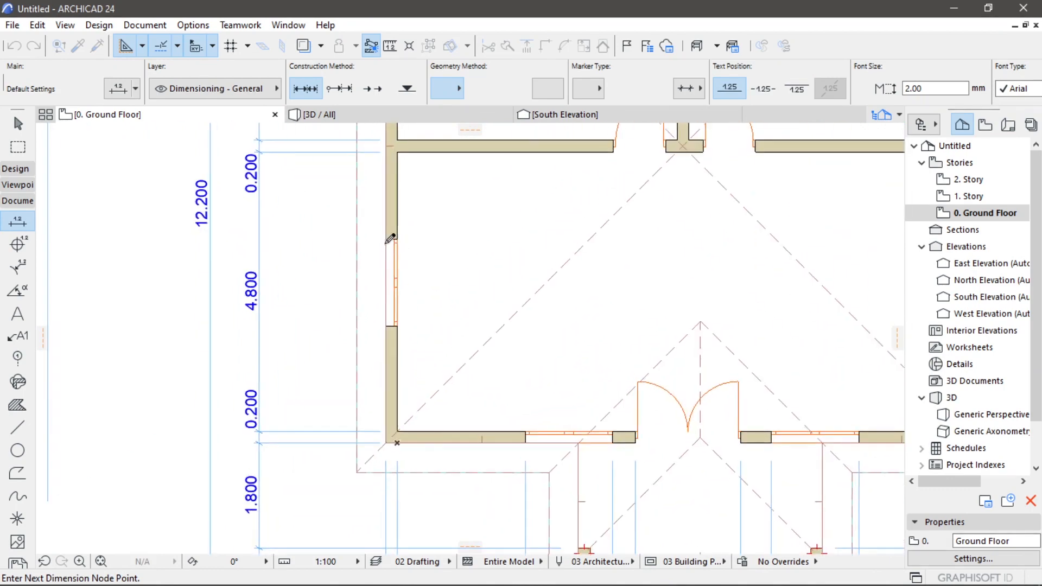
click(389, 324)
middle_drag(427, 324, 402, 215)
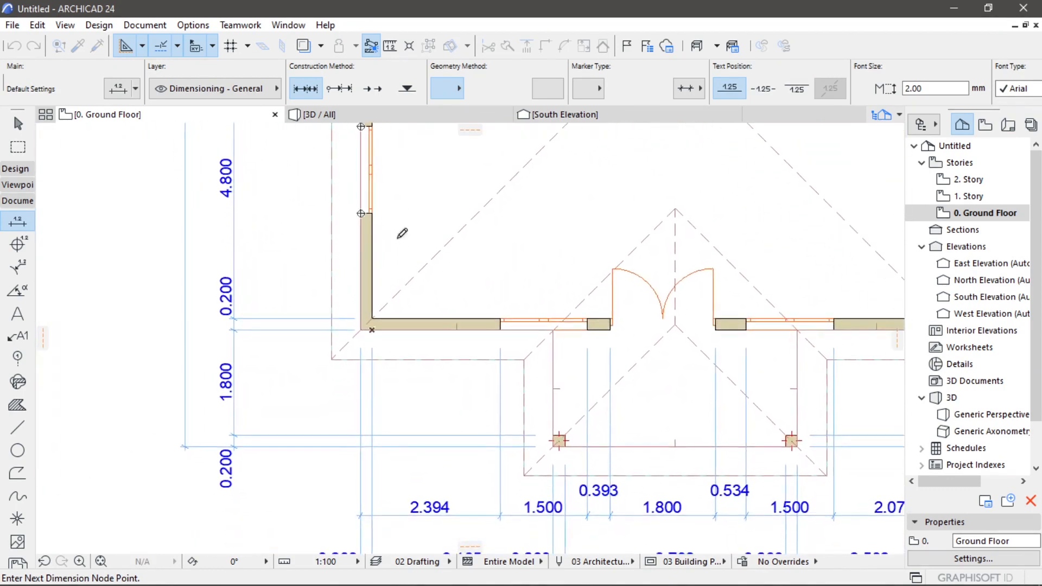
scroll(372, 344, up, 3)
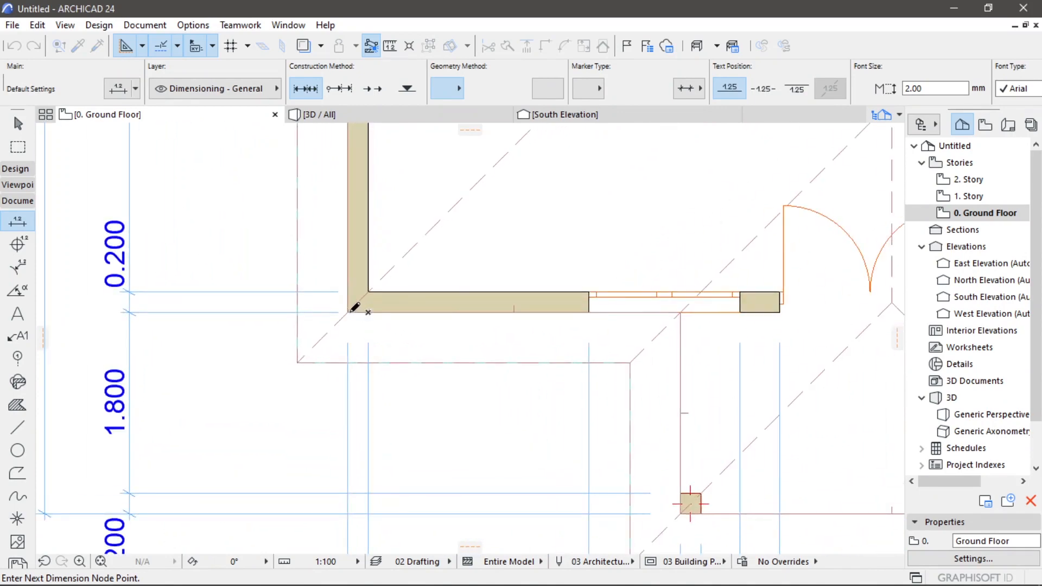
scroll(423, 328, down, 3)
middle_drag(465, 362, 391, 239)
scroll(504, 323, up, 3)
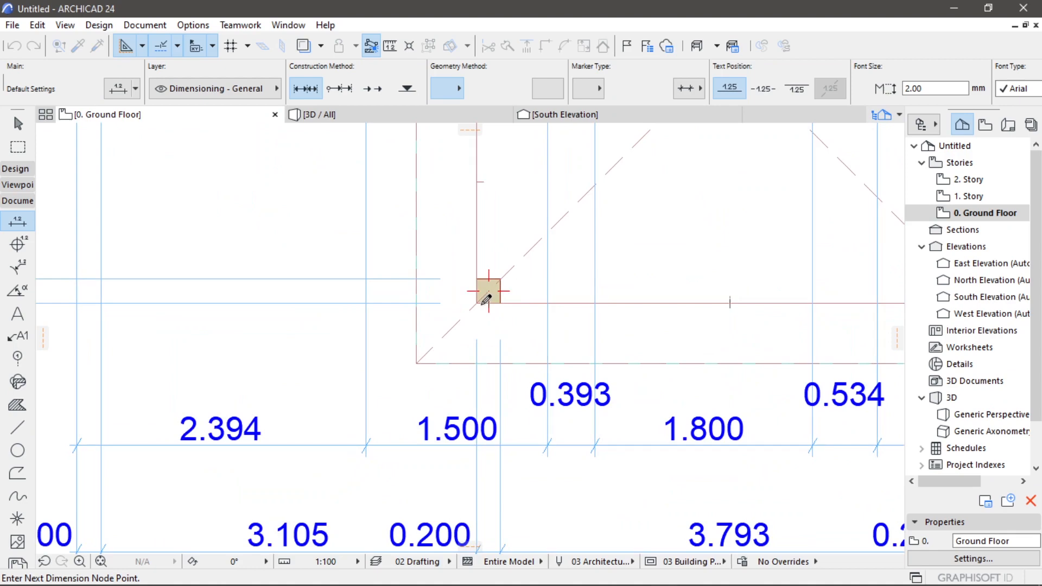
right_click(261, 268)
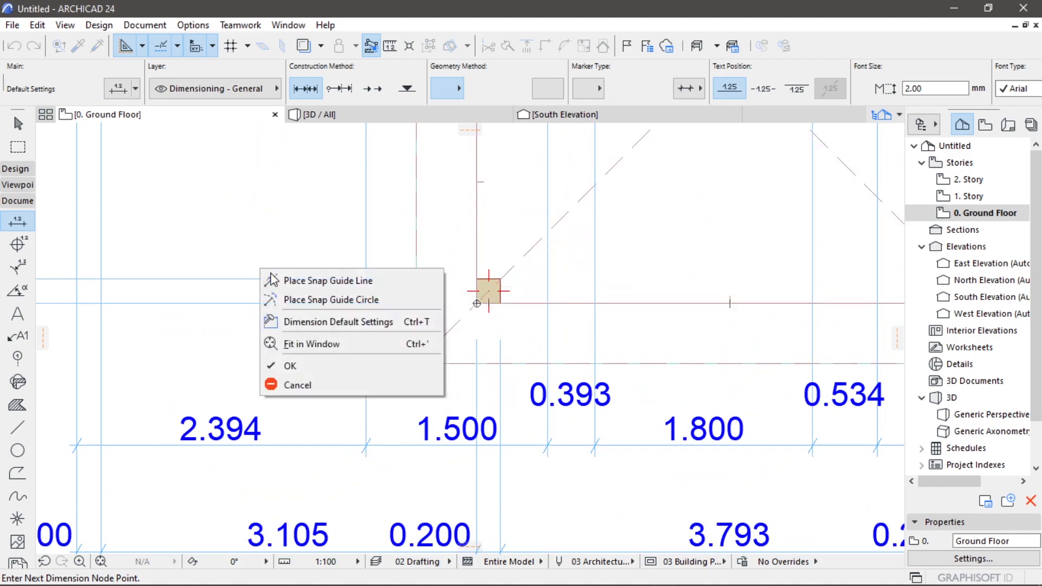
click(304, 361)
scroll(289, 257, up, 1)
middle_drag(288, 257, 389, 349)
scroll(390, 350, down, 2)
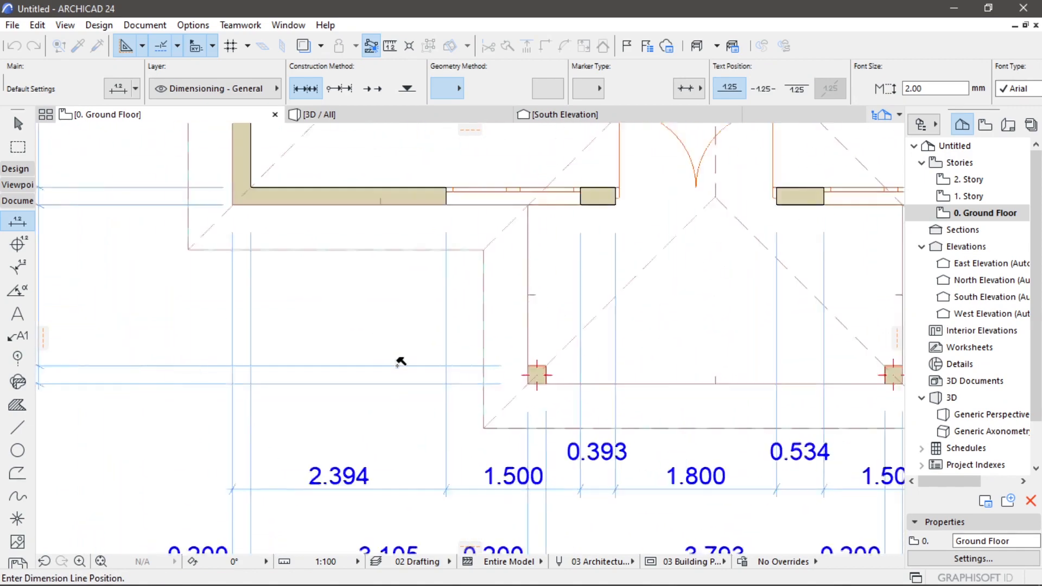
scroll(391, 353, down, 2)
scroll(332, 334, down, 2)
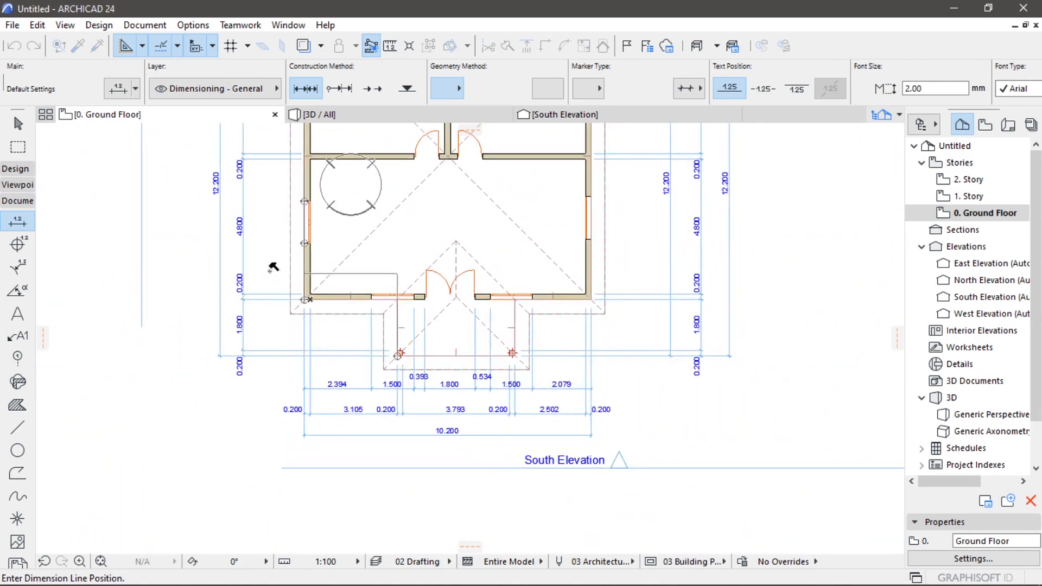
click(265, 260)
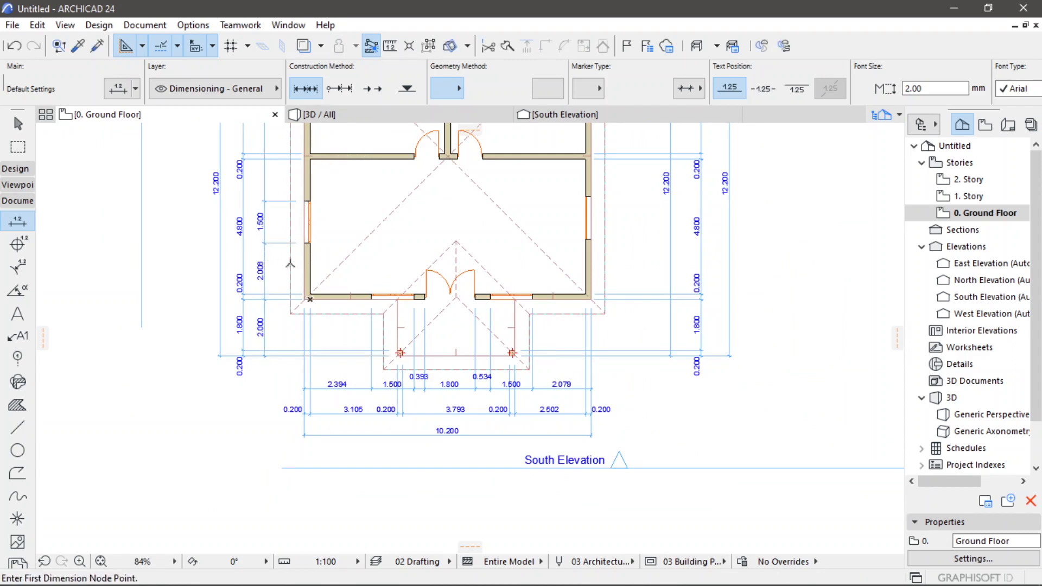
- Select all dimensions on the plan, turn off their witness lines and set their marker size to 2.00 mm
scroll(390, 282, down, 2)
middle_drag(437, 279, 433, 339)
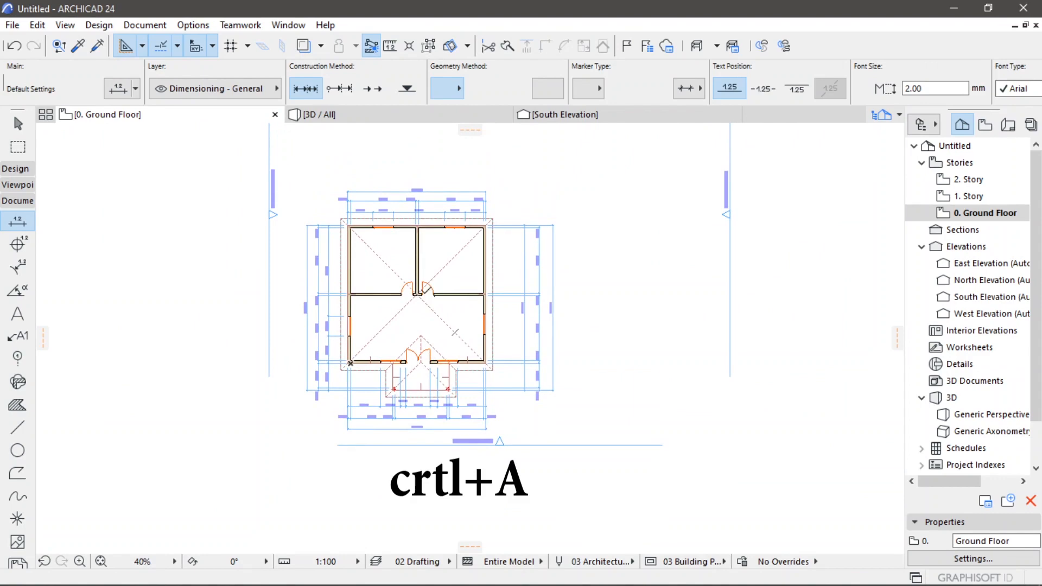
key(ctrl+a)
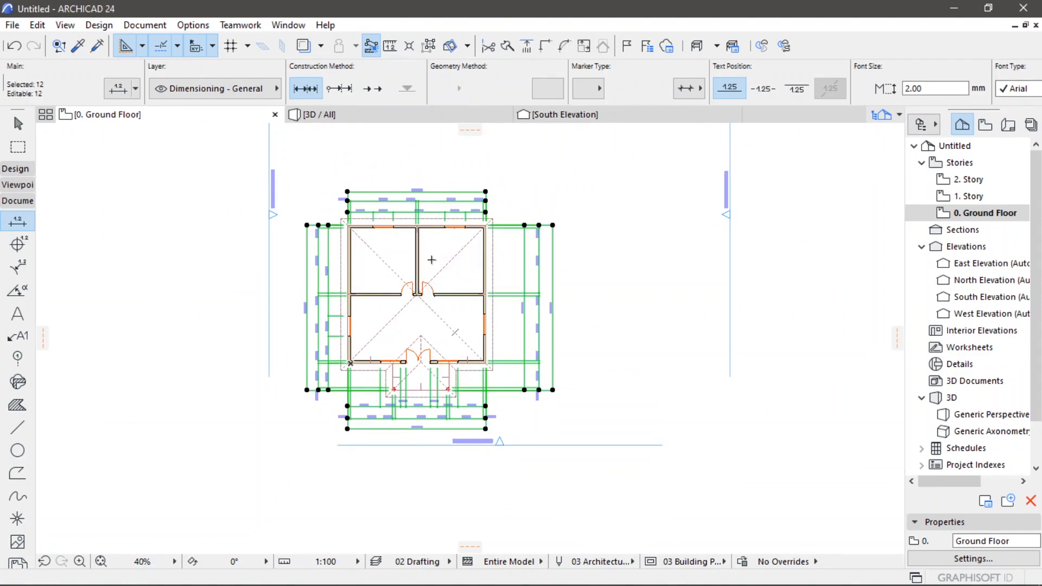
key(ctrl+t)
click(355, 201)
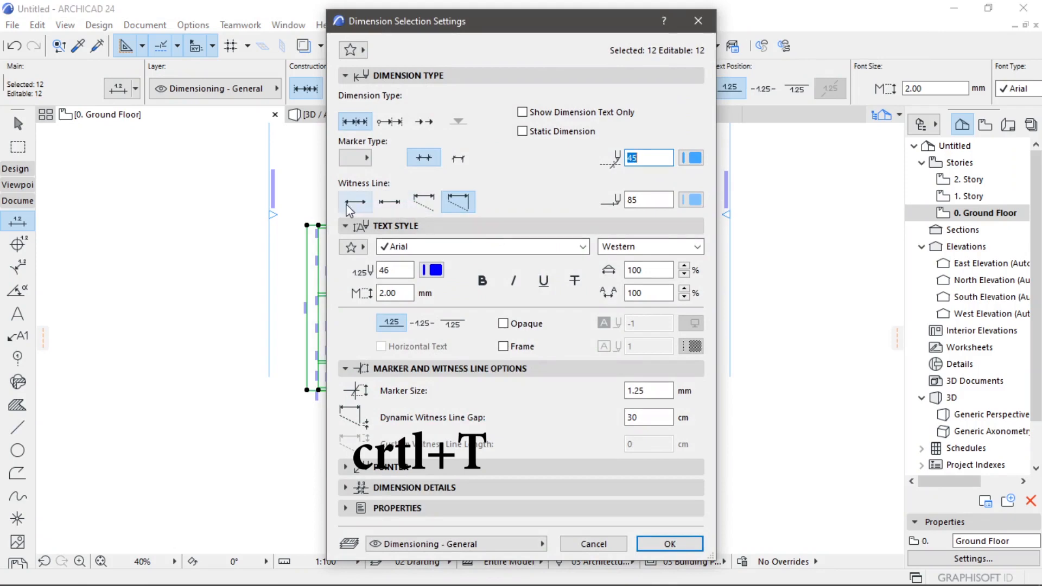
click(656, 392)
drag(656, 393, 637, 393)
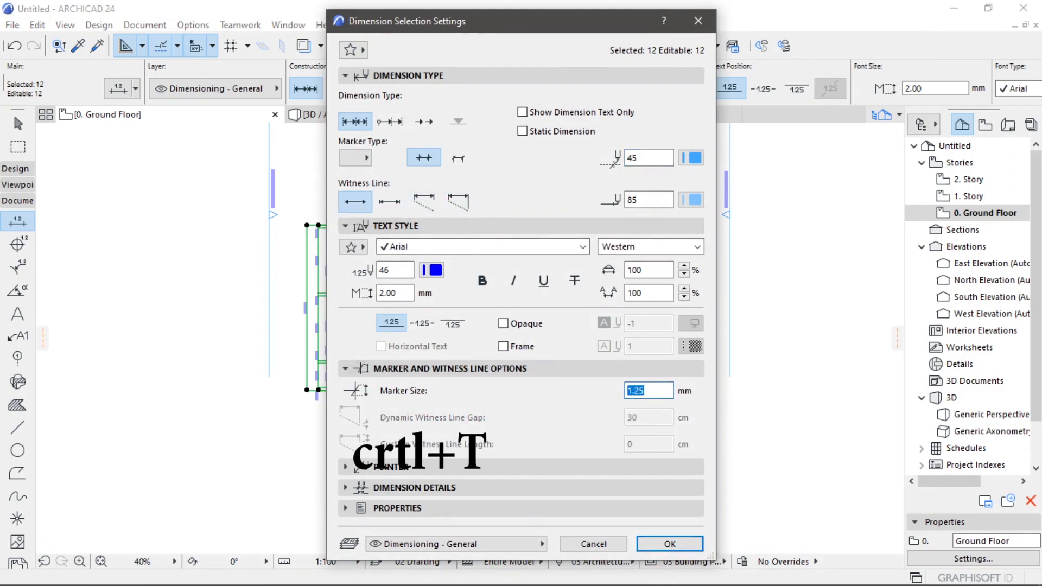
text(2.00)
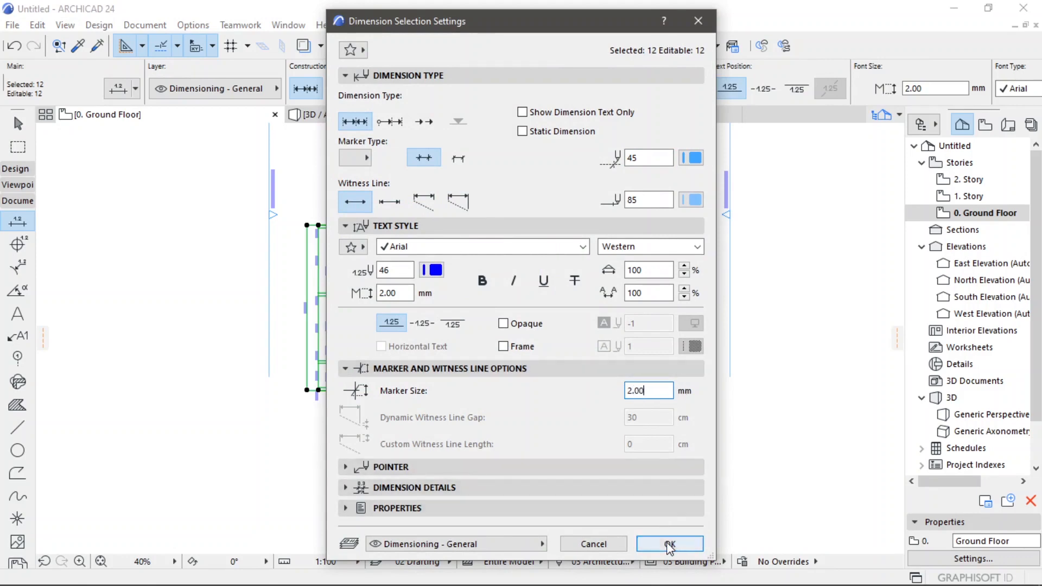
click(670, 544)
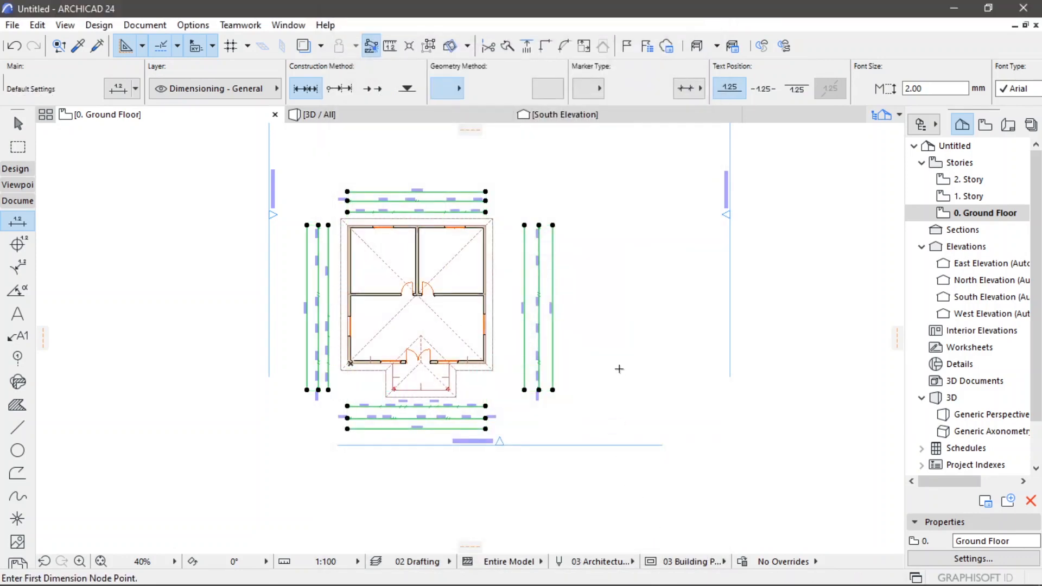
scroll(528, 302, up, 2)
scroll(464, 267, up, 2)
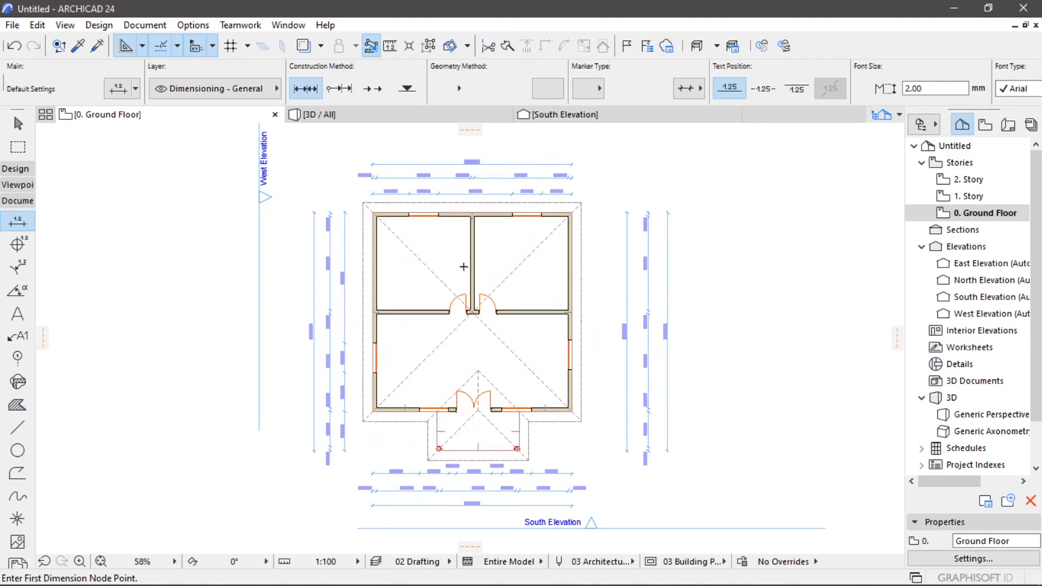
scroll(464, 266, down, 1)
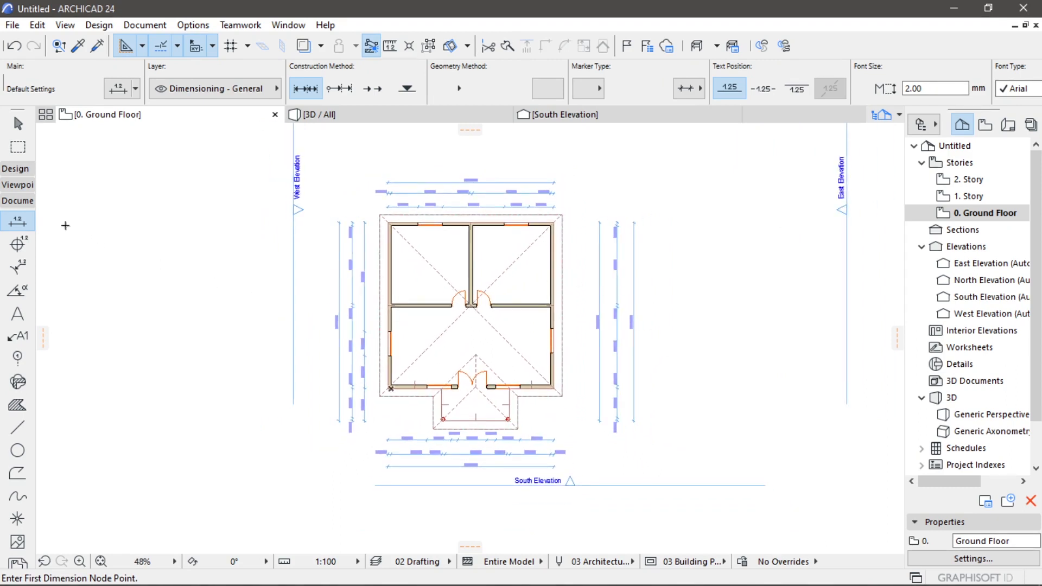
- Label the north-west room with a text block reading "ROOM 1" near the middle of the room
click(21, 201)
click(22, 186)
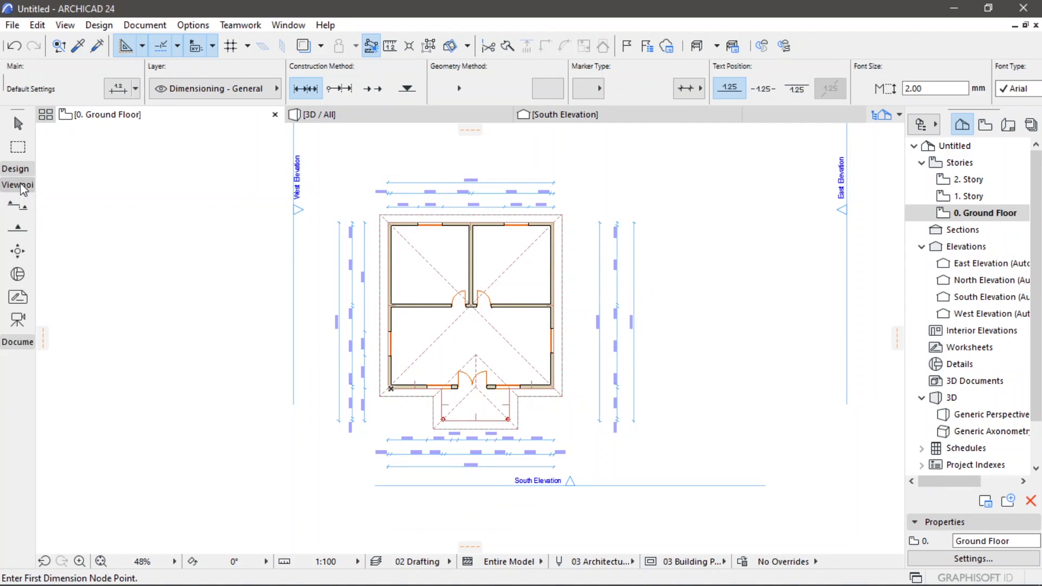
click(22, 185)
click(24, 201)
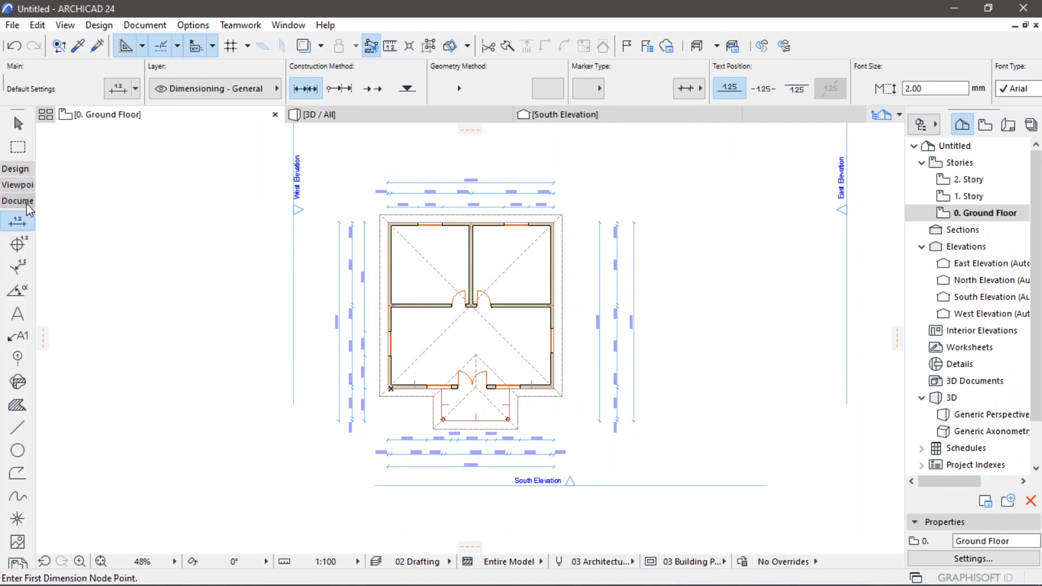
click(19, 316)
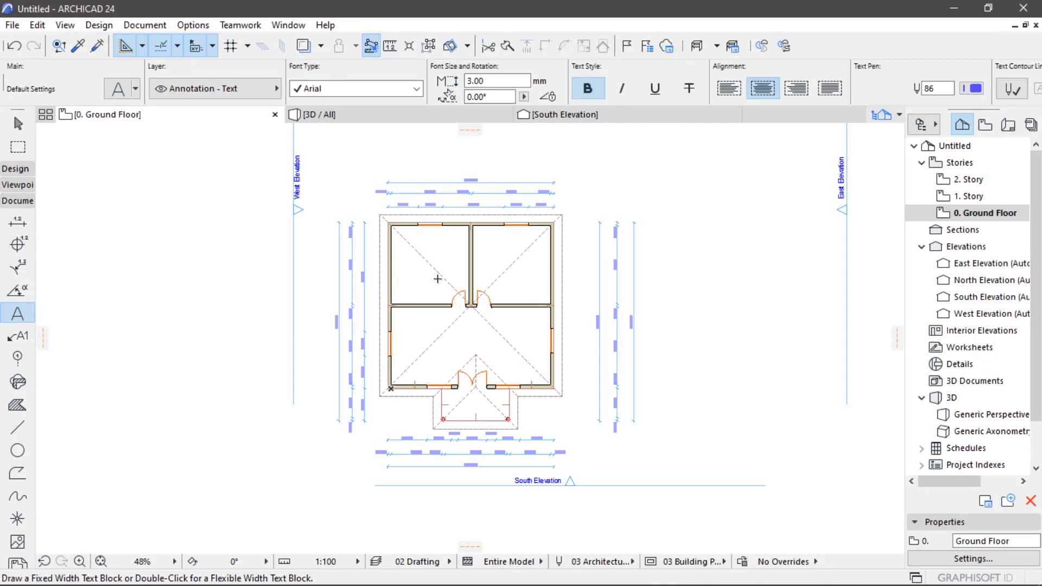
scroll(438, 278, up, 2)
scroll(450, 265, up, 2)
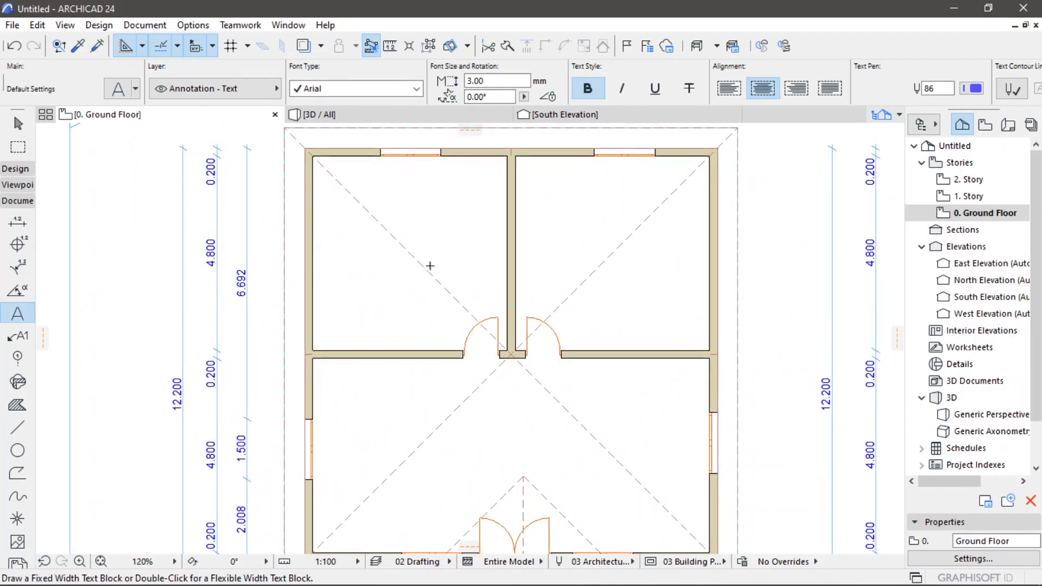
click(366, 243)
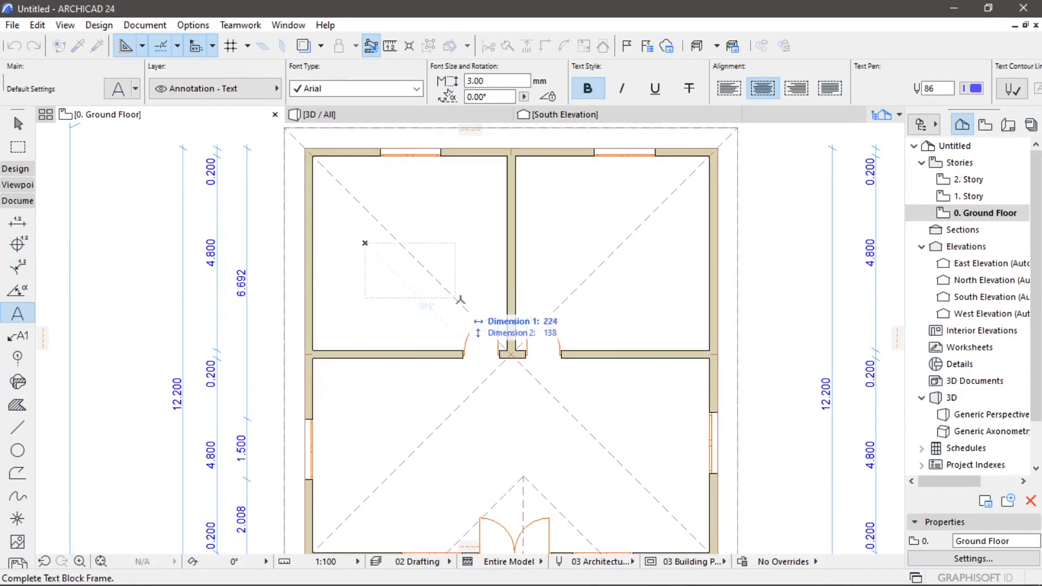
click(472, 289)
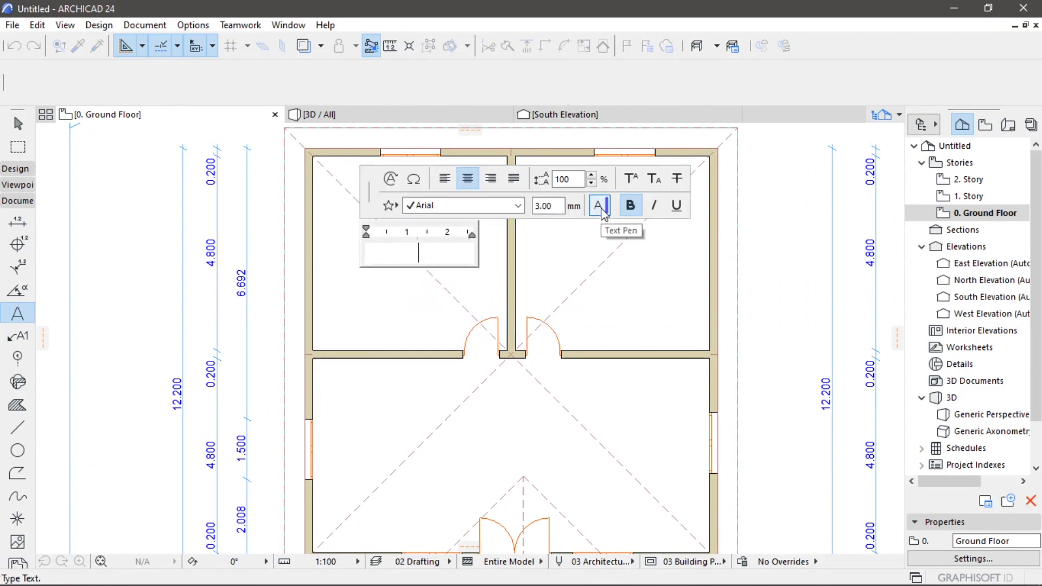
text(ROOM 1)
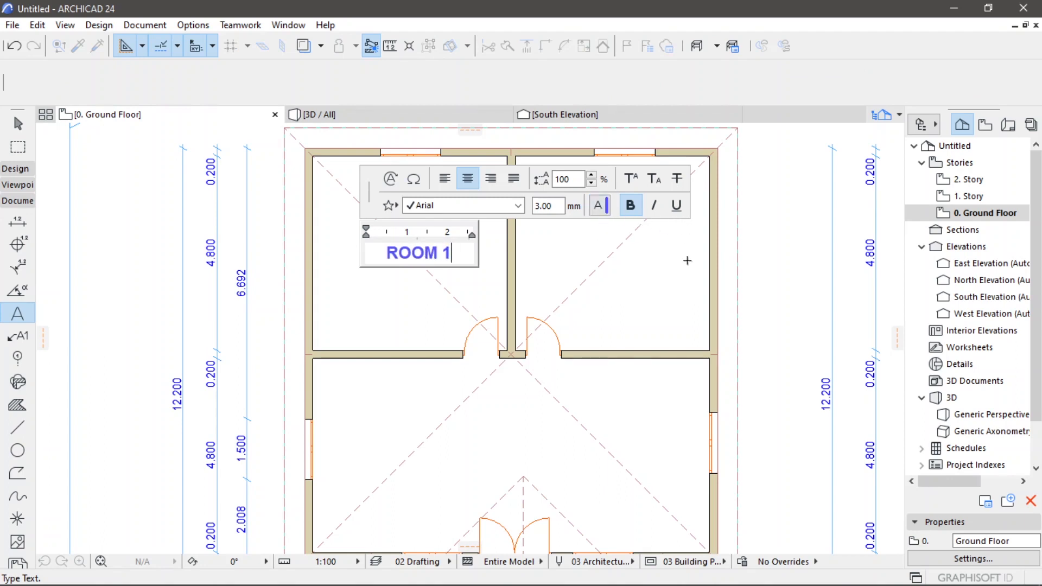
click(684, 262)
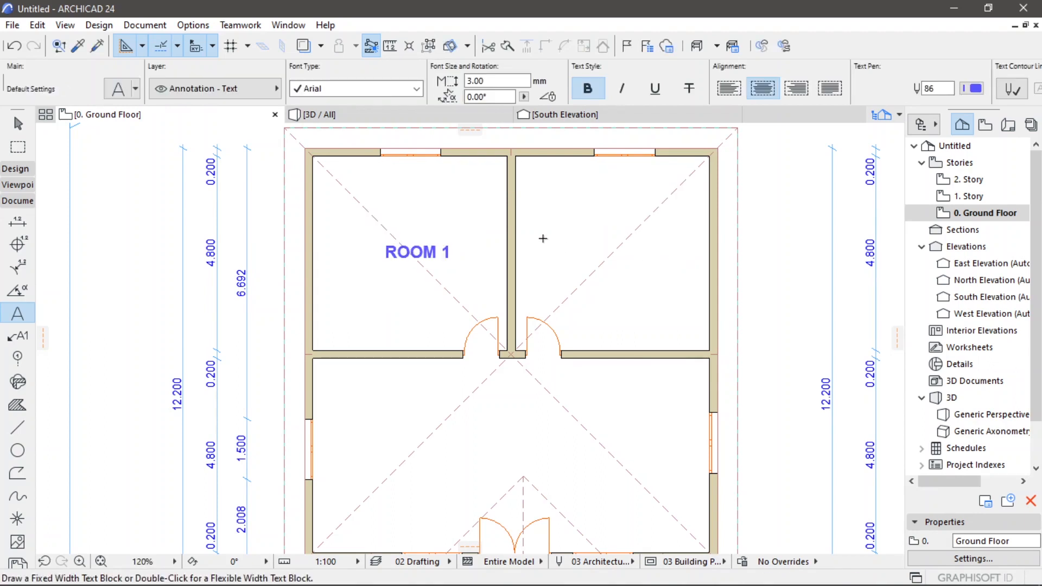
- Label the north-east room with a text block reading "ROOM 2" near the middle of the room
click(538, 238)
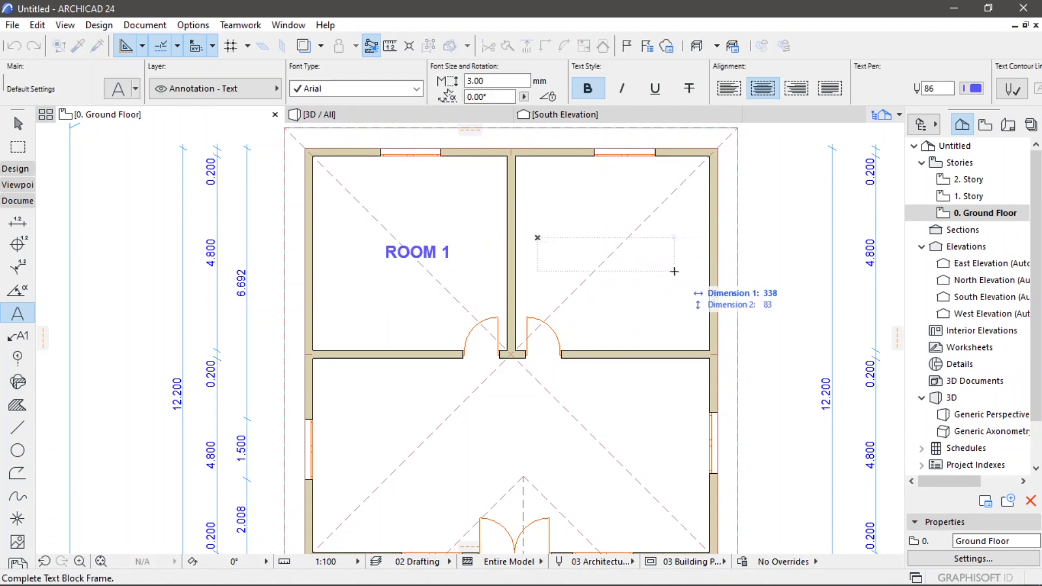
click(674, 271)
text(ROOM 2)
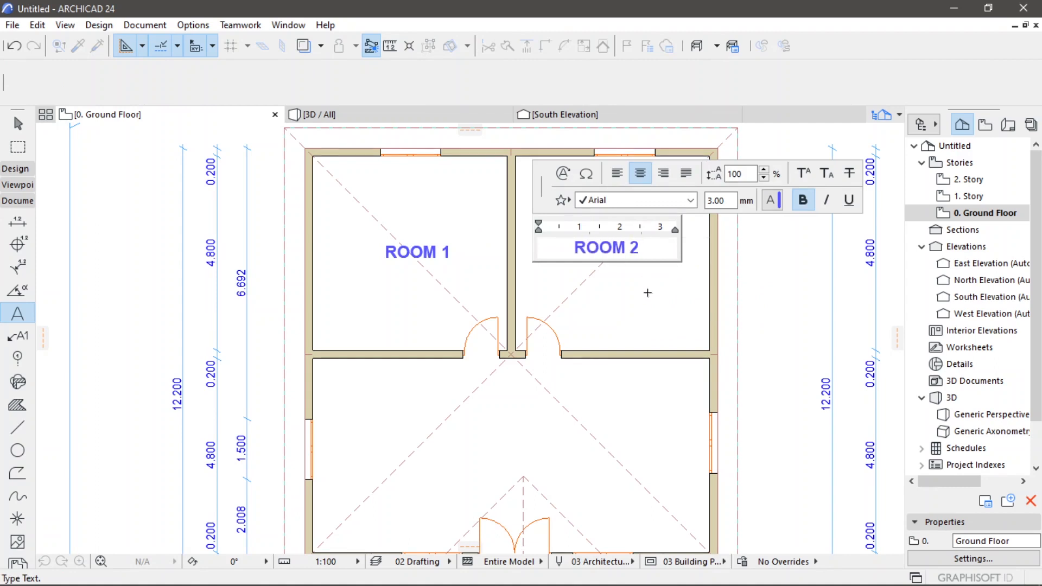
click(648, 293)
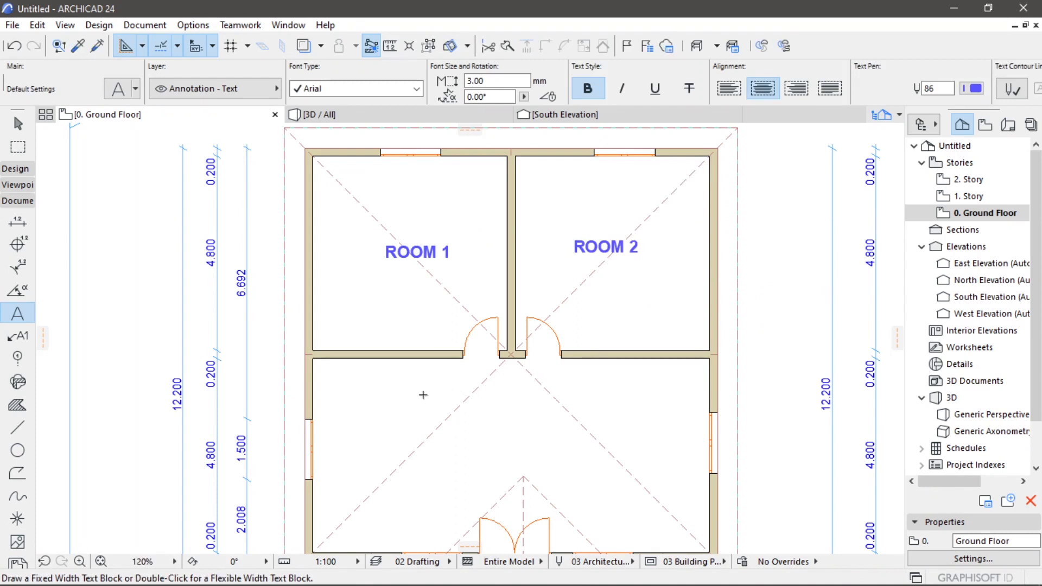
- Label the large south room with a text block reading "LIVING ROOM" between the bedroom doors and the entrance
click(418, 423)
click(594, 453)
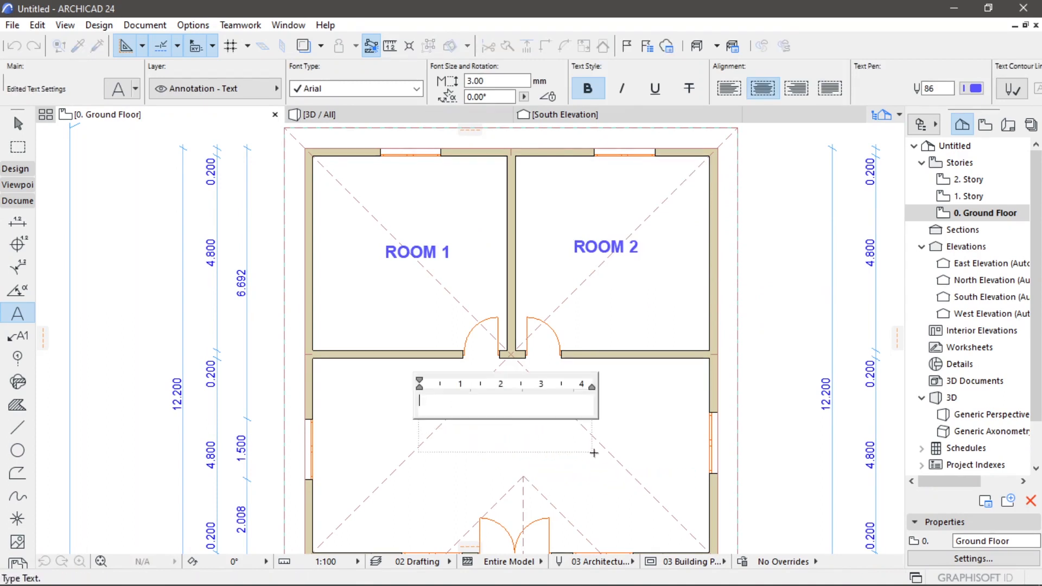
text(LI)
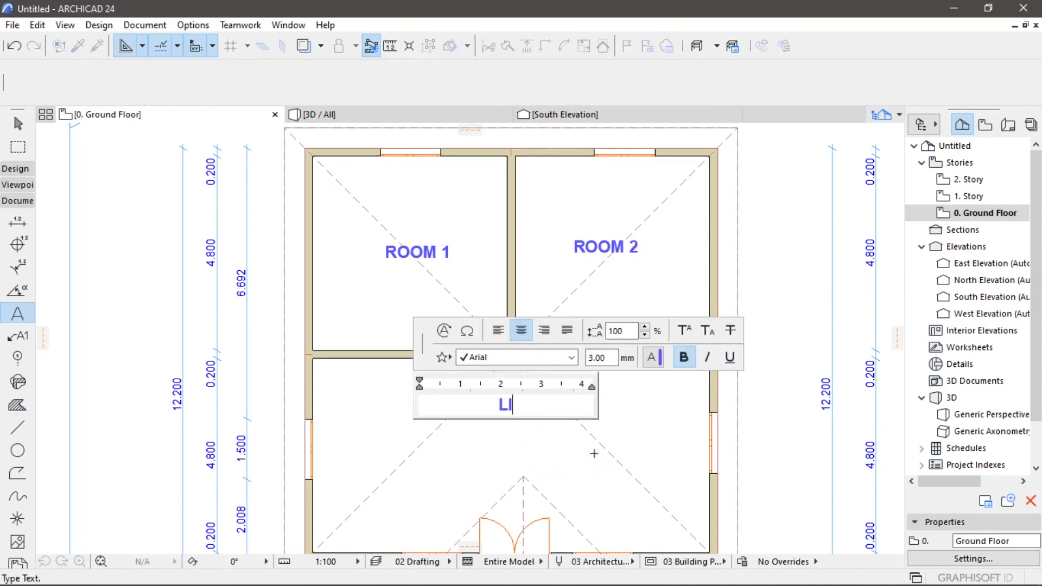
text(VIMG)
key(BackSpace)
key(BackSpace)
text(NG ROOM)
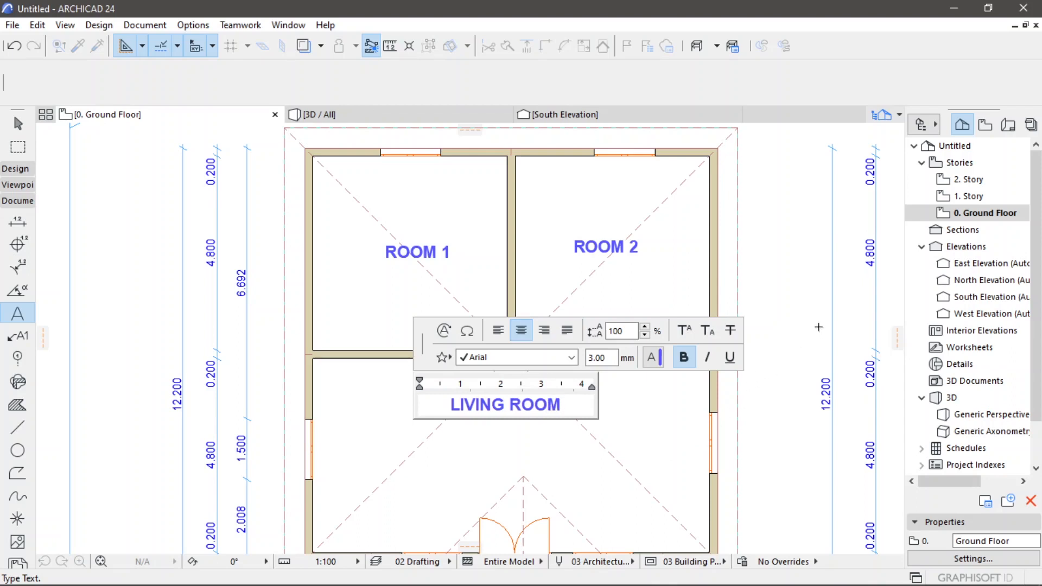
click(802, 316)
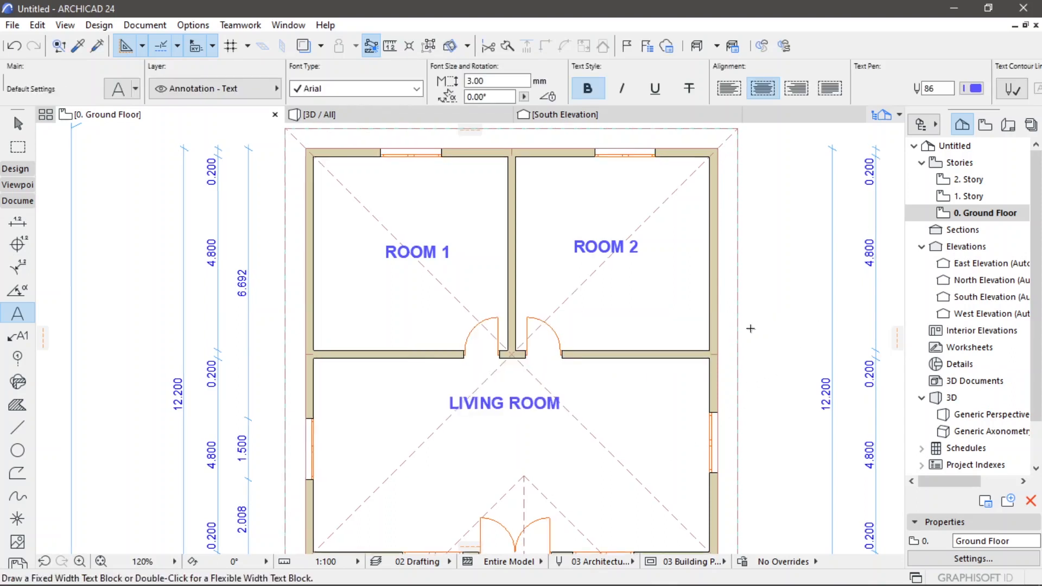
- Set the Mesh tool's default cover fill to Air Space
scroll(750, 328, down, 3)
middle_drag(752, 332, 598, 329)
scroll(592, 329, down, 2)
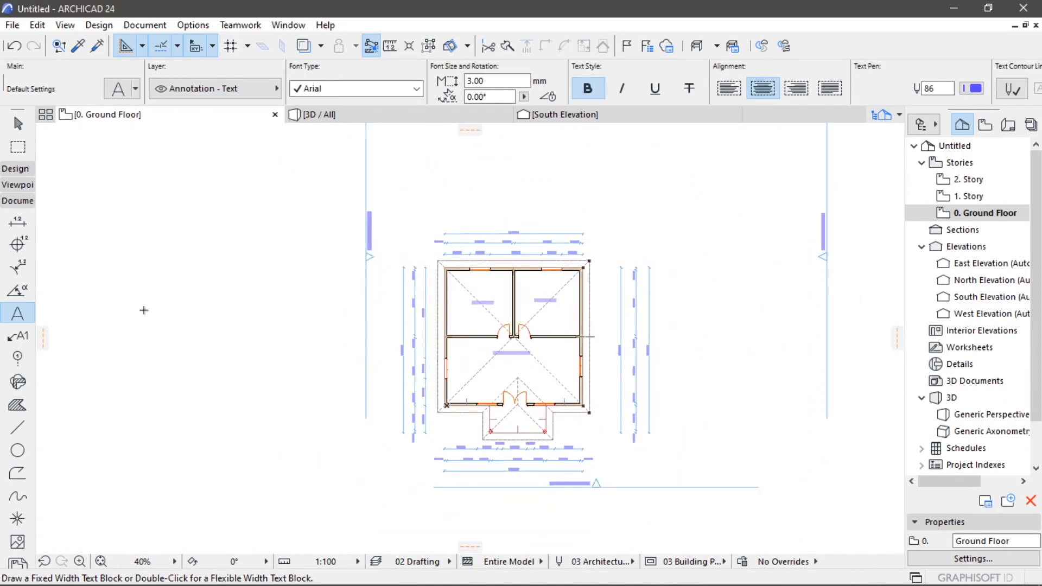
click(17, 202)
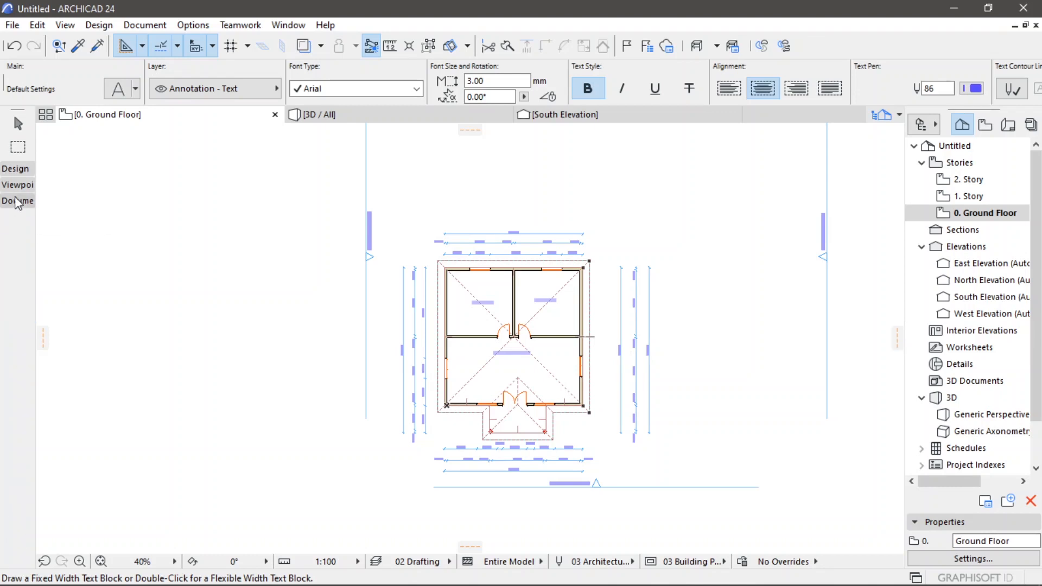
click(17, 169)
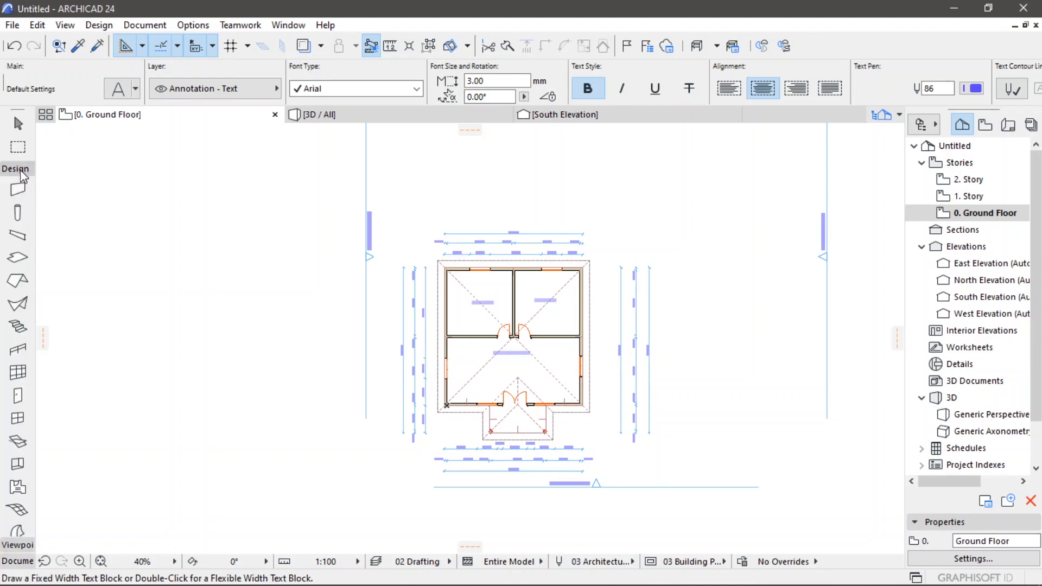
scroll(17, 353, down, 3)
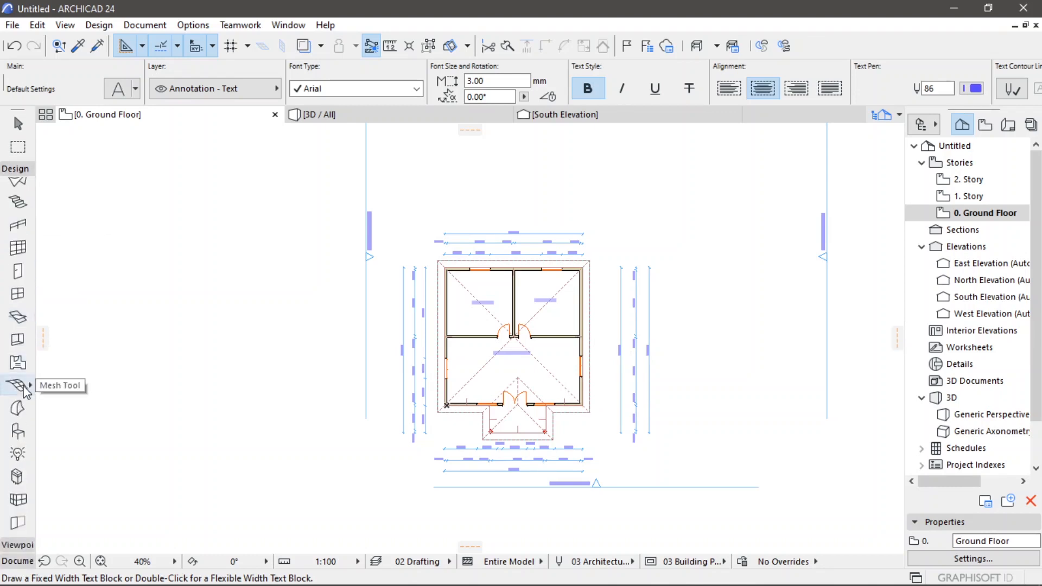
click(22, 387)
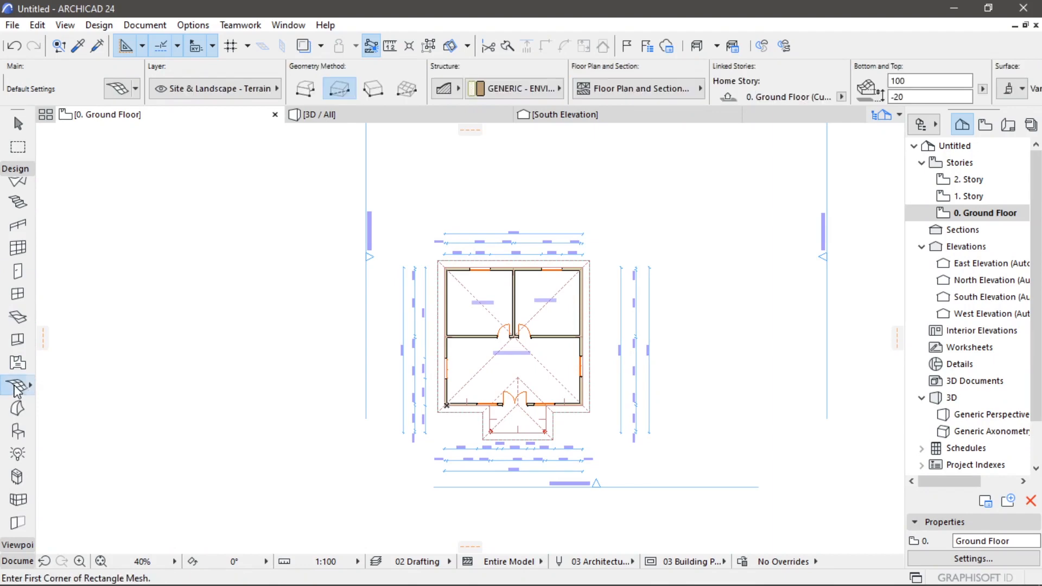
double_click(16, 386)
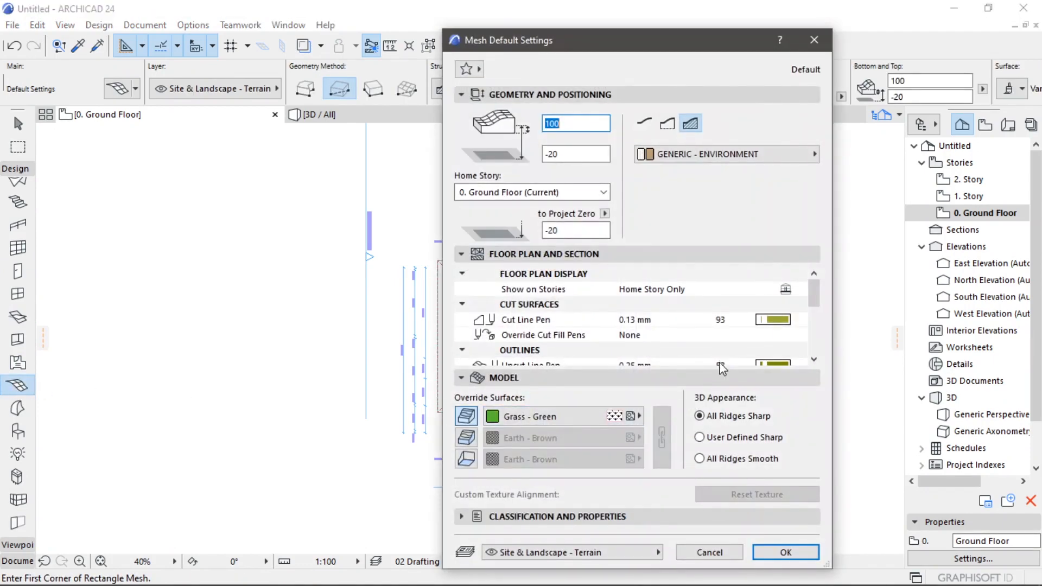
scroll(722, 343, down, 5)
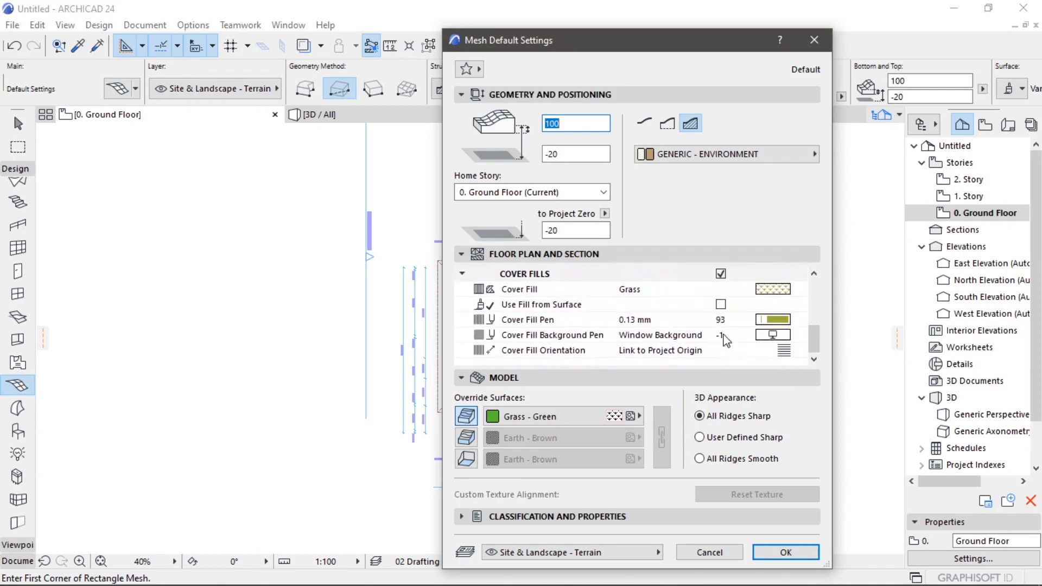
click(773, 288)
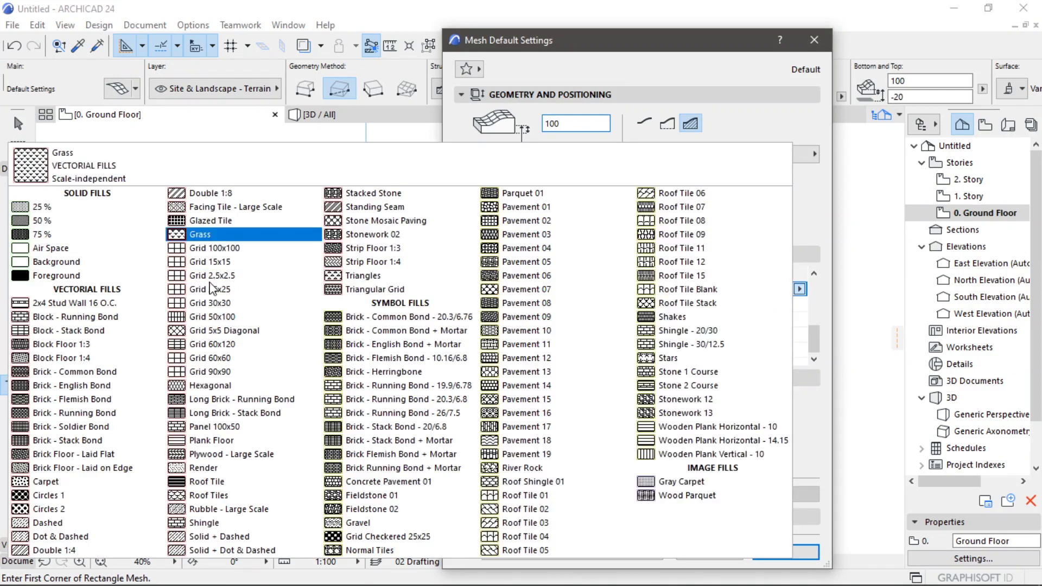
click(85, 252)
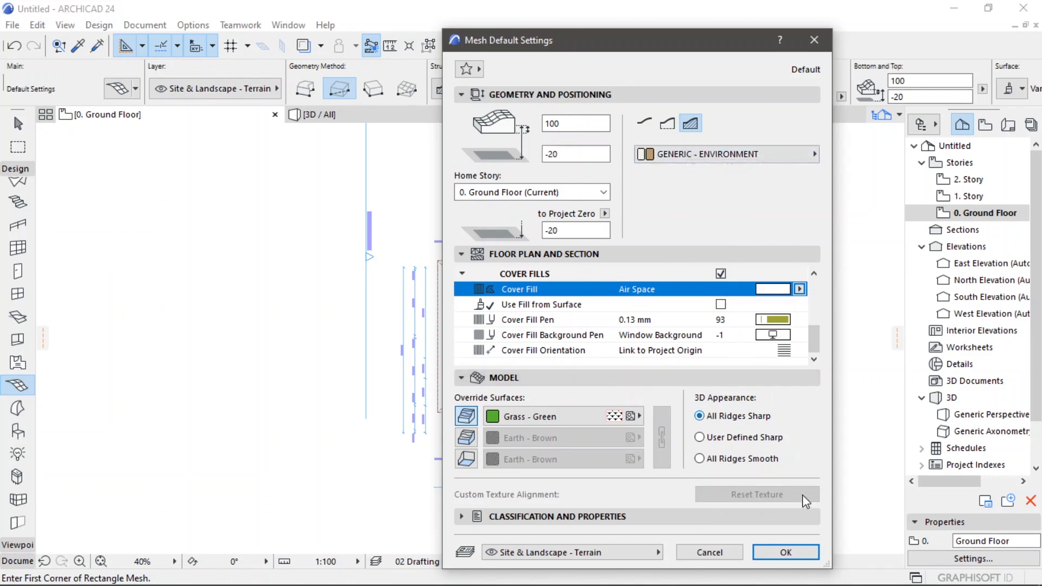
click(786, 552)
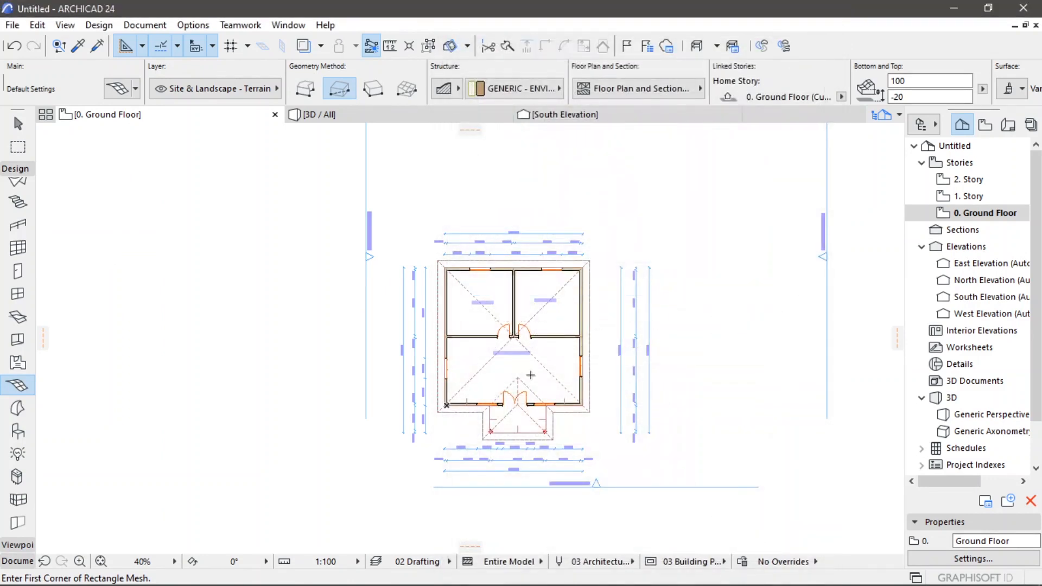
- Draw a rectangular terrain mesh about 23 m by 21 m around the house and its dimensions, and check it in 3D
click(384, 202)
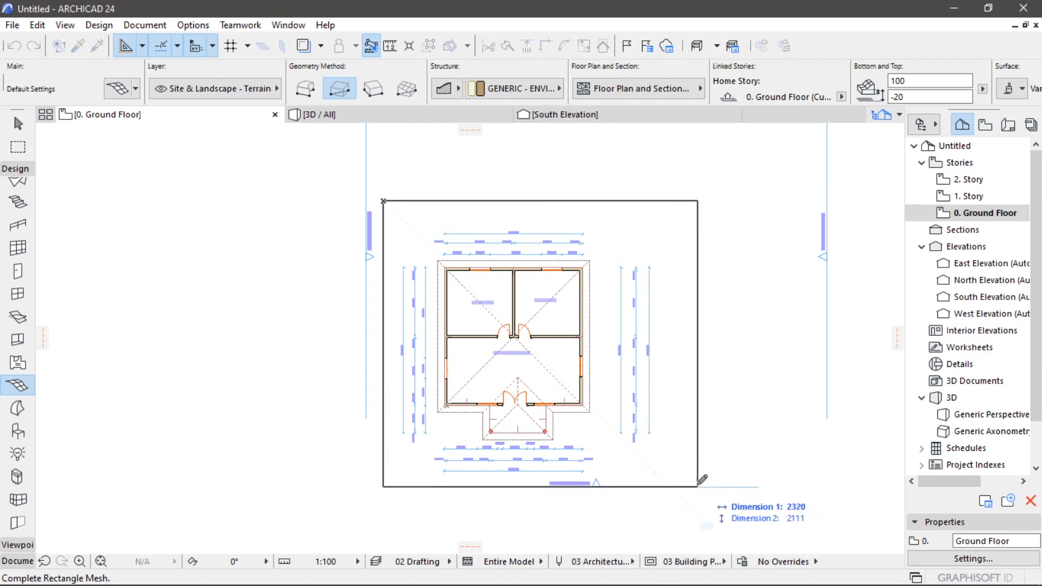
click(691, 487)
middle_drag(710, 409, 631, 416)
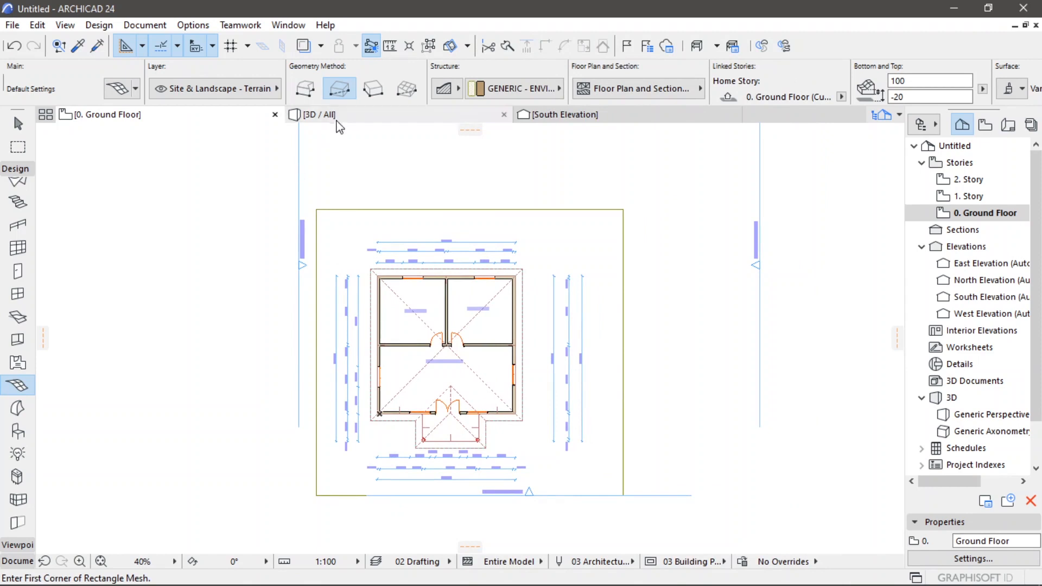
click(336, 120)
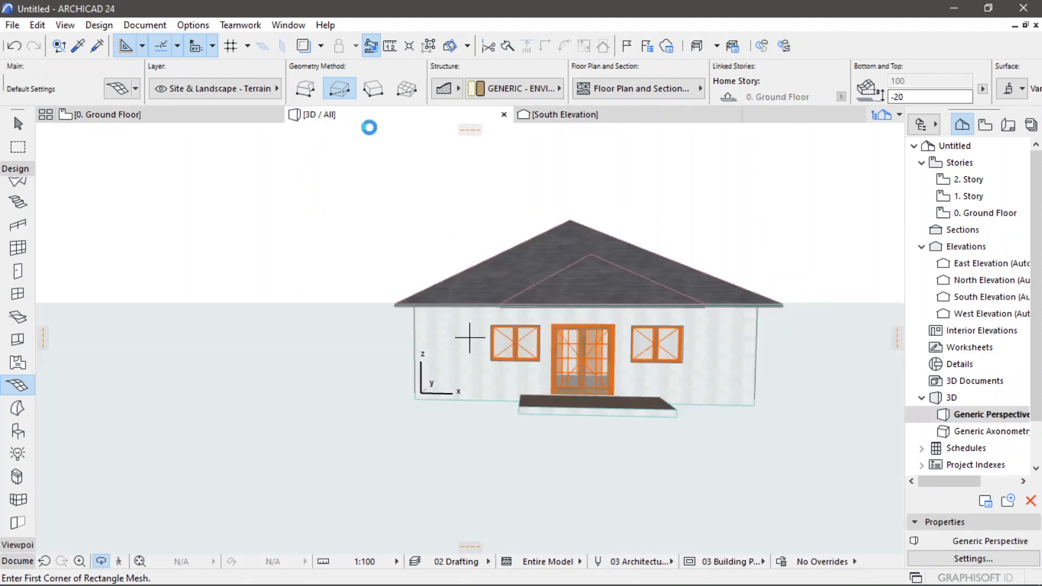
drag(430, 355, 636, 411)
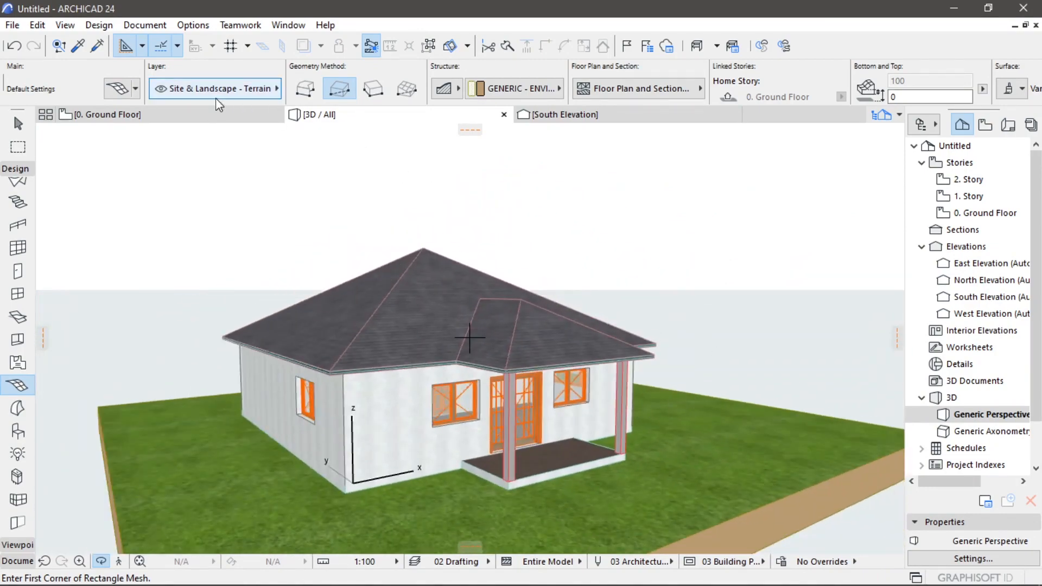
click(108, 114)
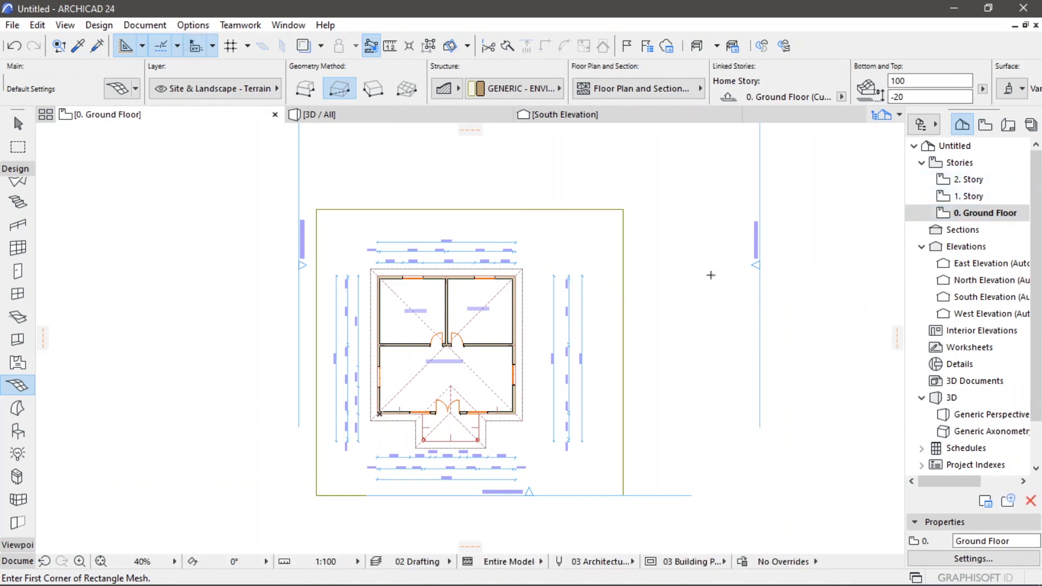
- Open the Organizer with the View Map as source and the Layout Book as destination
click(928, 124)
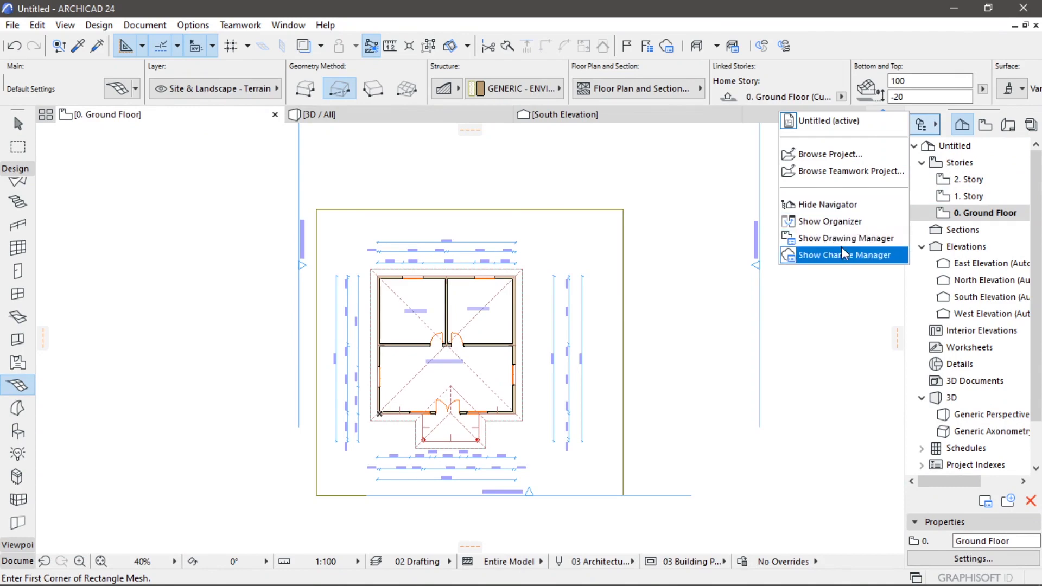
click(850, 229)
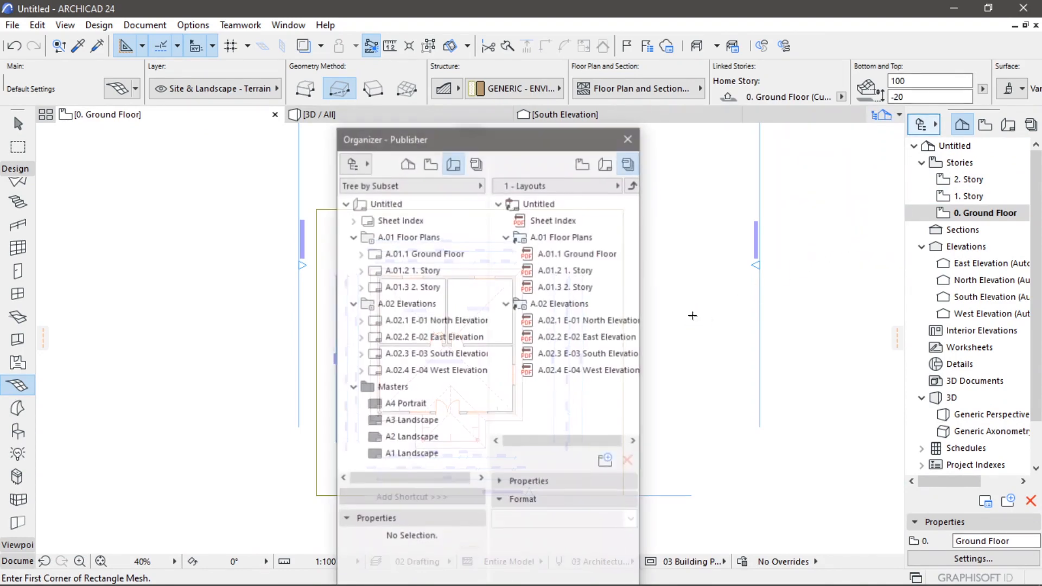
drag(547, 142, 549, 129)
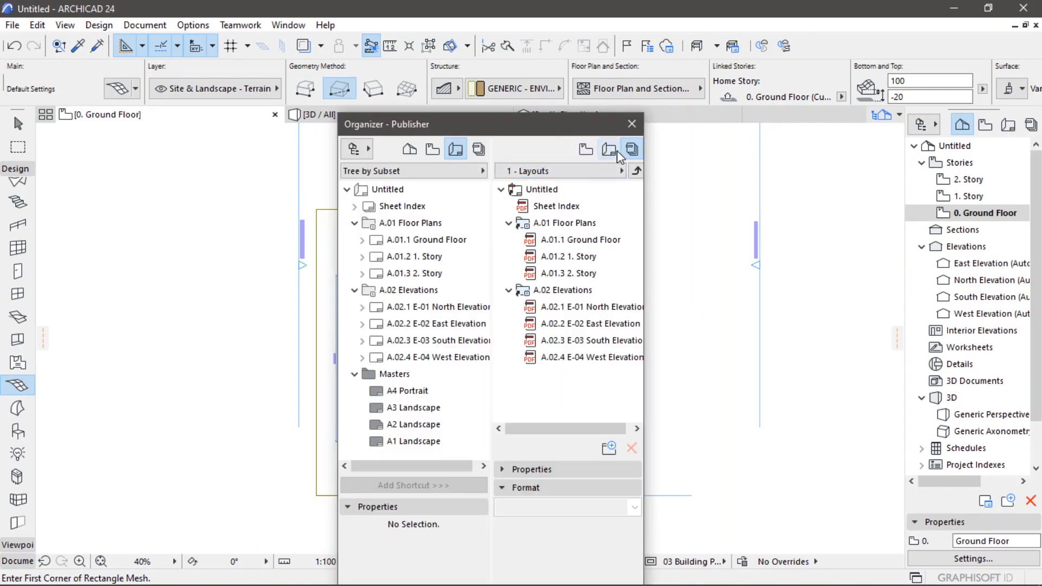
click(609, 149)
click(434, 150)
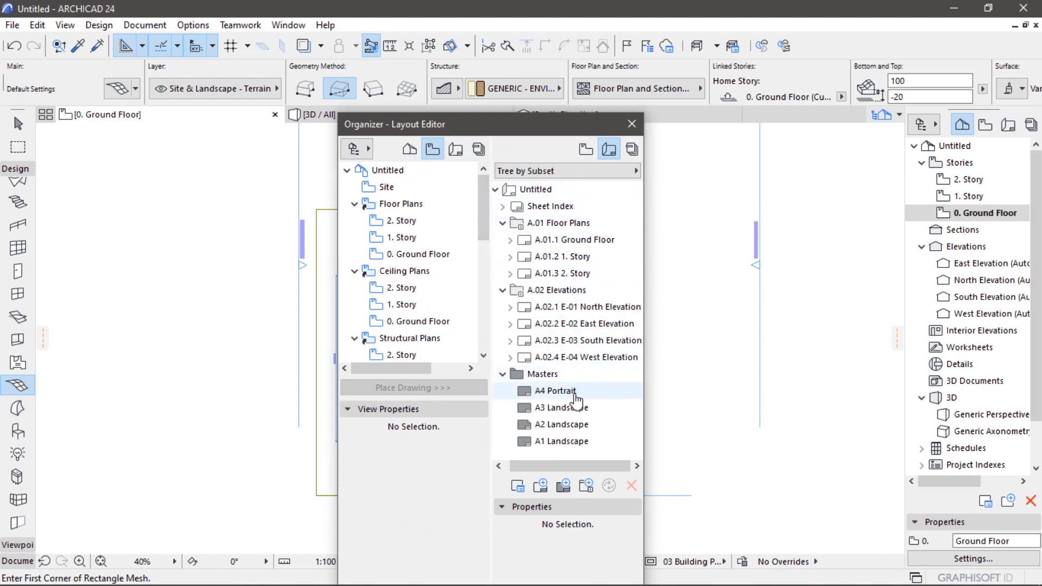
- Collapse the Floor Plans and Elevations subsets, then the whole project tree in the Layout Book
click(503, 223)
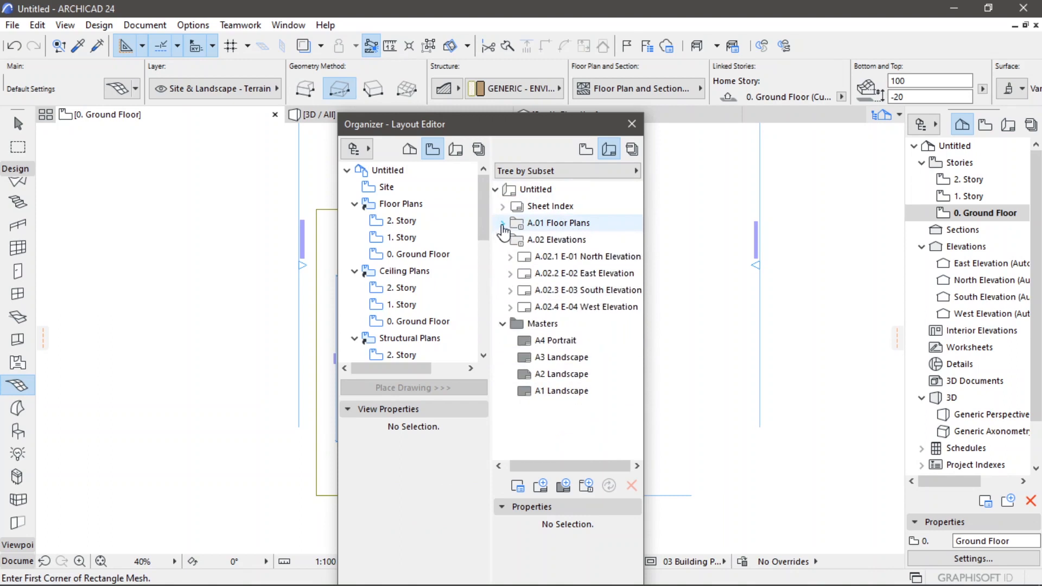
click(503, 206)
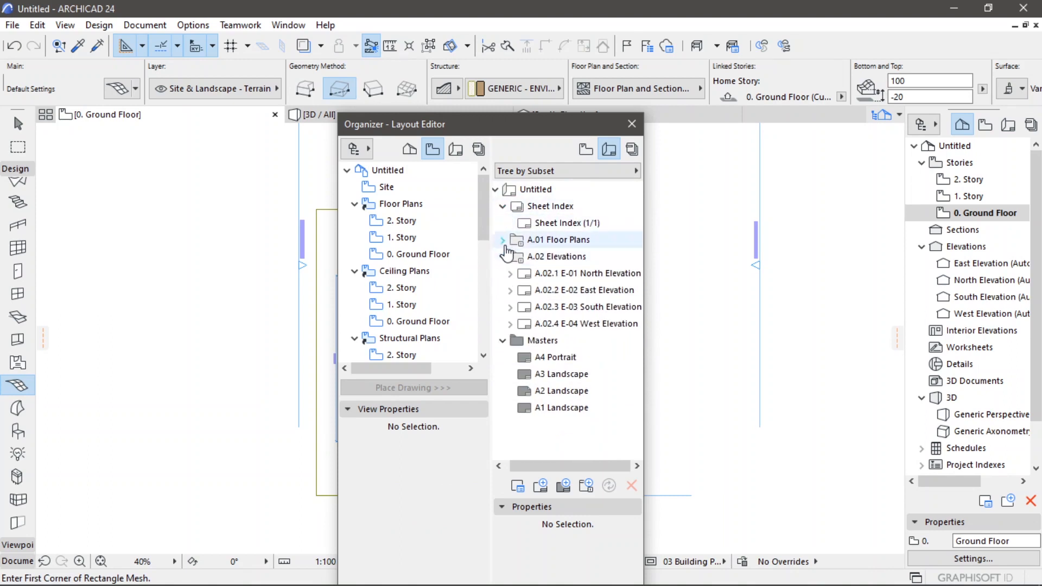
click(502, 240)
click(503, 240)
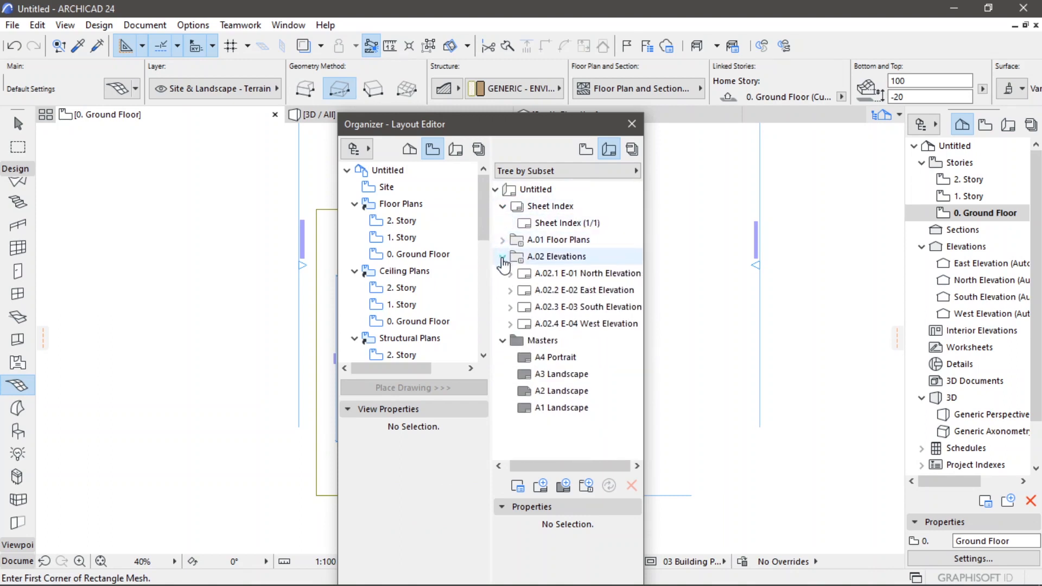
click(502, 256)
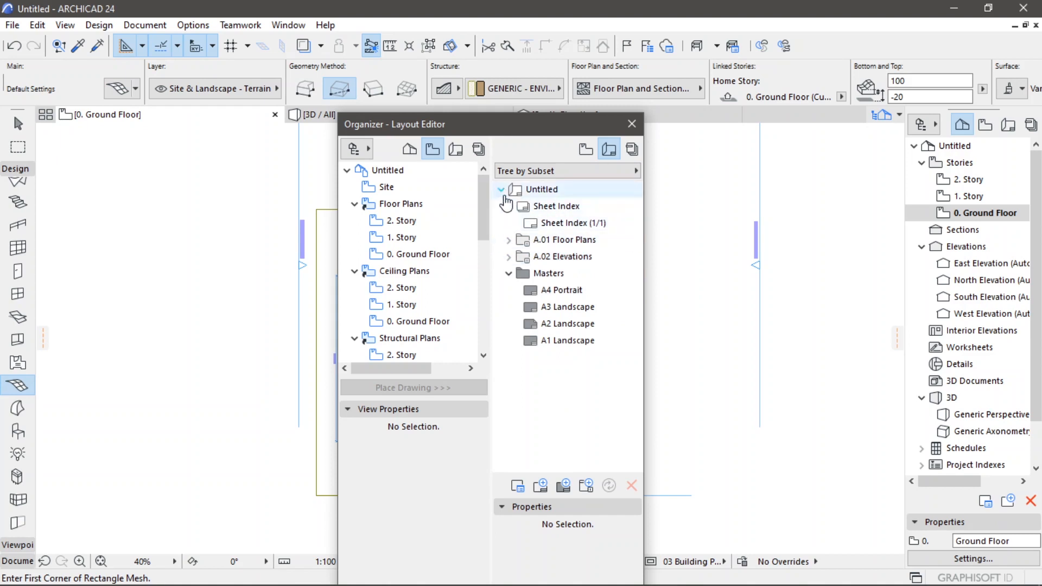
click(502, 190)
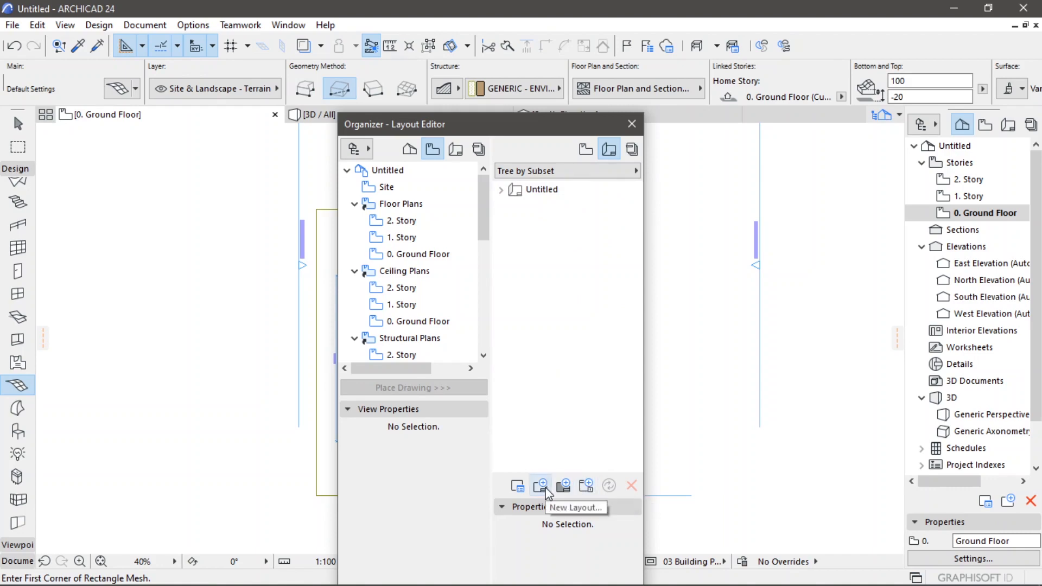
- Create a new layout named "full doc" on the A2 Landscape master
click(541, 486)
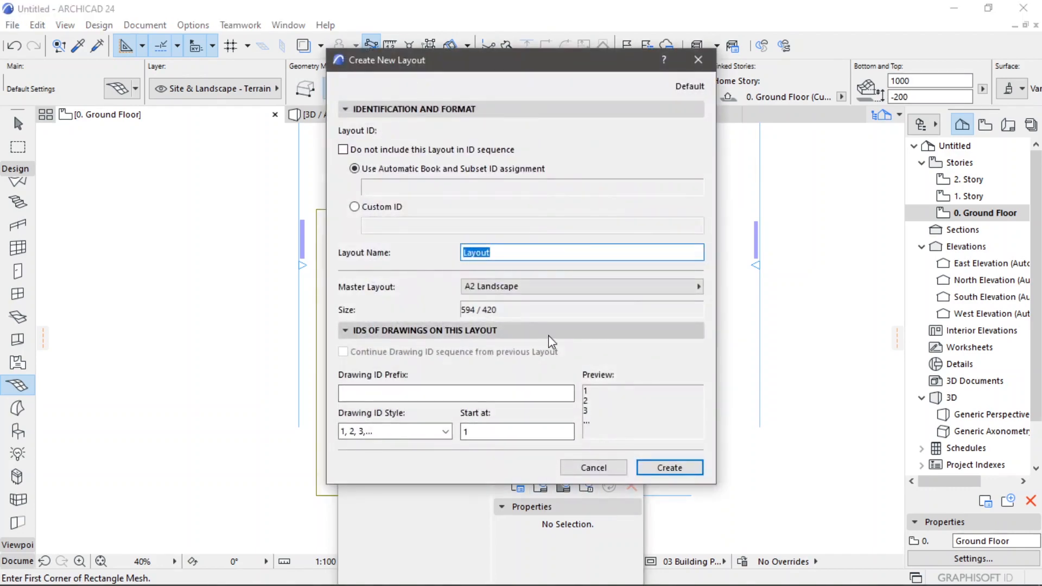
text(full doc)
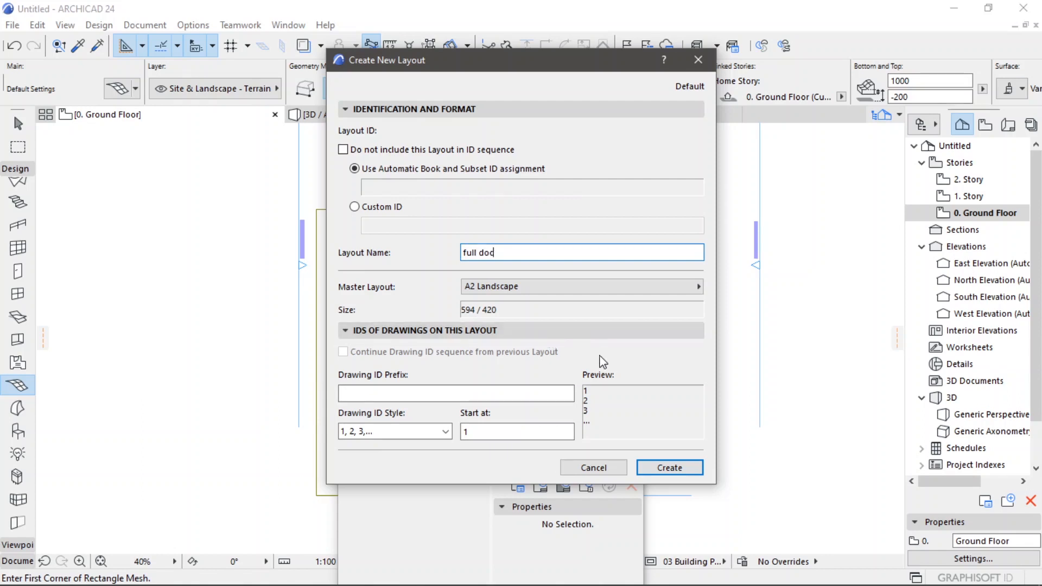
click(670, 468)
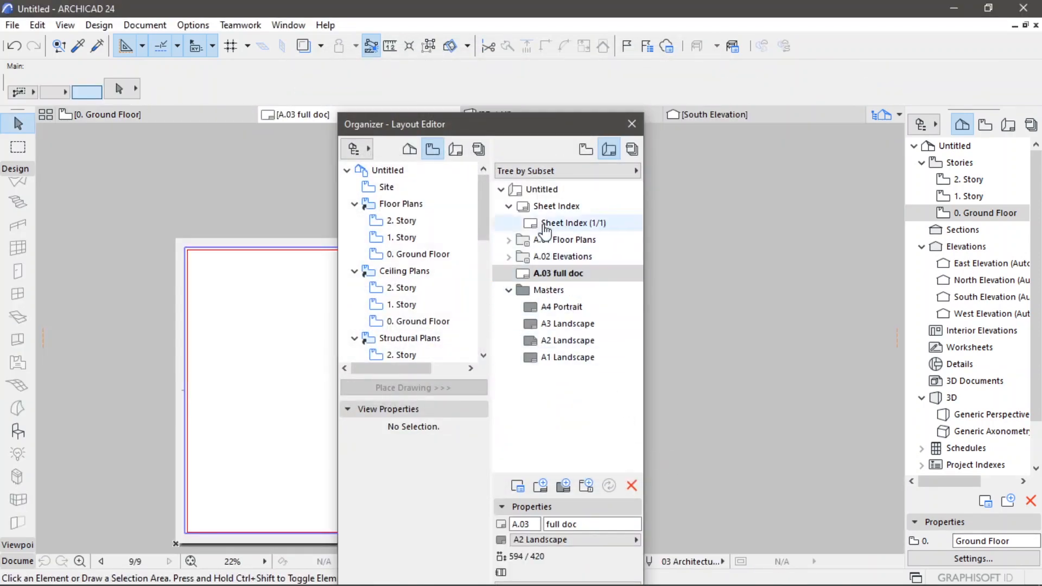
- Change the ID of the "full doc" layout to "elavation"
click(564, 174)
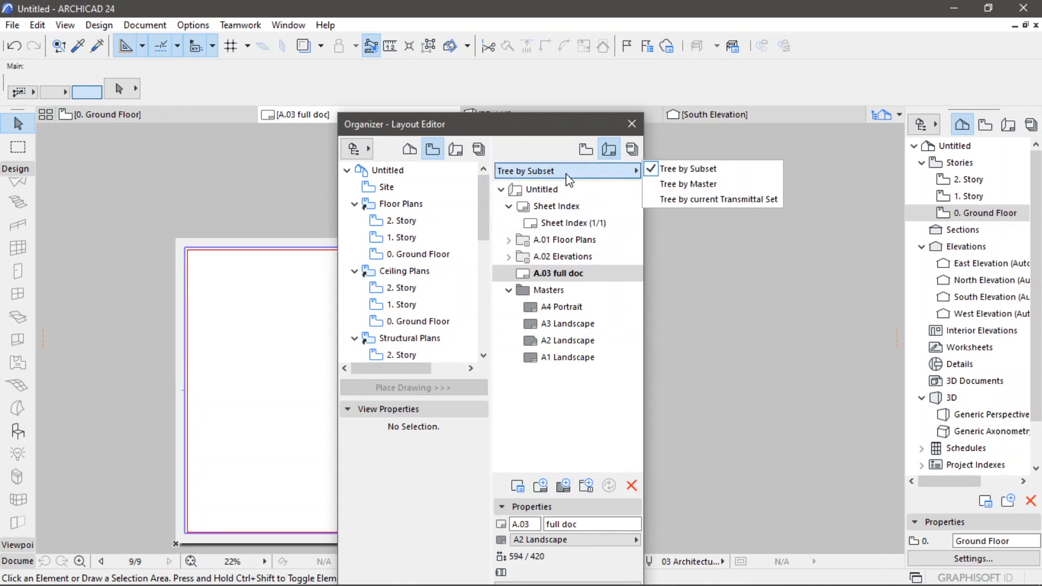
click(568, 179)
right_click(683, 274)
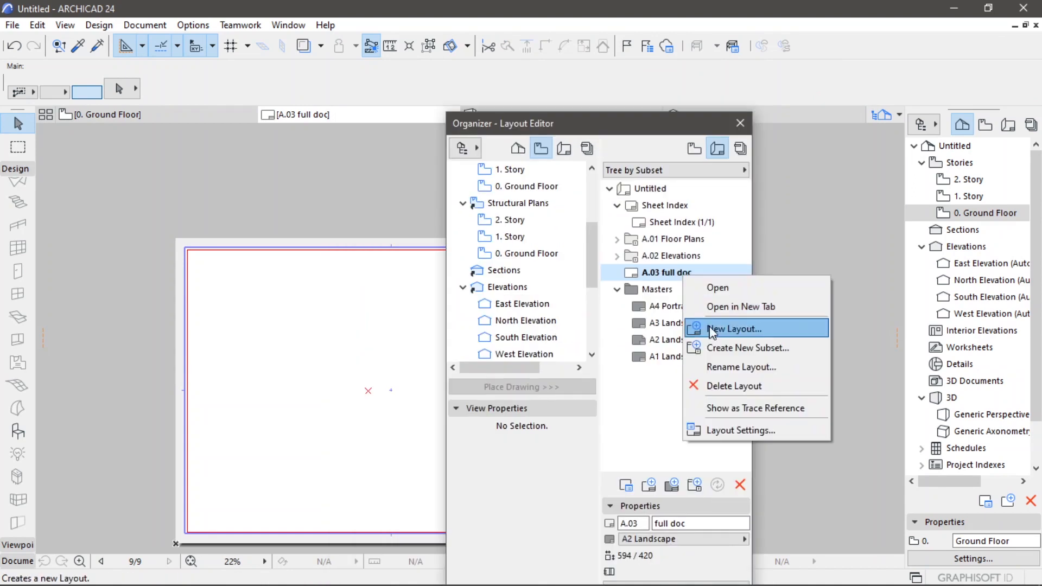
click(712, 367)
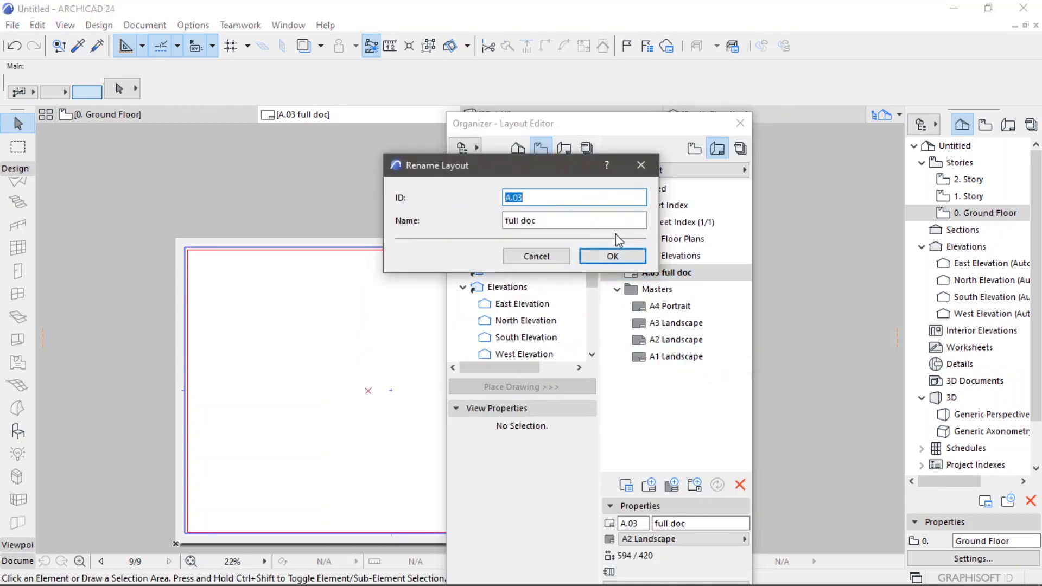
text(elavation)
click(615, 257)
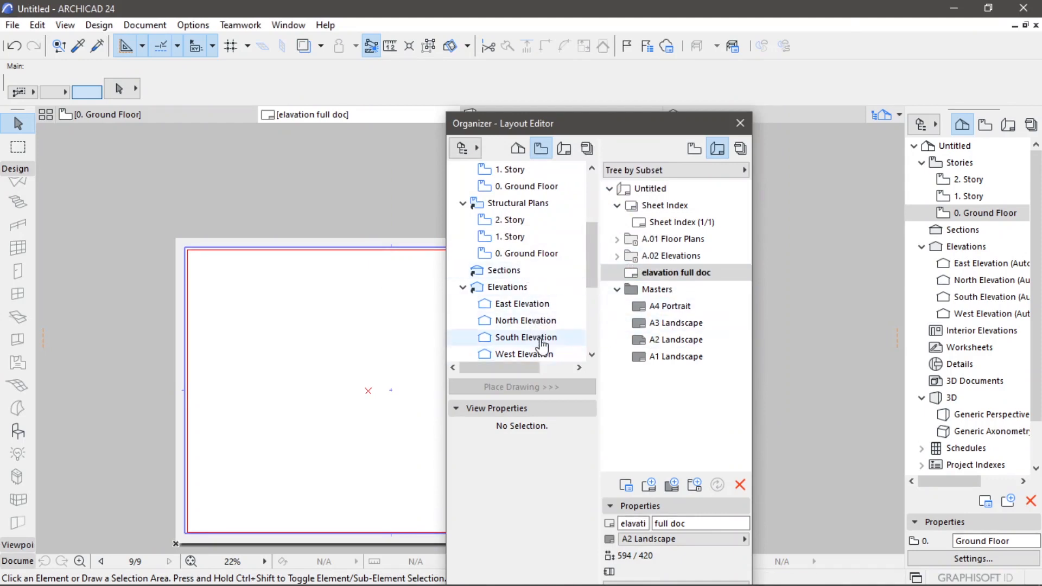
- Place the East Elevation view on the "elavation full doc" layout
click(533, 305)
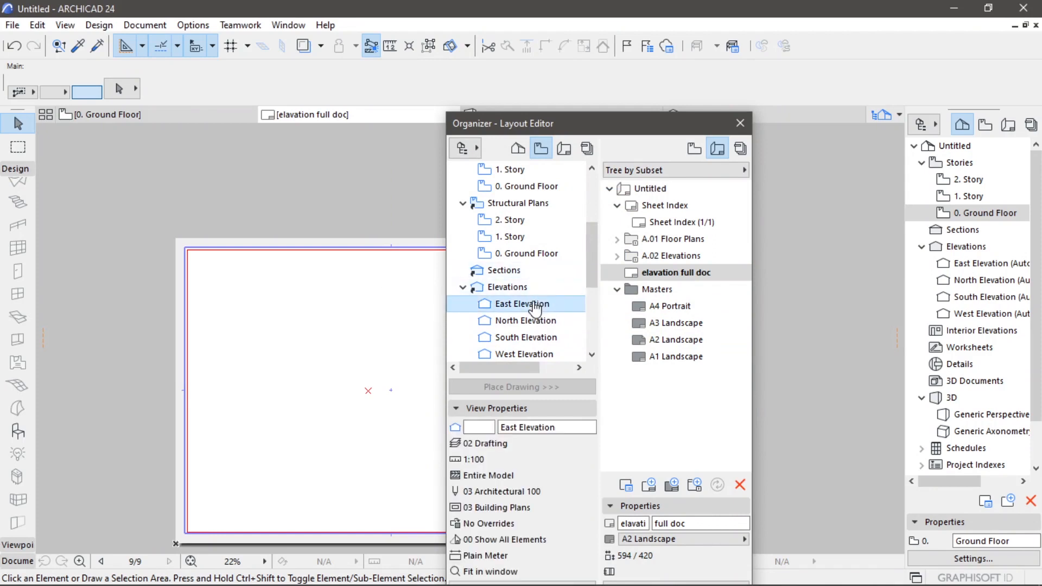
drag(504, 307, 663, 274)
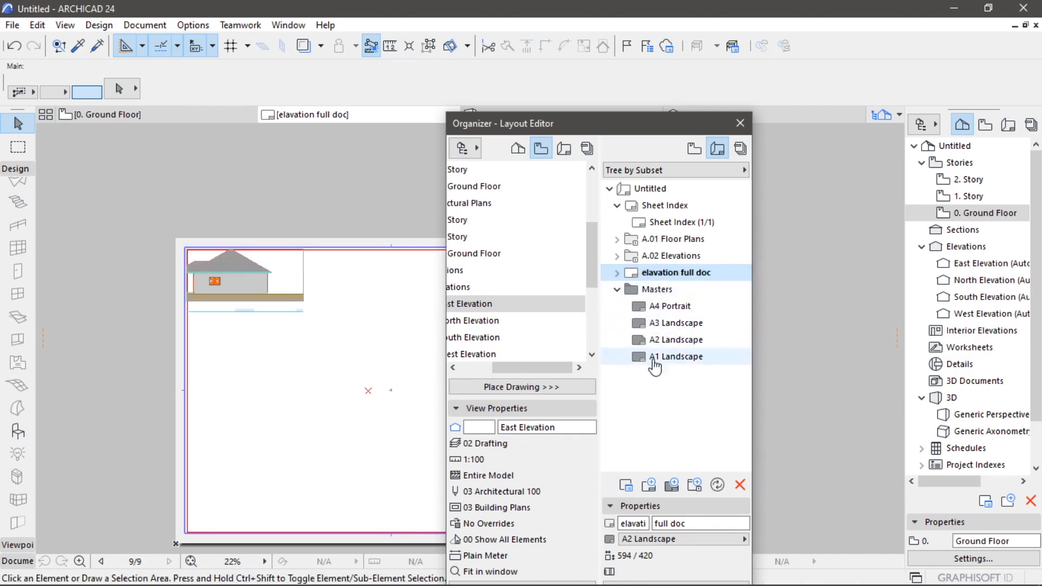
drag(642, 126, 690, 117)
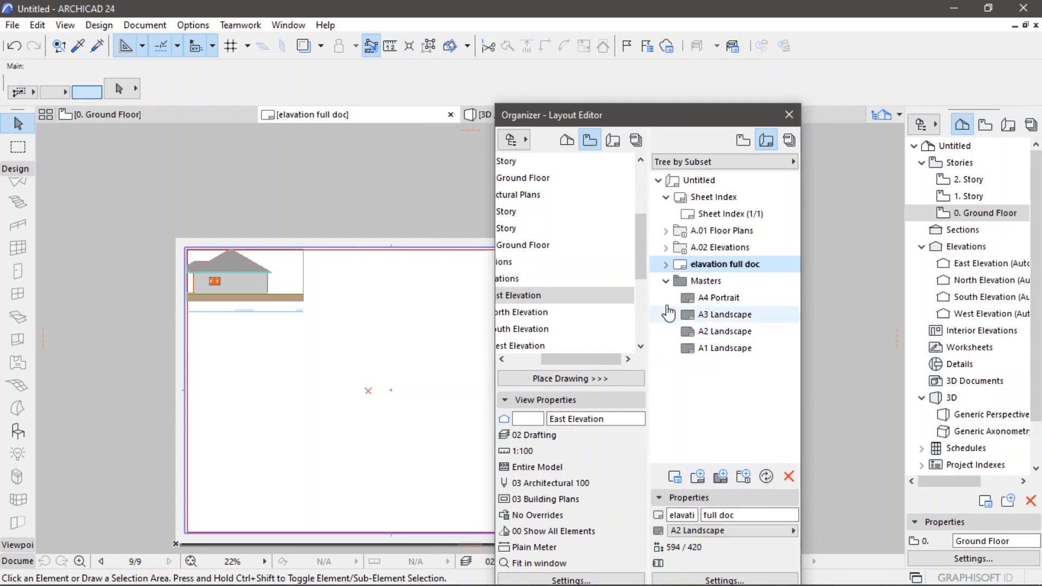
click(667, 264)
click(668, 266)
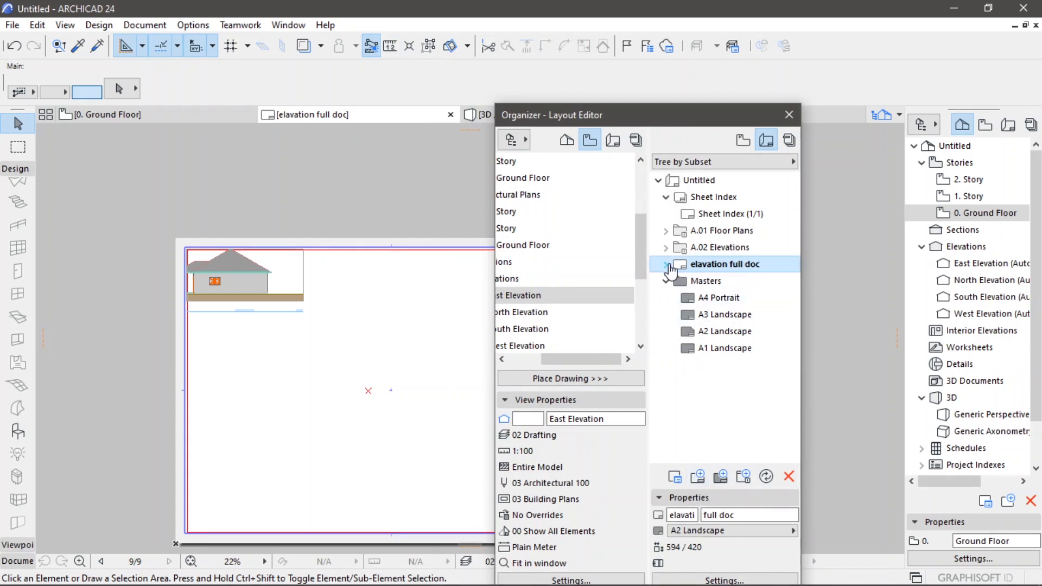
- Create a new layout named "floor plan and roof" on the A2 Landscape master
click(699, 478)
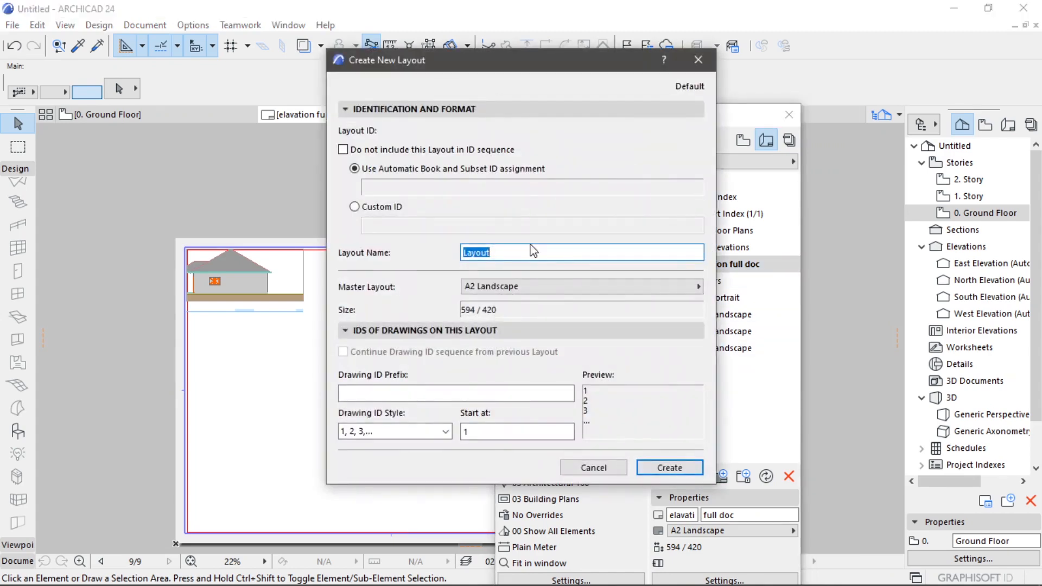
text(floor plan and roof)
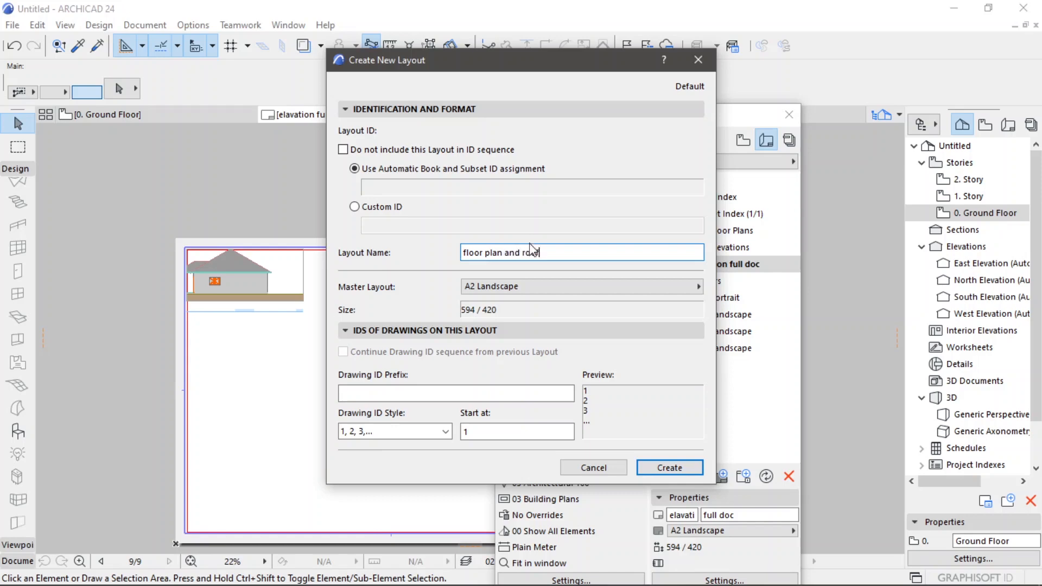
click(670, 467)
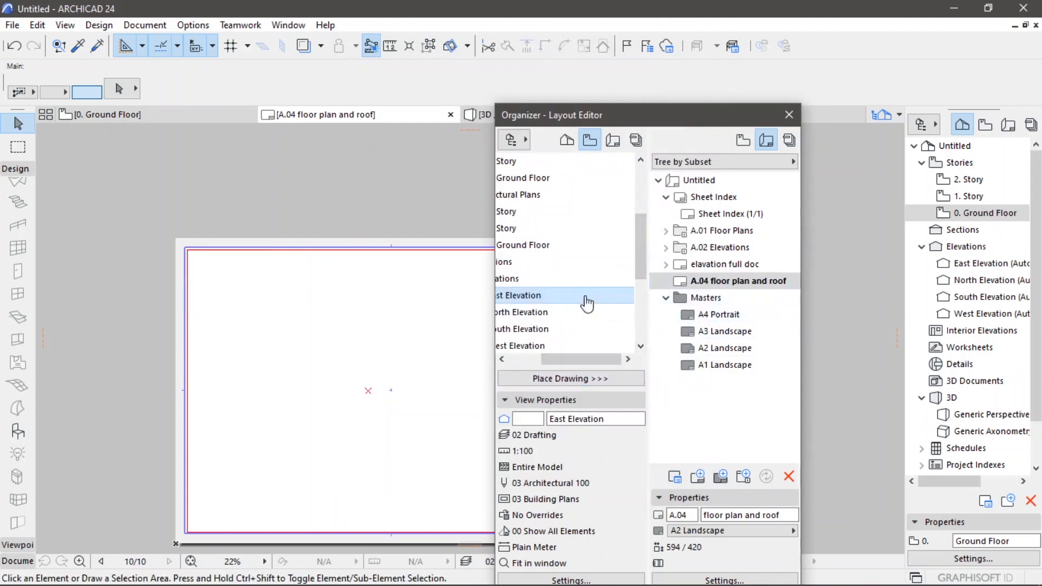
- Place the 0. Ground Floor view from Floor Plans on the "A.04 floor plan and roof" layout and open the placed drawing
scroll(583, 298, up, 2)
drag(600, 360, 566, 363)
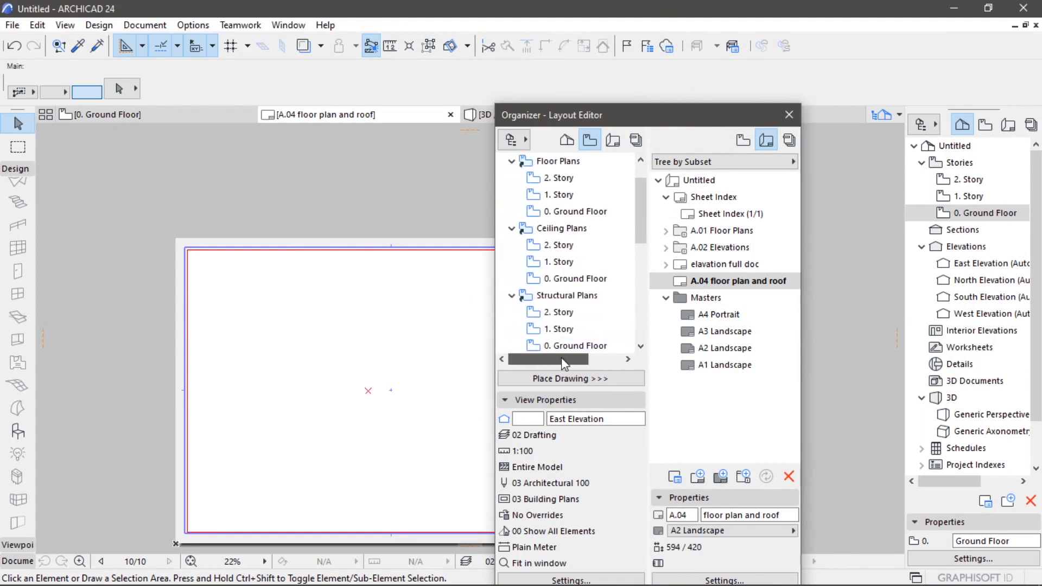
scroll(561, 266, up, 1)
double_click(564, 246)
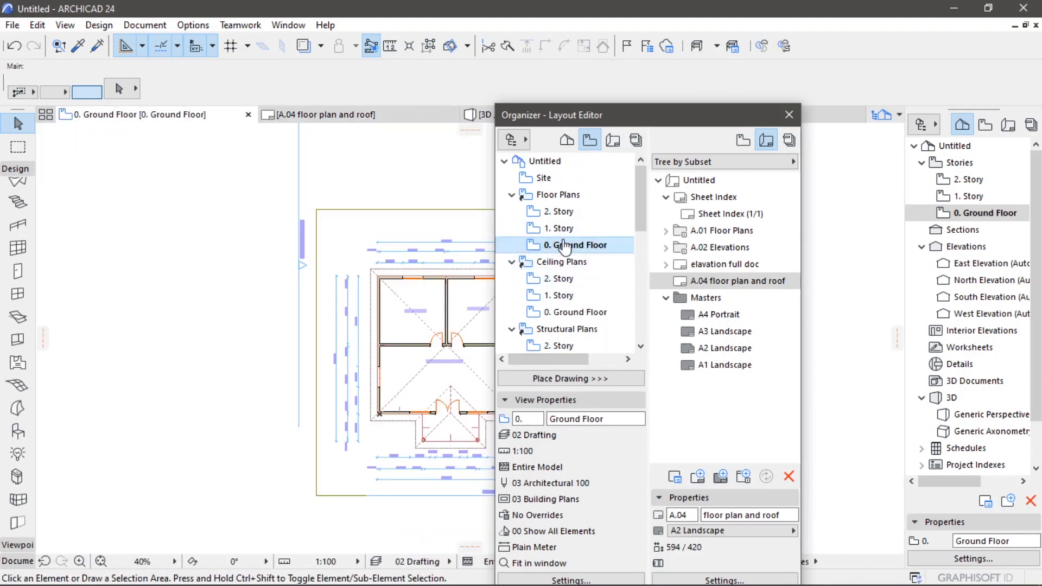
drag(562, 246, 721, 282)
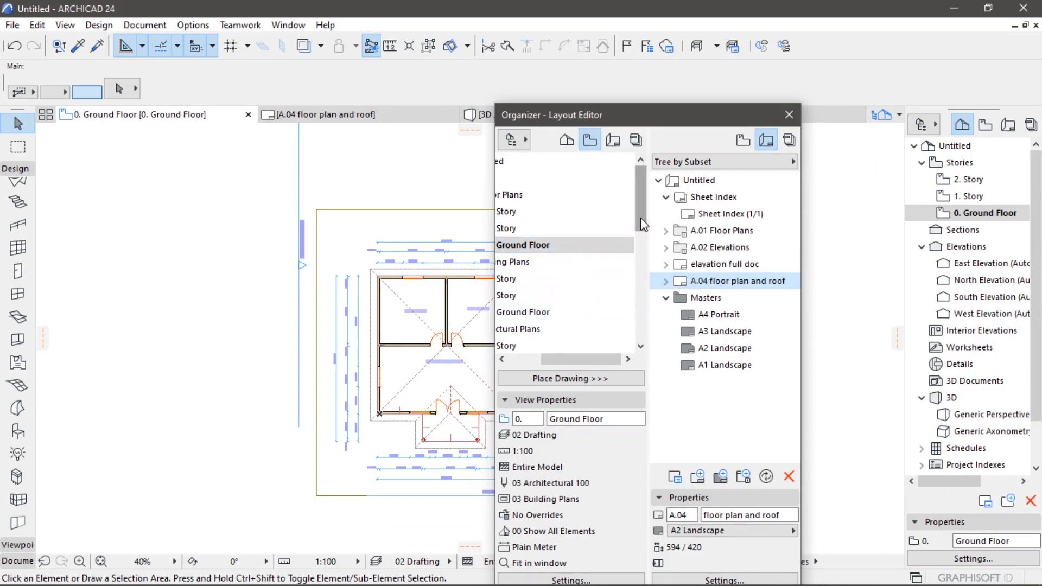
drag(594, 357, 561, 364)
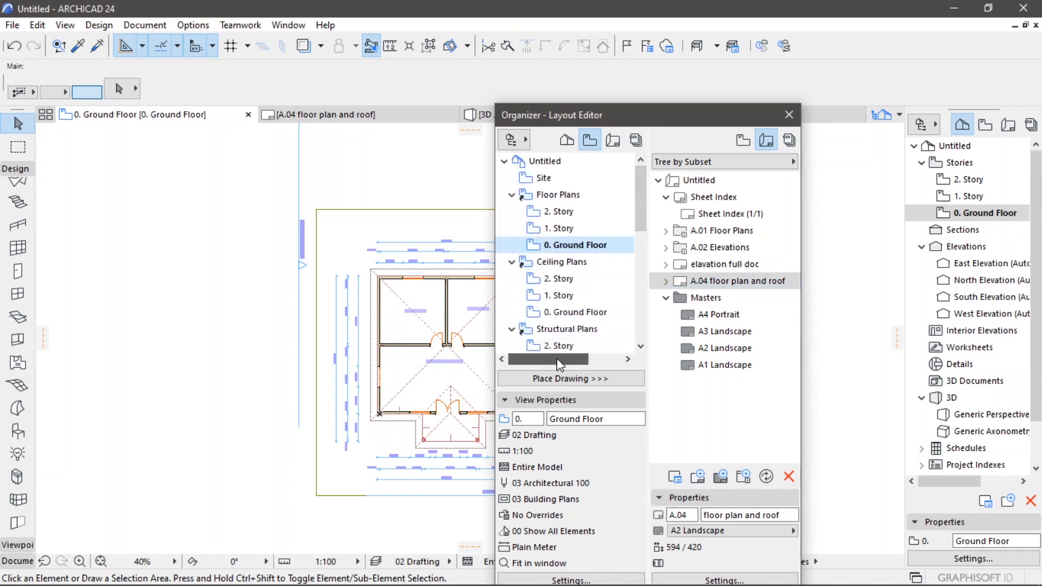
click(666, 281)
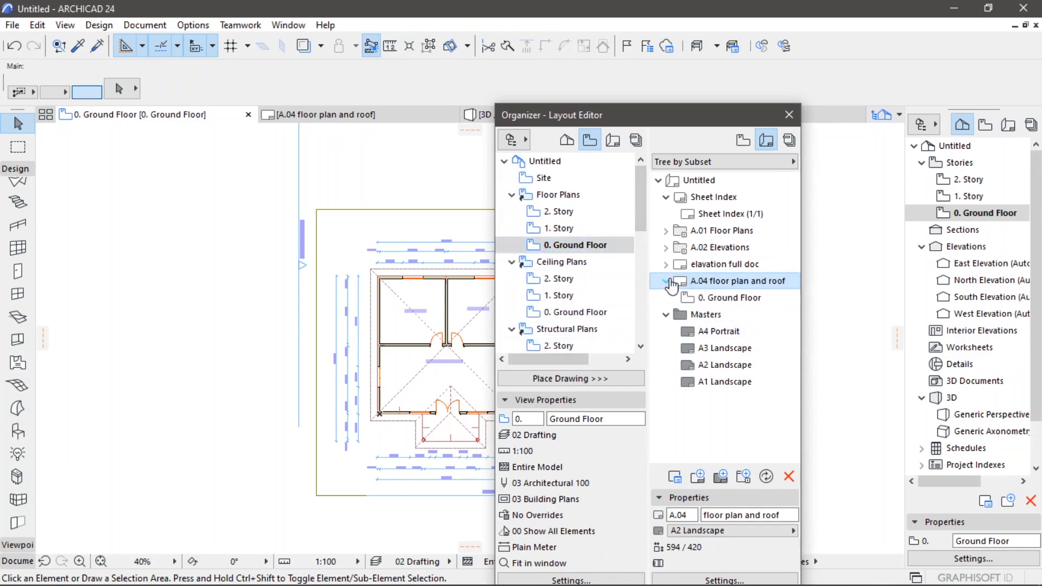
double_click(705, 298)
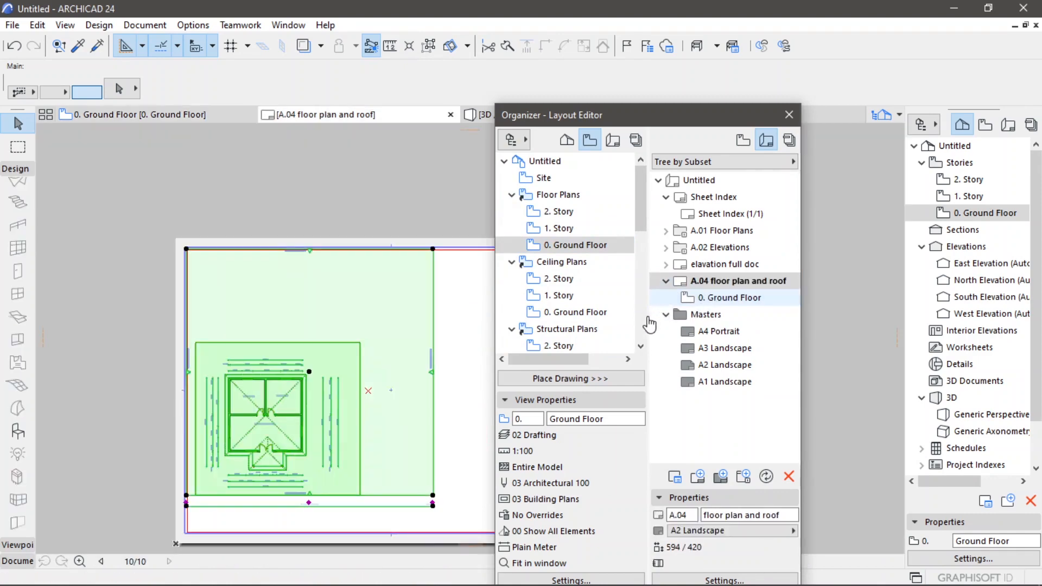
- Check the drawing on the A2 sheet, close the Organizer and return to the Ground Floor plan
drag(666, 115, 759, 130)
scroll(505, 373, down, 2)
middle_drag(505, 373, 387, 315)
drag(755, 130, 673, 107)
drag(650, 218, 659, 237)
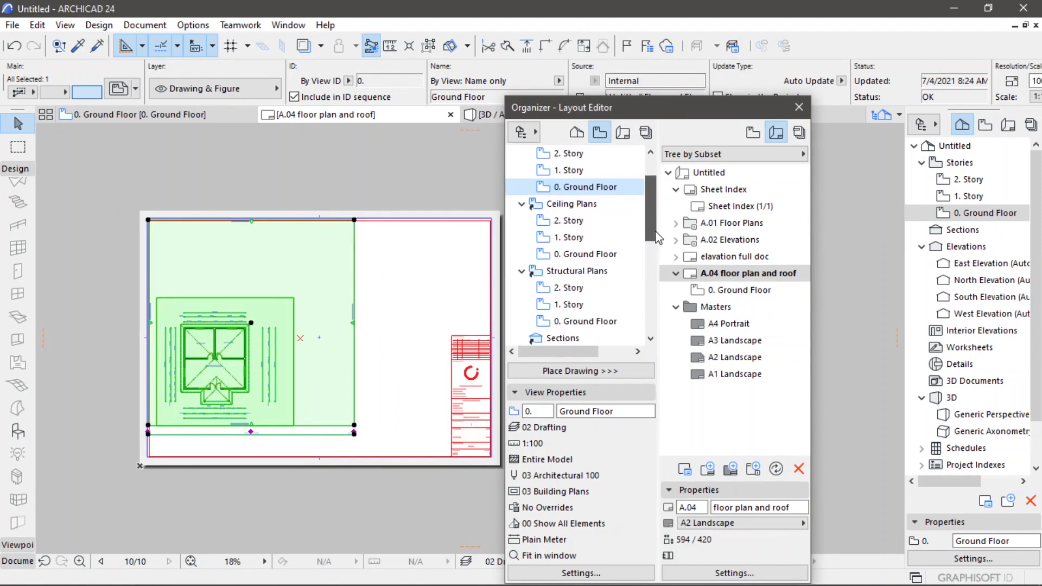
scroll(608, 295, down, 2)
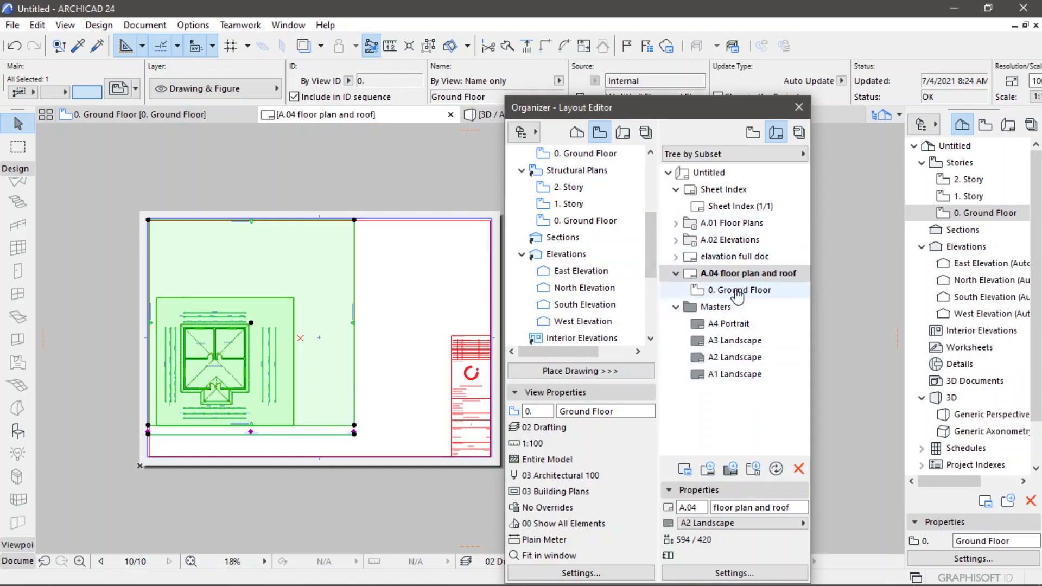
click(800, 108)
click(193, 115)
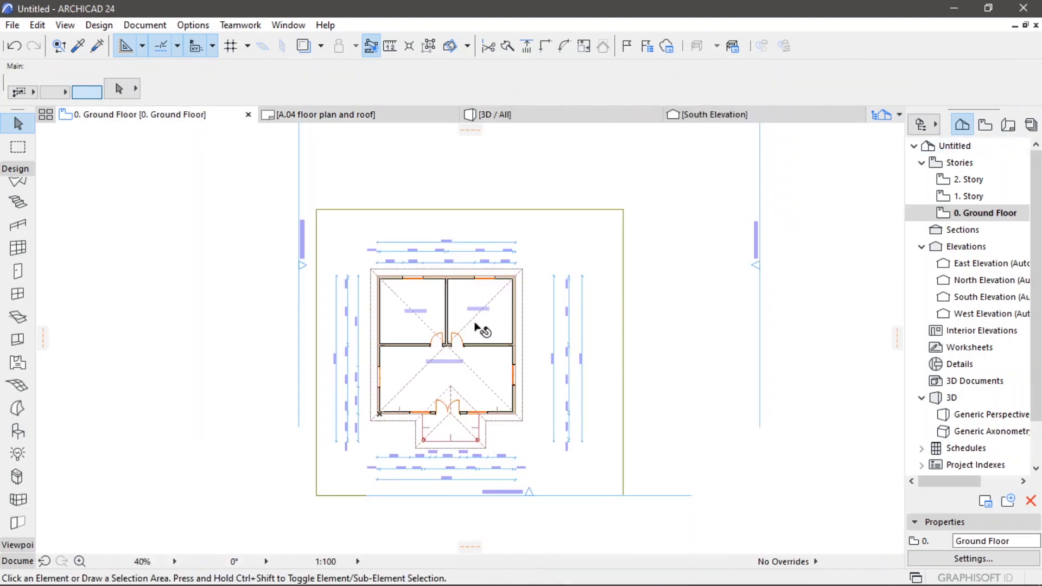
- Draw a vertical section line through Room 2 and the living room from the rear roof edge to the porch, looking west
scroll(500, 379, up, 2)
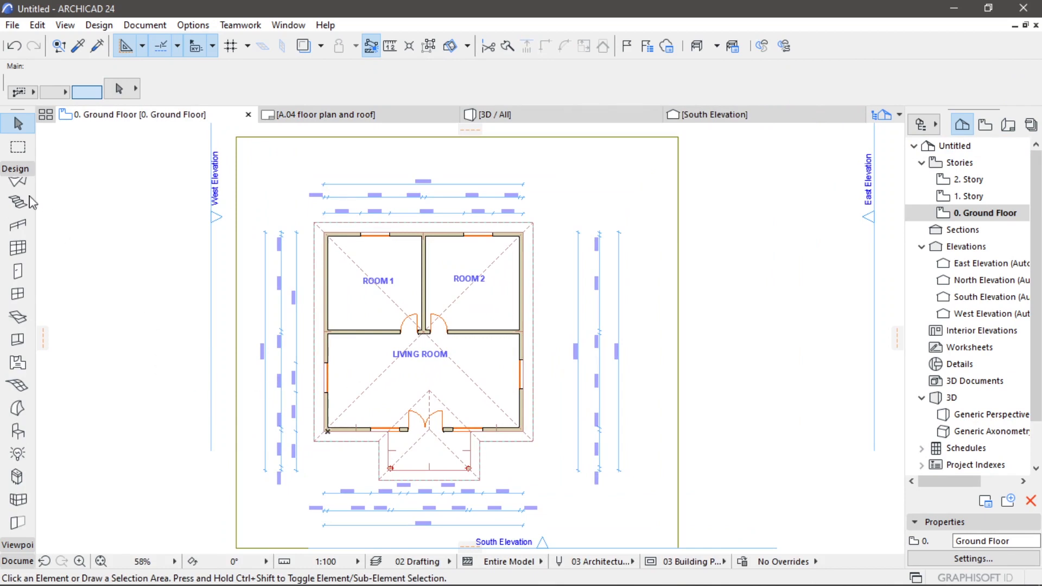
click(14, 170)
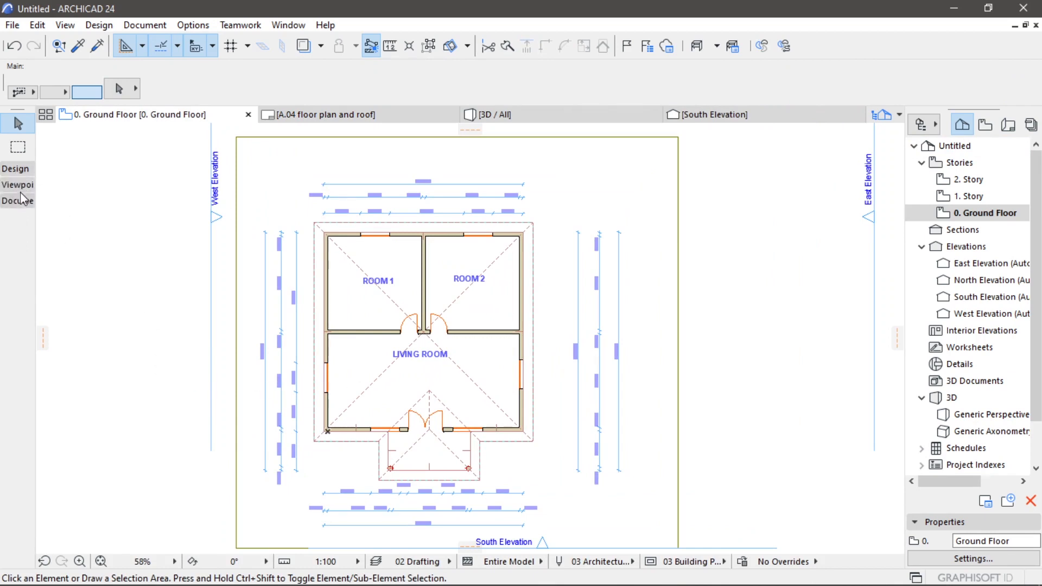
click(18, 186)
click(20, 206)
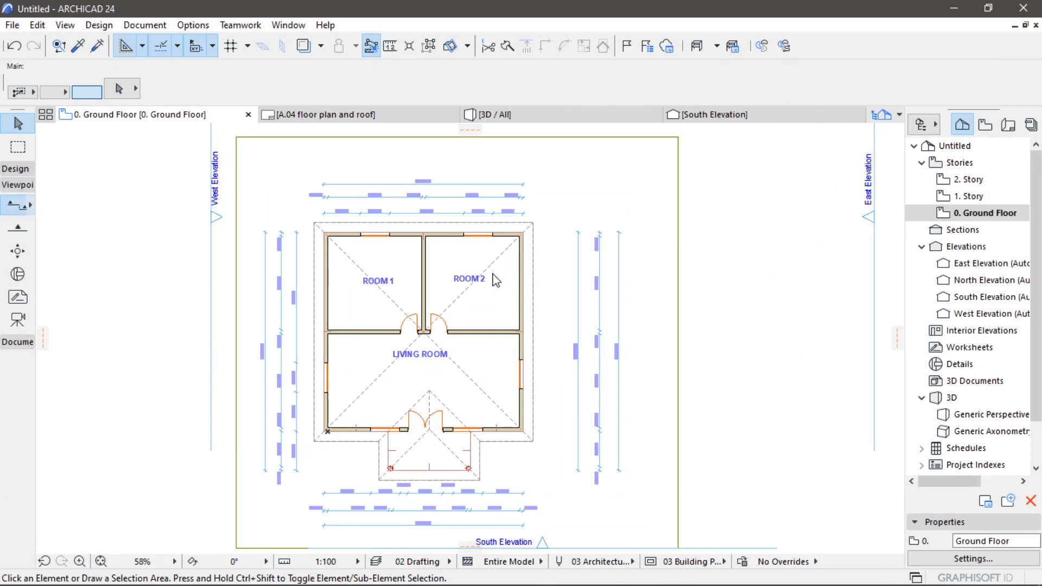
click(474, 223)
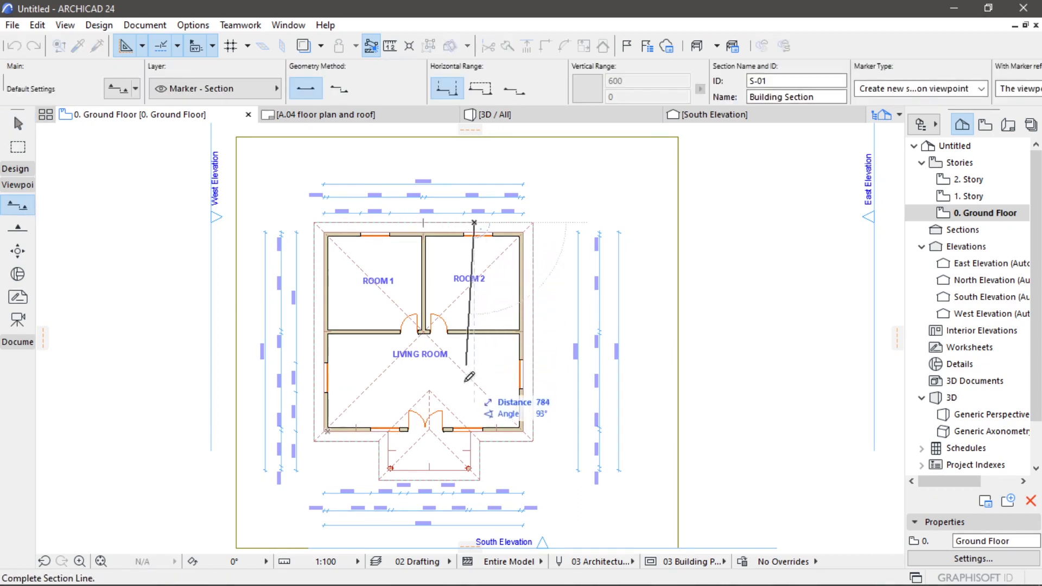
click(476, 445)
click(465, 334)
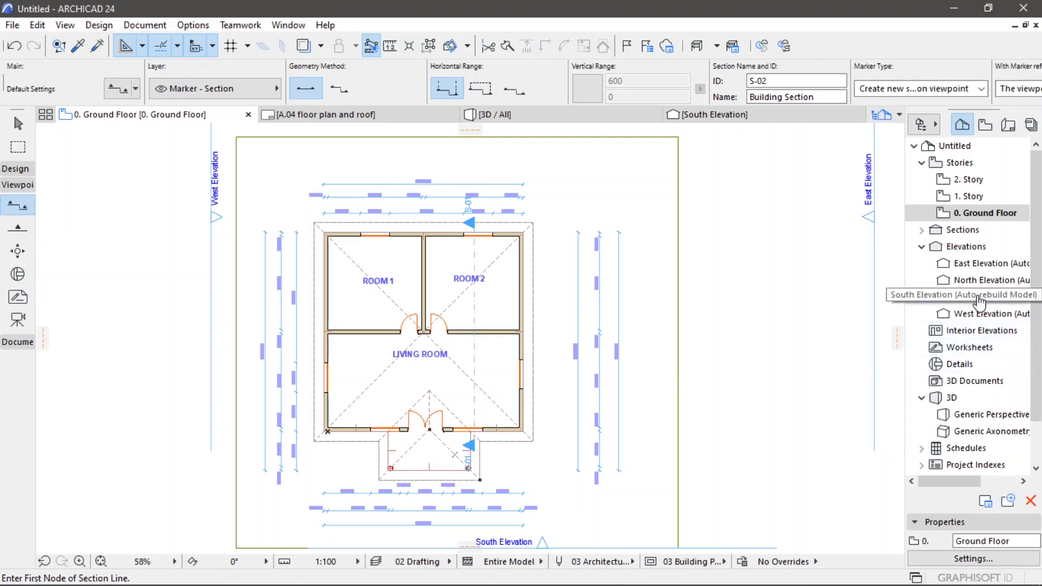
- Open the S-01 Building Section and extend its porch-side boundary outward beyond the porch roof
click(922, 231)
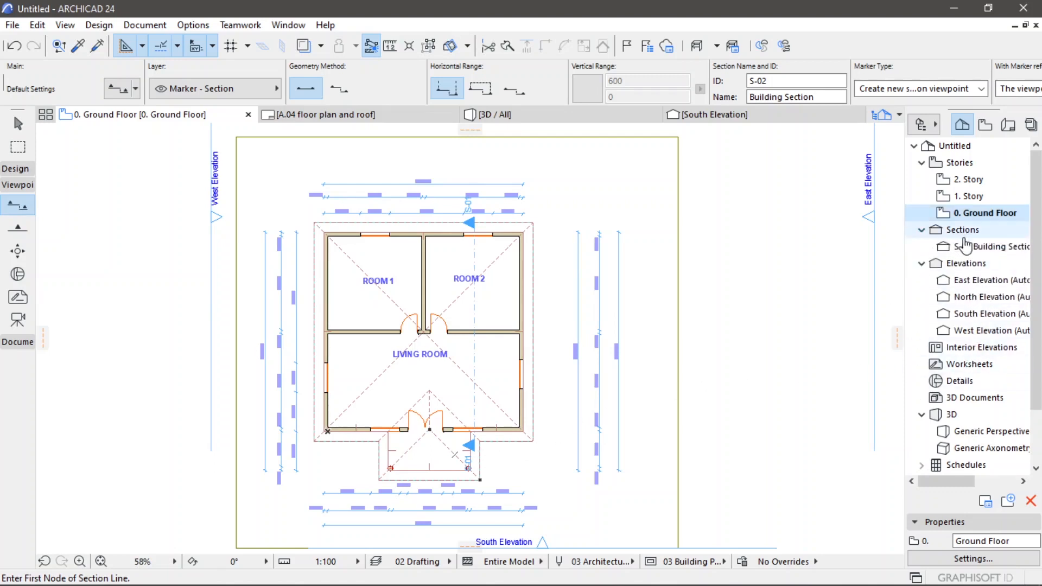
click(971, 247)
double_click(972, 251)
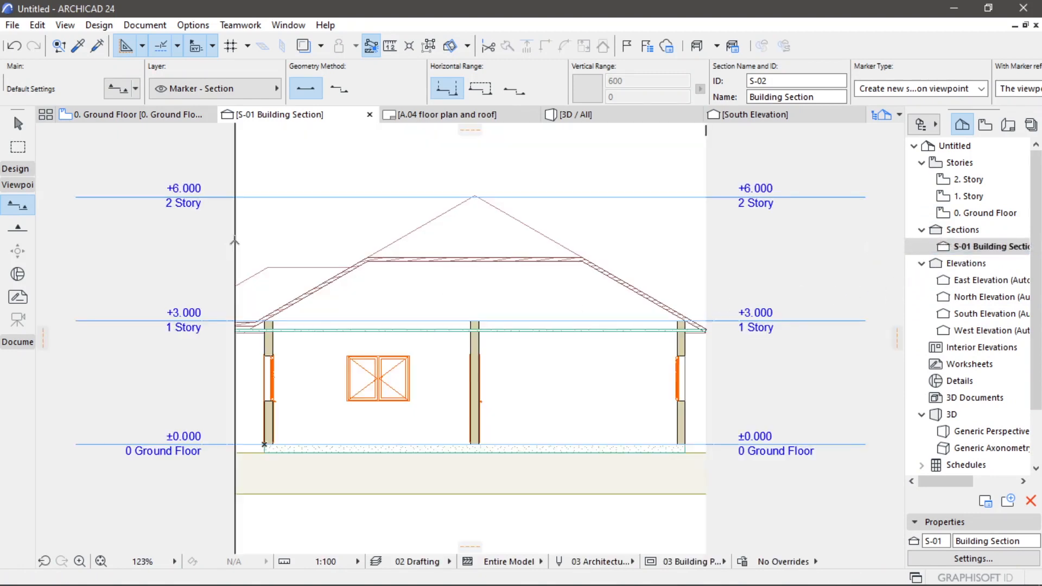
drag(235, 241, 145, 243)
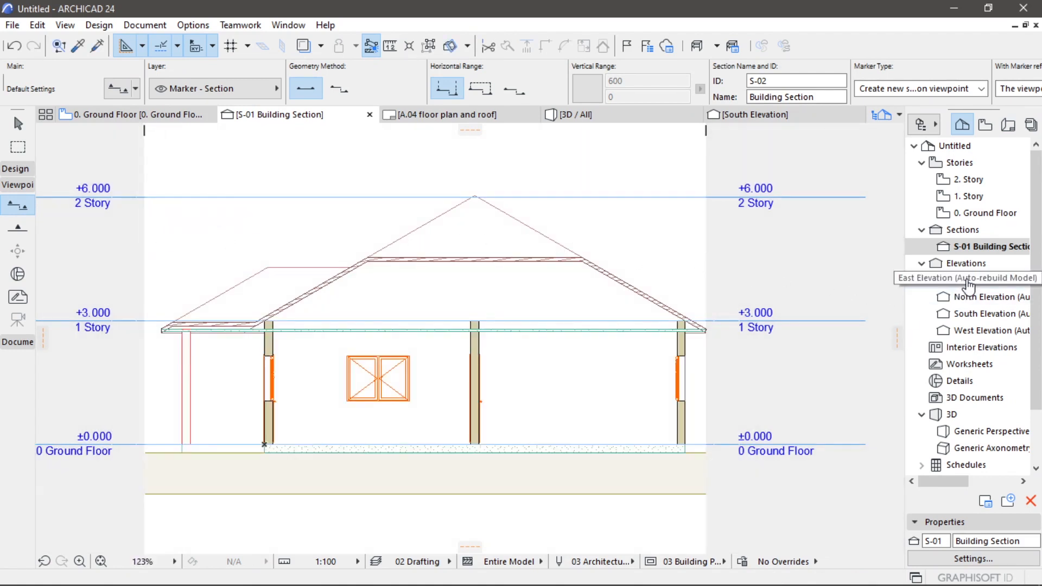
- Open the East Elevation and adjust both boundaries to enclose the whole house and porch, ending just inside the terrain's edges
click(969, 281)
double_click(969, 281)
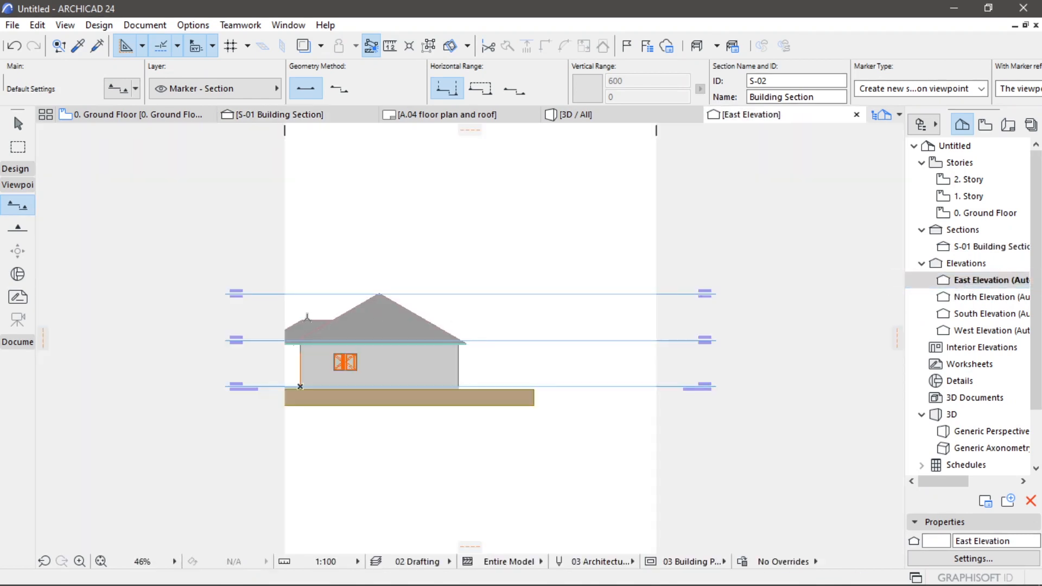
click(285, 267)
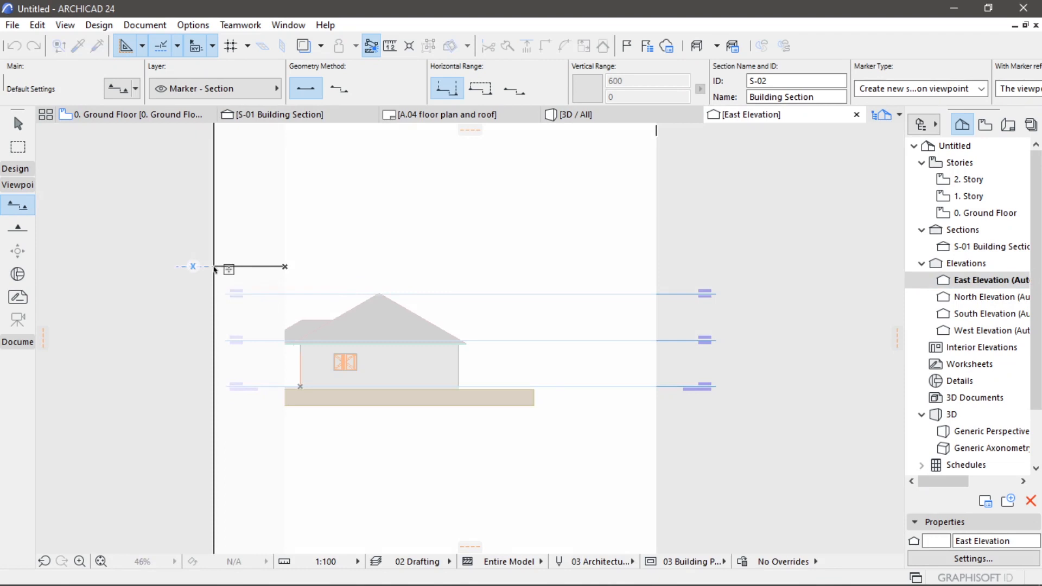
click(215, 267)
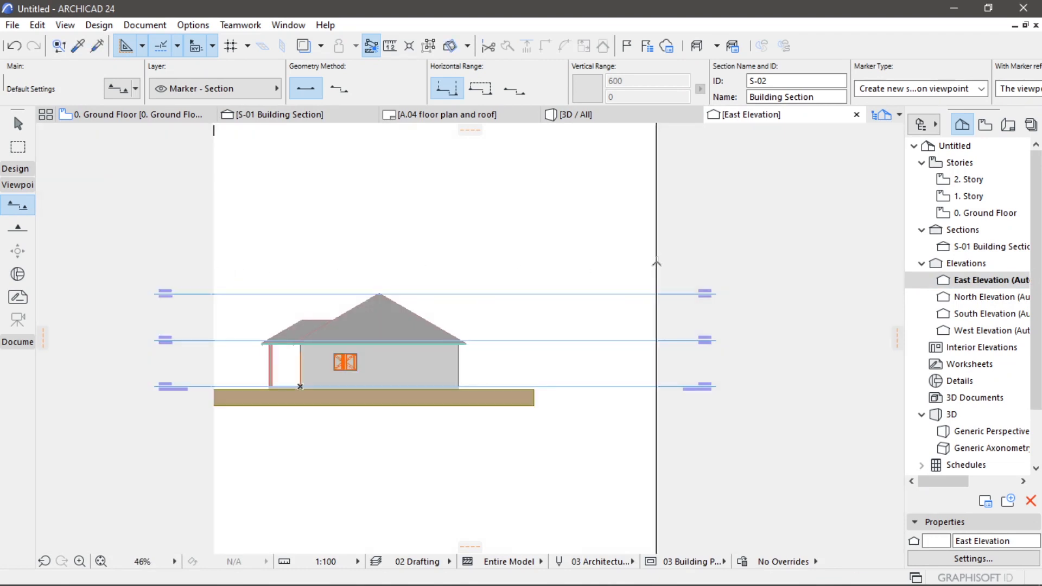
click(532, 289)
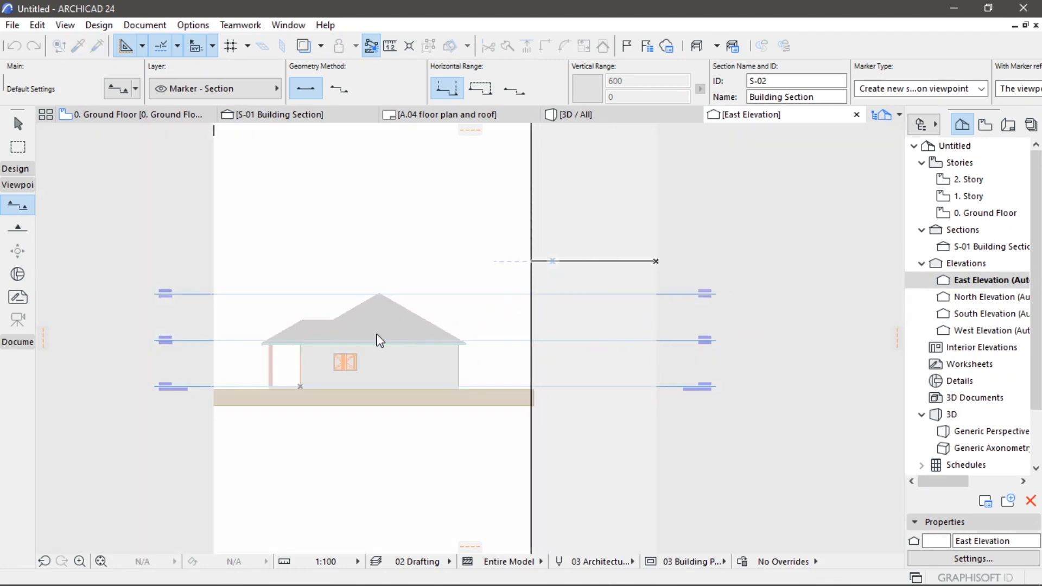
click(214, 276)
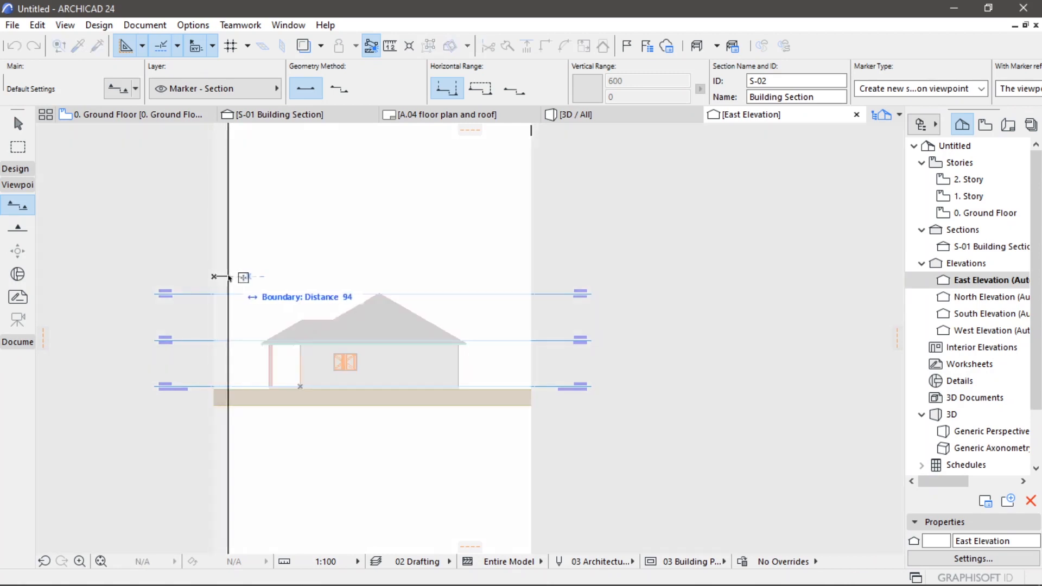
click(241, 282)
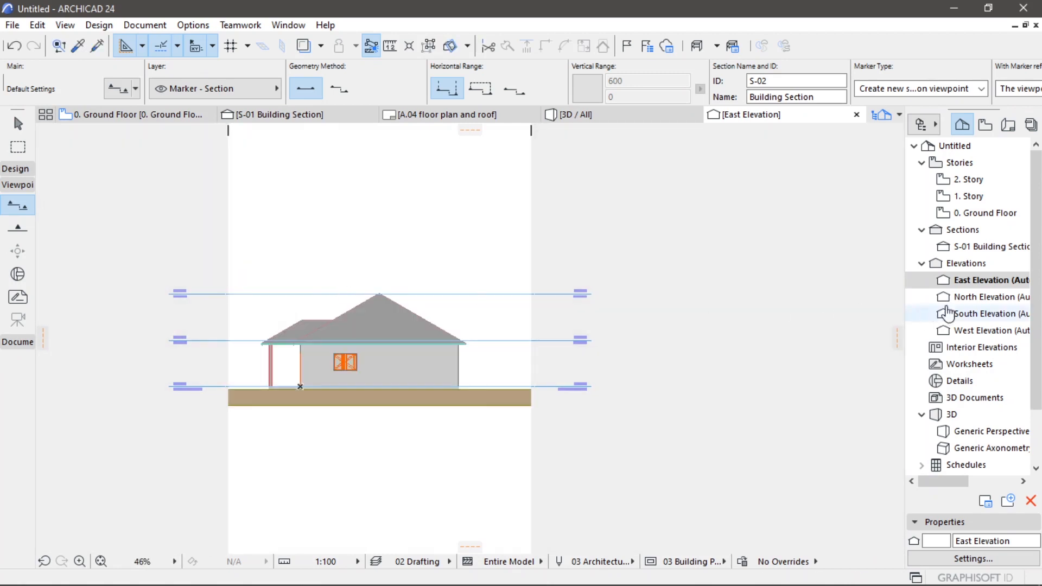
- Open the North Elevation and move the boundary farthest from the house inward, just inside the terrain's edge
double_click(963, 299)
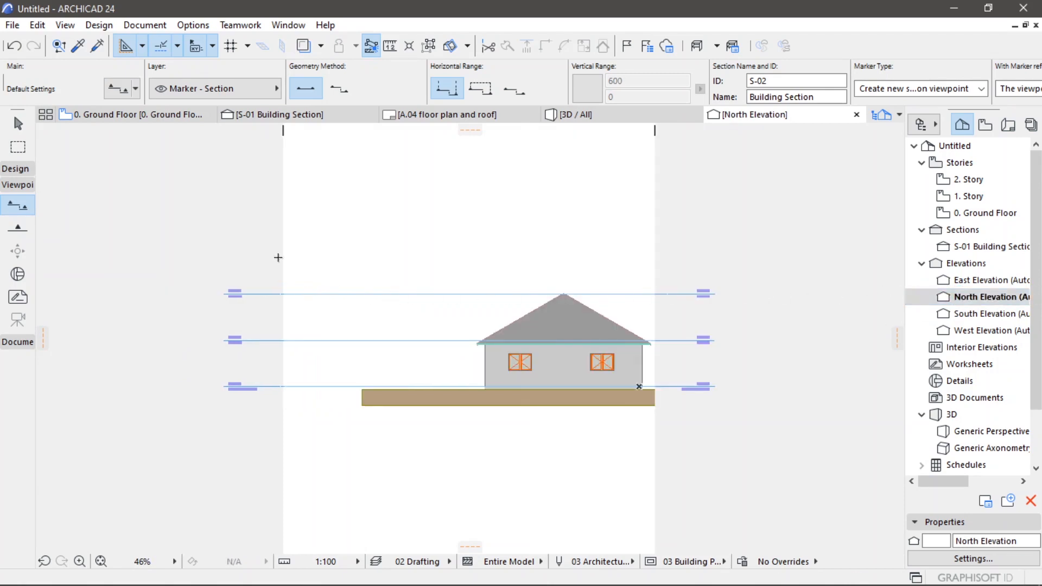
click(283, 256)
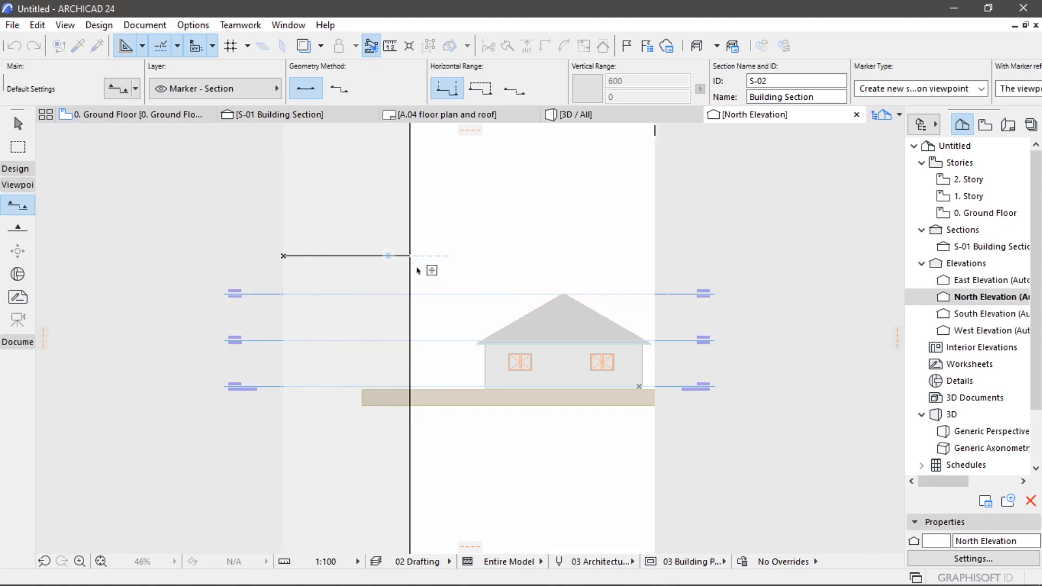
click(435, 272)
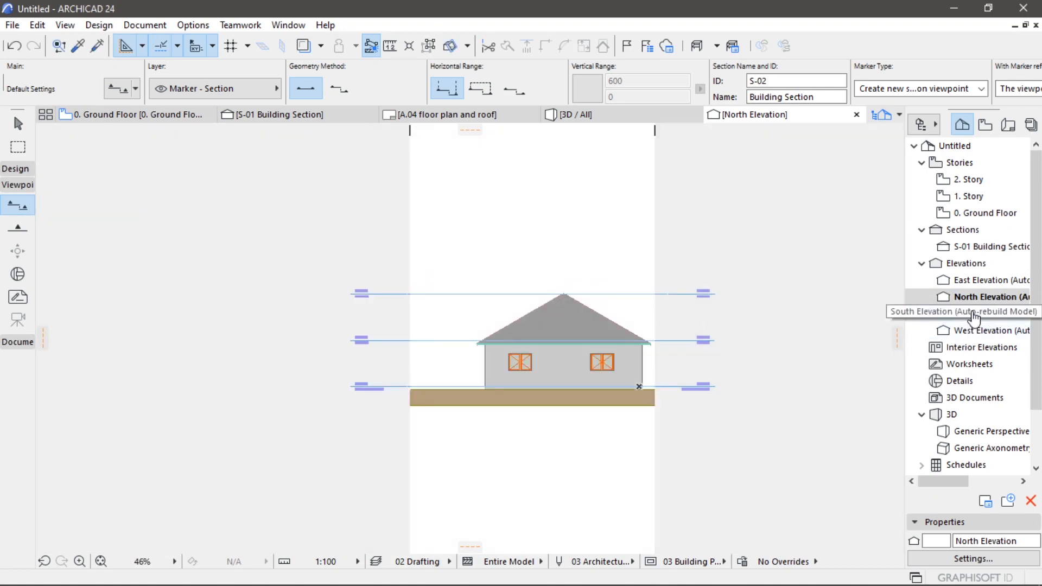
- Open the South Elevation and bring the boundary on the empty side inward until it cuts the end of the terrain
double_click(974, 313)
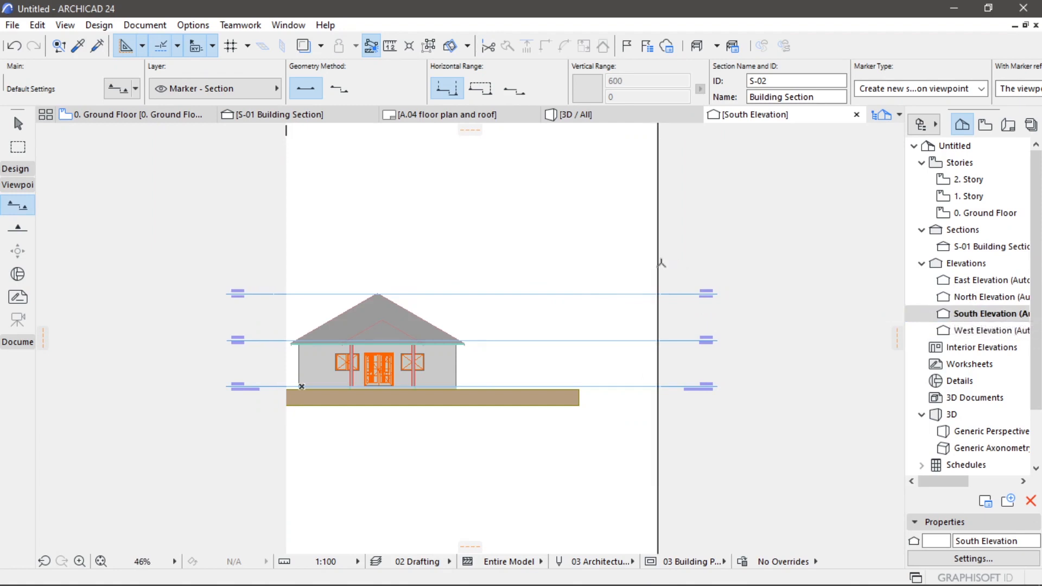
click(658, 263)
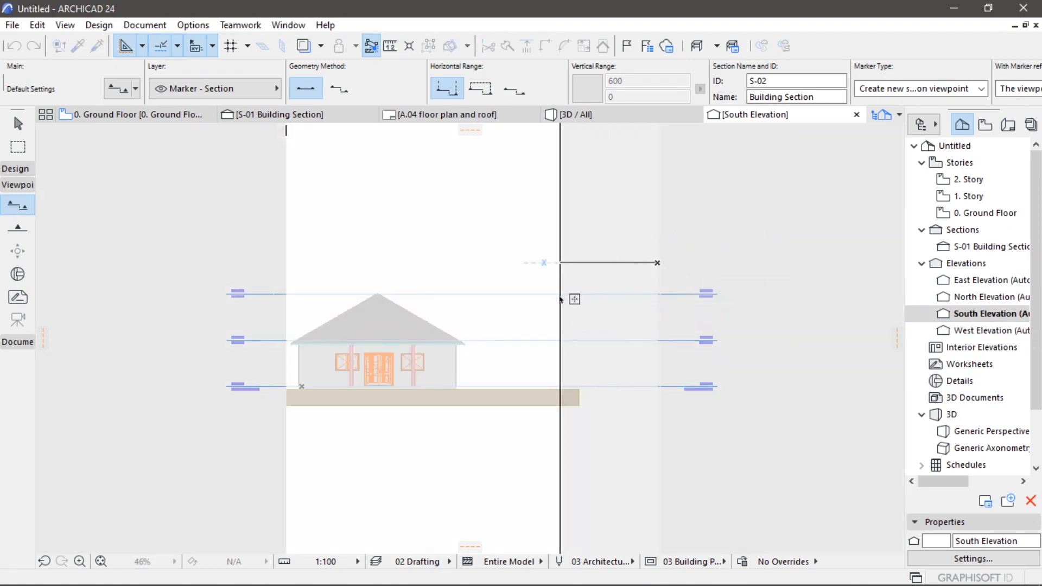
click(561, 296)
- Open the West Elevation, extend the porch-side boundary outward by about 329 past the porch, and pull the opposite boundary inside the terrain's edge
double_click(954, 331)
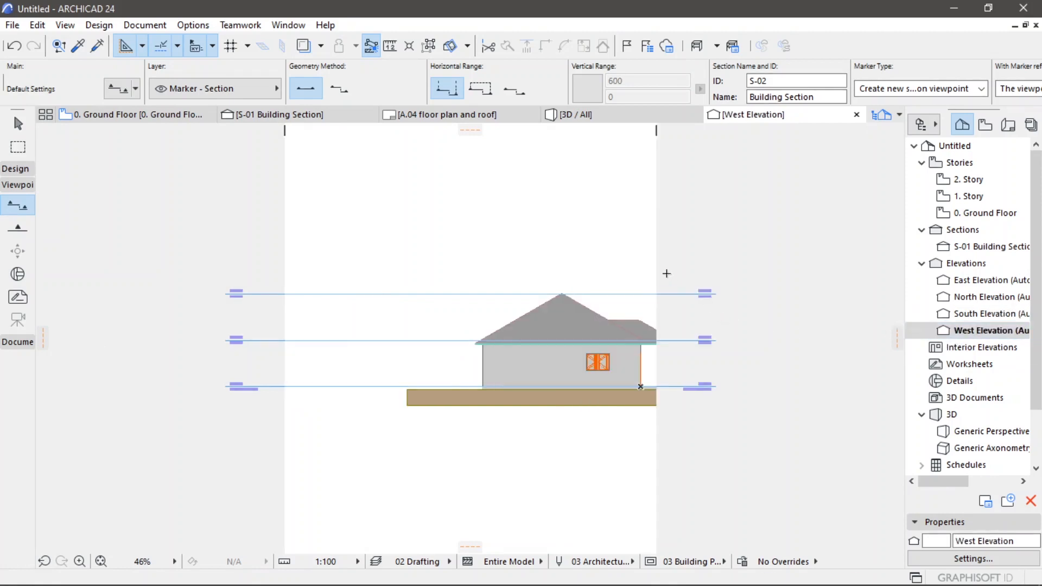
click(656, 266)
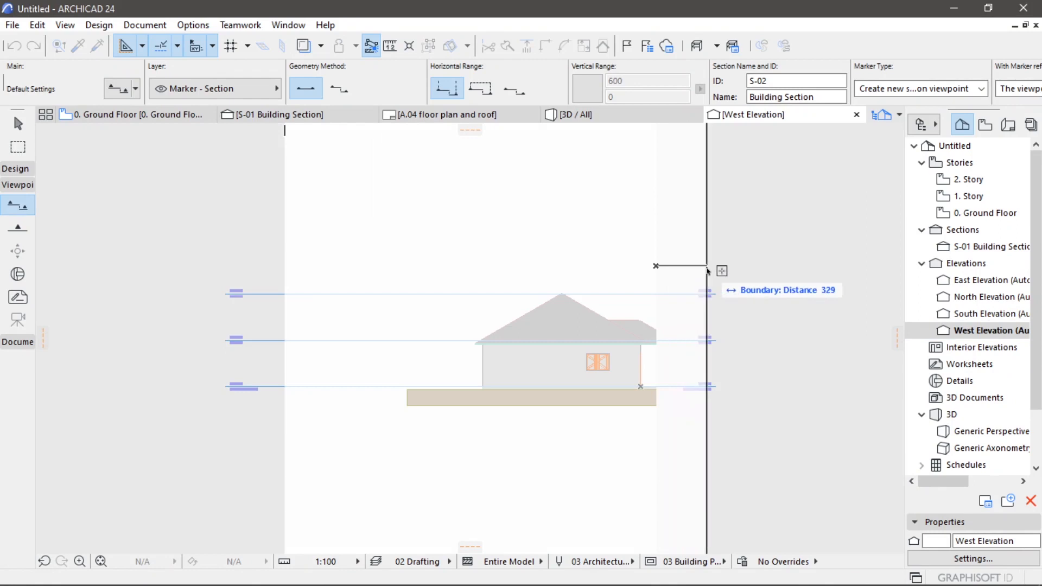
click(707, 268)
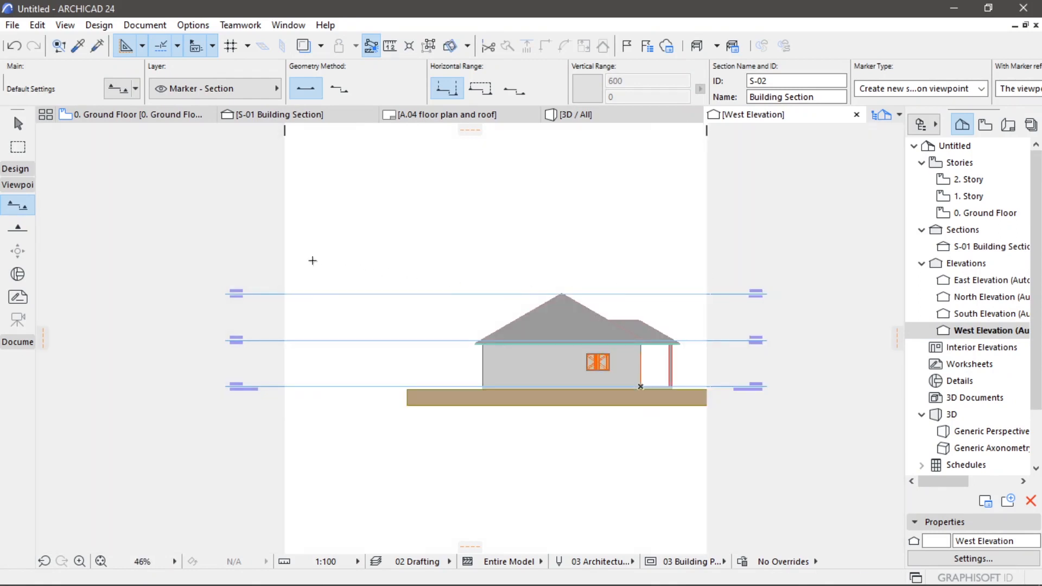
click(285, 256)
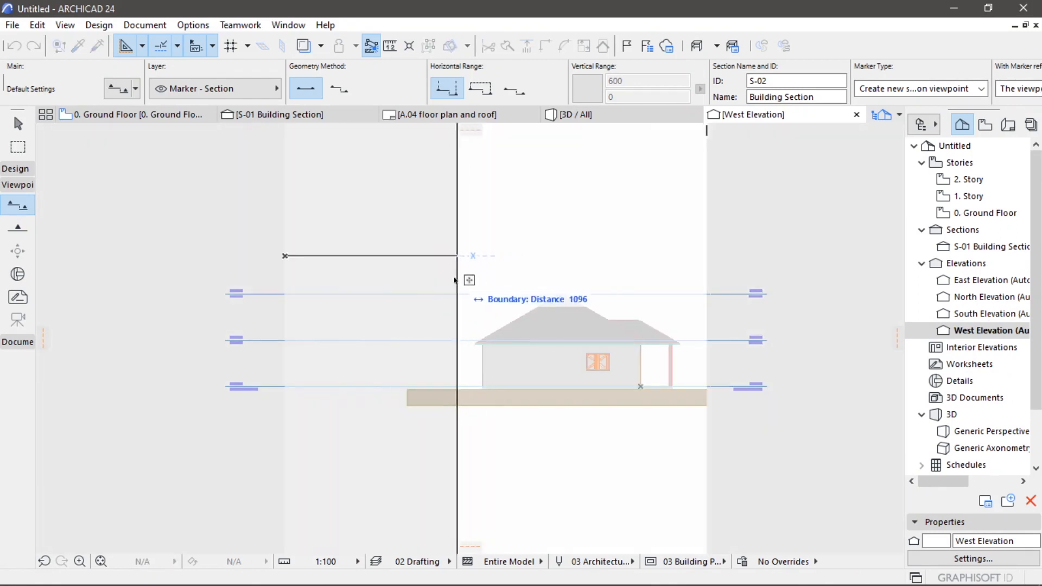
click(432, 278)
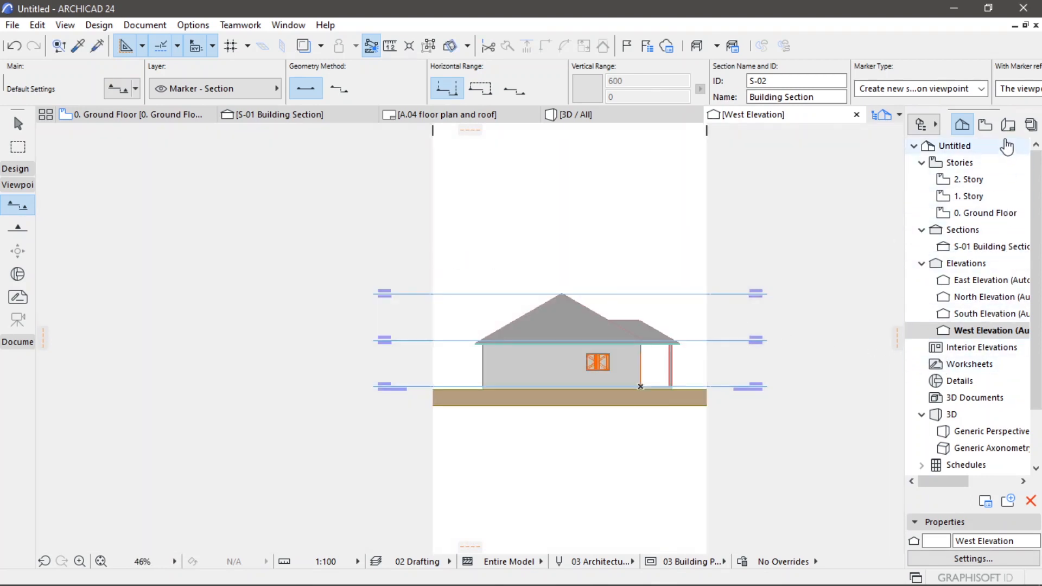
click(1008, 124)
click(1031, 124)
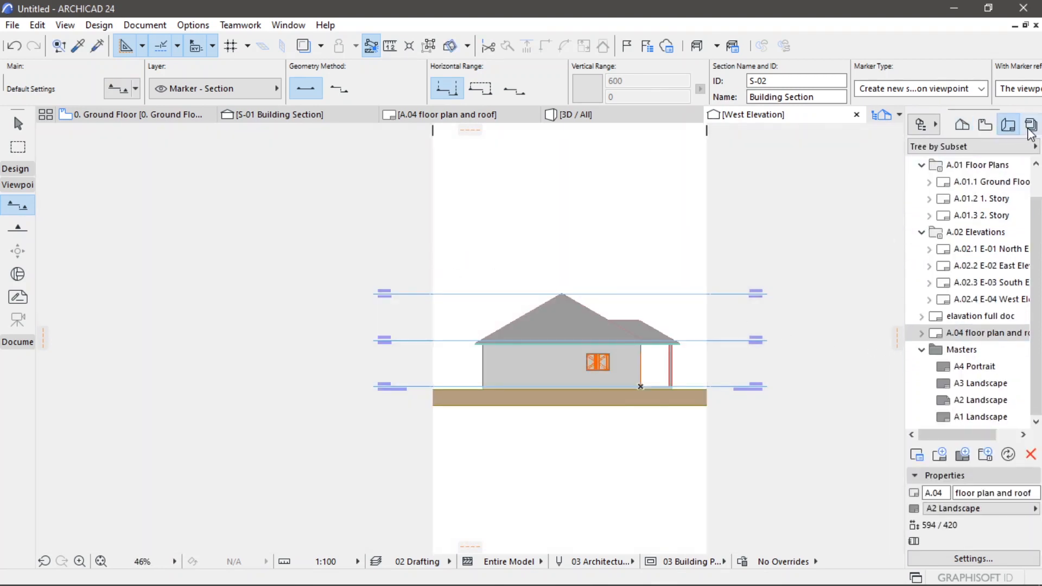
click(924, 124)
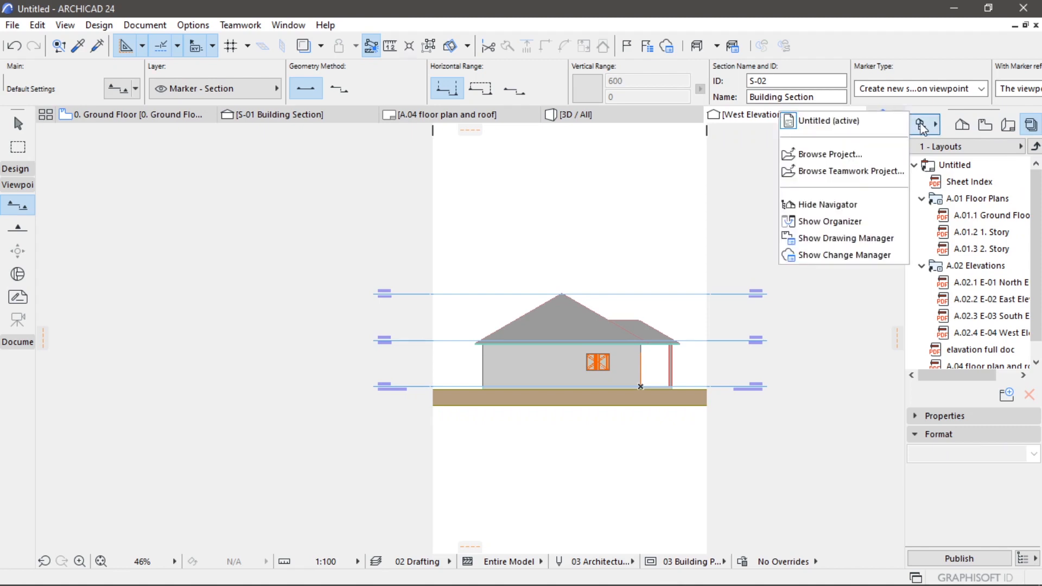
click(836, 223)
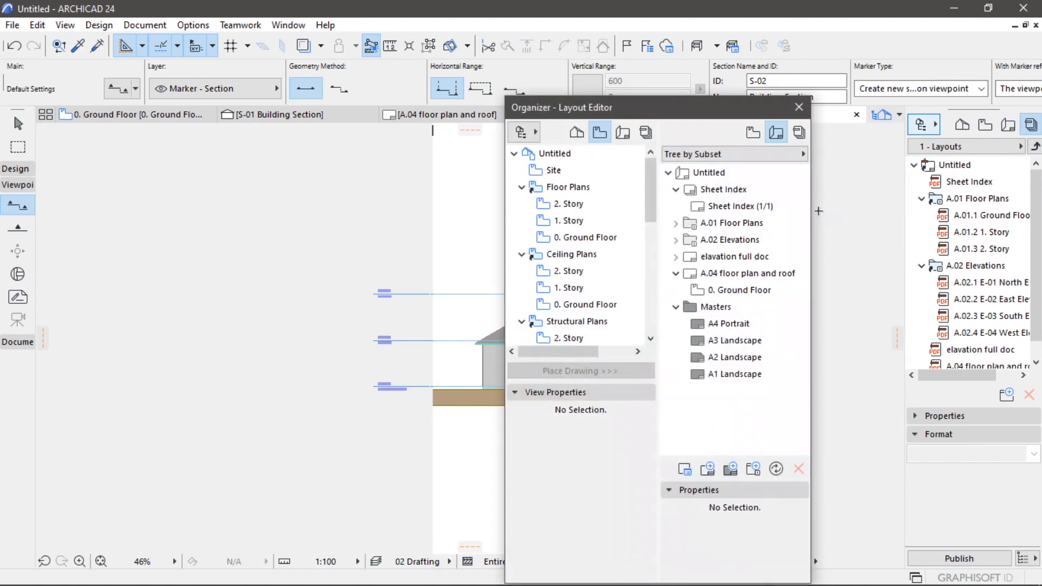
click(800, 109)
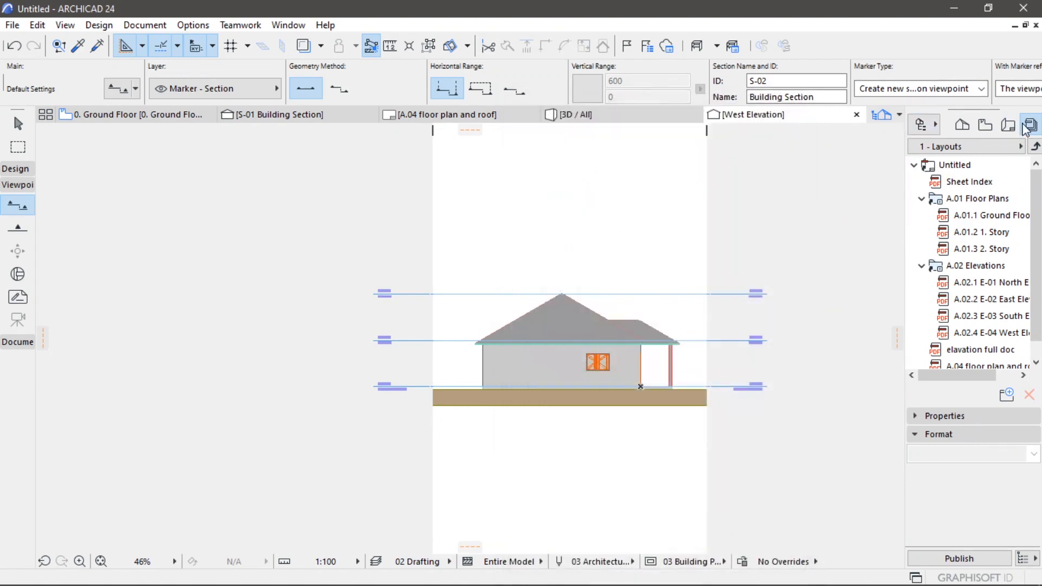
- Create a new landscape master layout in the layout book, sized A3 (ISO) - Metric and named A3
click(1009, 124)
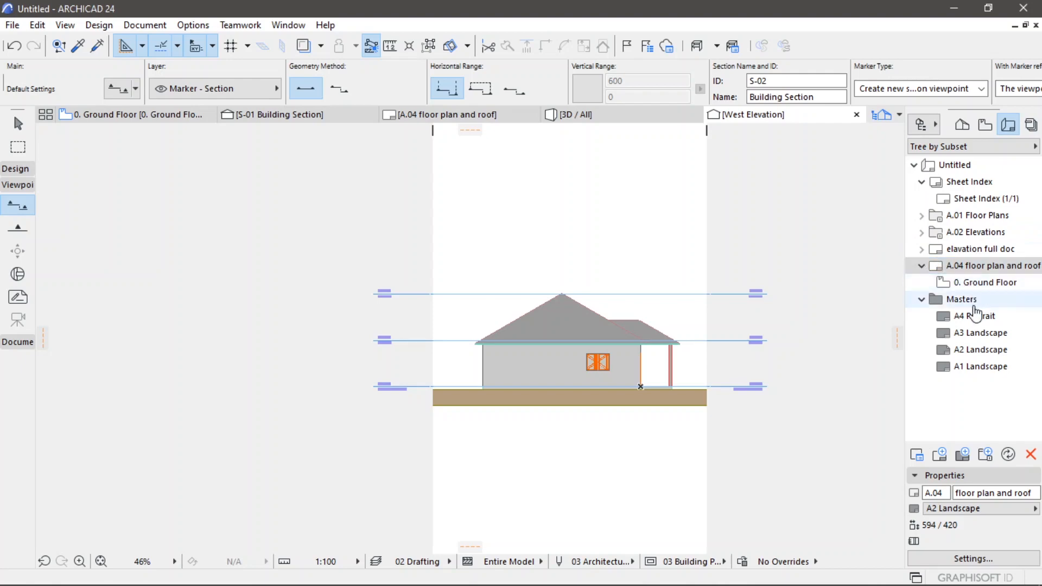
click(962, 453)
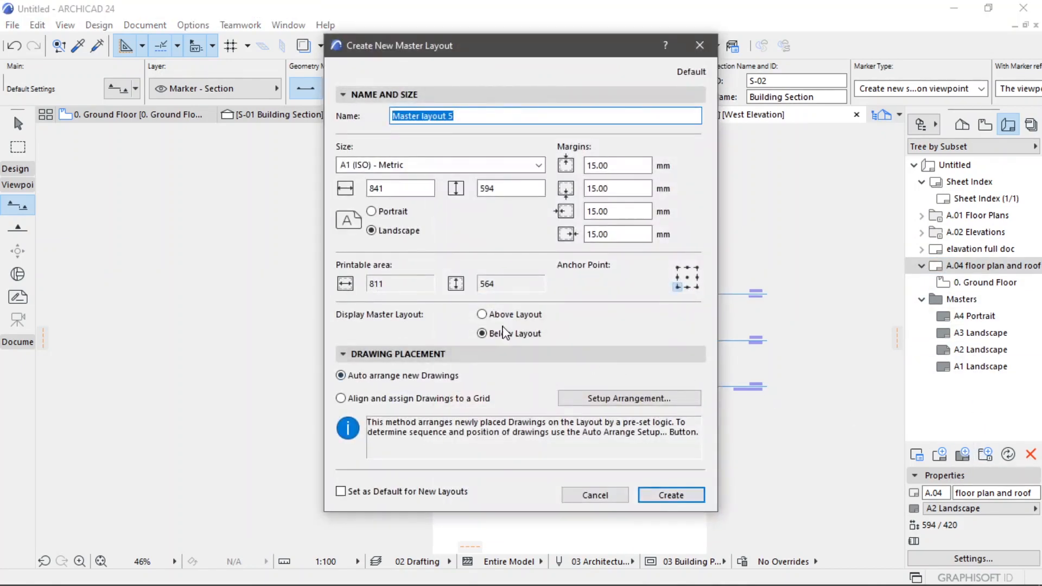
click(480, 163)
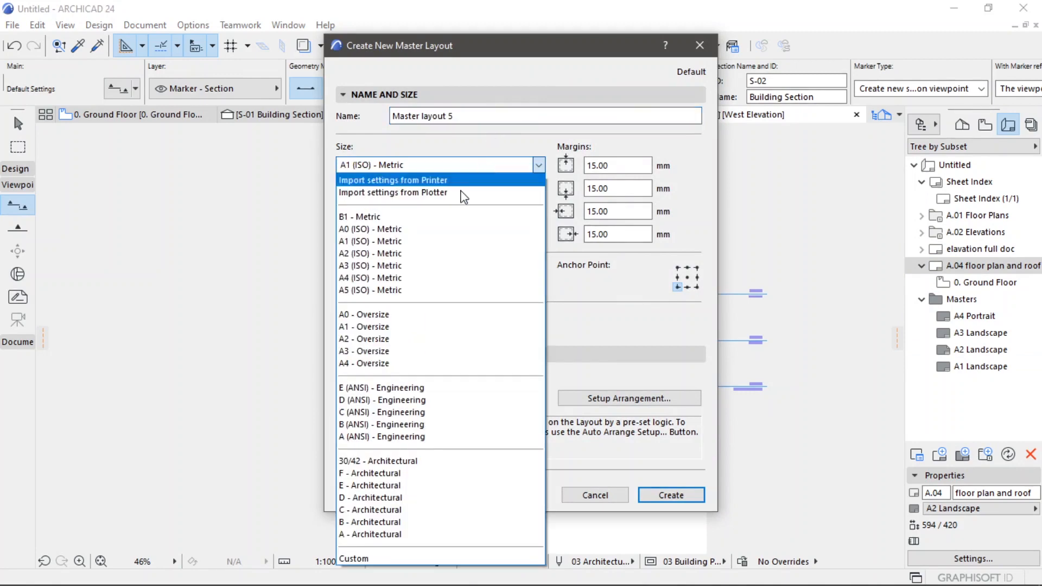
click(428, 266)
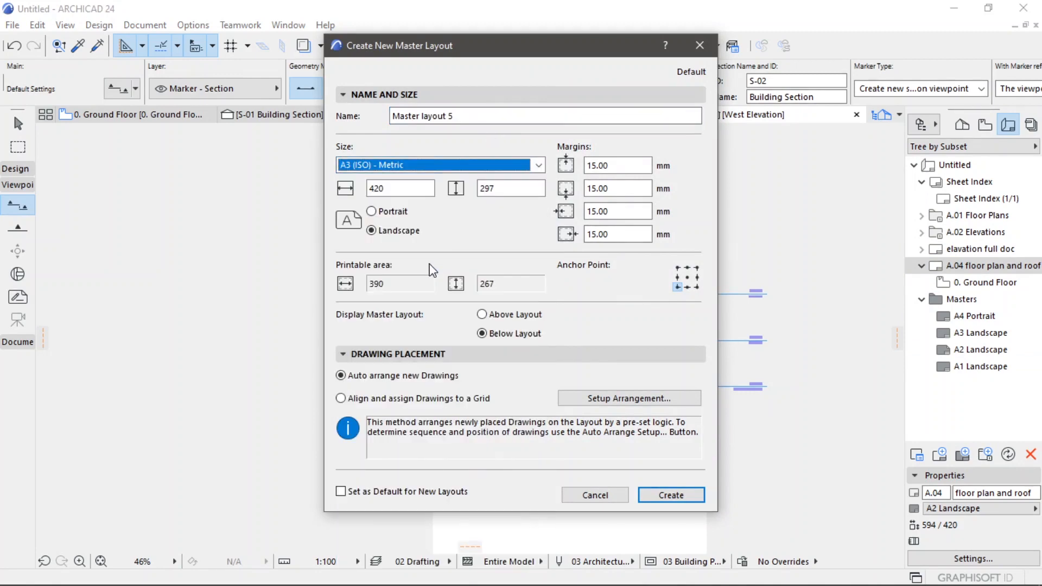
drag(486, 120, 392, 123)
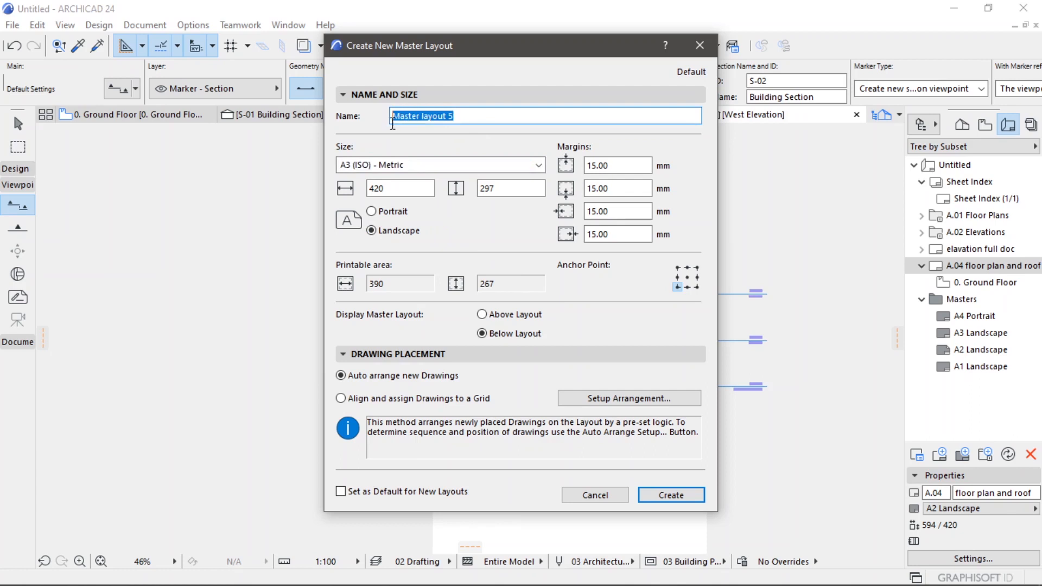
text(A3)
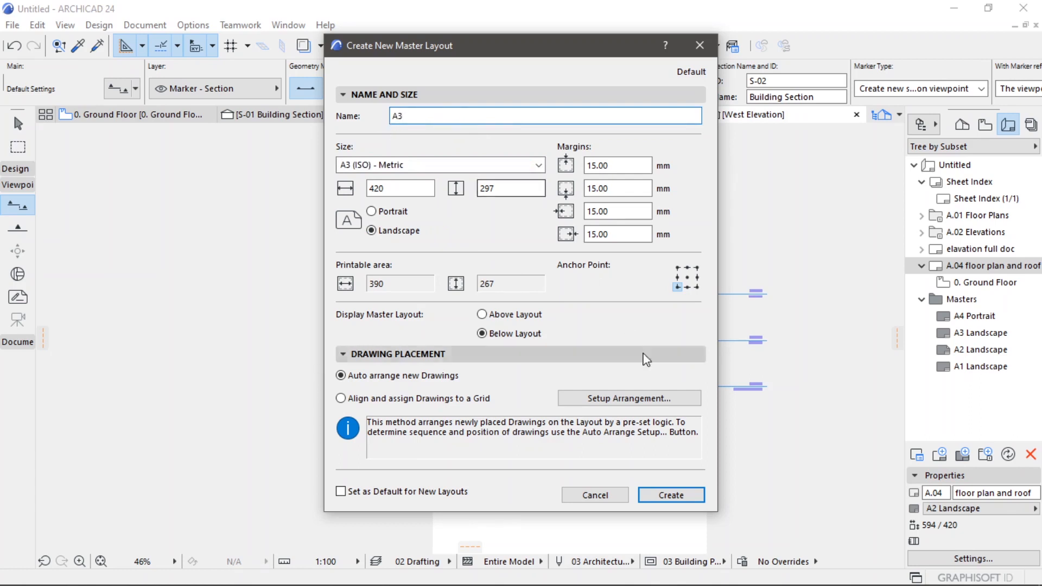
click(676, 496)
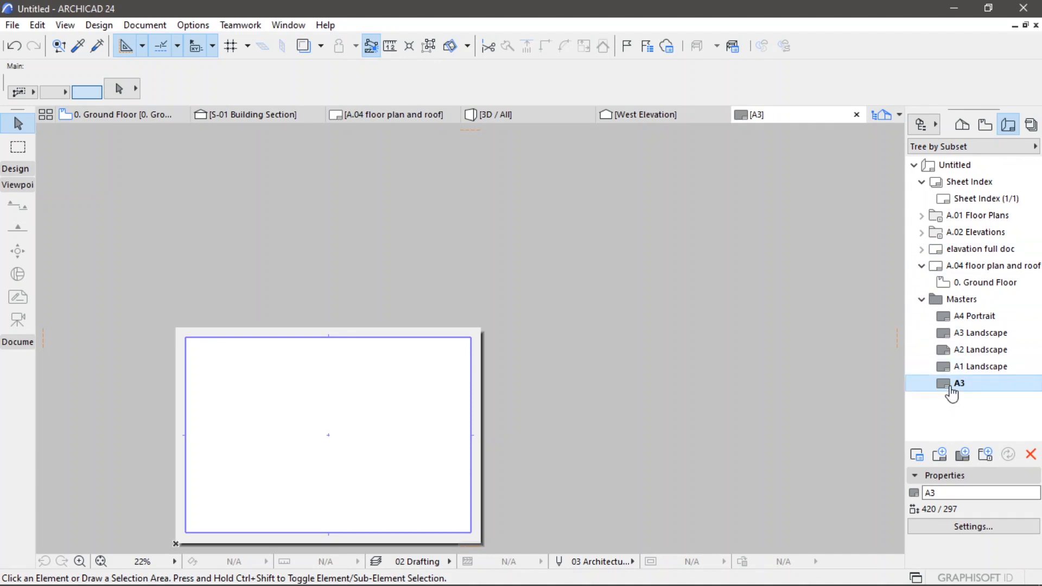
- Assign the A3 master to the "elavation full doc" layout and open that layout at its East Elevation drawing
drag(950, 390, 936, 253)
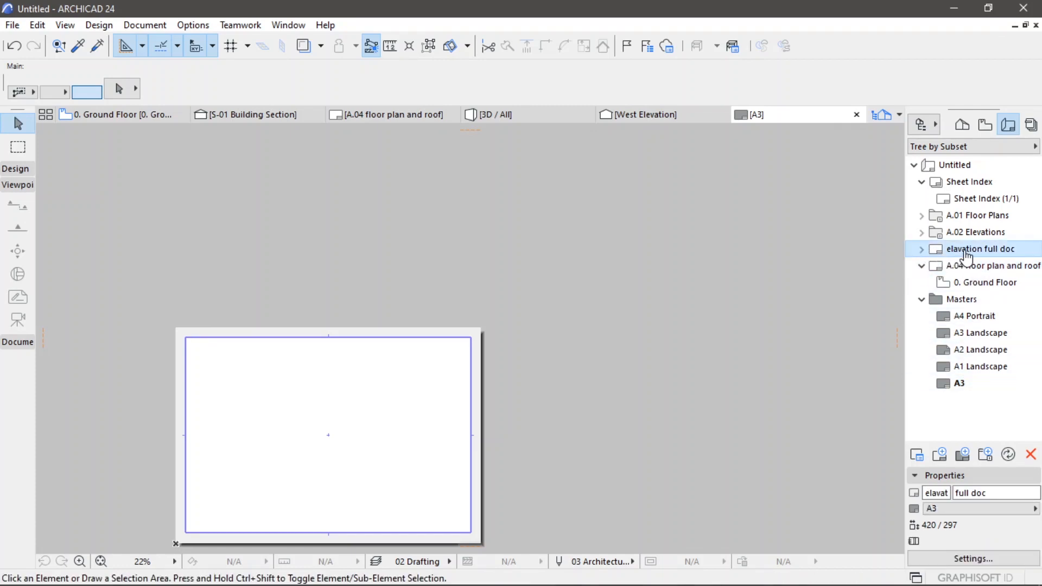
click(921, 250)
double_click(960, 266)
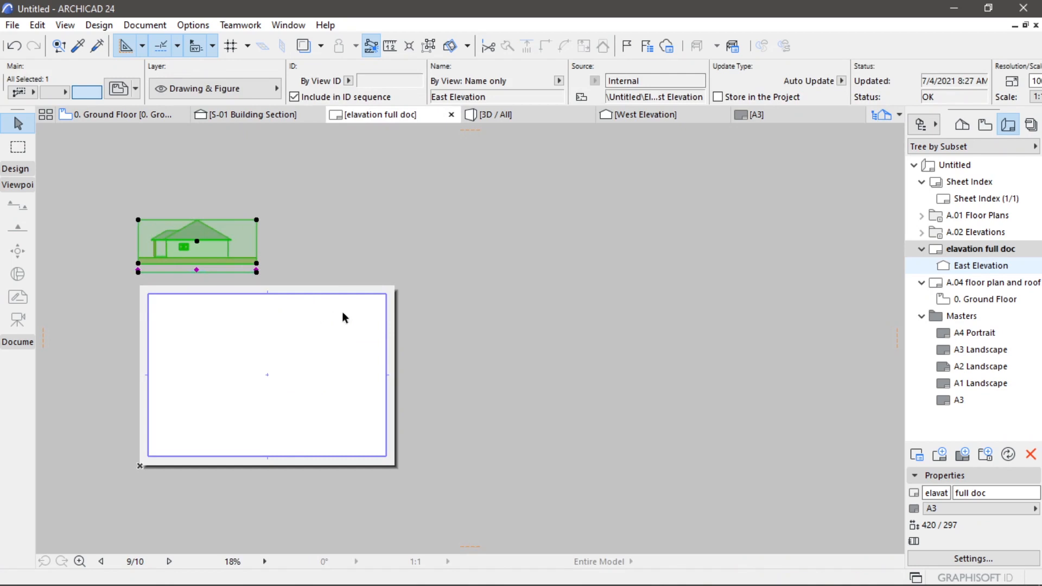
- Move the East Elevation drawing from above the sheet into the upper-left corner of the A3 layout's printable area
scroll(481, 300, up, 2)
scroll(424, 318, down, 4)
mouse_move(381, 325)
middle_down()
mouse_move(491, 326)
mouse_move(462, 313)
middle_up()
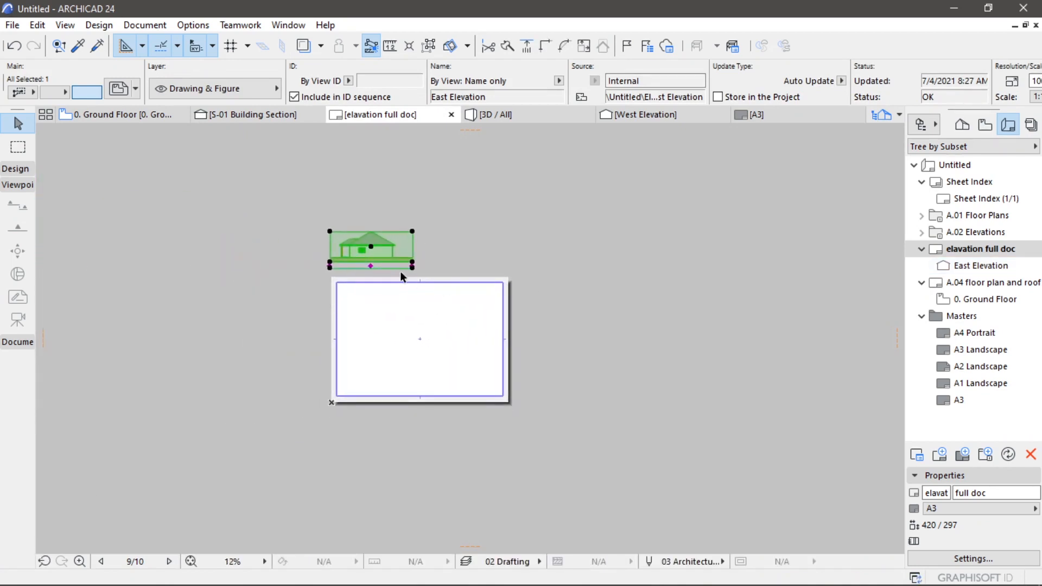
click(371, 249)
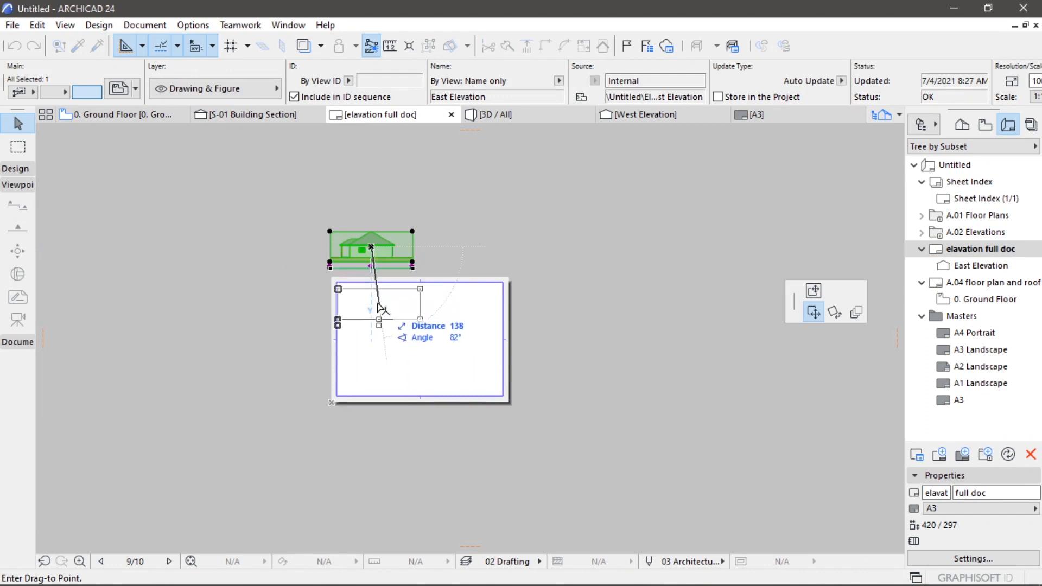
click(381, 308)
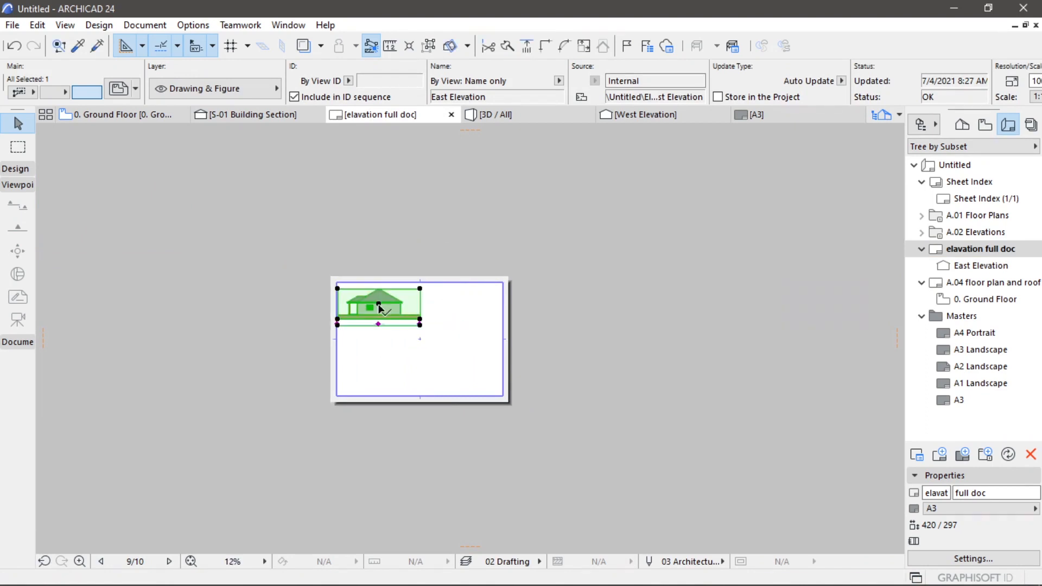
- Place the internal West Elevation view as a drawing on the "elavation full doc" layout, to the right of the East Elevation
scroll(380, 309, up, 4)
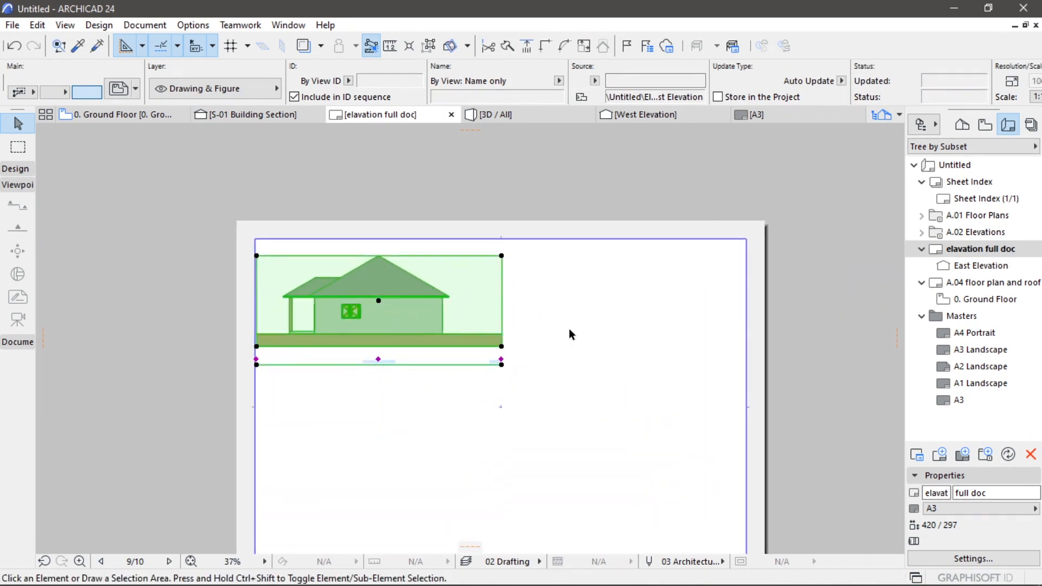
click(569, 329)
right_click(592, 333)
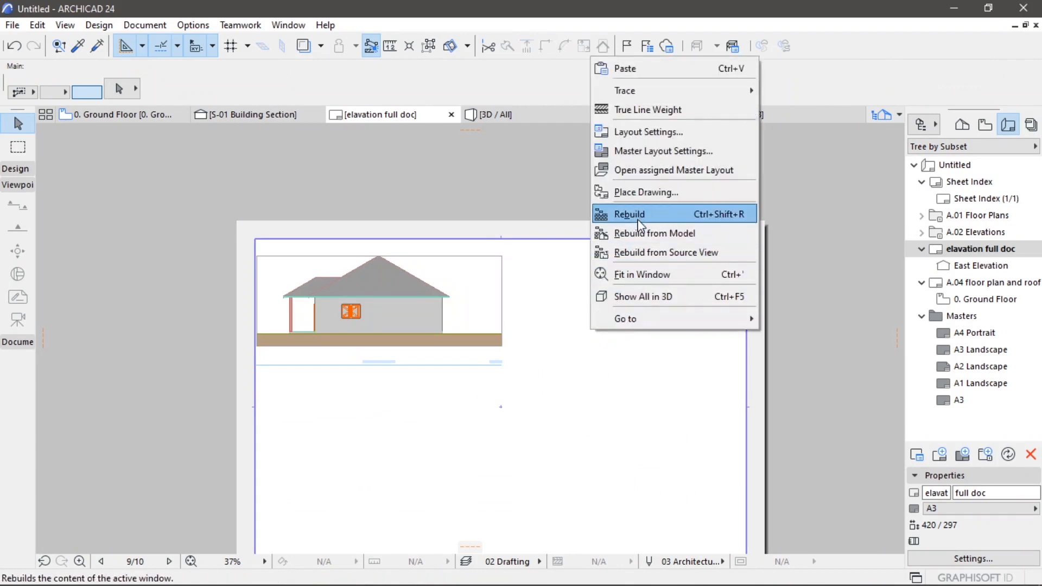
click(633, 193)
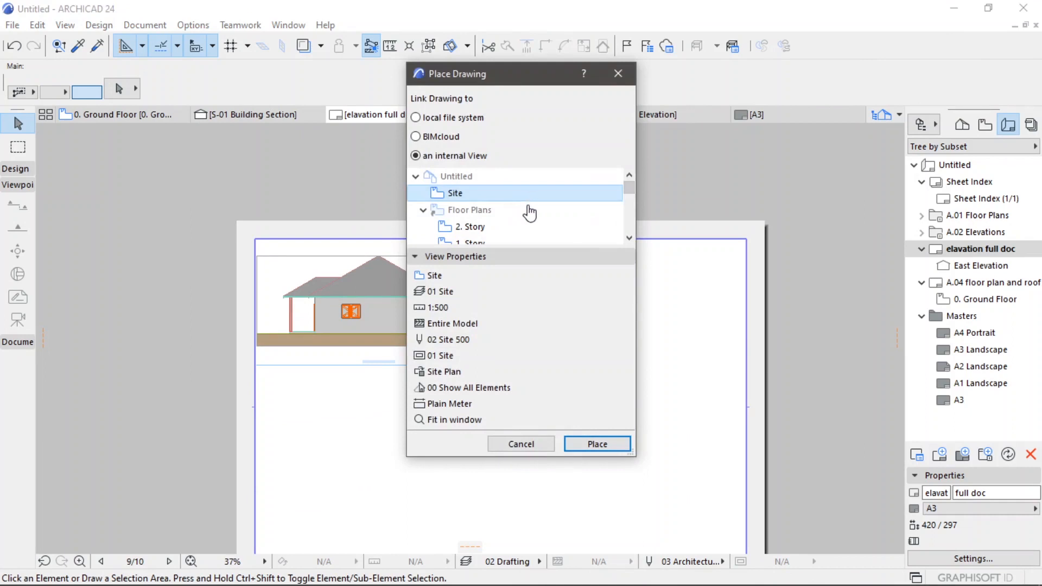
scroll(530, 214, down, 3)
scroll(530, 223, down, 1)
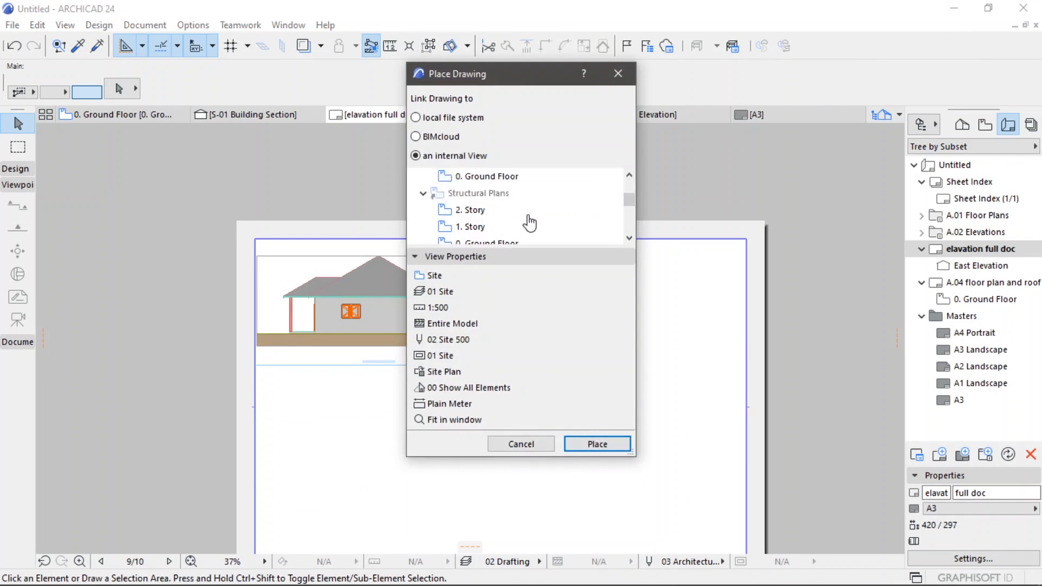
scroll(514, 220, down, 2)
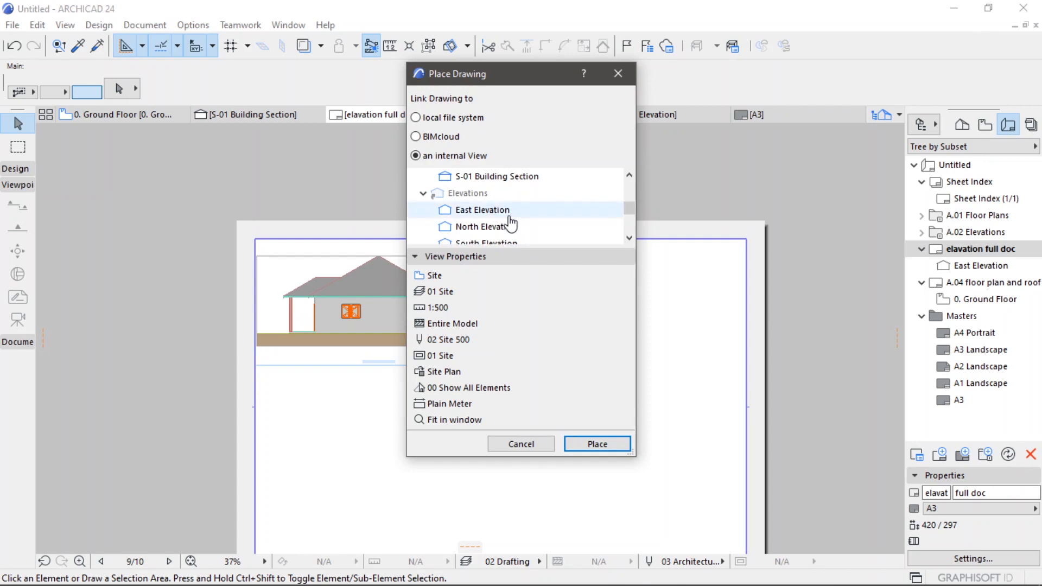
scroll(510, 222, down, 1)
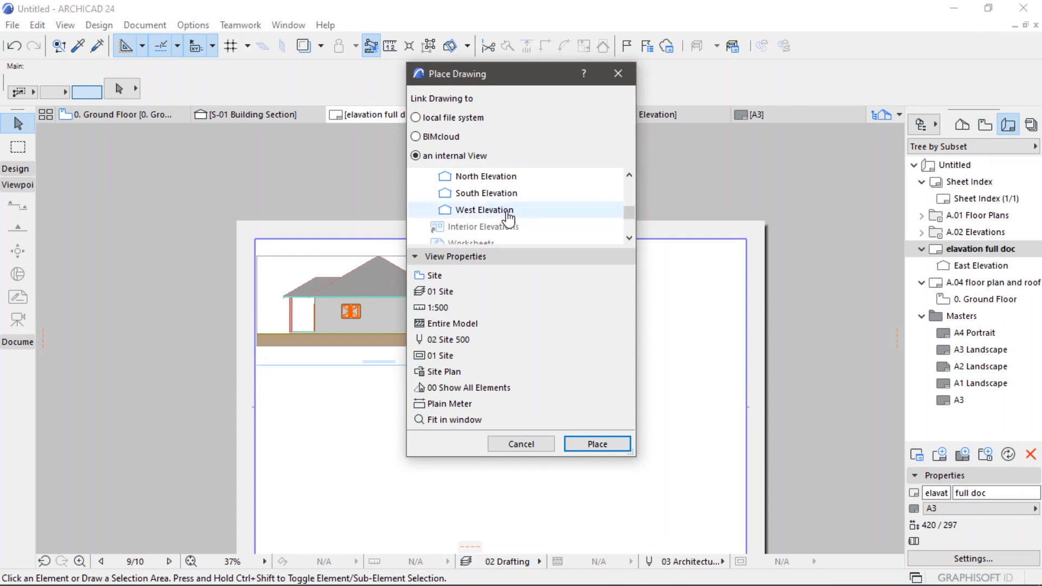
click(507, 212)
click(597, 444)
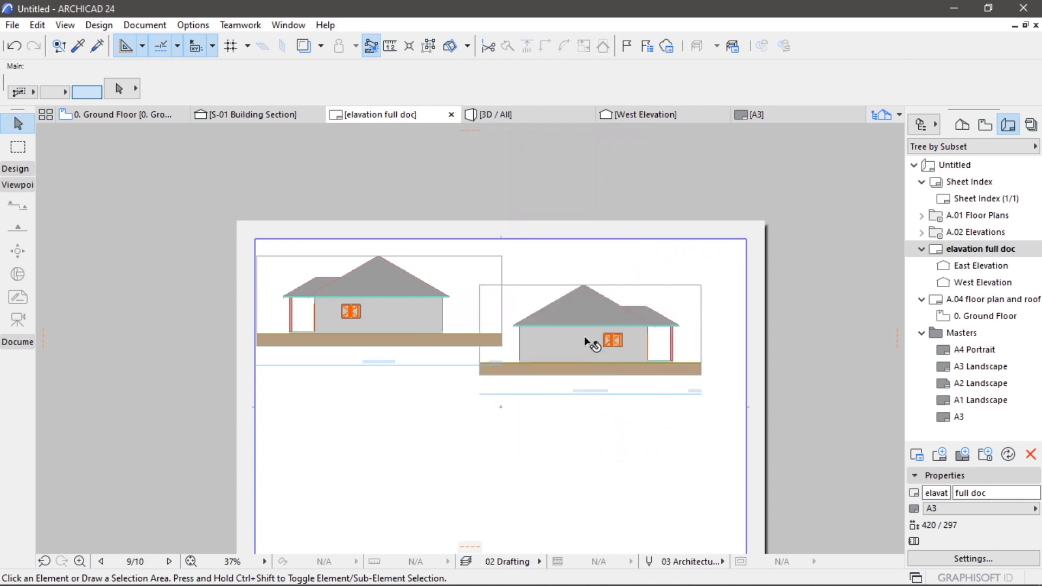
- Move the West Elevation drawing up and to the right so it sits level beside the East Elevation without overlapping it
click(584, 337)
click(590, 329)
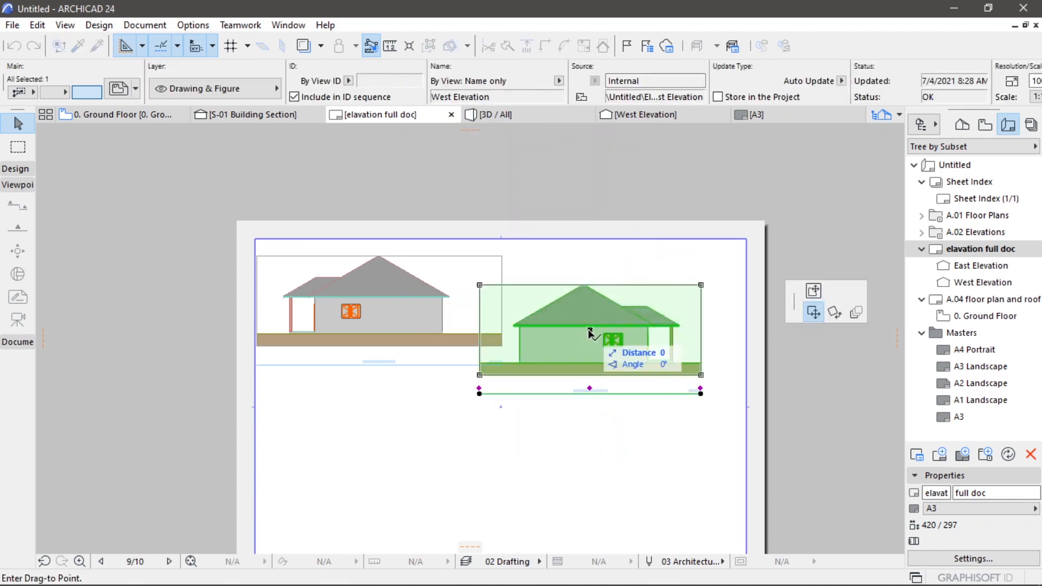
click(622, 304)
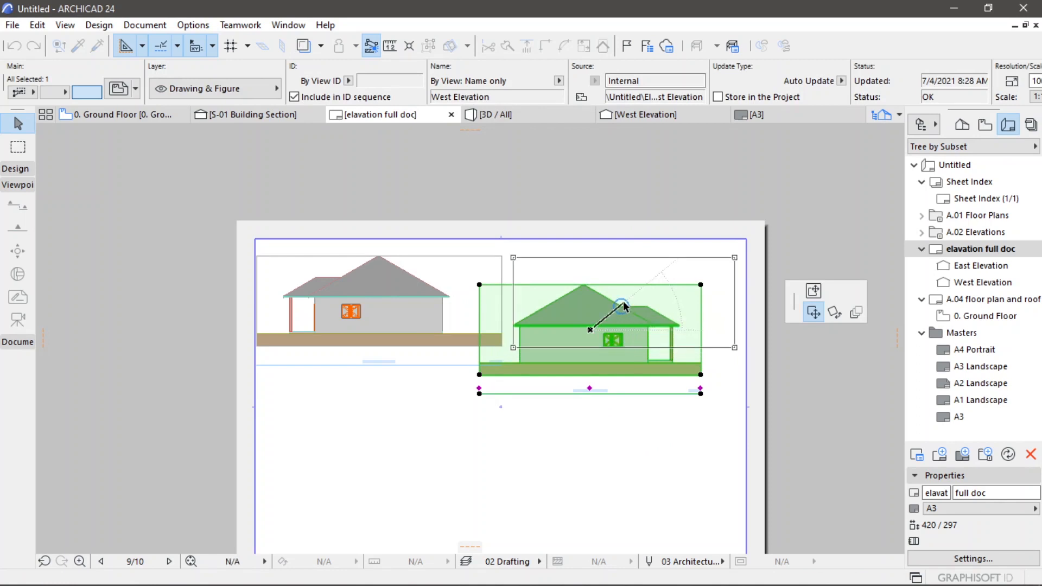
- Place the internal North Elevation view as a drawing on the "elavation full doc" layout, below the East Elevation
click(603, 417)
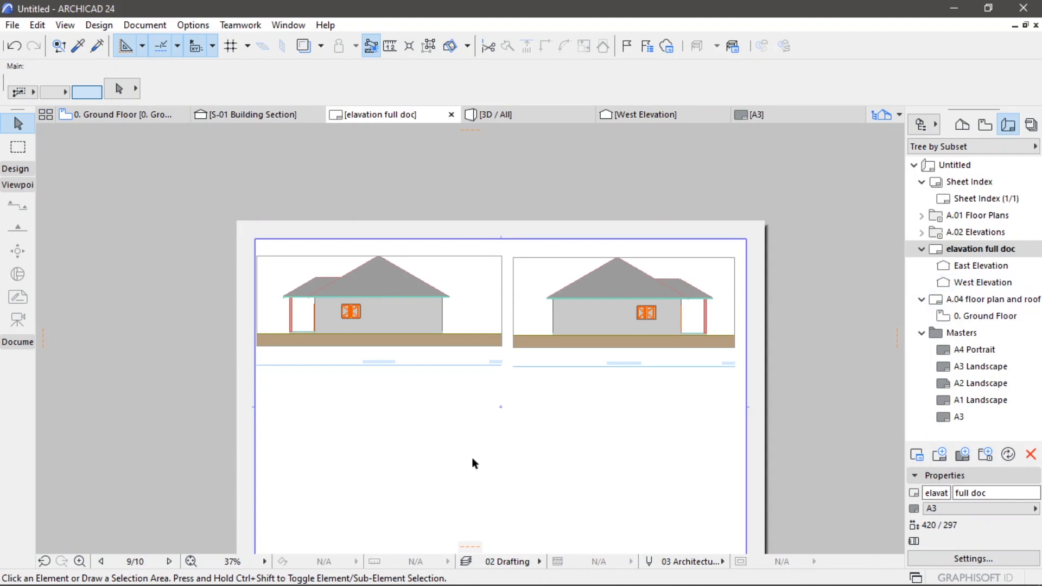
scroll(417, 480, down, 1)
scroll(418, 484, down, 3)
right_click(411, 352)
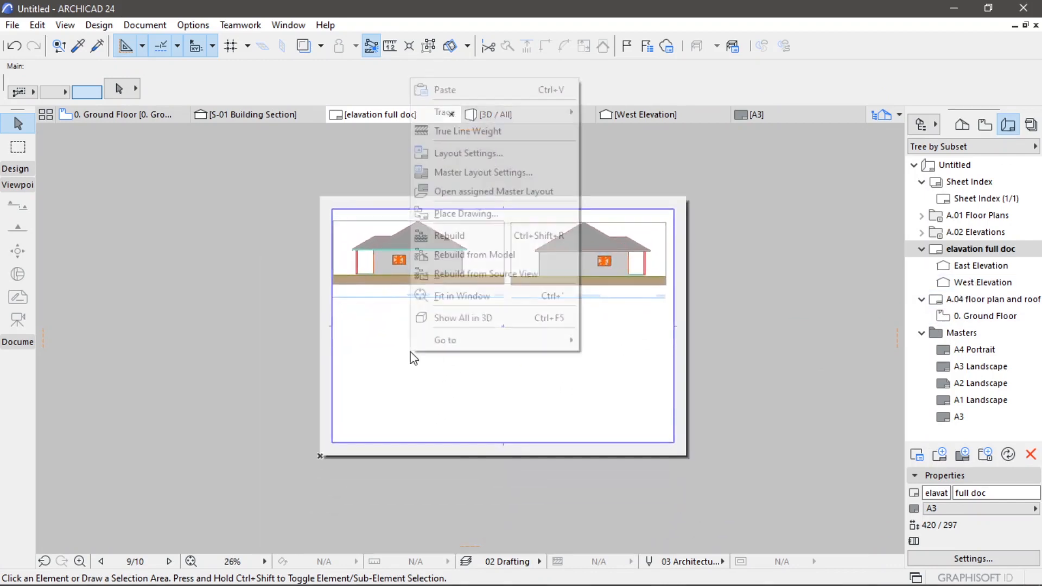
click(465, 214)
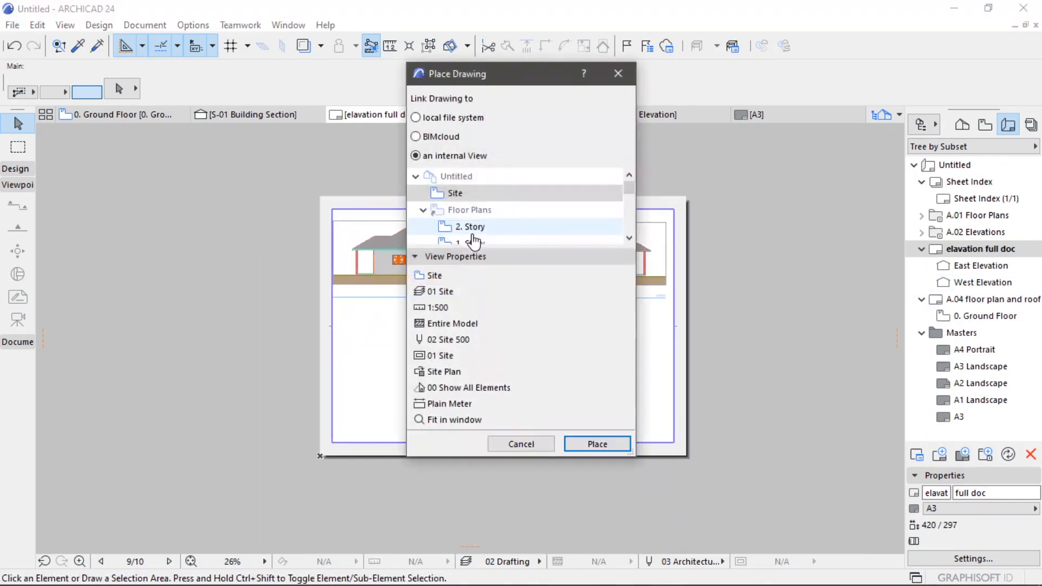
scroll(483, 242, down, 2)
scroll(488, 239, down, 2)
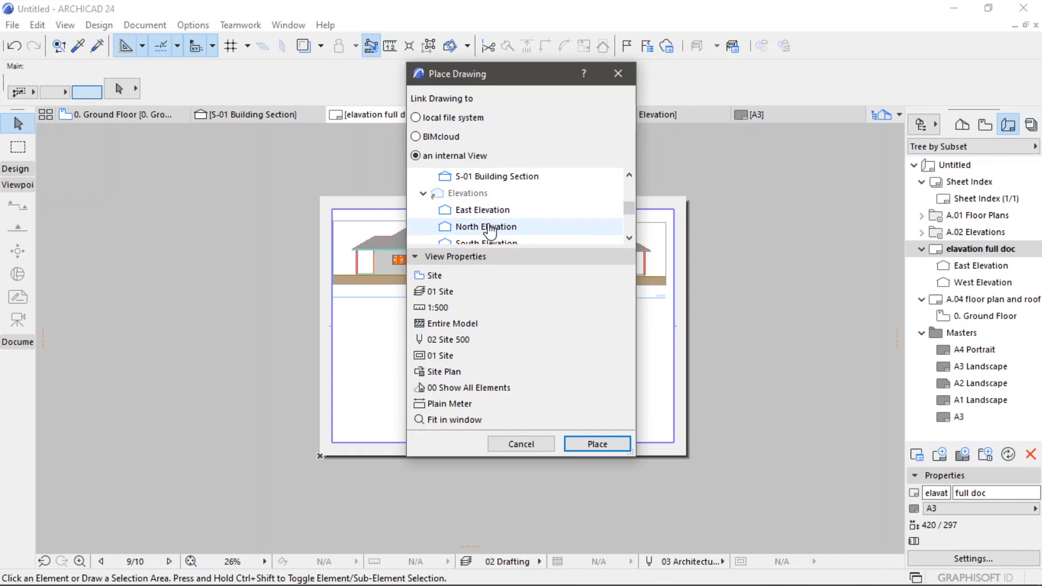
click(488, 228)
click(592, 444)
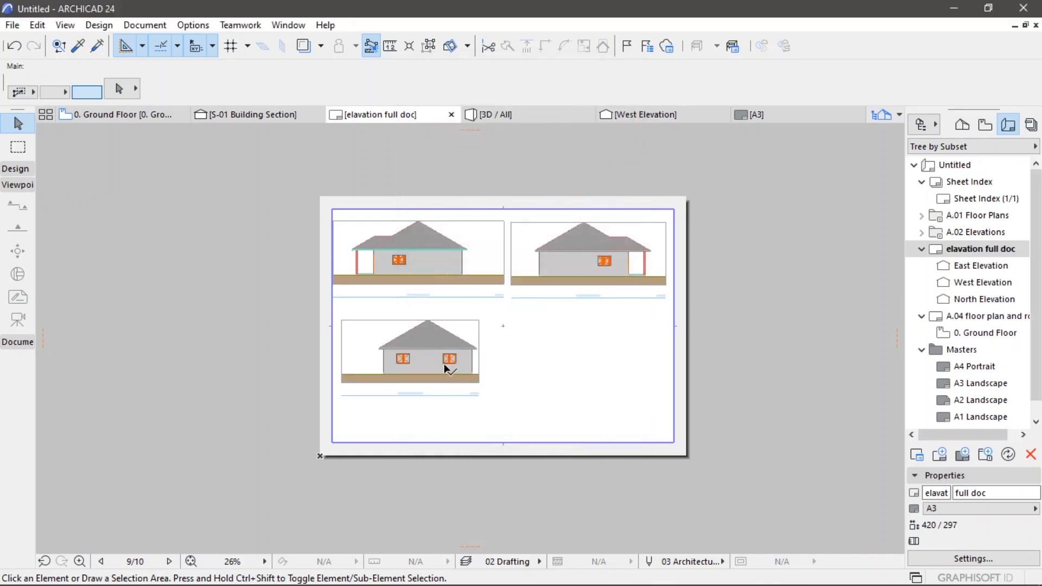
- Move the North Elevation drawing slightly straight down to widen the gap below the East Elevation
scroll(447, 363, up, 1)
click(428, 350)
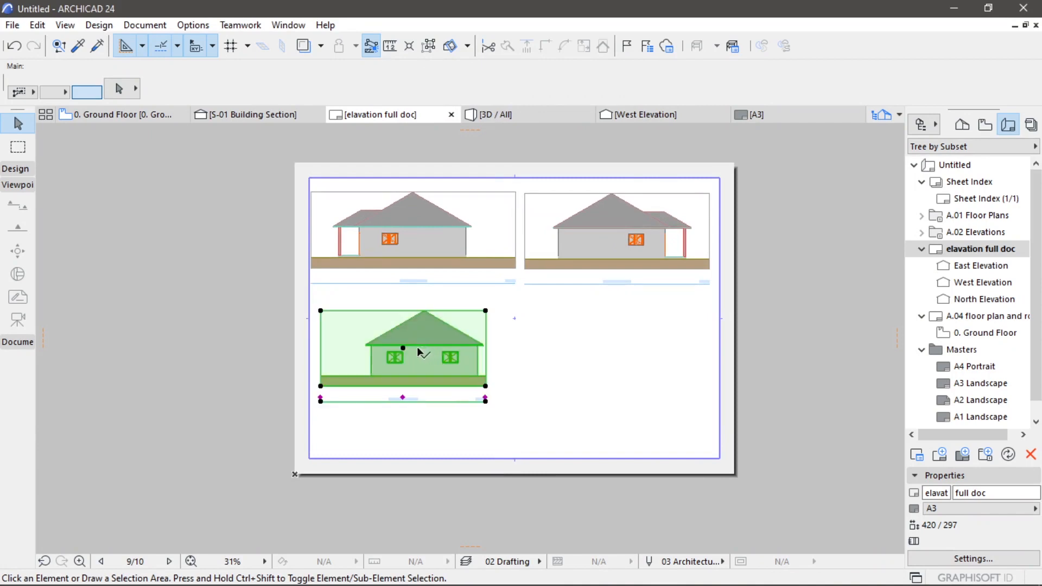
scroll(414, 347, up, 3)
click(395, 350)
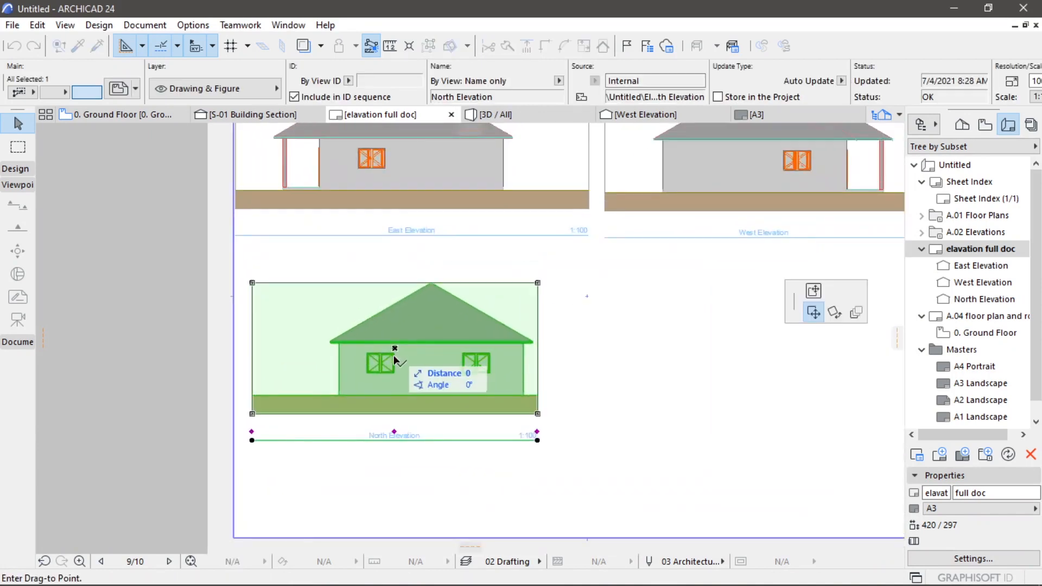
click(395, 374)
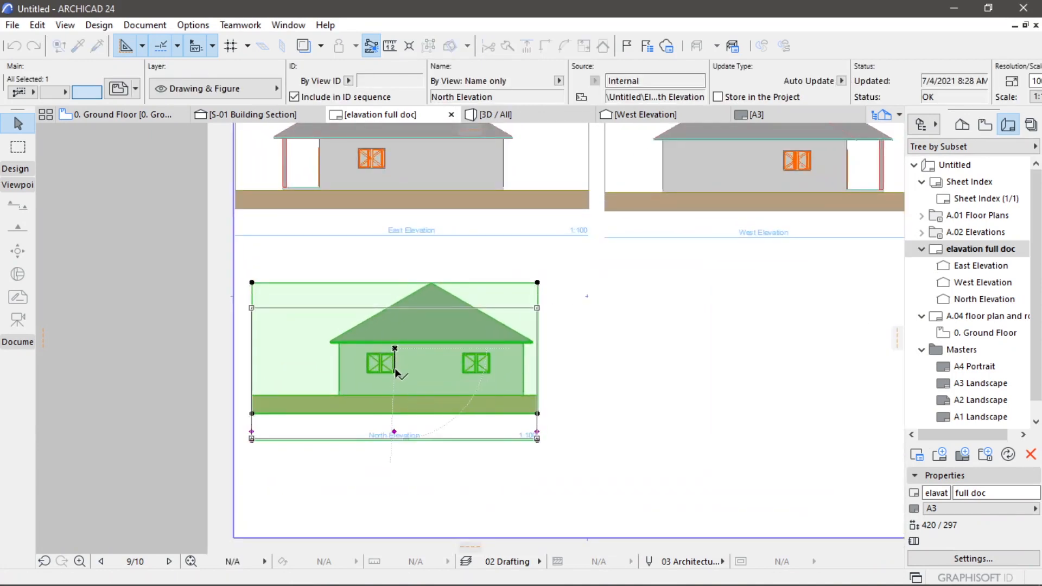
click(555, 370)
- Place the internal South Elevation view as a drawing below the West Elevation, beside the North Elevation
scroll(555, 370, down, 5)
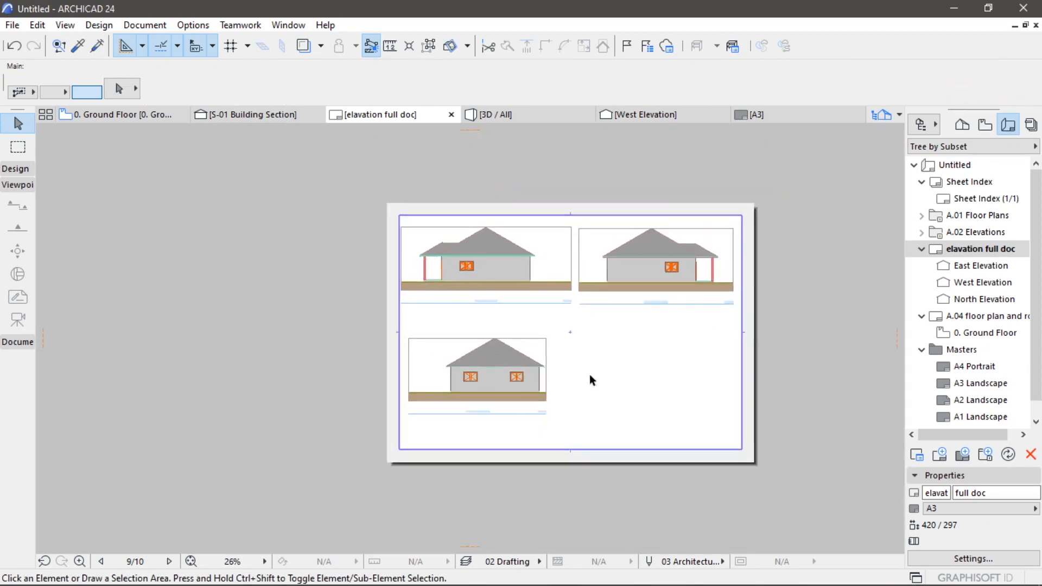
middle_drag(572, 379, 510, 366)
right_click(596, 355)
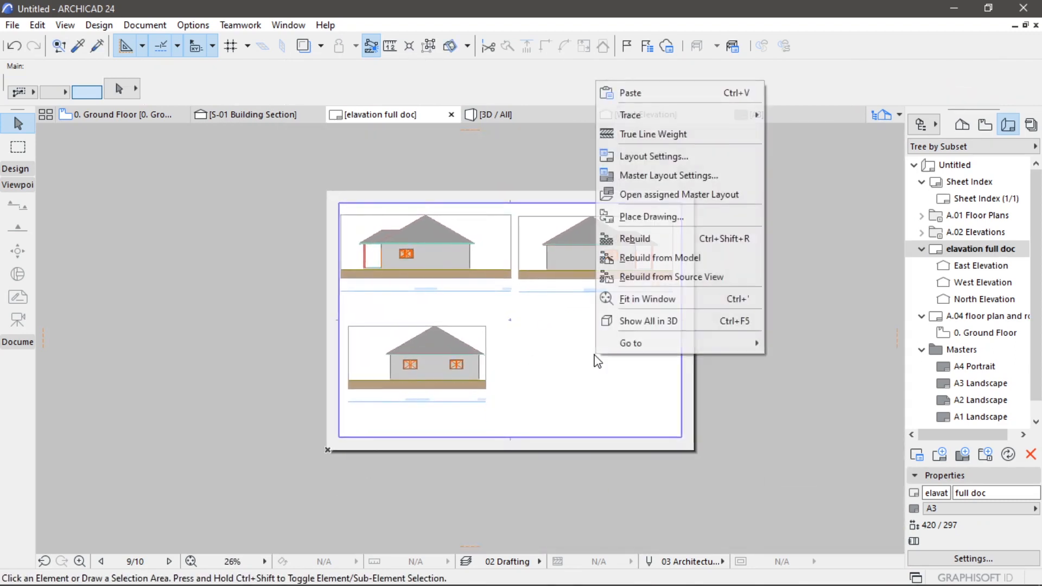
click(650, 216)
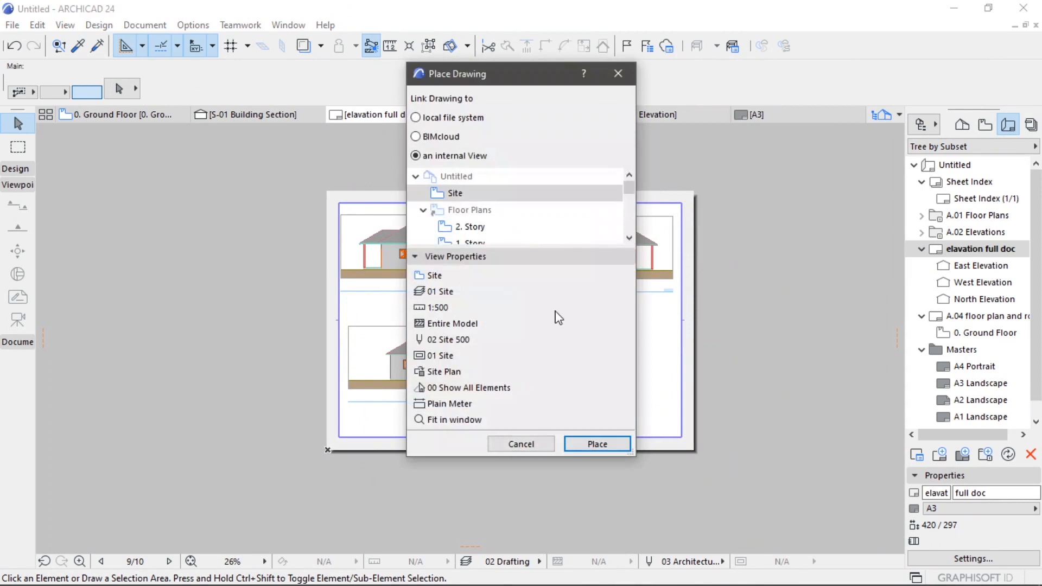
scroll(507, 239, down, 4)
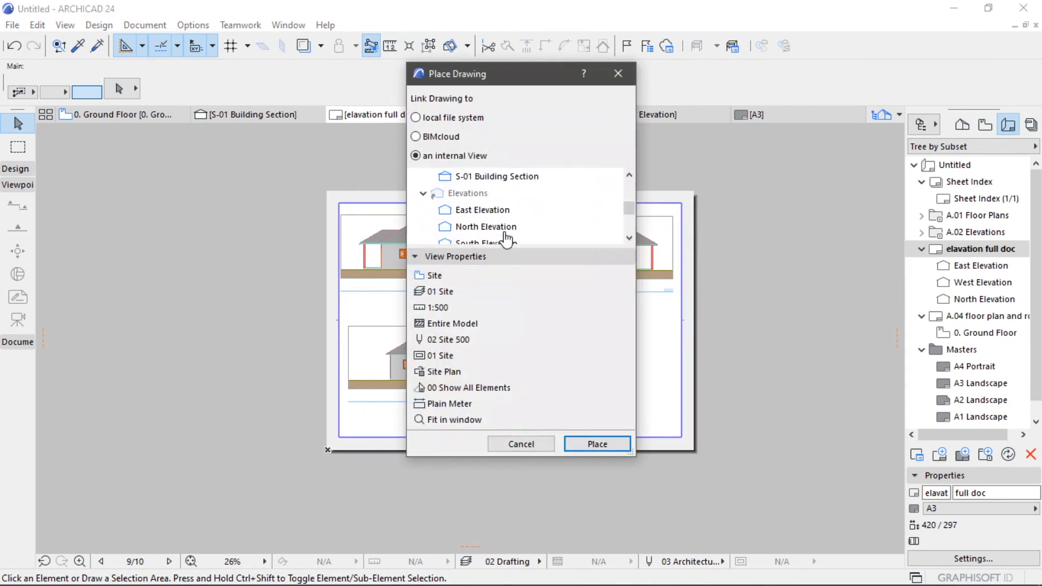
click(502, 197)
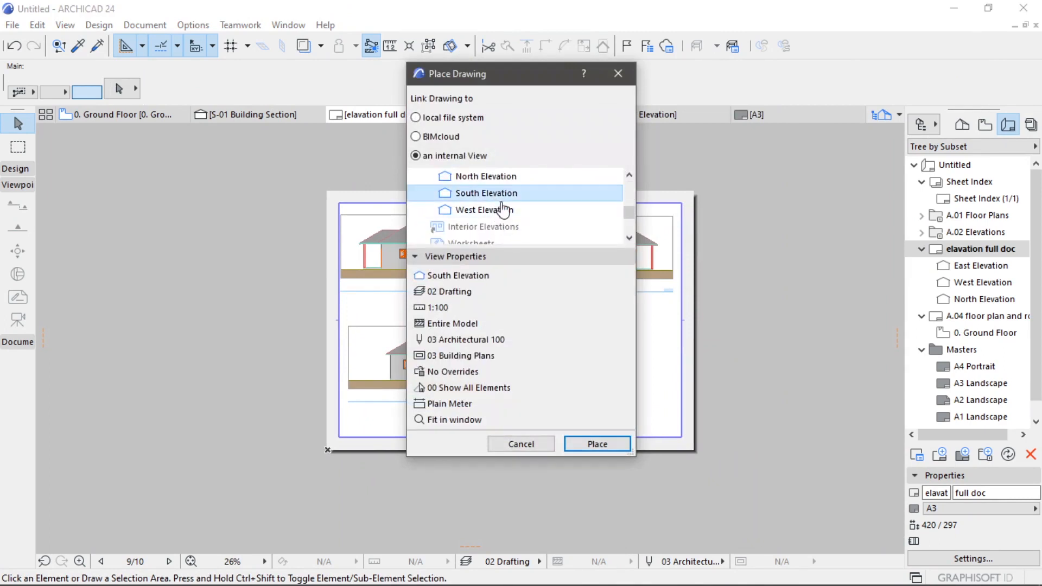
click(598, 444)
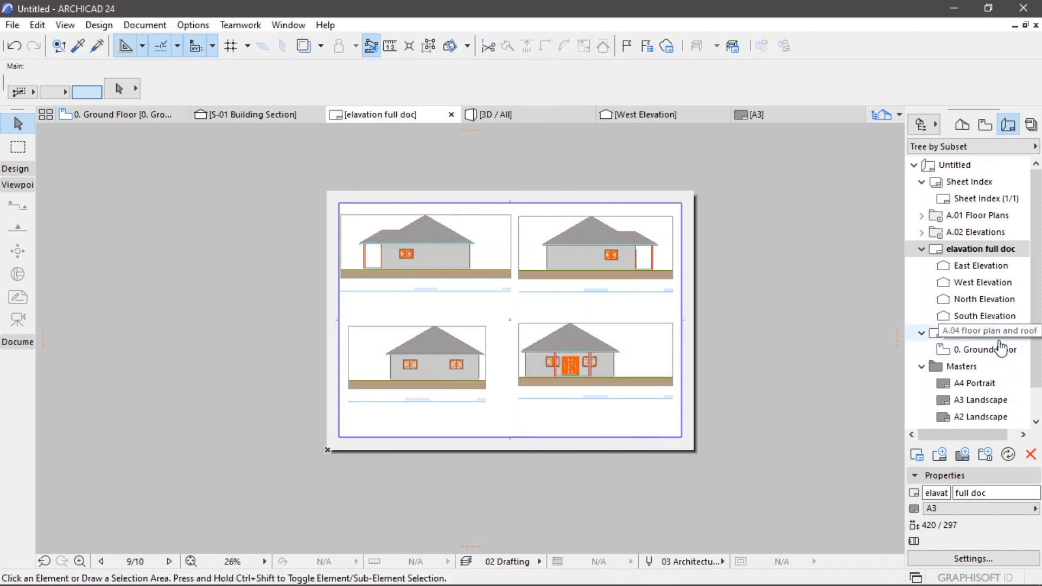
- Collapse the "elavation full doc" layout's drawing list and open the "A.04 floor plan and roof" layout
scroll(1000, 348, down, 2)
click(922, 215)
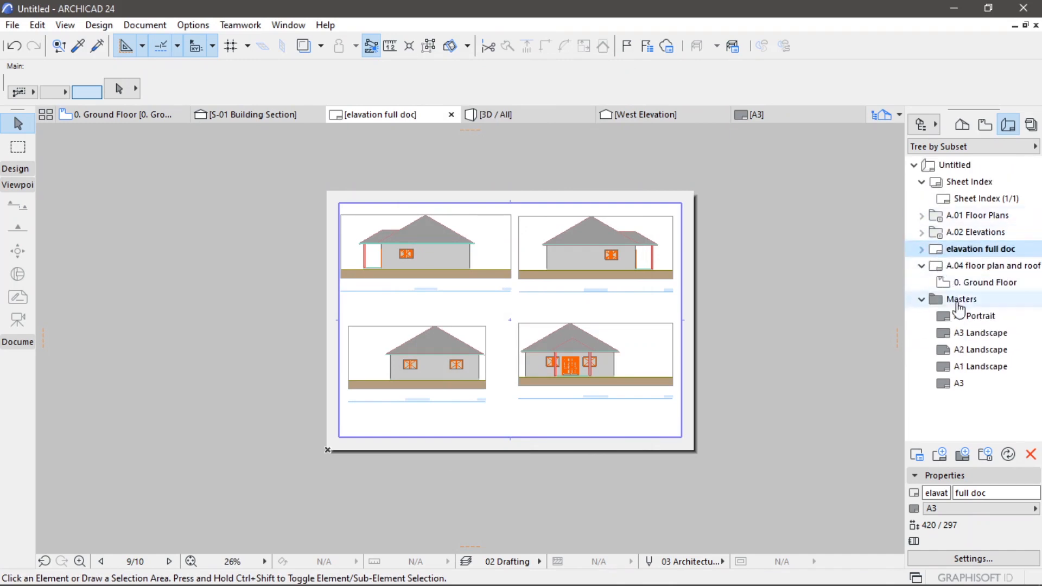
click(984, 267)
double_click(985, 267)
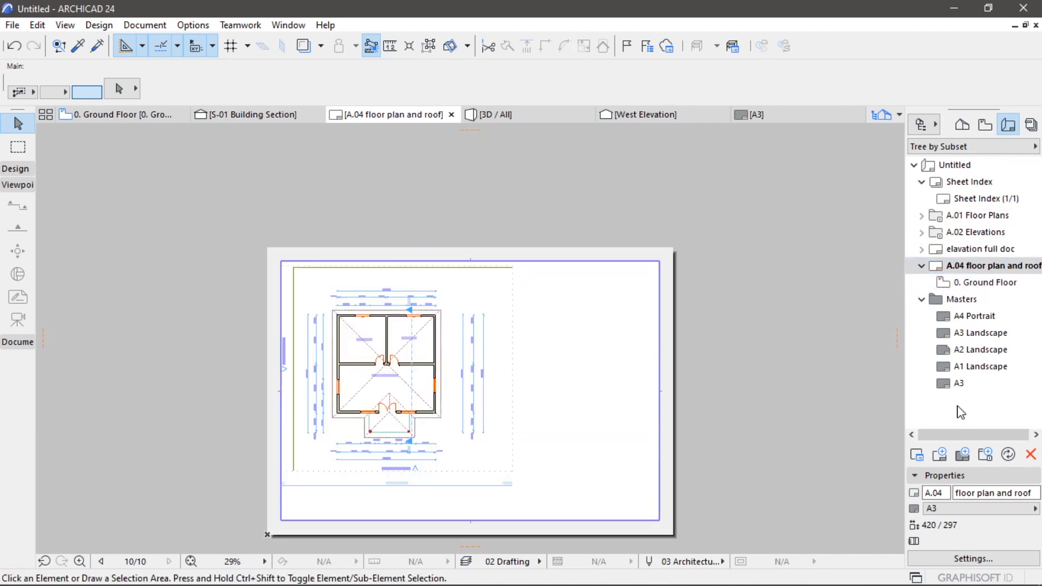
- Create a new master layout named A1 with A1 (ISO) - Metric size in landscape orientation
click(961, 456)
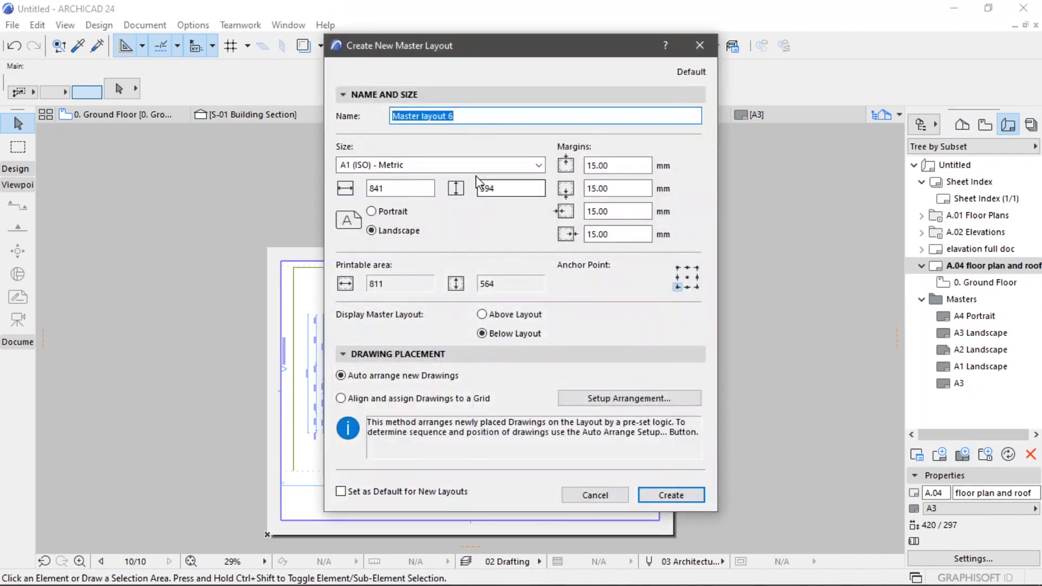
click(494, 169)
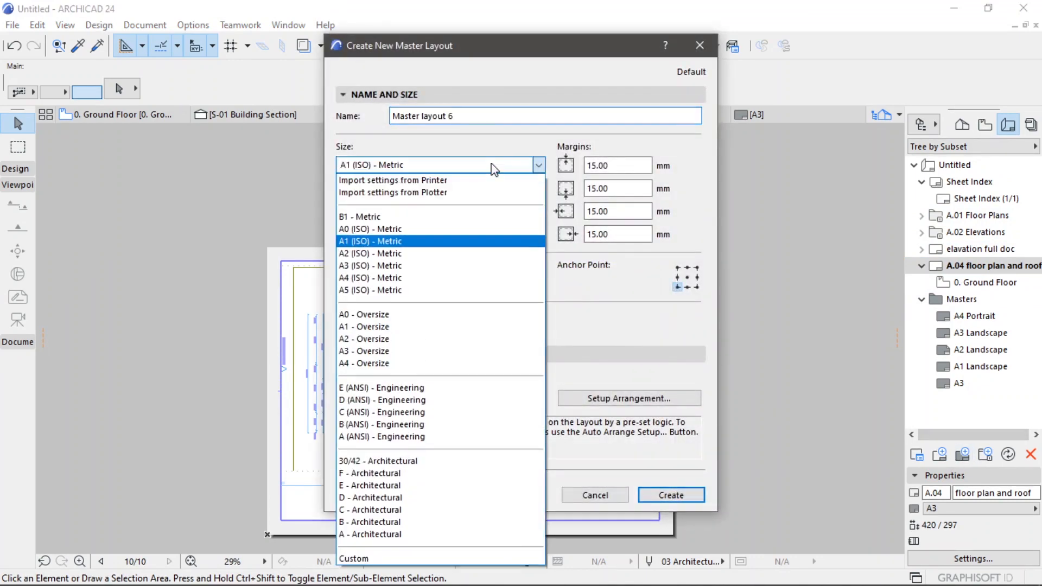
click(408, 241)
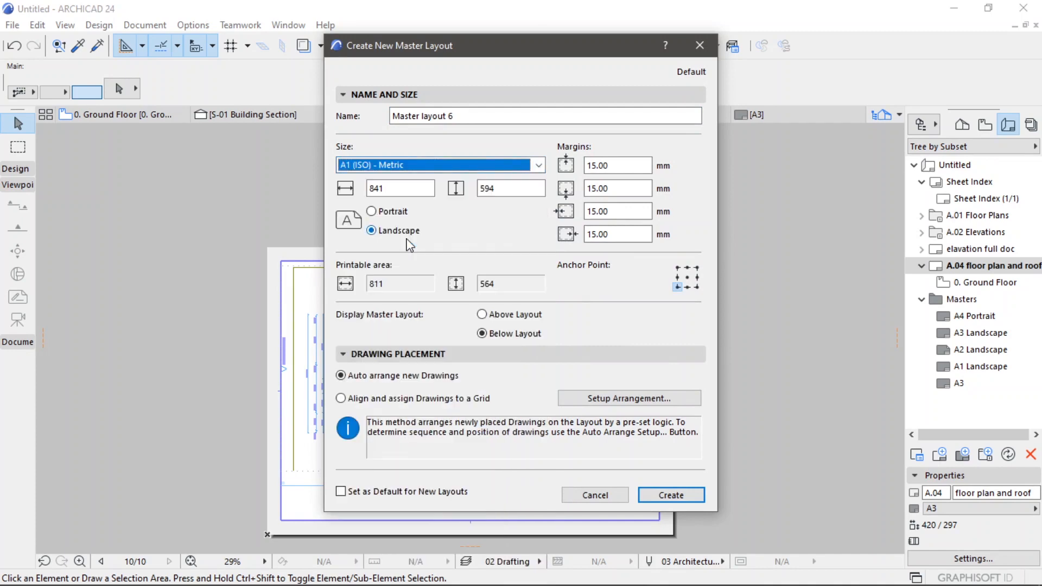
click(554, 116)
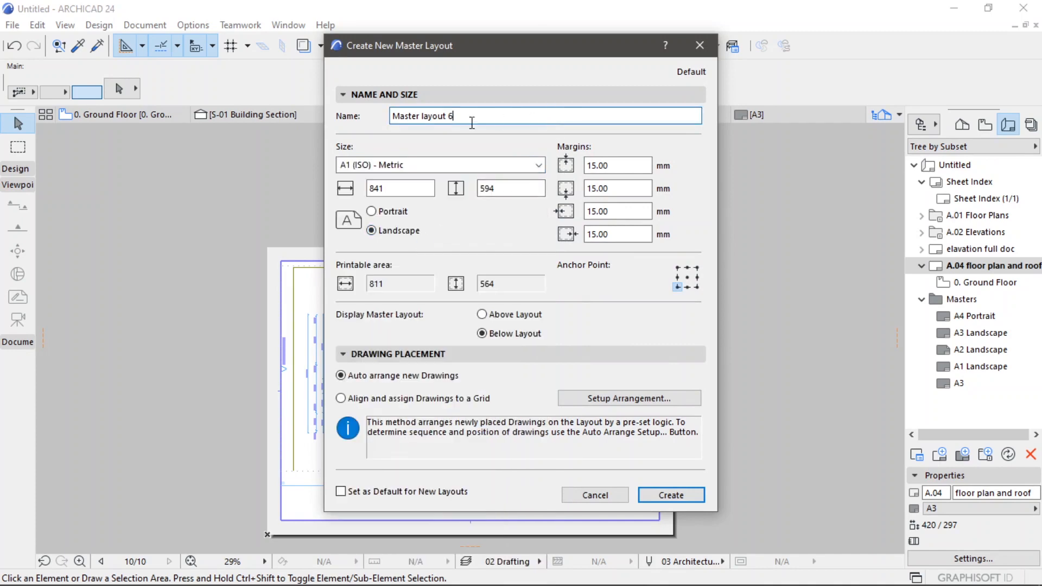
drag(472, 123, 354, 124)
text(A)
click(669, 495)
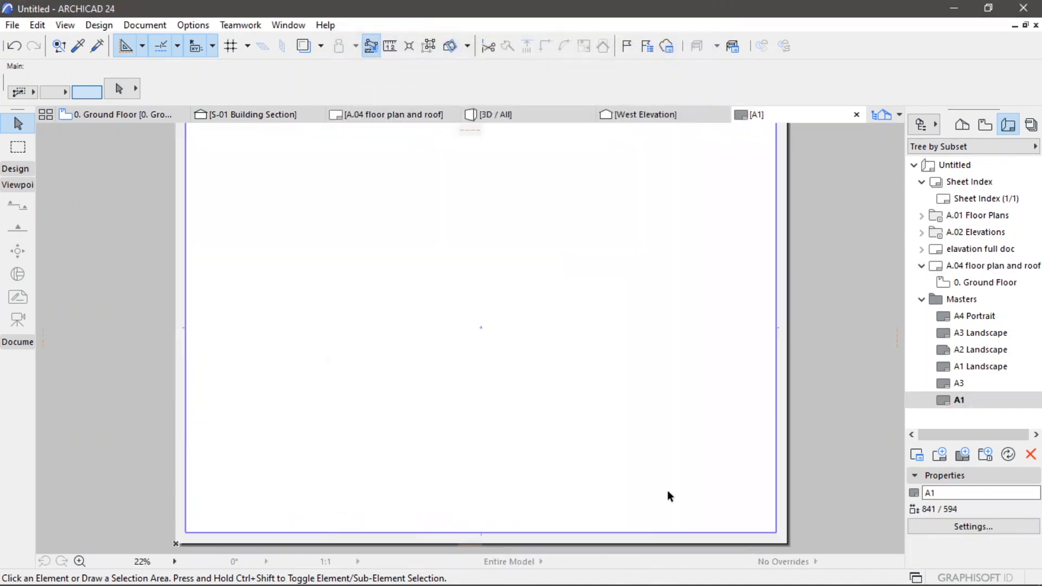
scroll(649, 441, down, 4)
middle_drag(554, 405, 486, 382)
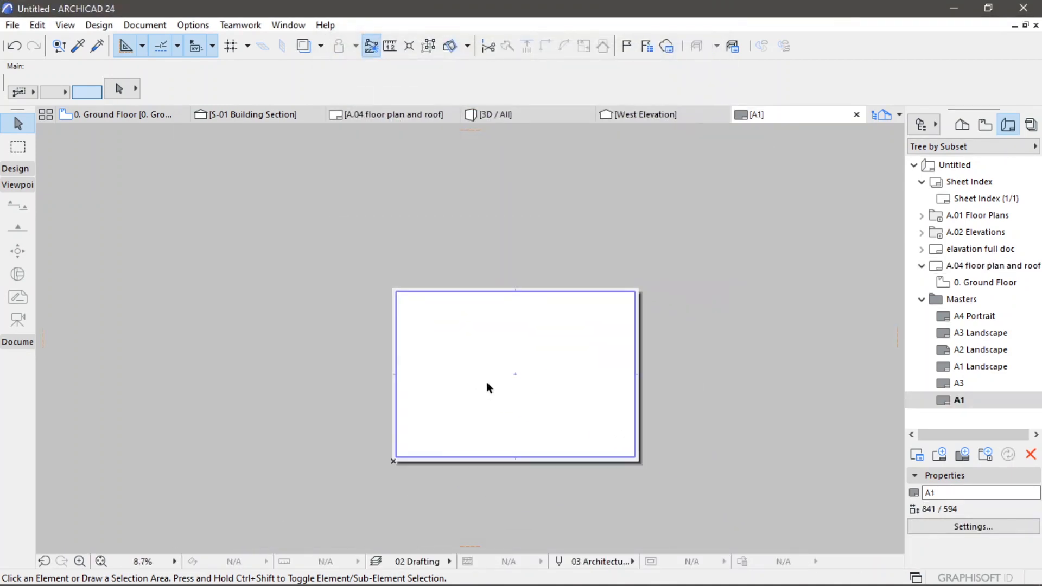
- Assign the A1 master to the "A.04 floor plan and roof" layout and open that layout at its Ground Floor drawing
drag(991, 368, 979, 268)
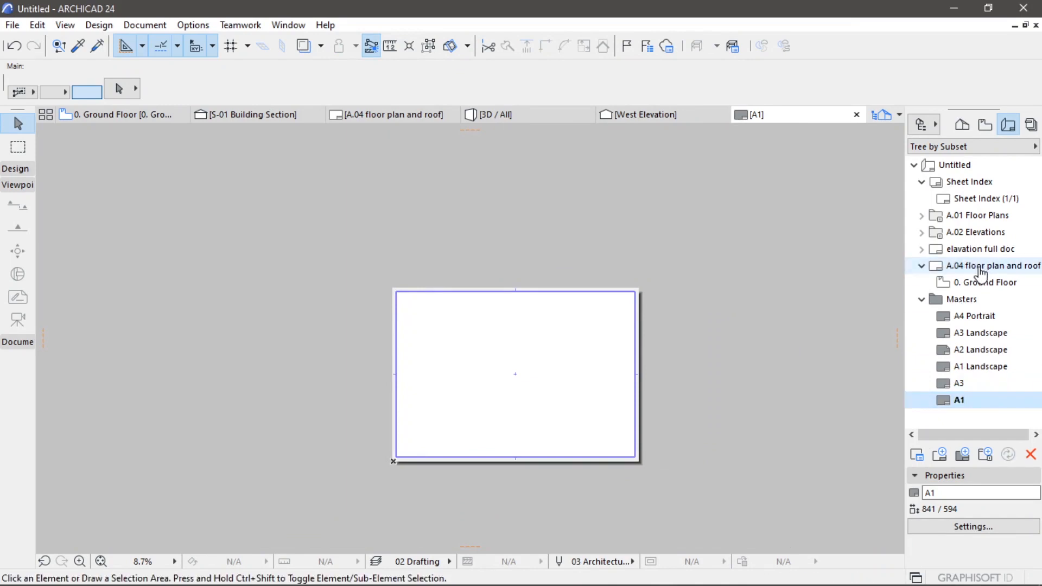
click(983, 283)
double_click(984, 283)
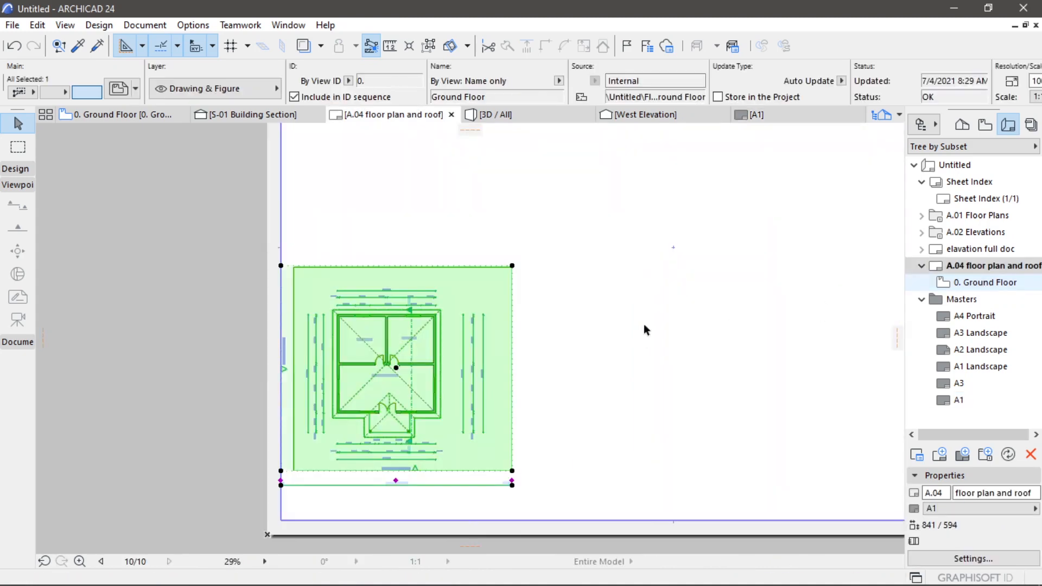
- Move the Ground Floor drawing from the lower-left corner to the upper-left area of the A1 sheet, inside the printable area
scroll(642, 339, down, 5)
middle_drag(614, 346, 460, 327)
scroll(454, 324, up, 3)
scroll(455, 324, up, 2)
click(323, 341)
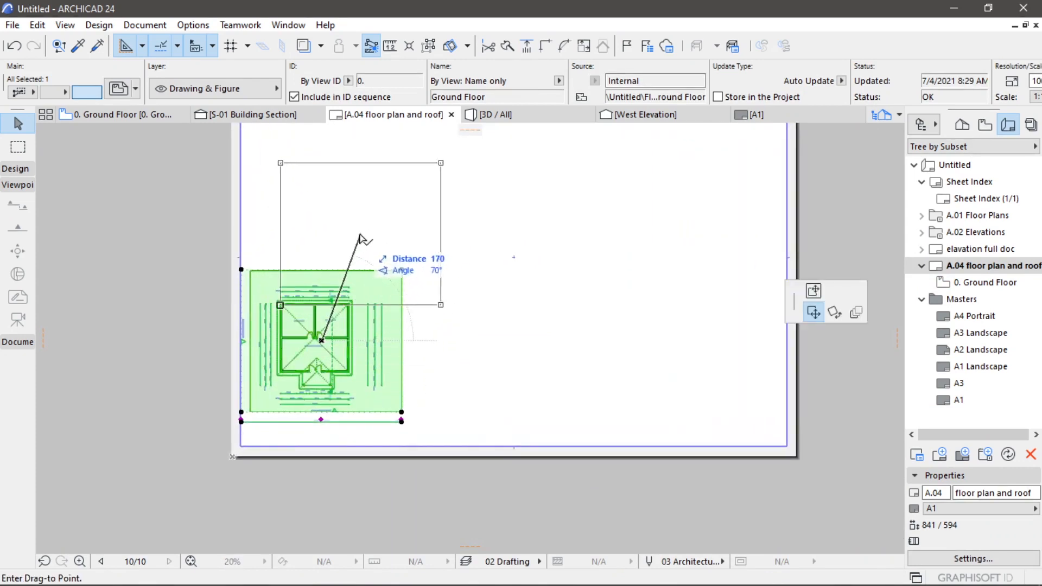
click(359, 207)
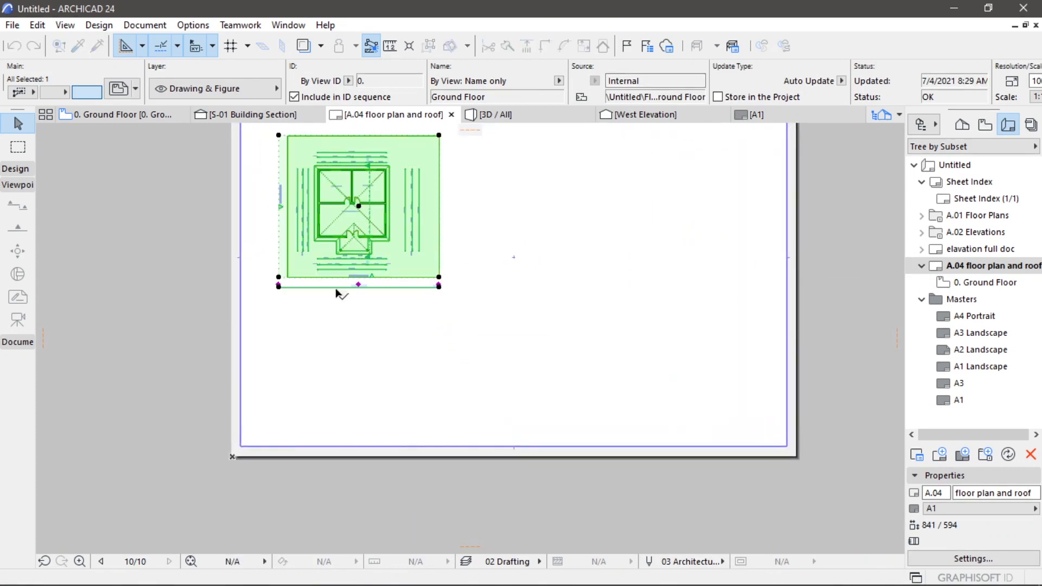
middle_drag(370, 340, 334, 415)
scroll(335, 413, down, 1)
click(325, 298)
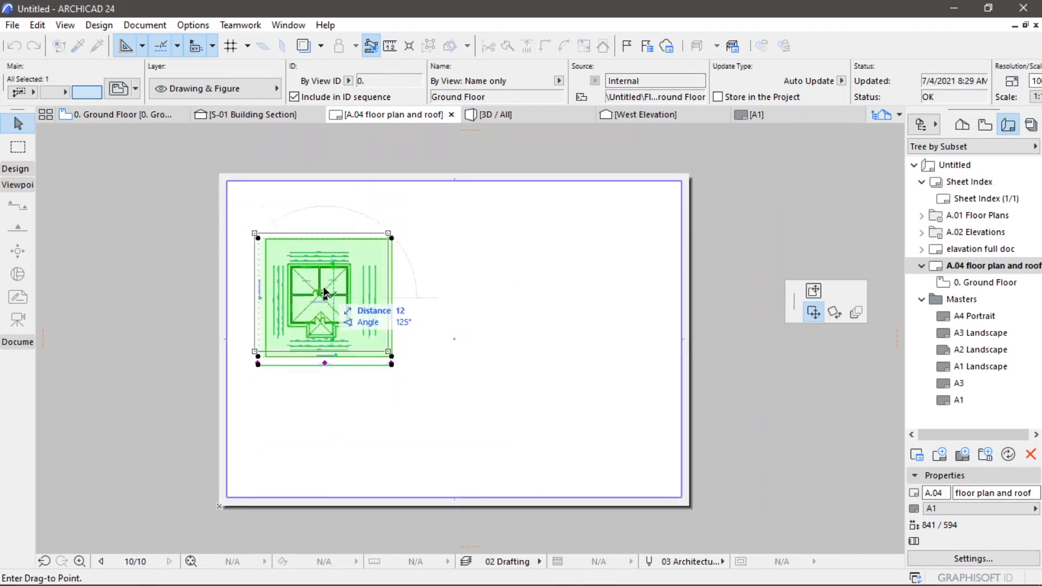
click(319, 269)
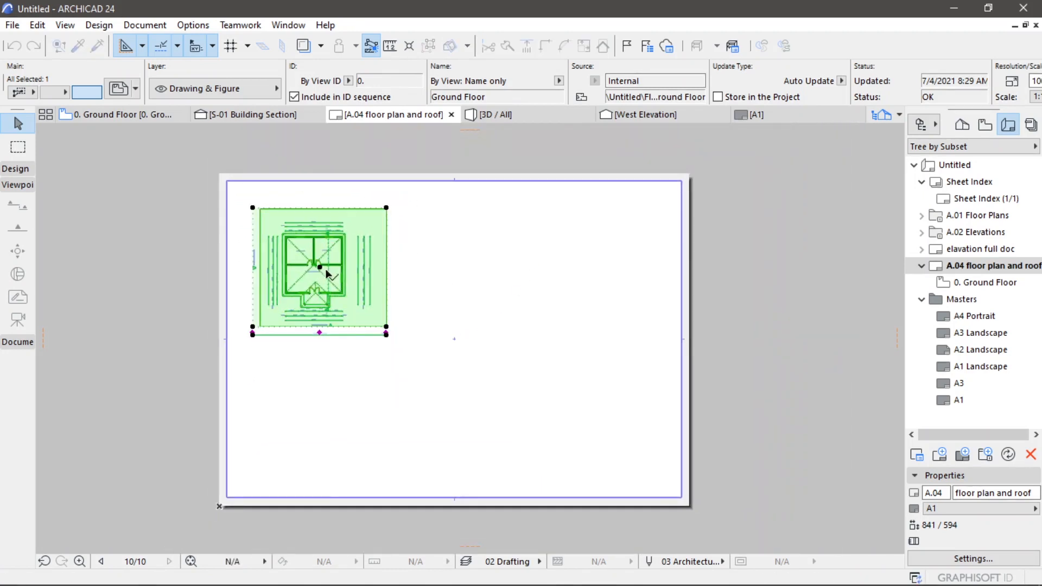
click(440, 282)
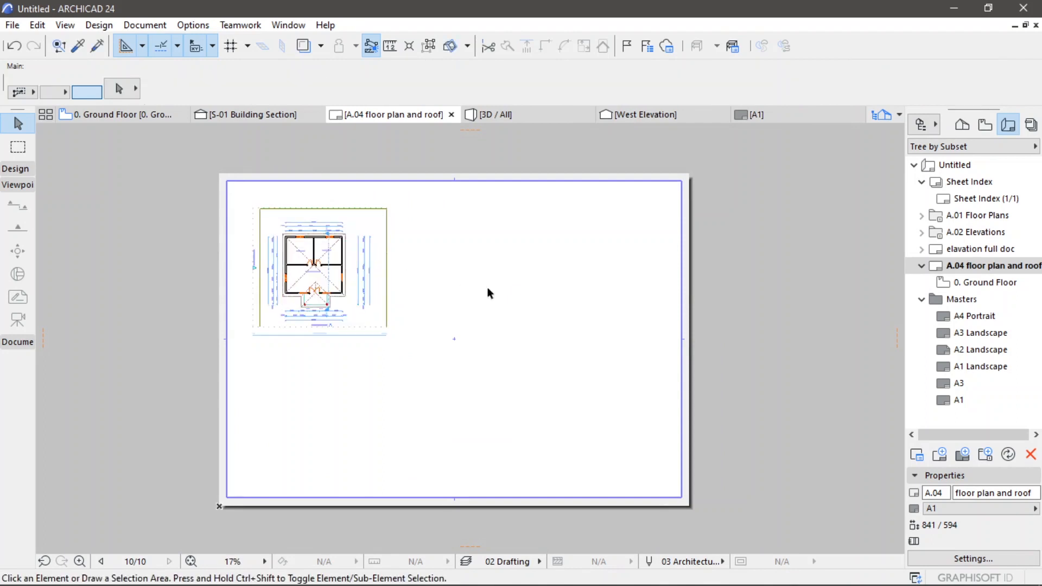
- Place the internal S-01 Building Section view as a drawing on the A.04 layout, to the right of the ground floor plan
right_click(532, 293)
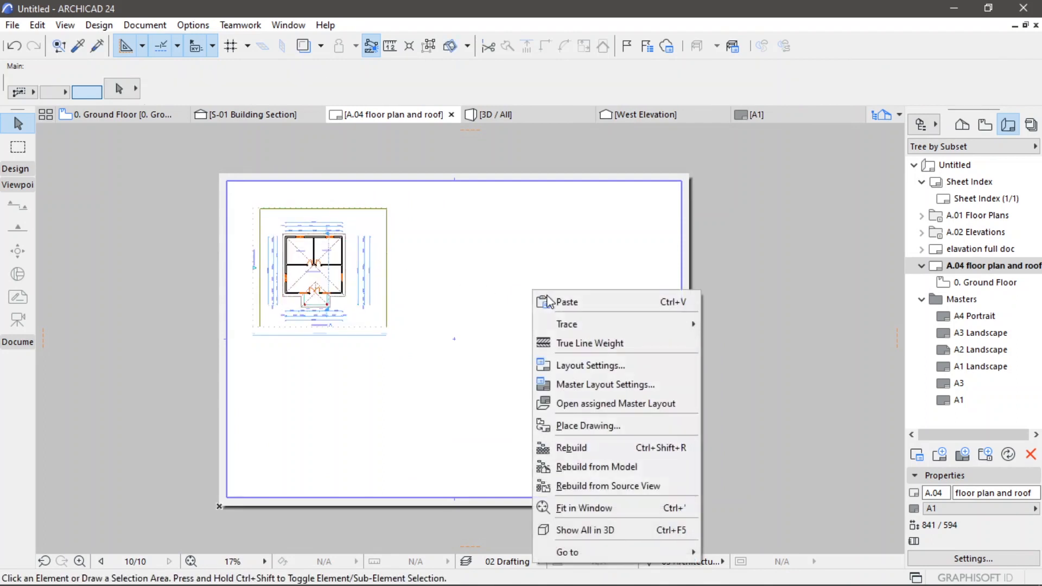
click(595, 425)
scroll(534, 229, down, 2)
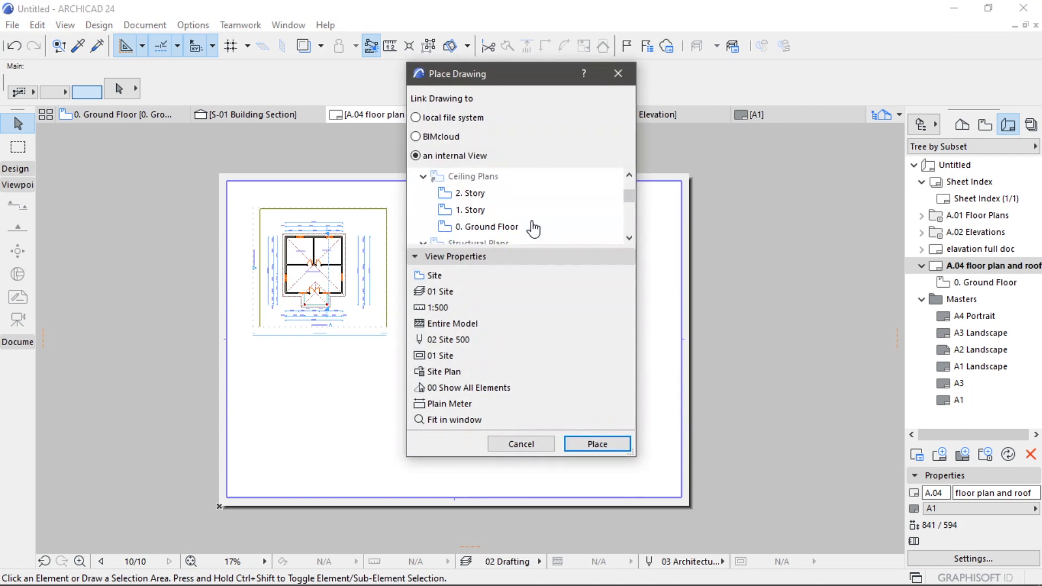
scroll(533, 228, down, 3)
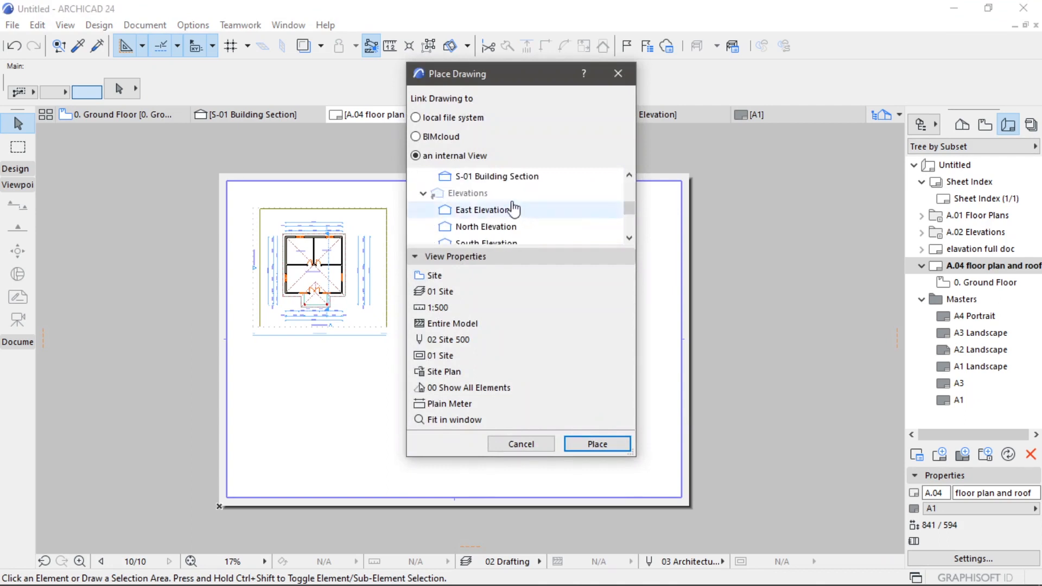
click(509, 186)
click(609, 444)
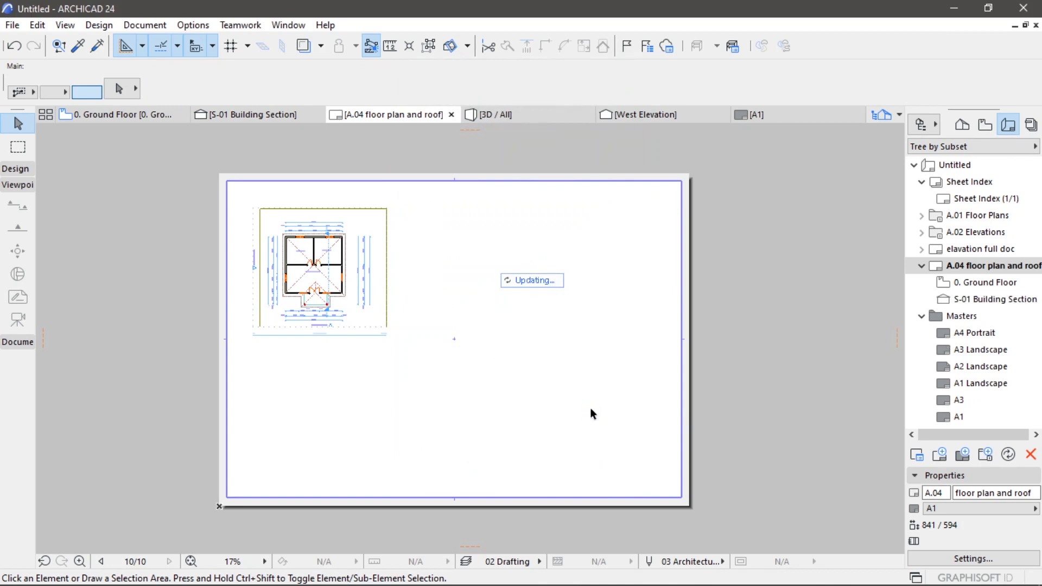
- Move the S-01 Building Section drawing up and left on the sheet, level with the ground floor plan
click(550, 298)
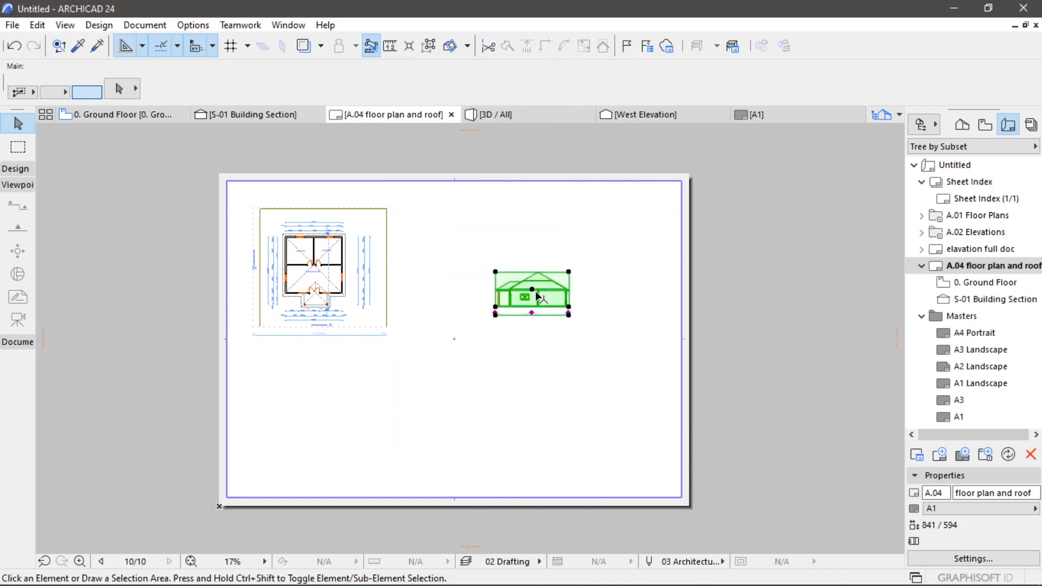
click(535, 291)
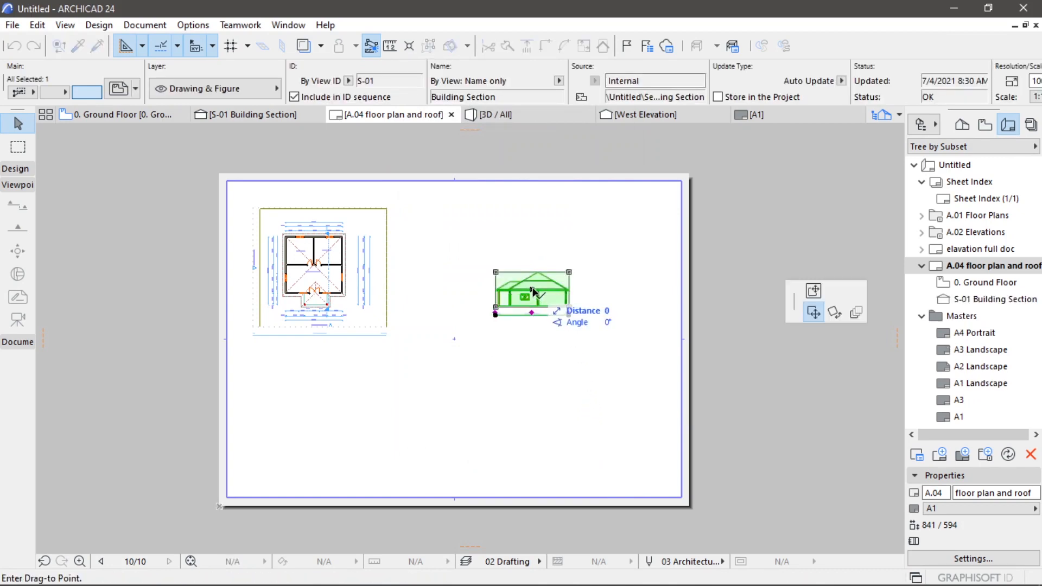
click(491, 261)
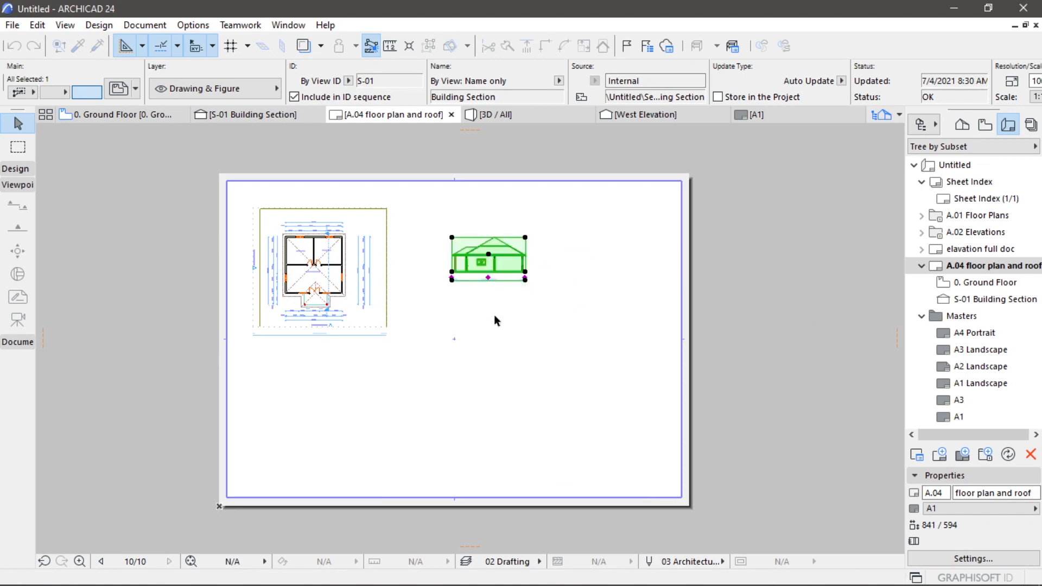
click(497, 331)
- Place the internal 1. Story ceiling plan view as a drawing on the A.04 layout
right_click(497, 330)
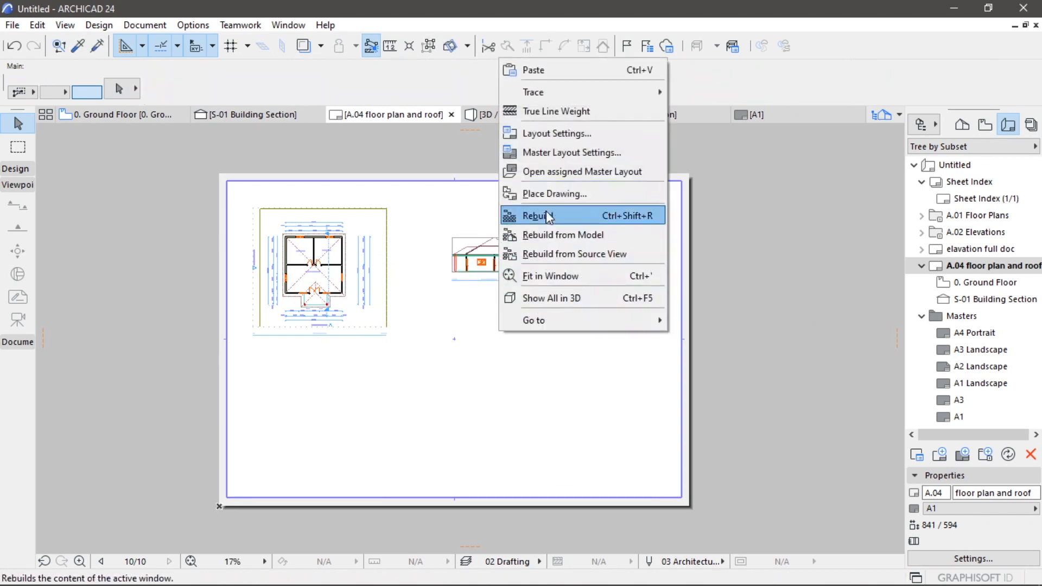
click(549, 194)
scroll(522, 235, down, 2)
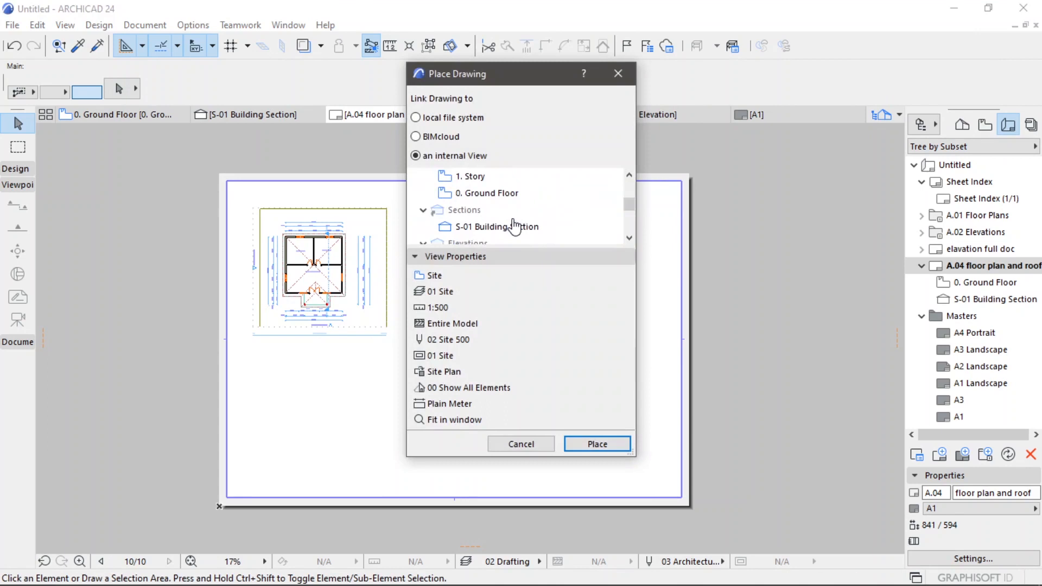
scroll(515, 226, down, 3)
scroll(514, 226, up, 2)
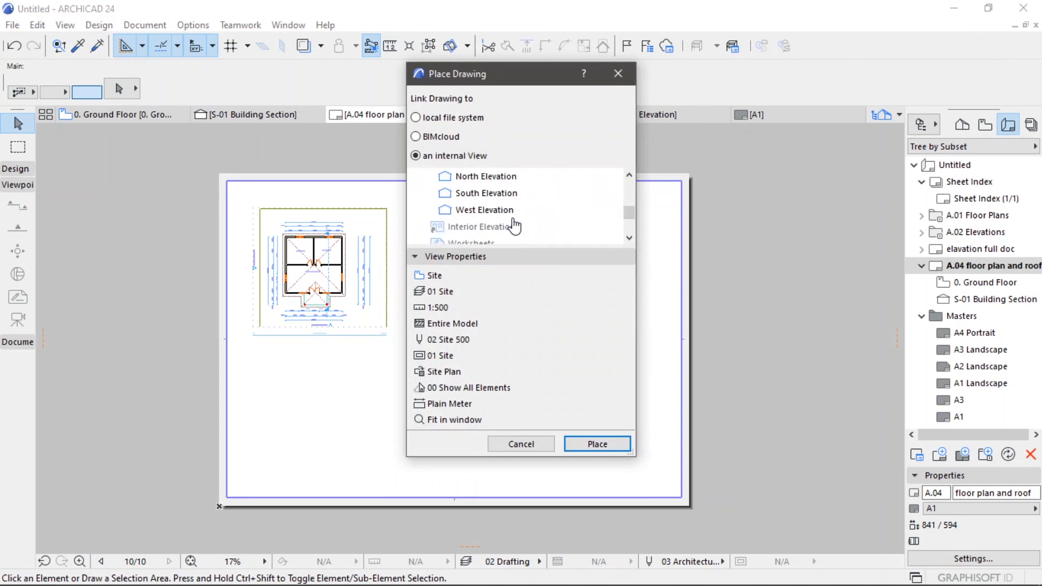
scroll(515, 226, up, 4)
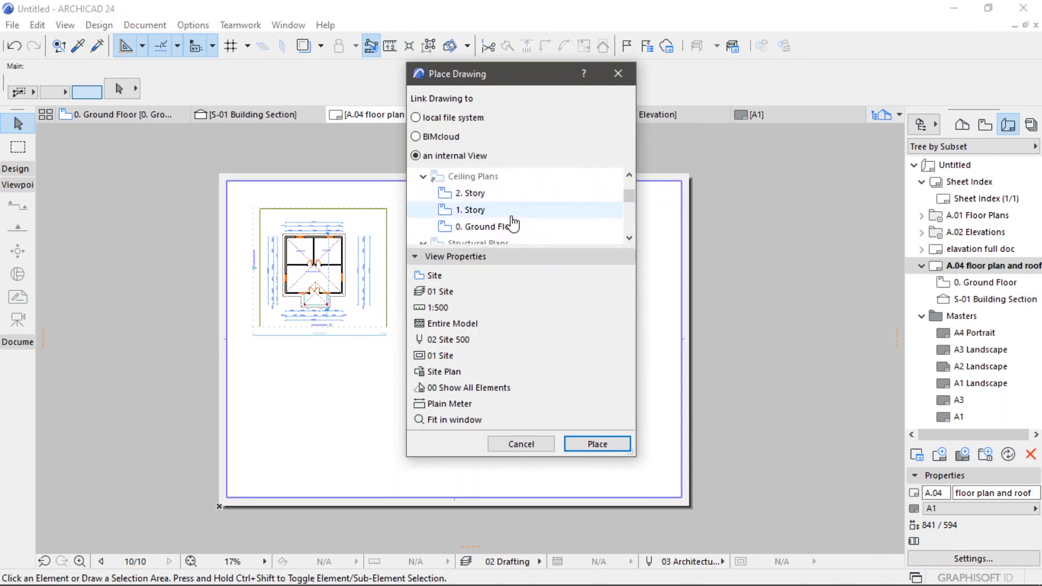
click(482, 216)
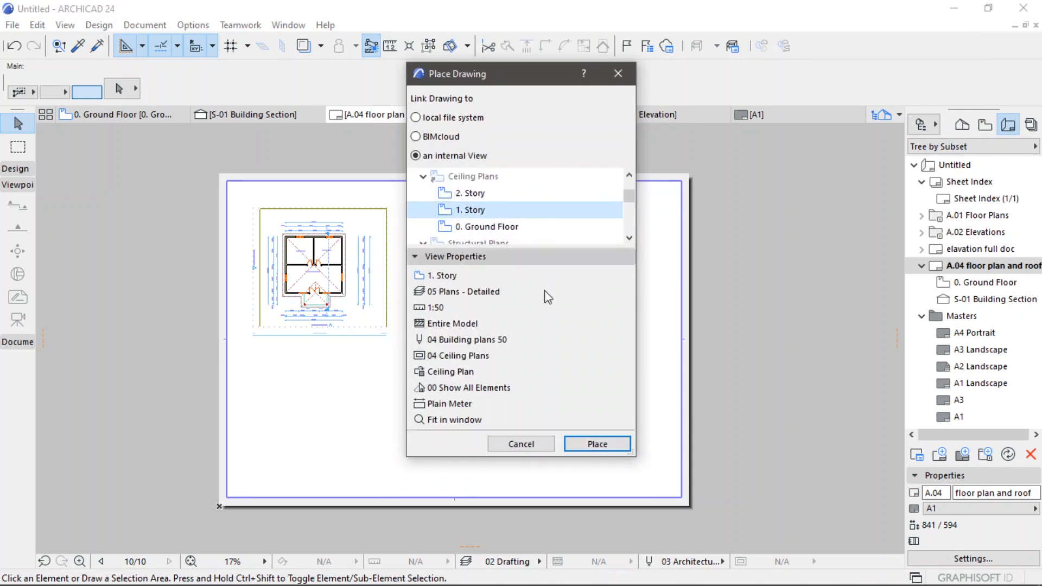
click(597, 444)
scroll(560, 434, down, 1)
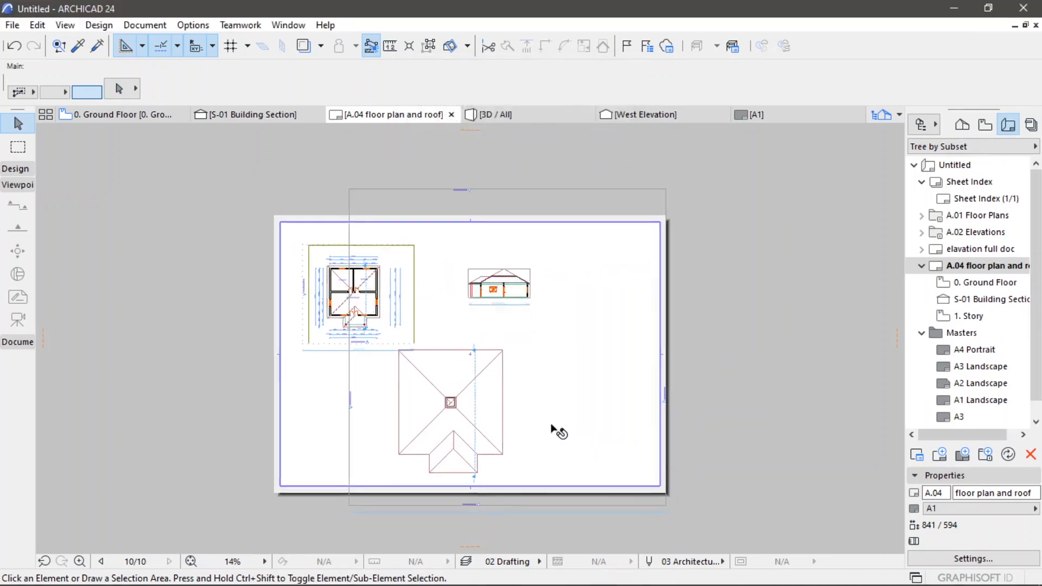
- Move the 1. Story roof drawing to the right so its frame clears most of the ground floor plan
click(475, 414)
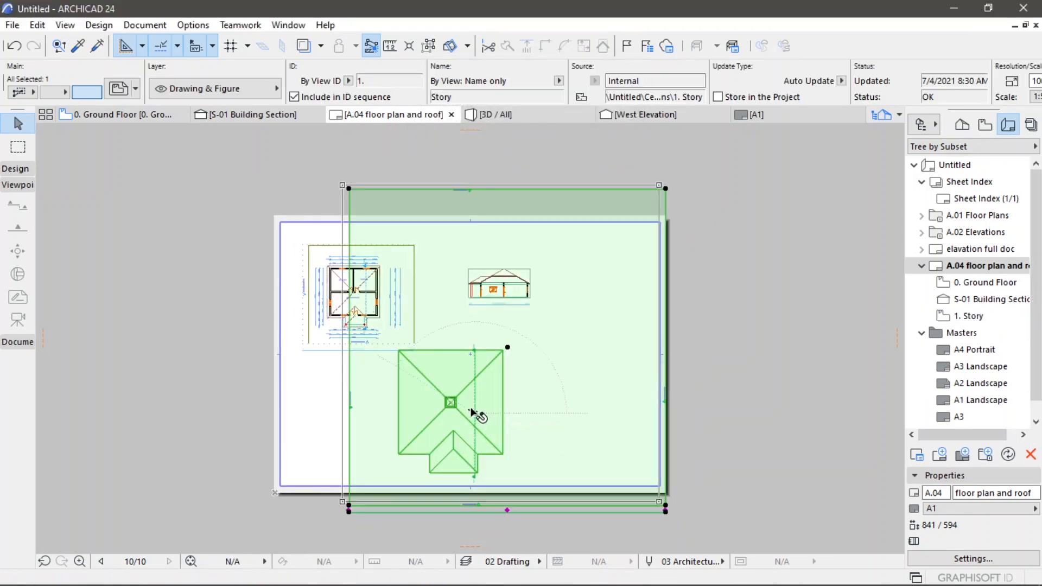
click(468, 403)
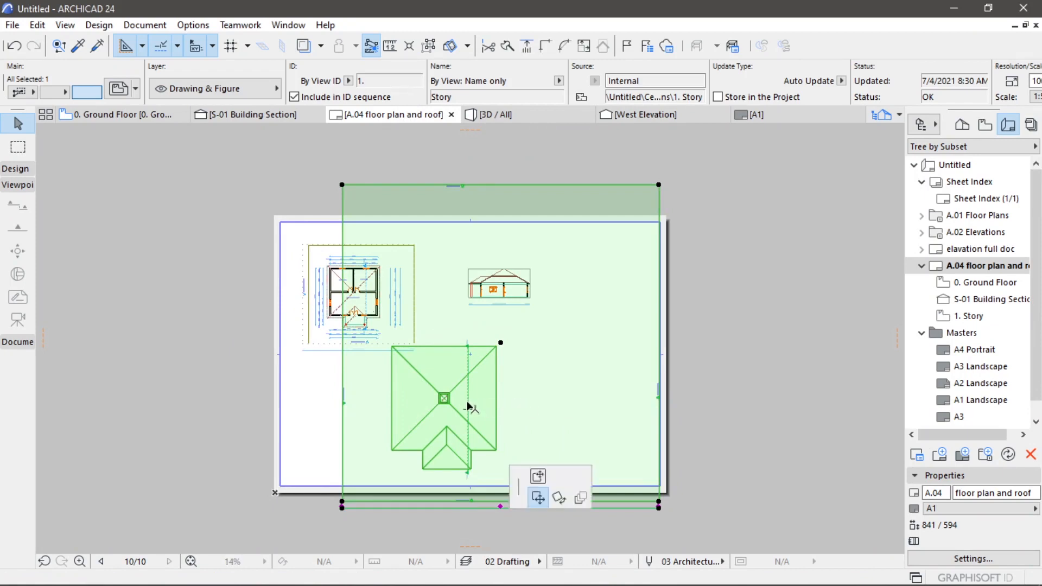
click(514, 396)
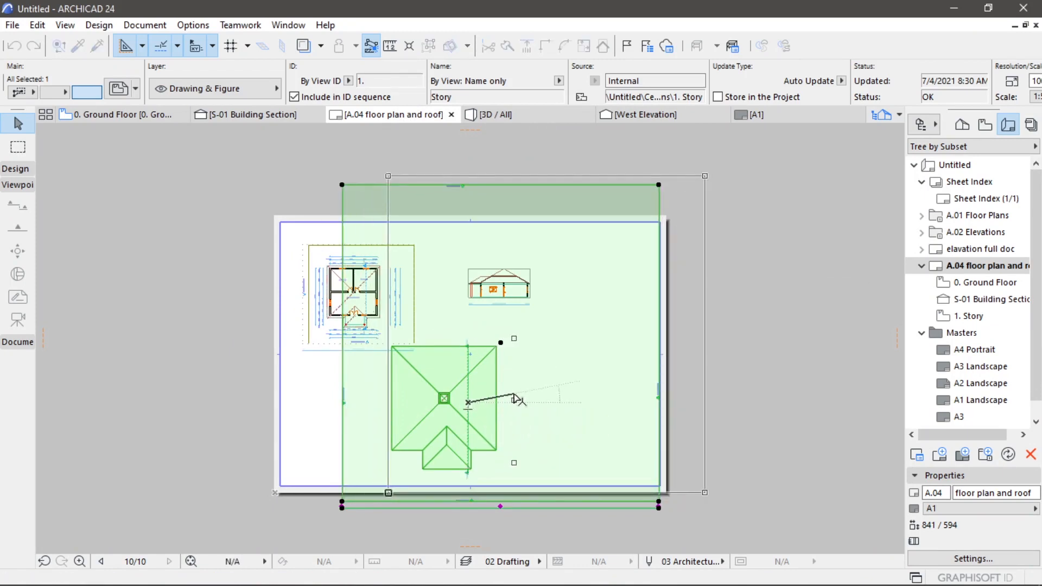
- Shrink the 1. Story drawing's frame evenly on all sides and shift its content so the whole roof fits inside
click(705, 176)
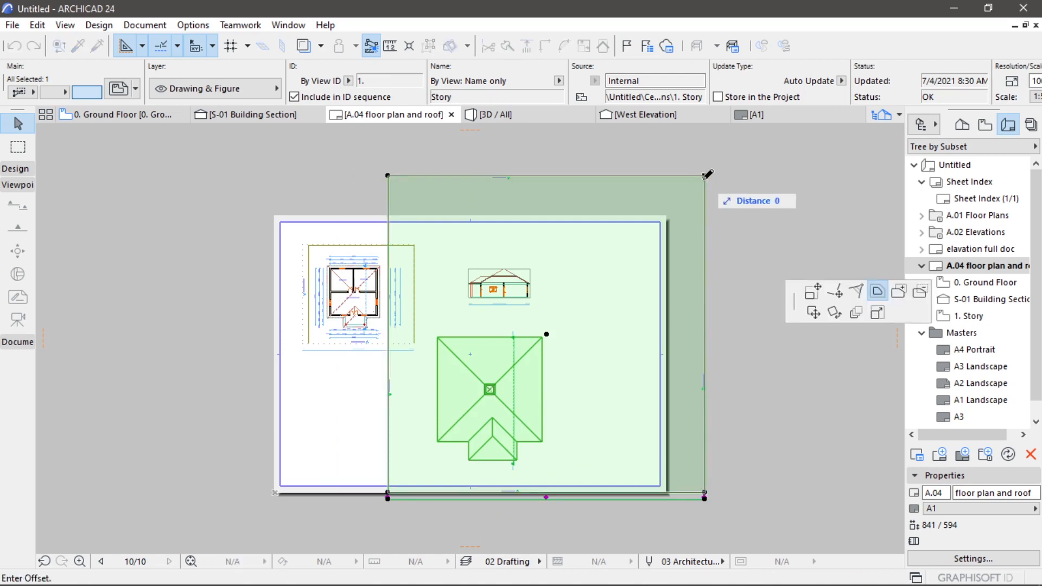
click(649, 268)
click(506, 382)
click(814, 291)
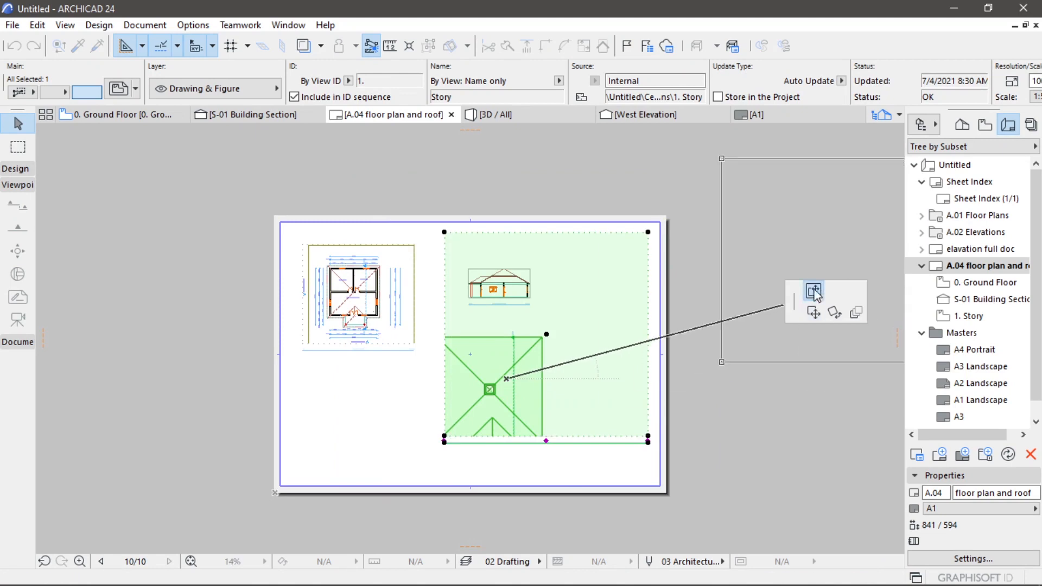
click(558, 350)
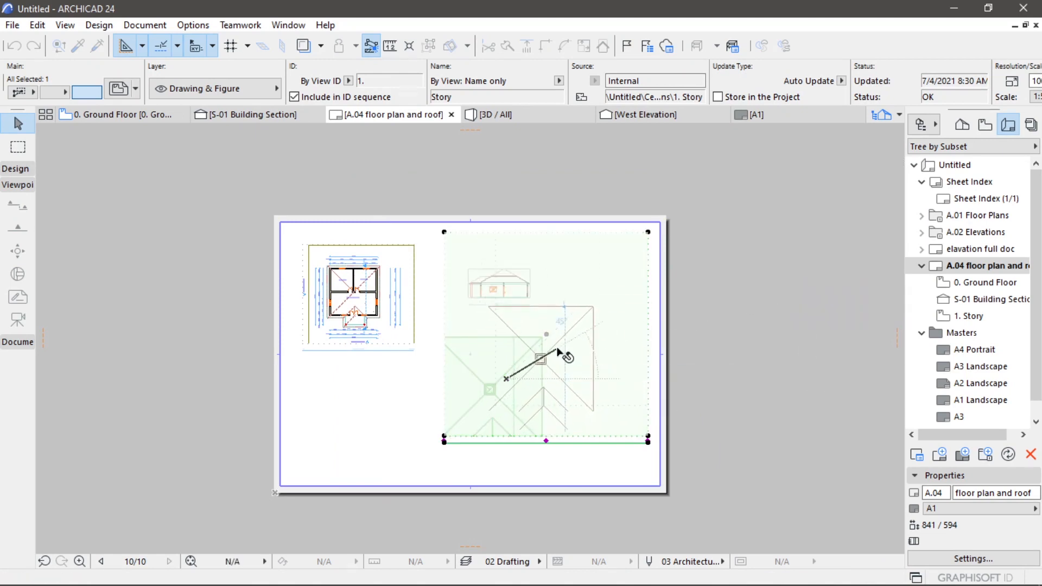
- Move the cropped 1. Story roof drawing down to the lower-right area of the A1 sheet
click(547, 336)
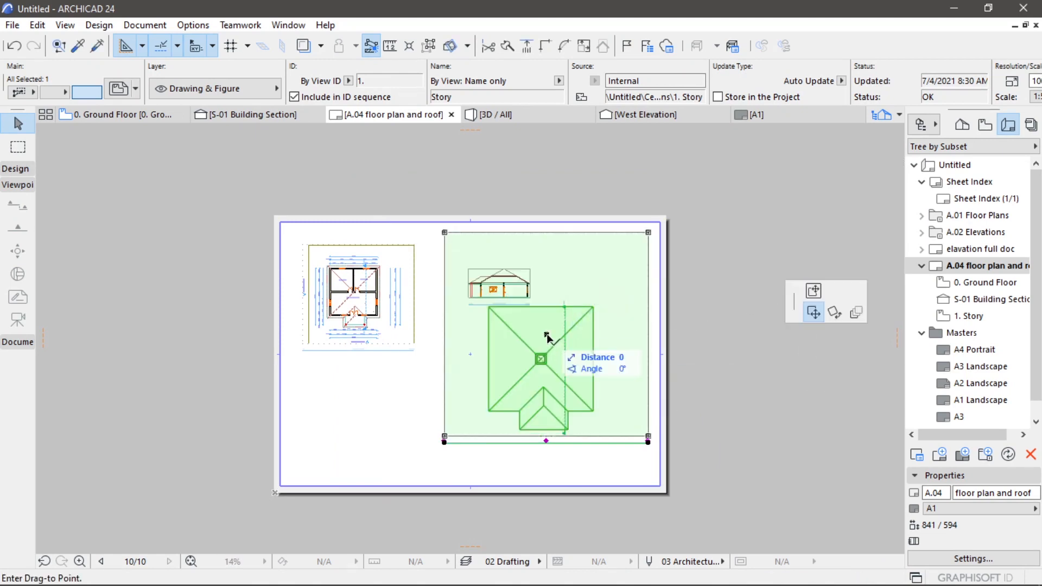
click(531, 384)
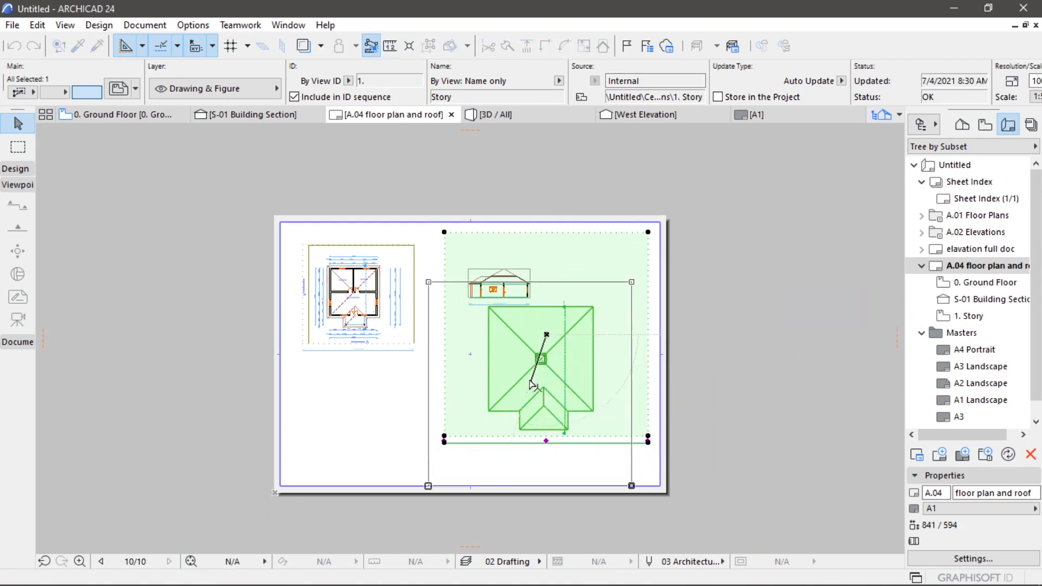
click(735, 317)
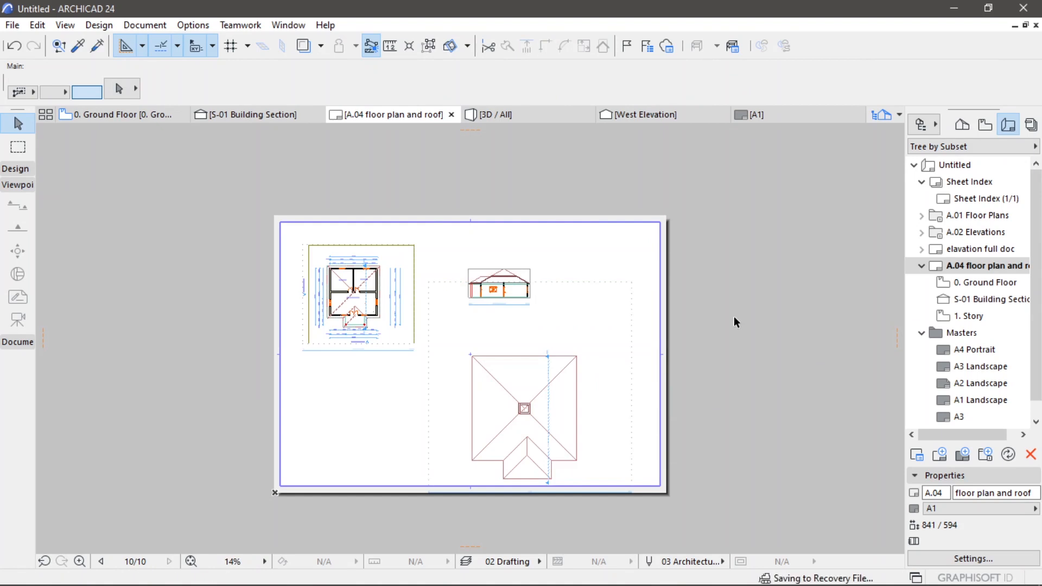
- Lower the upper edge of the 1. Story drawing's frame so it clears the building section above
scroll(561, 387, up, 3)
click(514, 407)
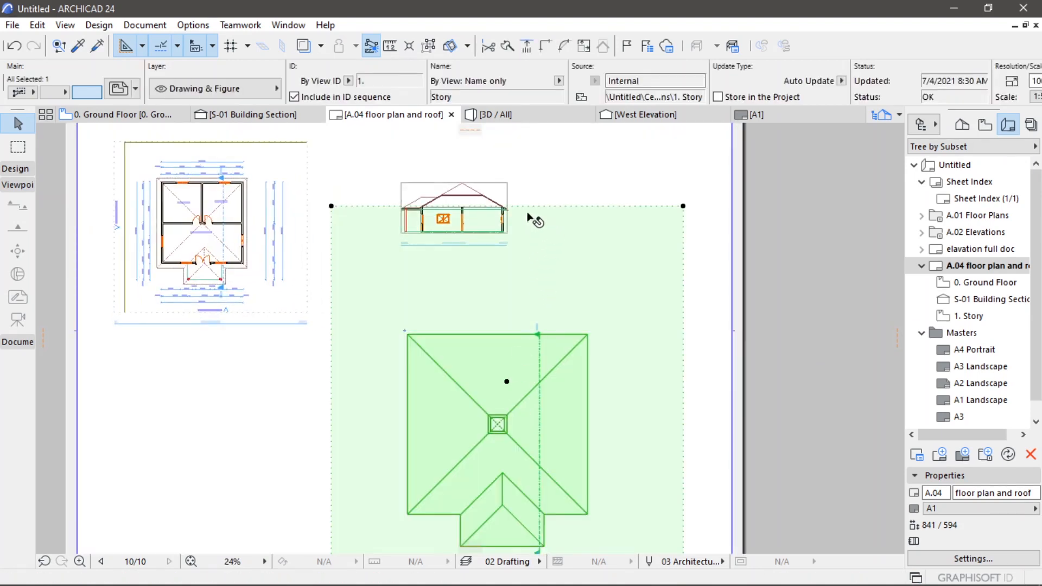
click(507, 210)
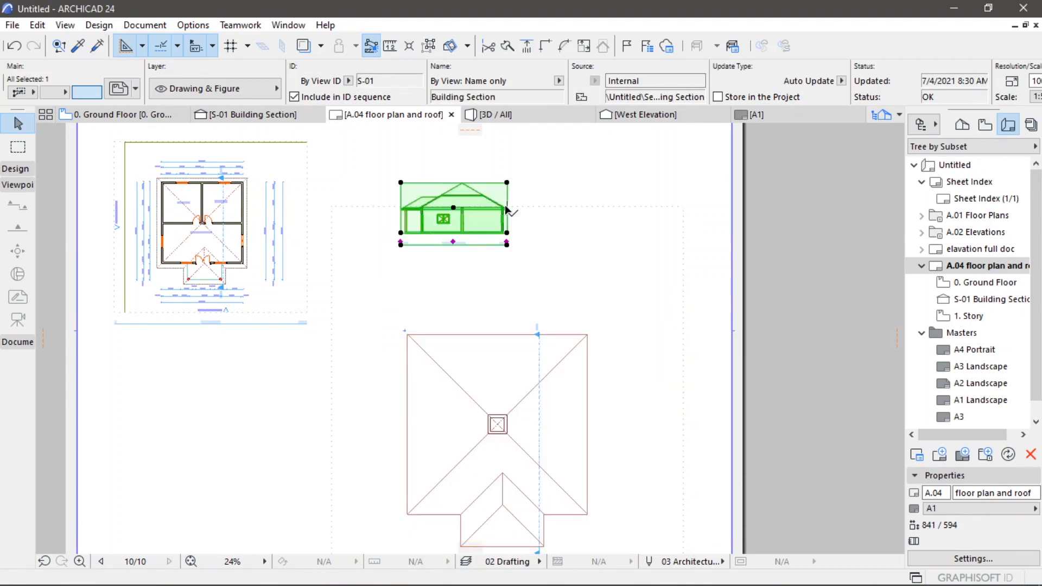
click(540, 307)
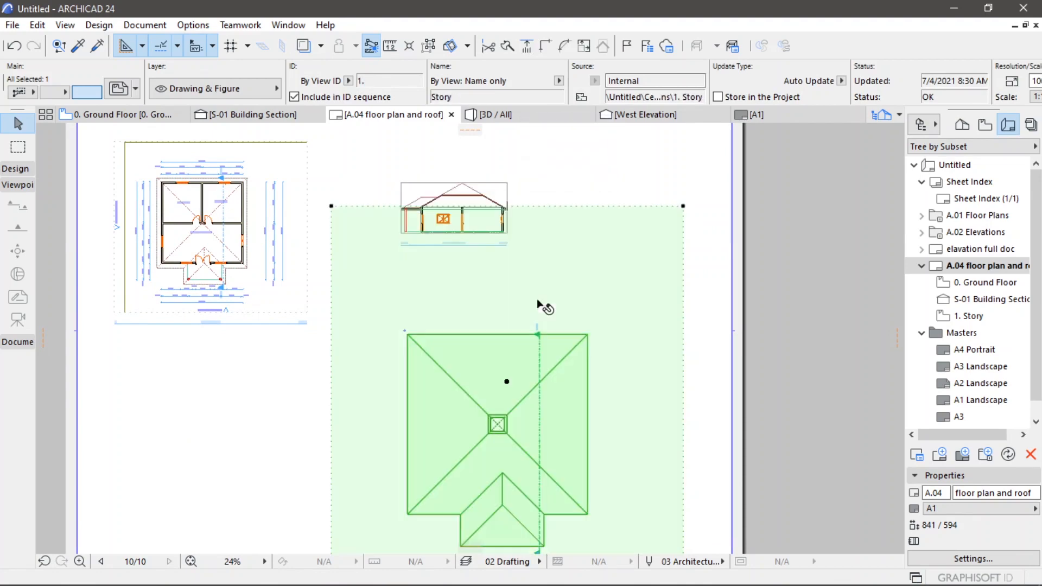
click(515, 206)
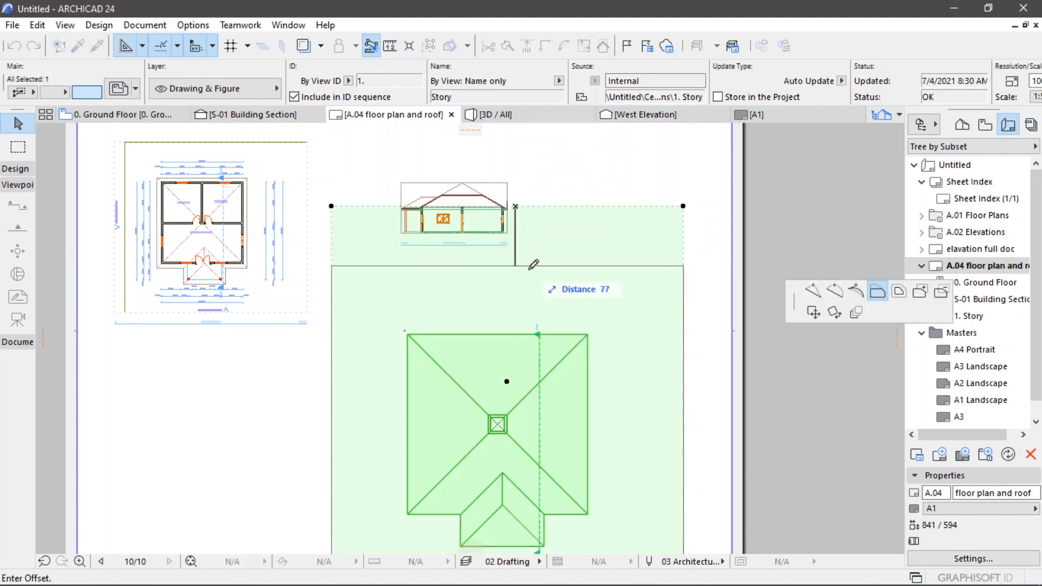
click(530, 284)
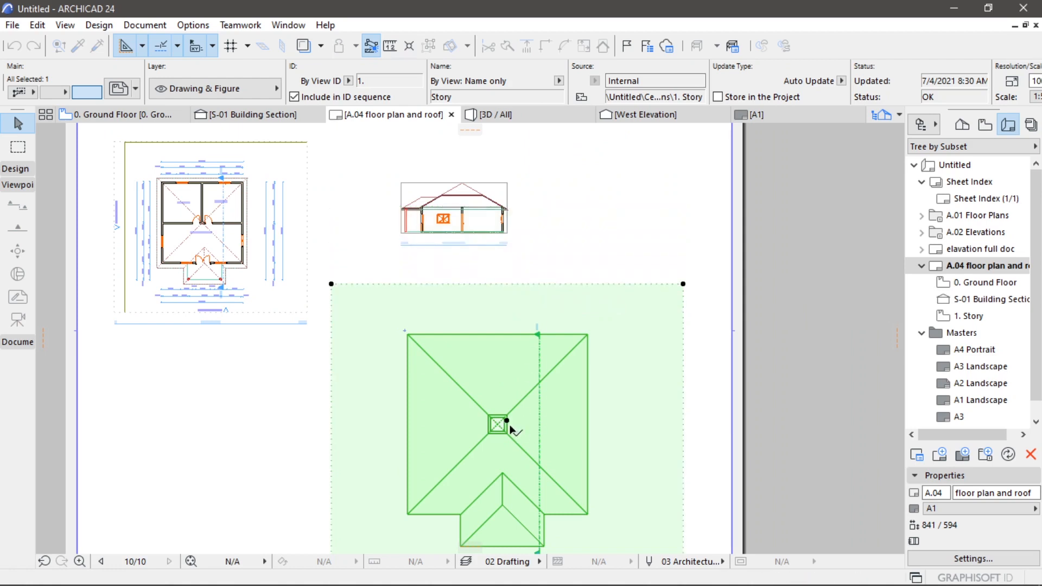
- Move the 1. Story roof drawing slightly straight up, keeping it below the building section
click(507, 422)
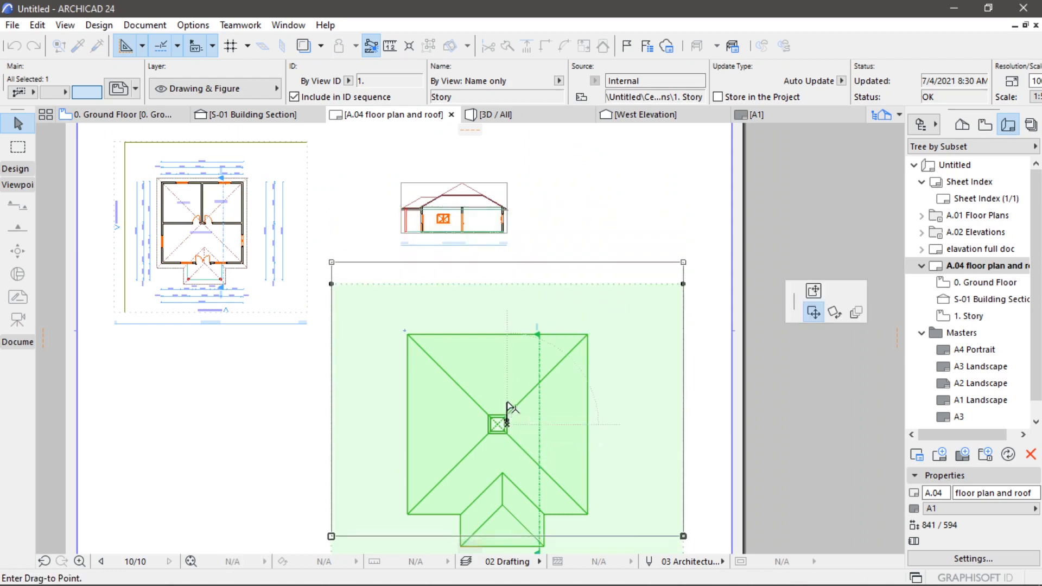
click(507, 400)
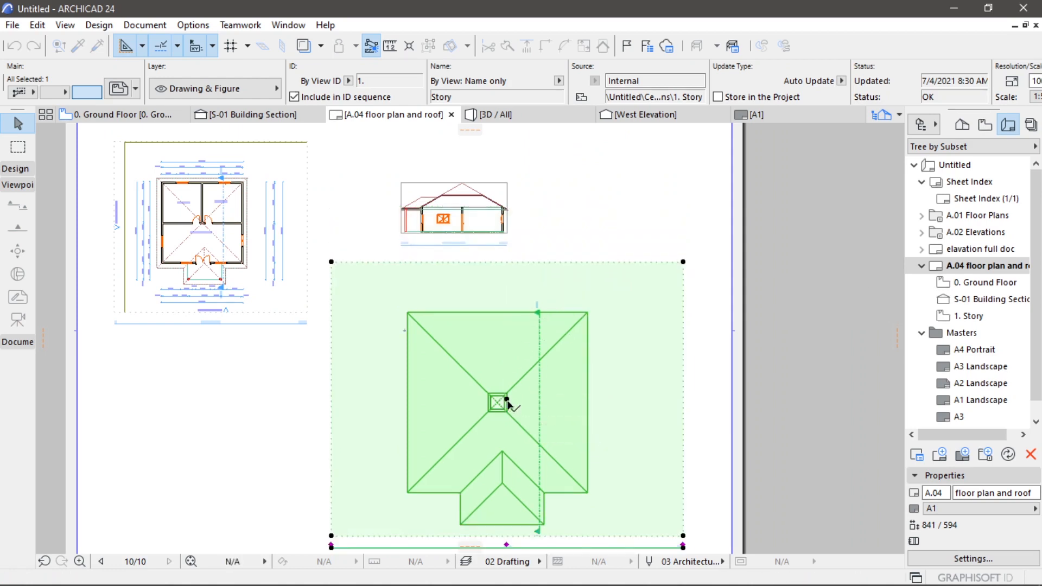
click(816, 353)
scroll(547, 356, down, 2)
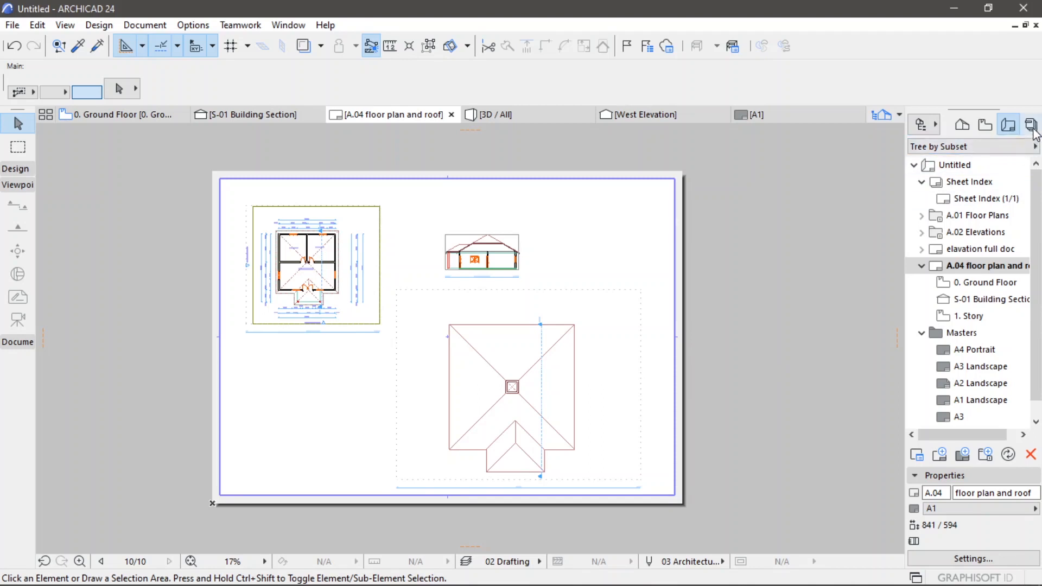
- Open the Organizer's list of publisher sets and create a new set named "pdf doc"
click(938, 128)
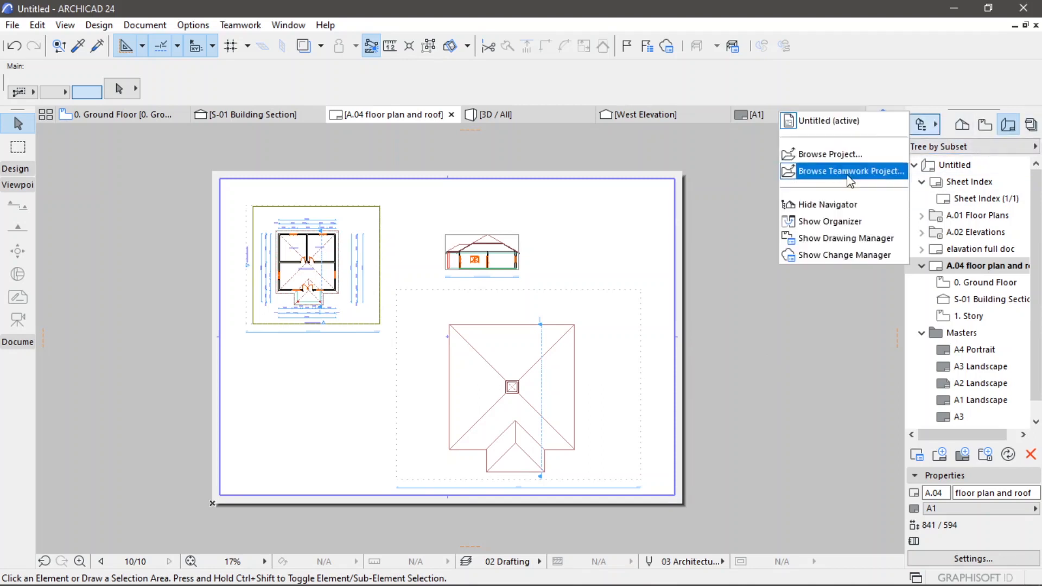
click(817, 226)
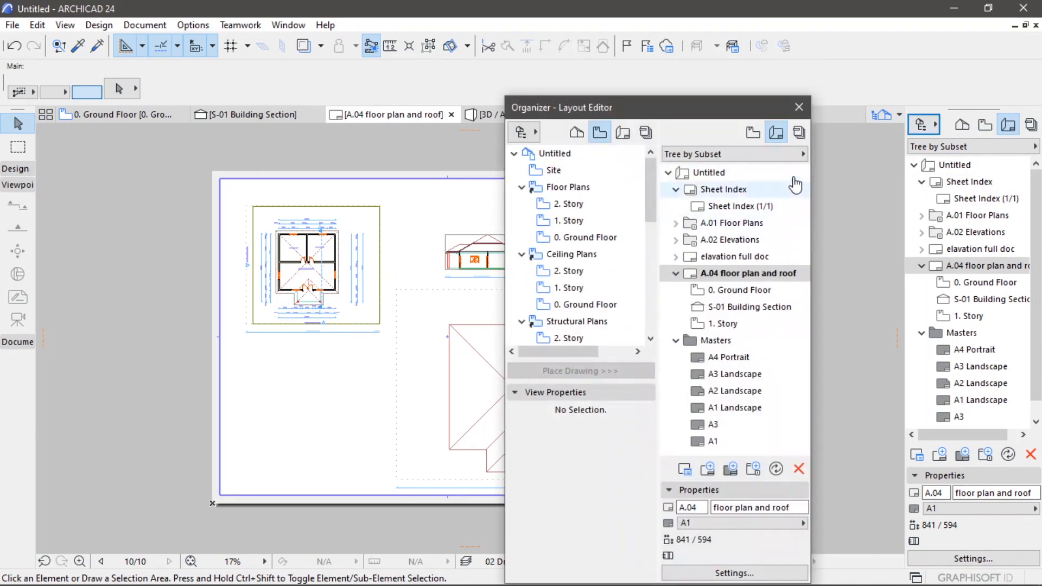
click(800, 134)
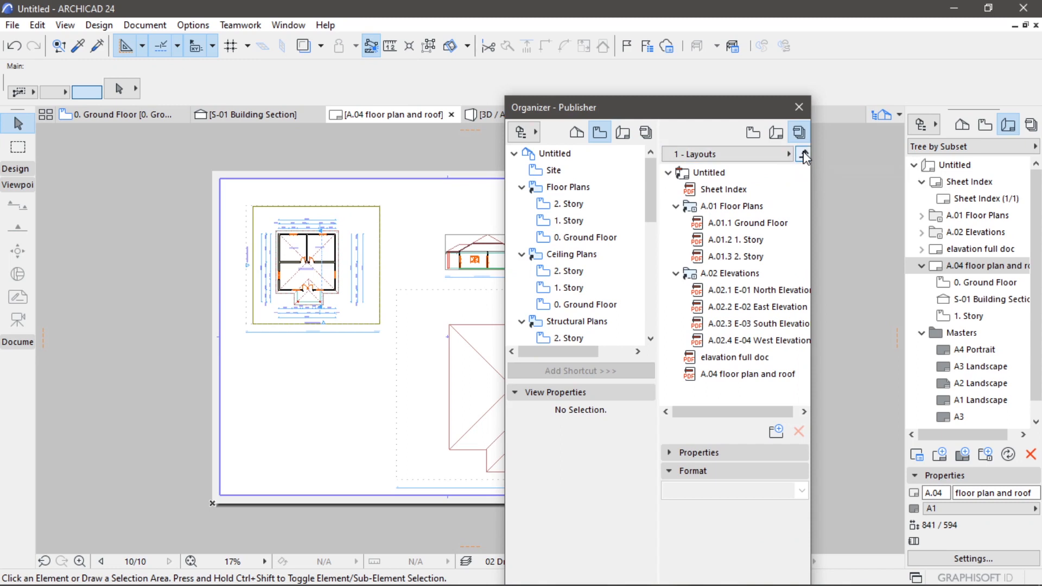
click(804, 156)
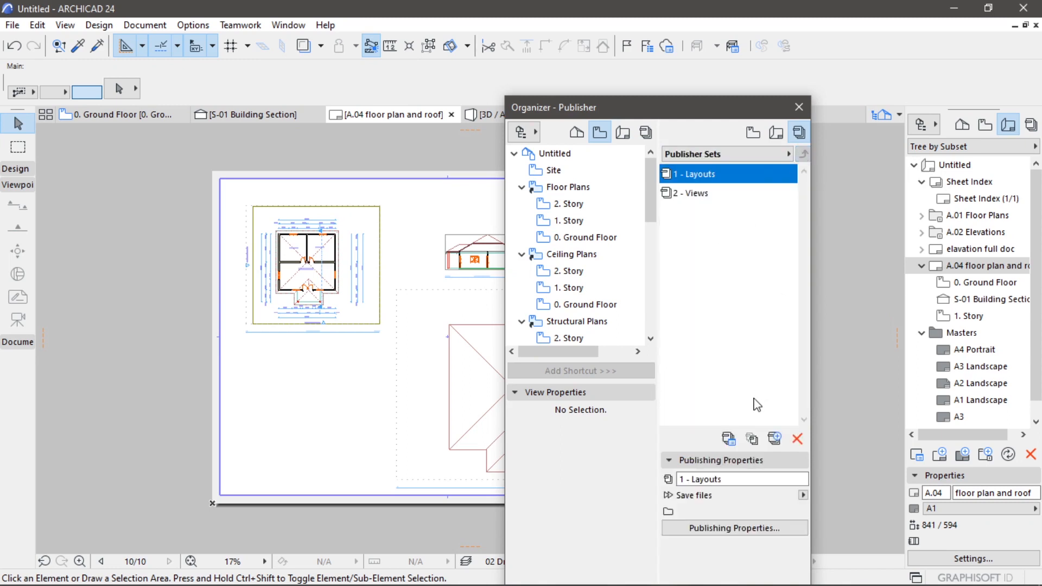
click(774, 438)
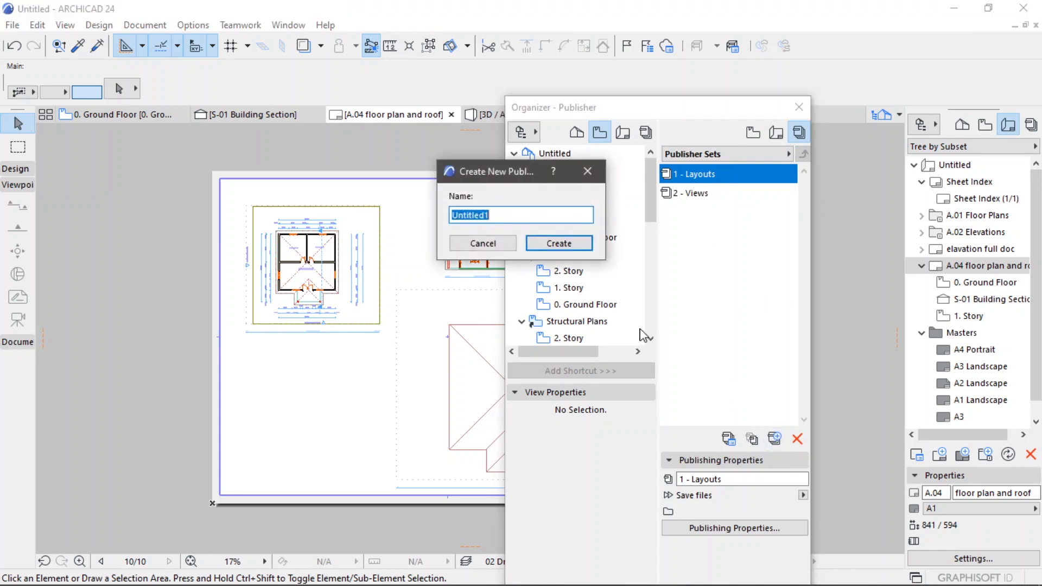
text(fi)
text(doc)
click(570, 247)
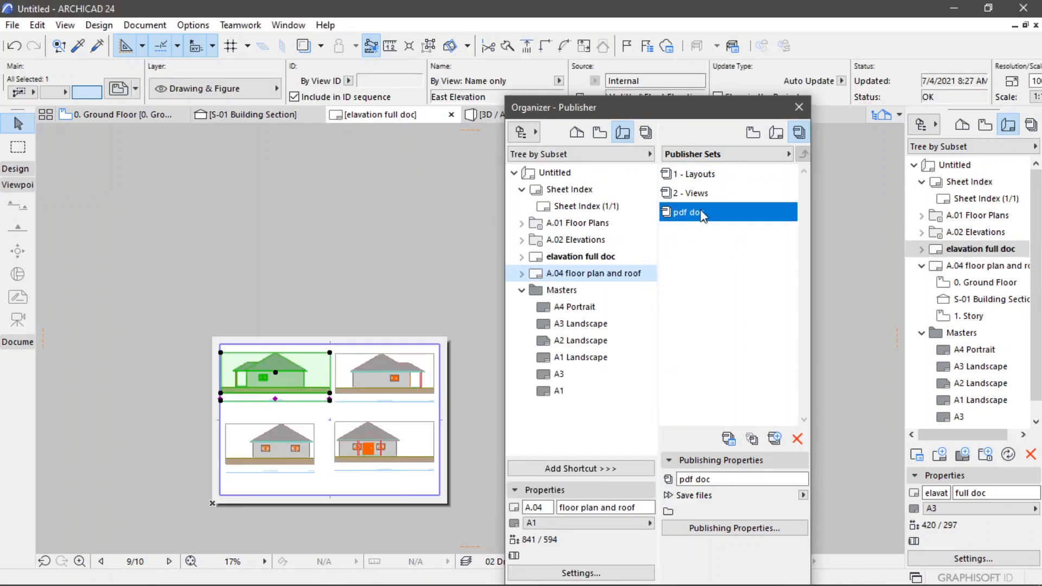
- Open the pdf doc publisher set and add the "A.04 floor plan and roof" layout to it
click(703, 211)
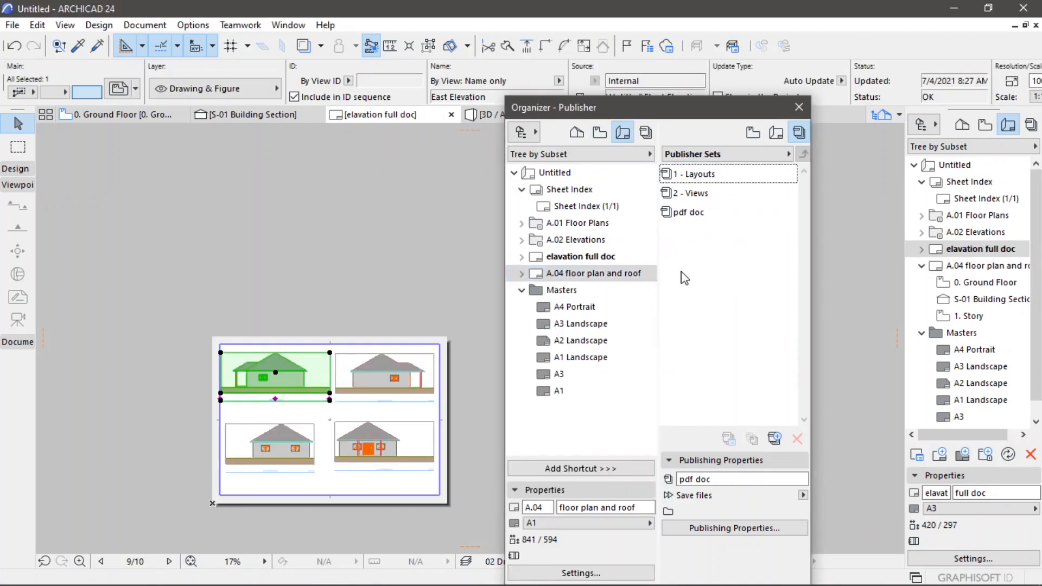
double_click(704, 216)
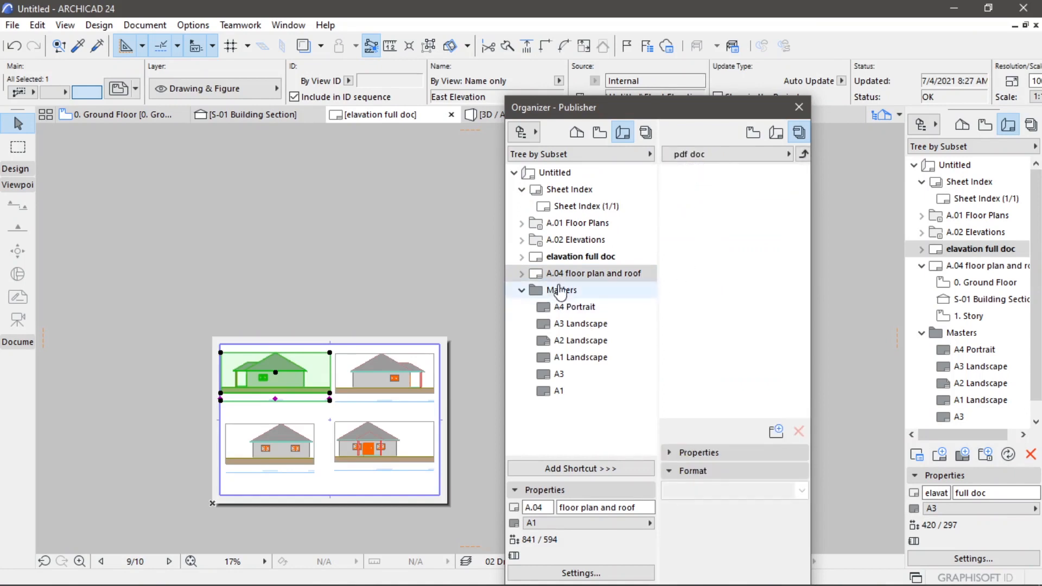
drag(559, 273, 724, 216)
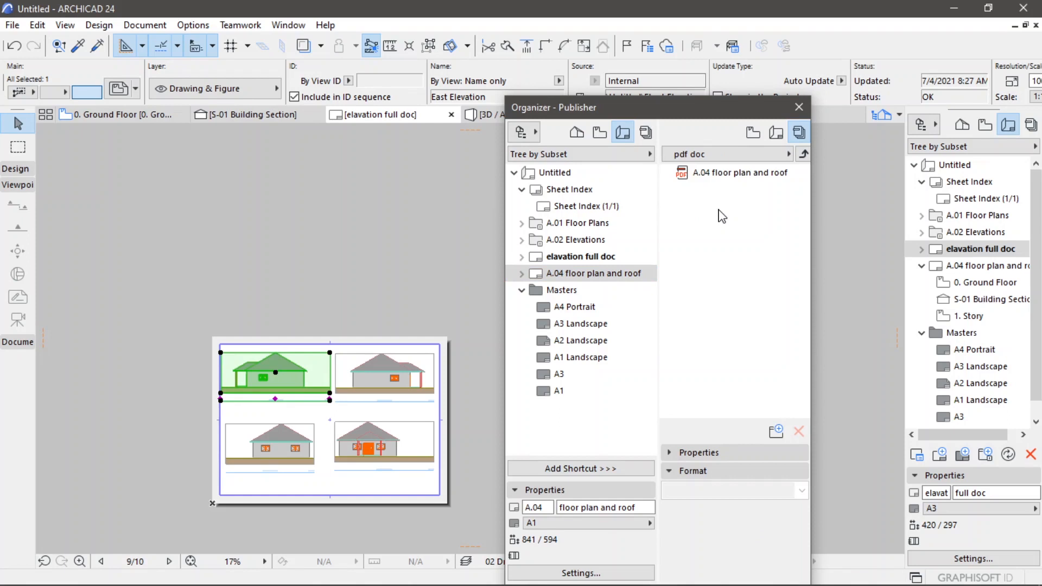
- Add the "elavation full doc" layout to the pdf doc publisher set and select it there to check its output format
double_click(576, 257)
click(575, 288)
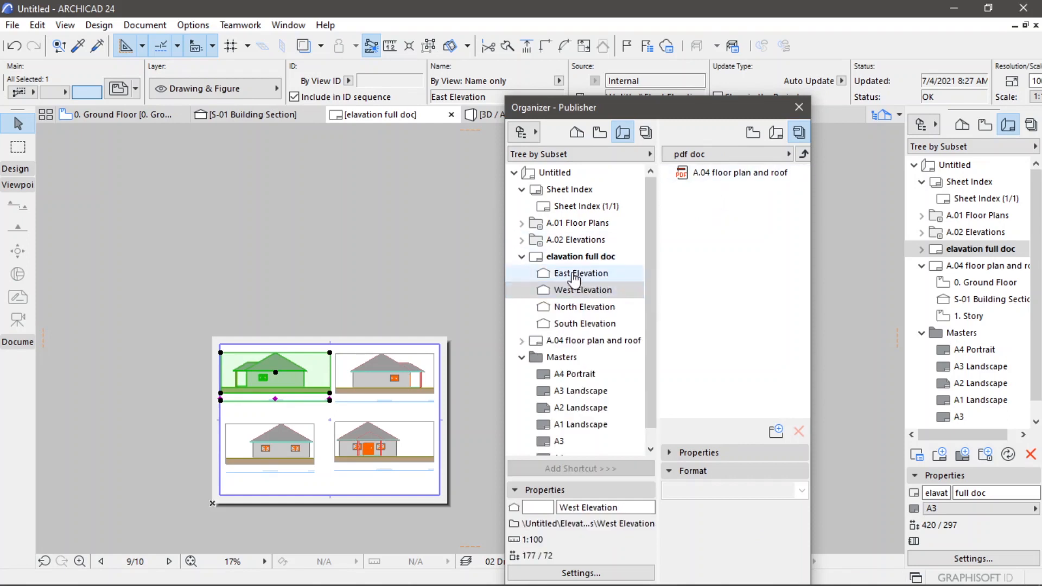
drag(574, 278, 724, 239)
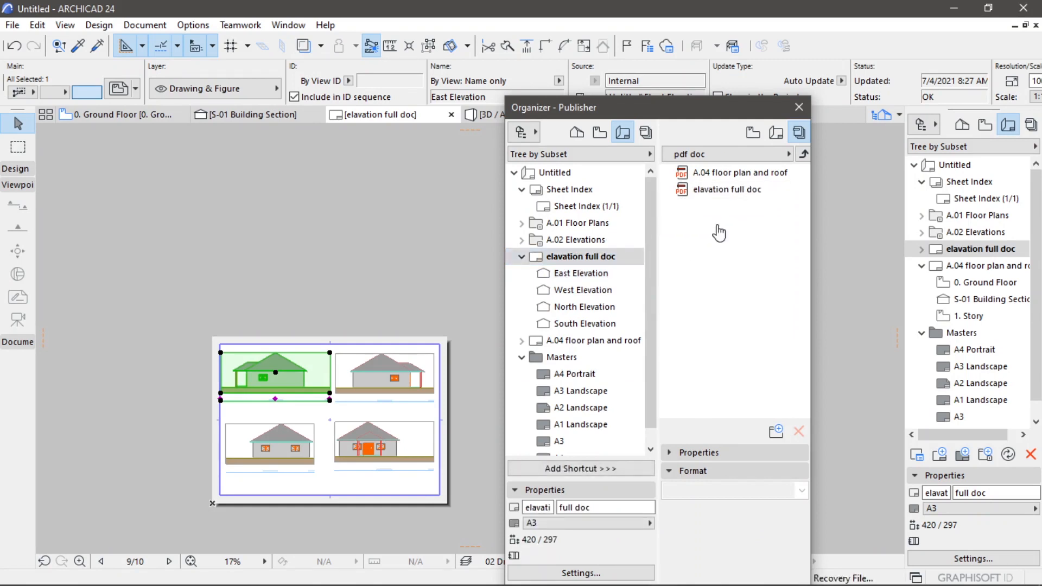
click(714, 196)
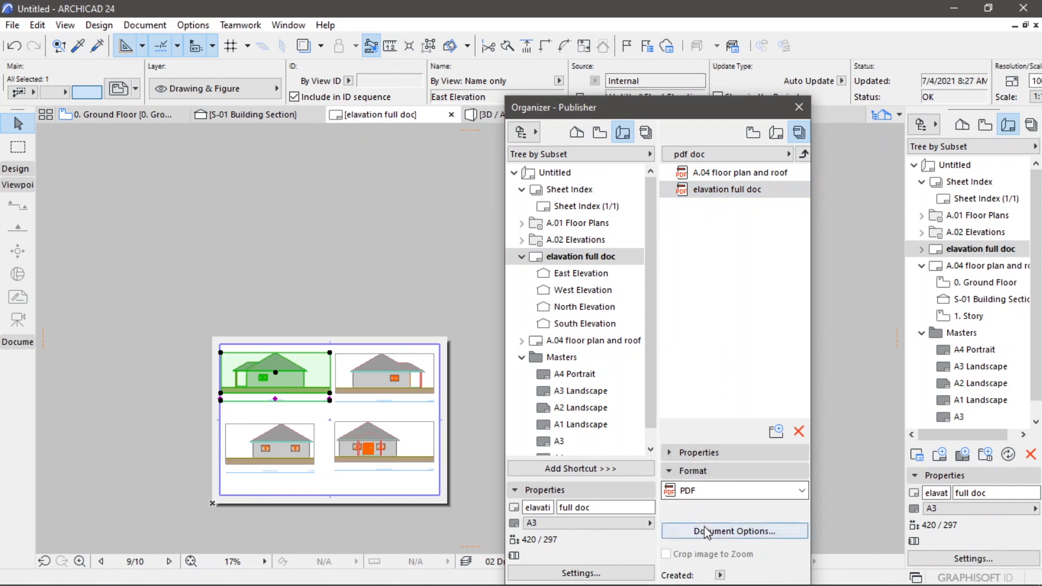
- Open the publishing properties of the pdf doc set and choose to create a flat file structure
click(803, 154)
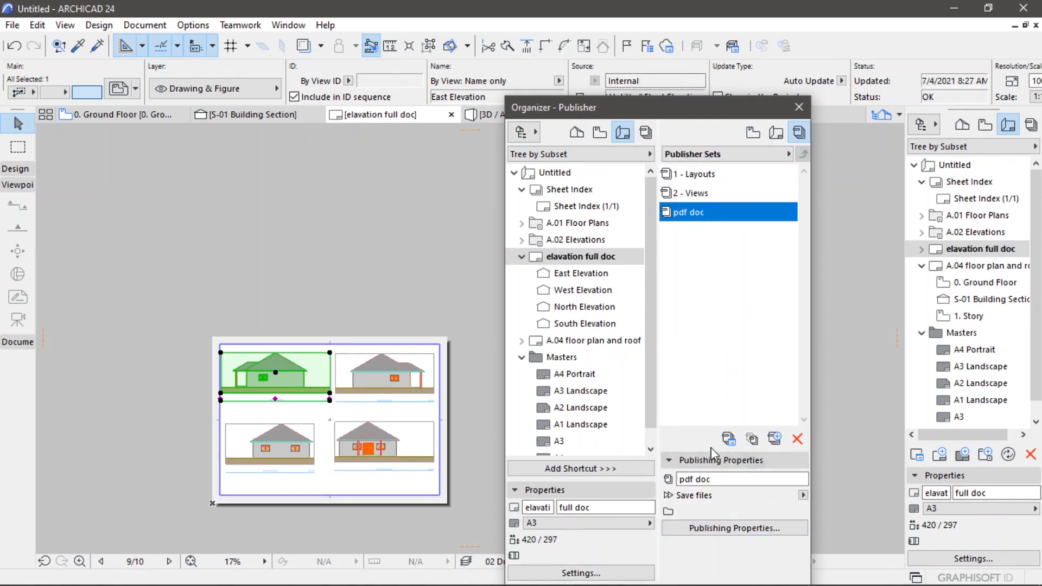
click(725, 529)
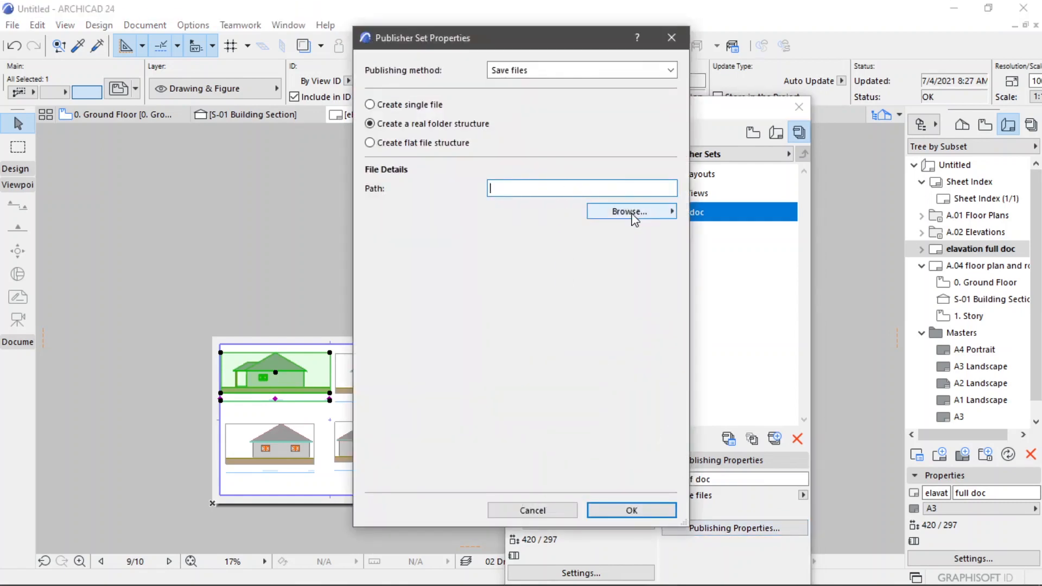
click(458, 146)
- Set the set's local publishing path to D:\more life\youtube class and accept the publishing properties
click(651, 214)
click(706, 210)
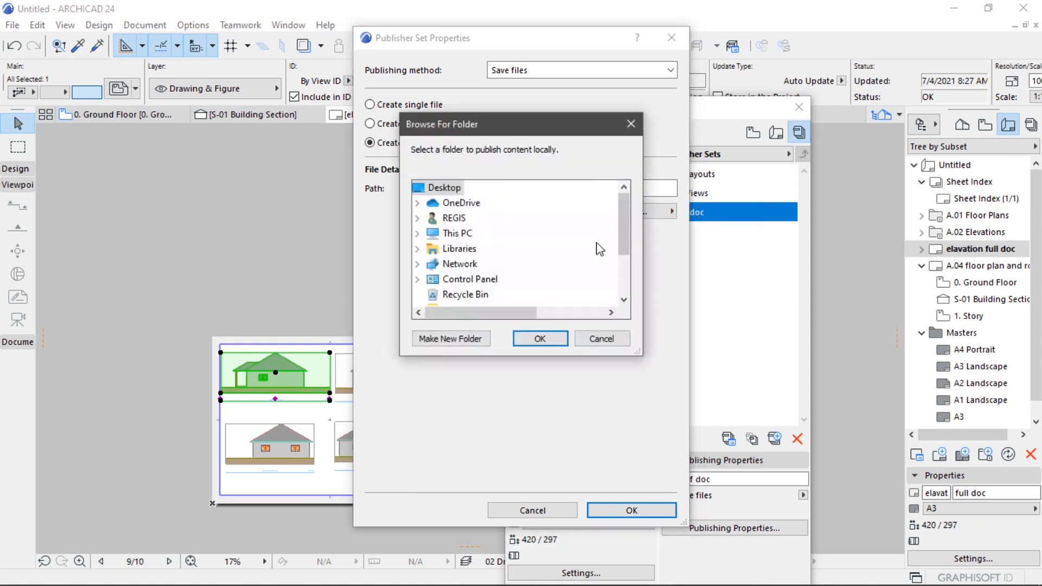
double_click(454, 234)
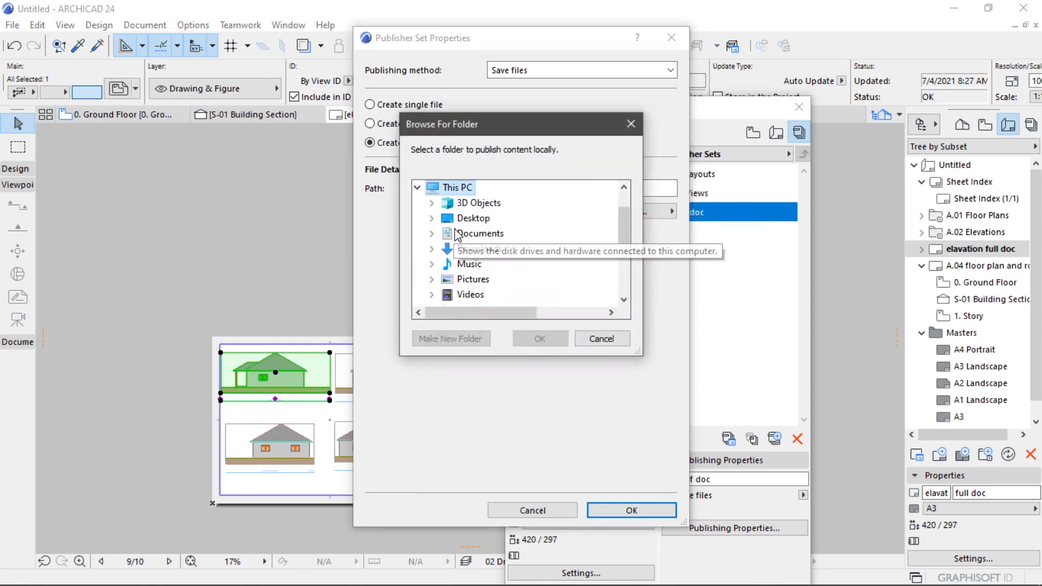
scroll(490, 259, down, 3)
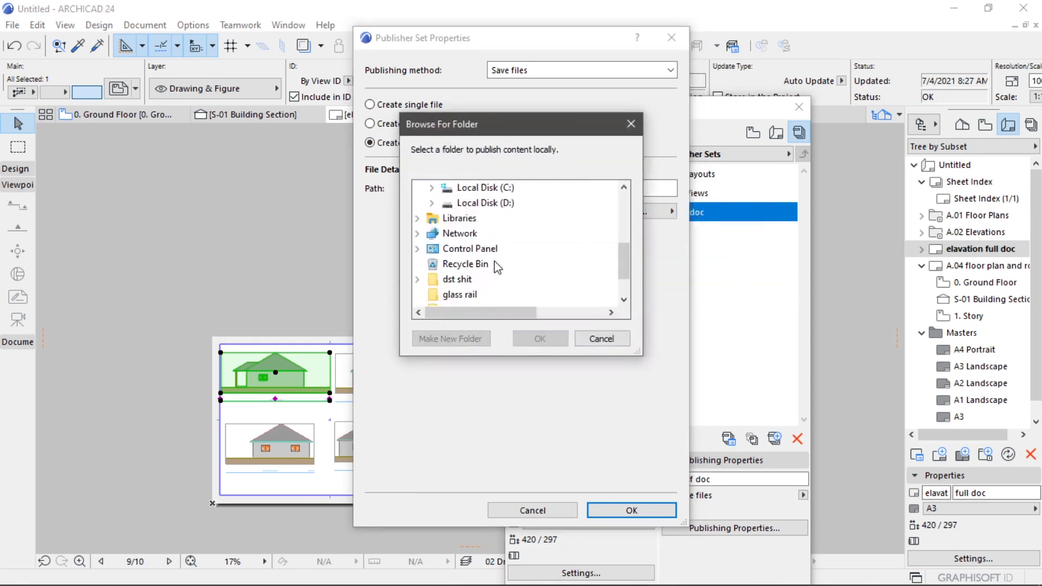
double_click(484, 203)
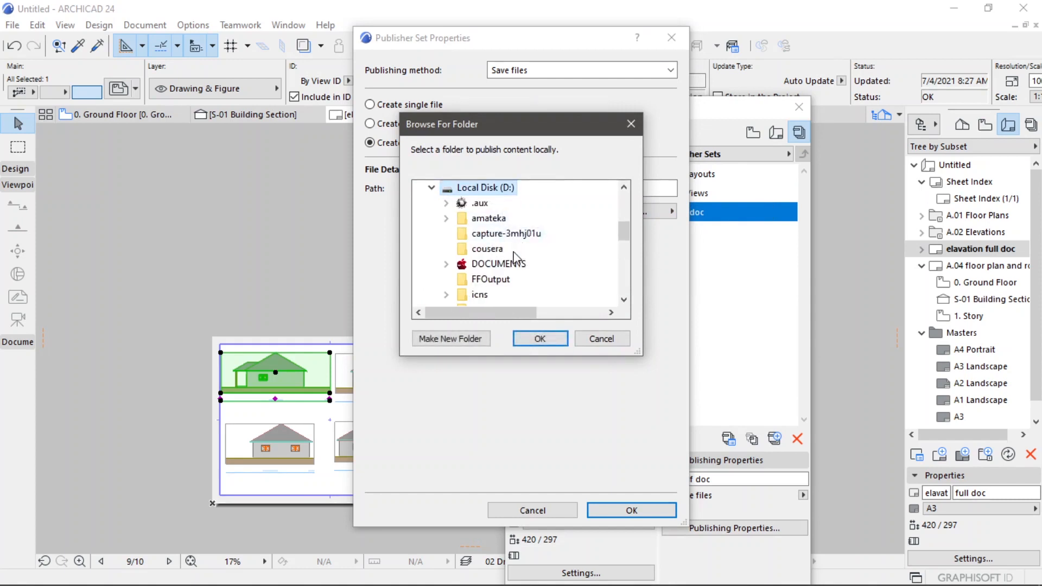
scroll(514, 256, down, 6)
scroll(514, 260, up, 1)
scroll(514, 261, up, 3)
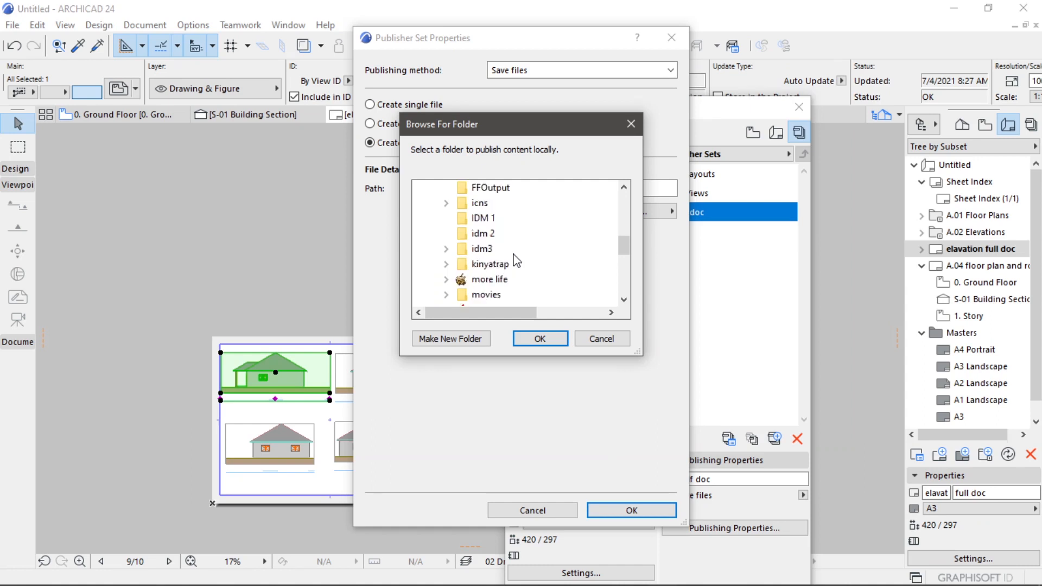
scroll(515, 259, down, 2)
click(489, 233)
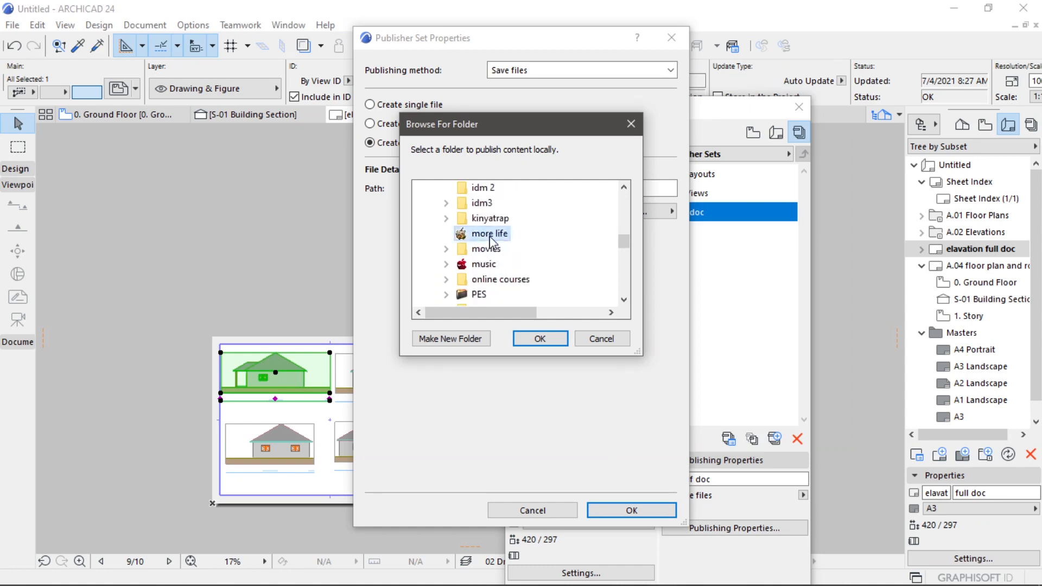
scroll(520, 260, down, 2)
scroll(520, 260, down, 2)
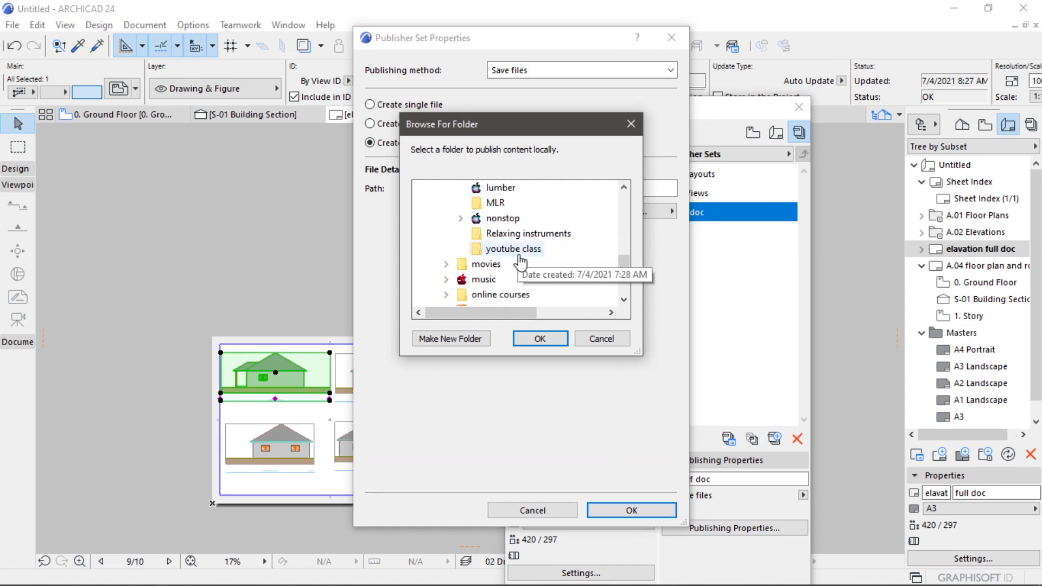
click(507, 251)
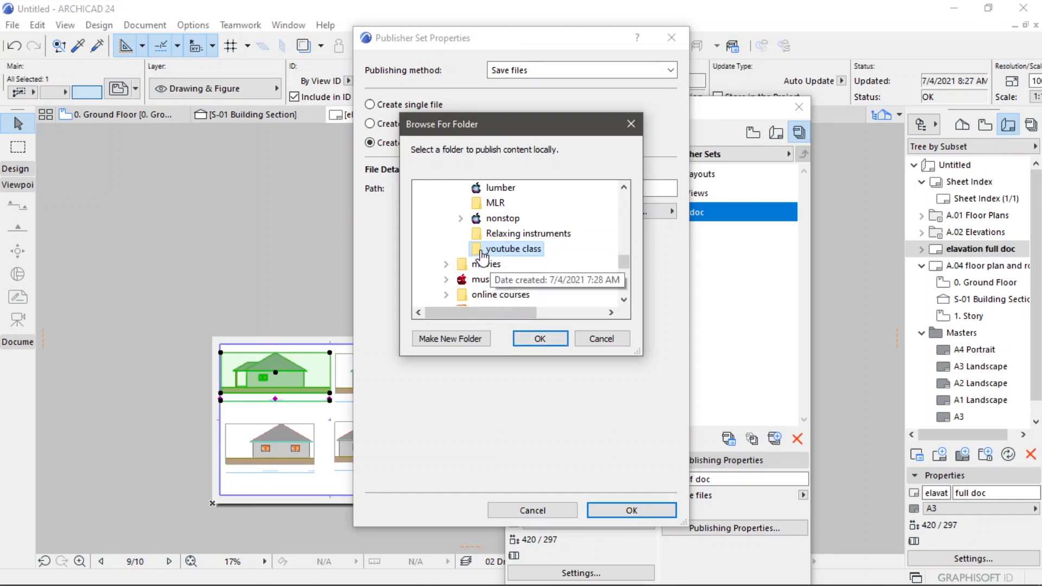
click(540, 339)
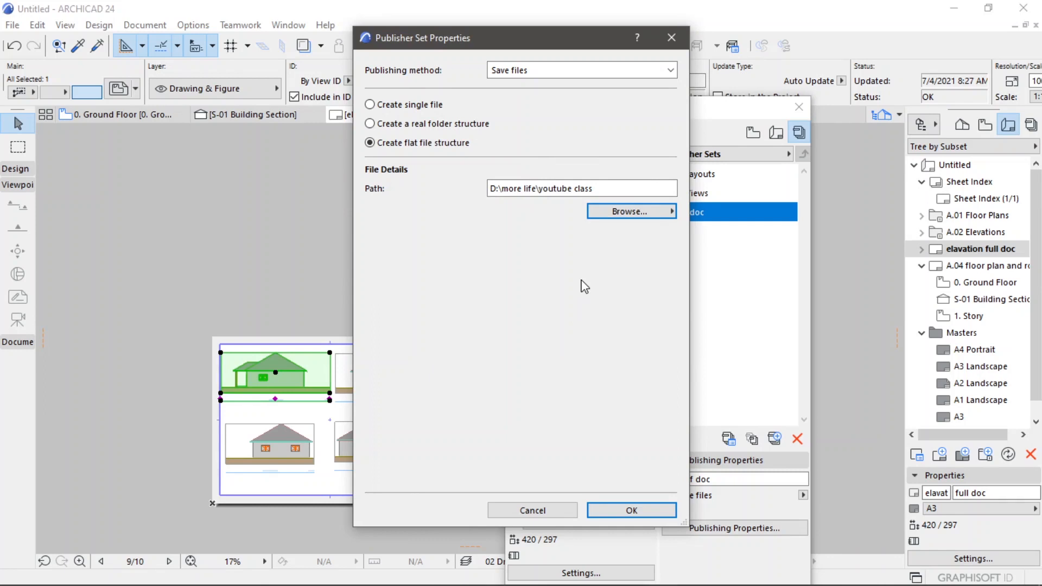
click(646, 511)
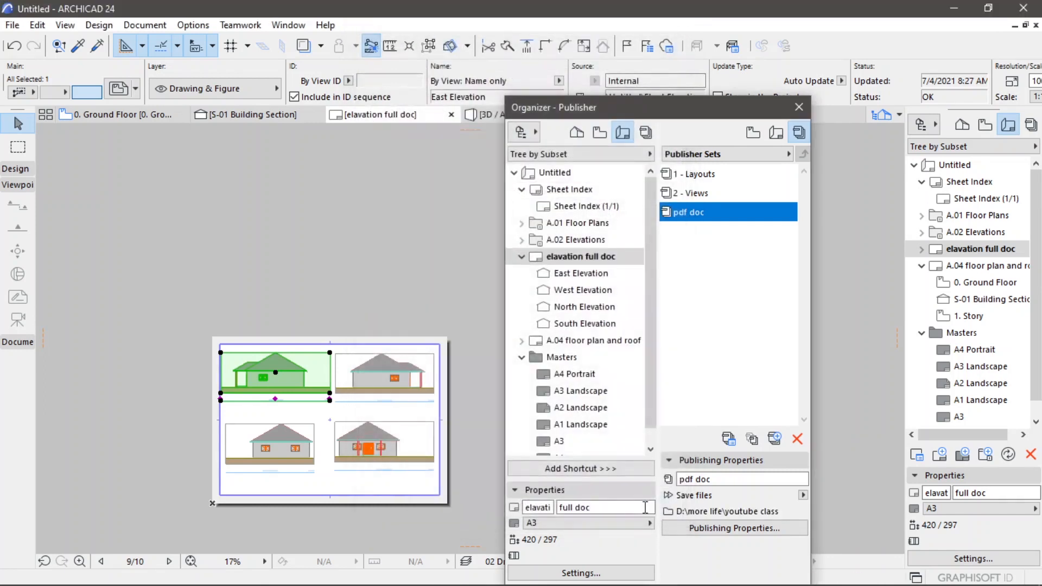
- Close the Organizer, publish the pdf doc set from the Navigator's publisher sets, and dismiss the publishing report
click(800, 108)
click(1031, 125)
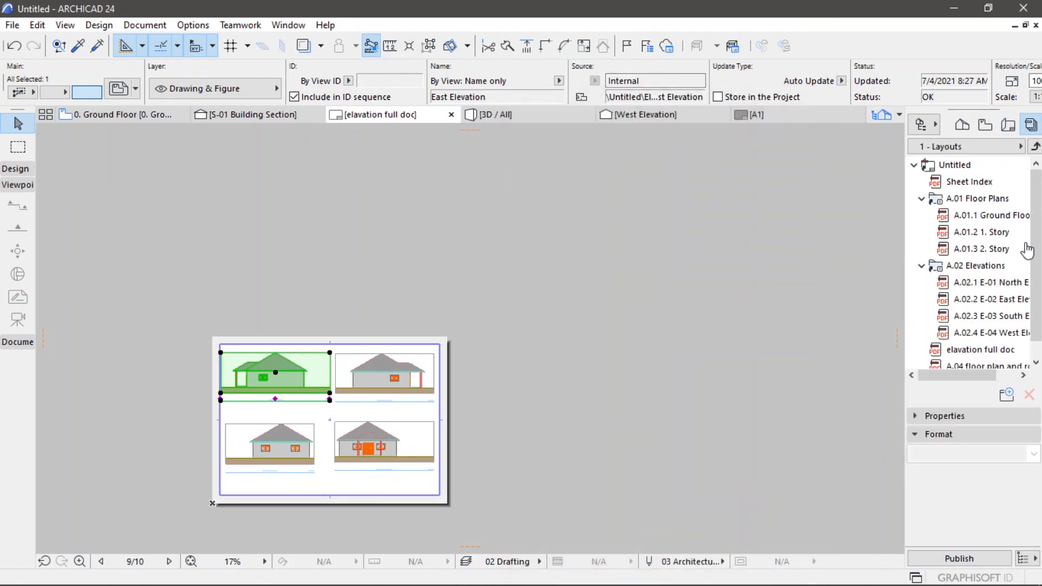
click(1035, 147)
click(932, 209)
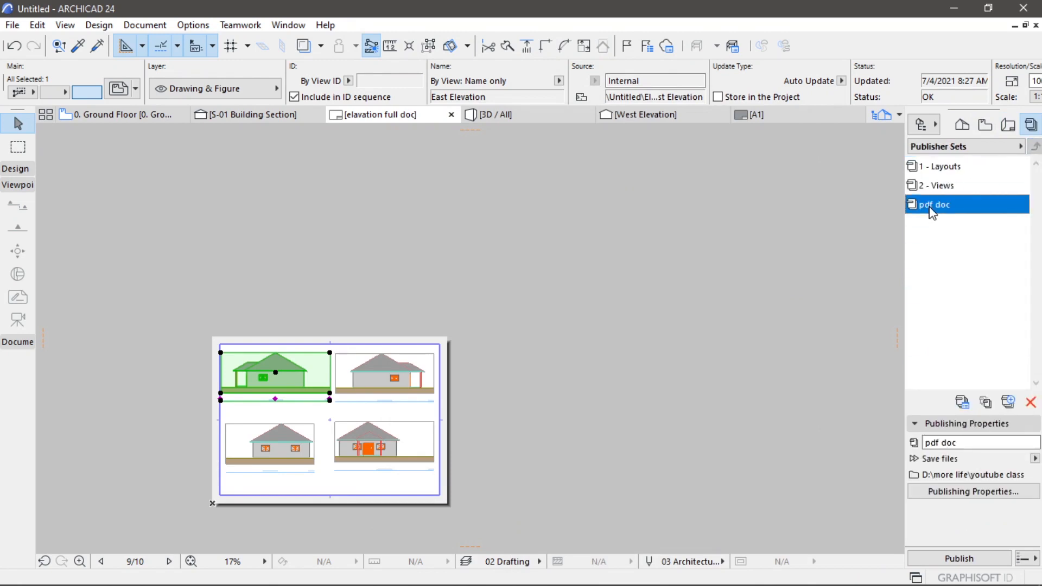
click(930, 208)
click(939, 252)
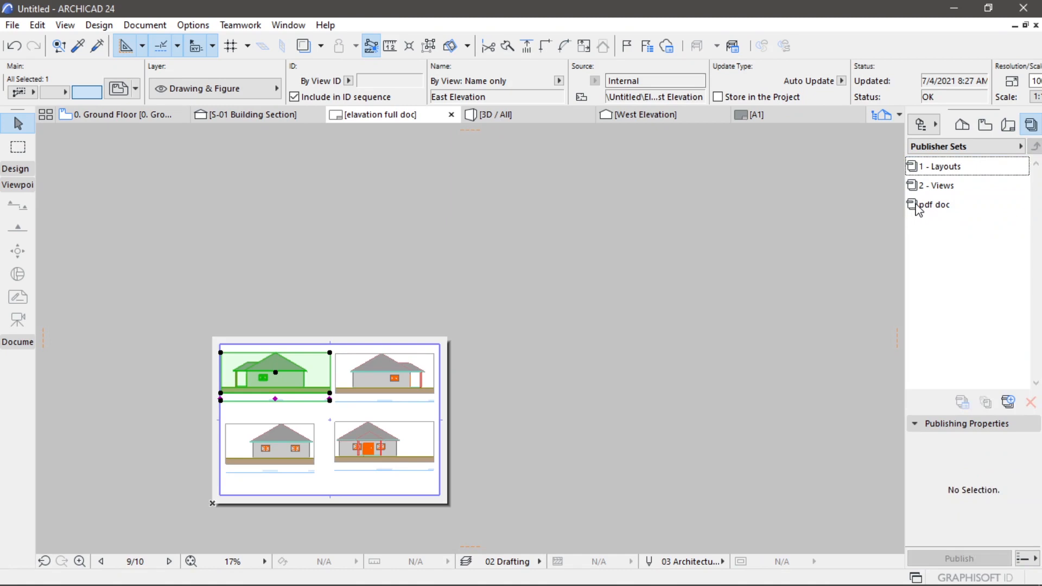
double_click(919, 208)
click(1036, 146)
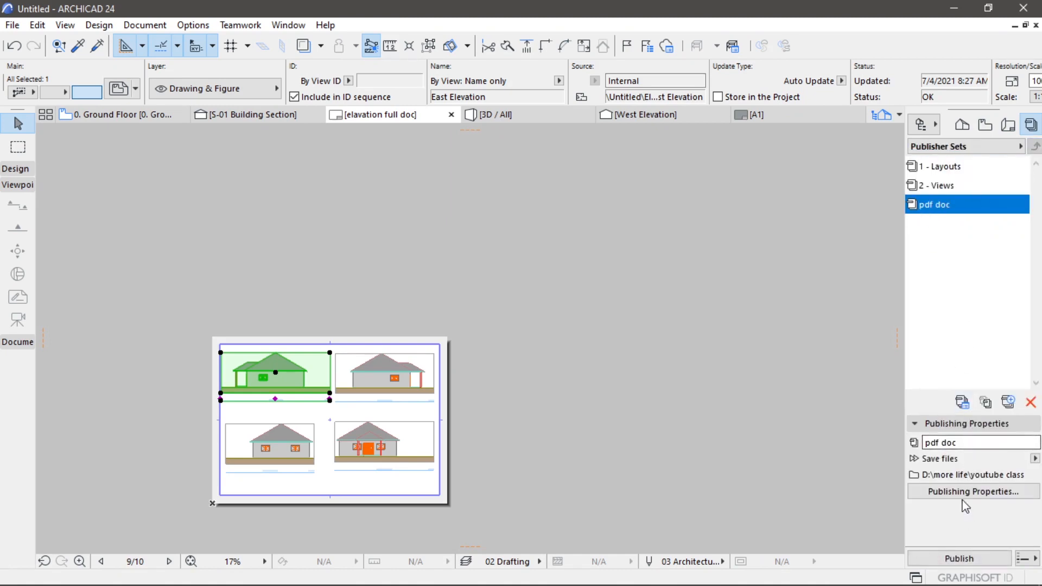
click(959, 559)
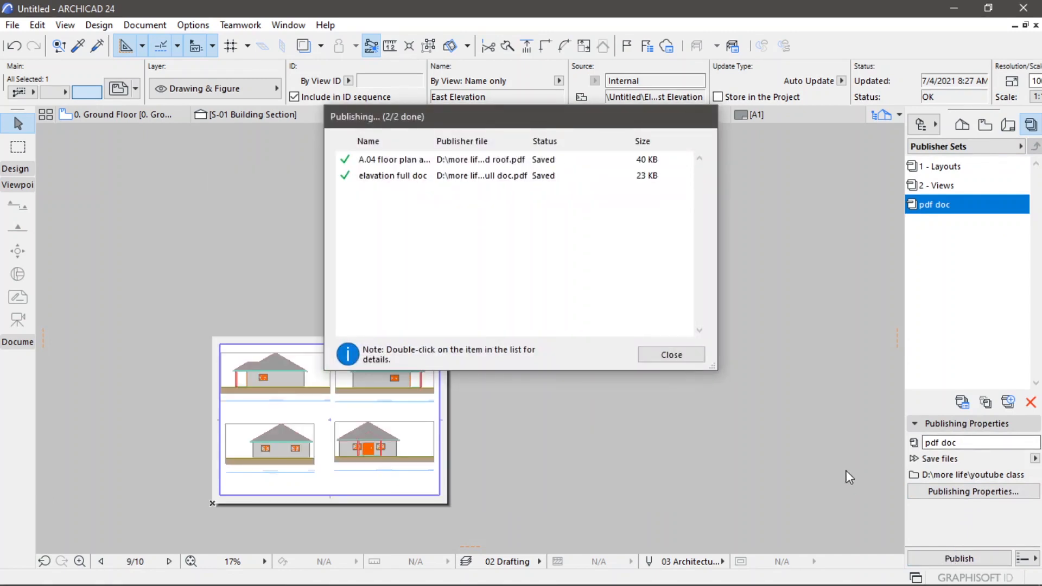
click(670, 355)
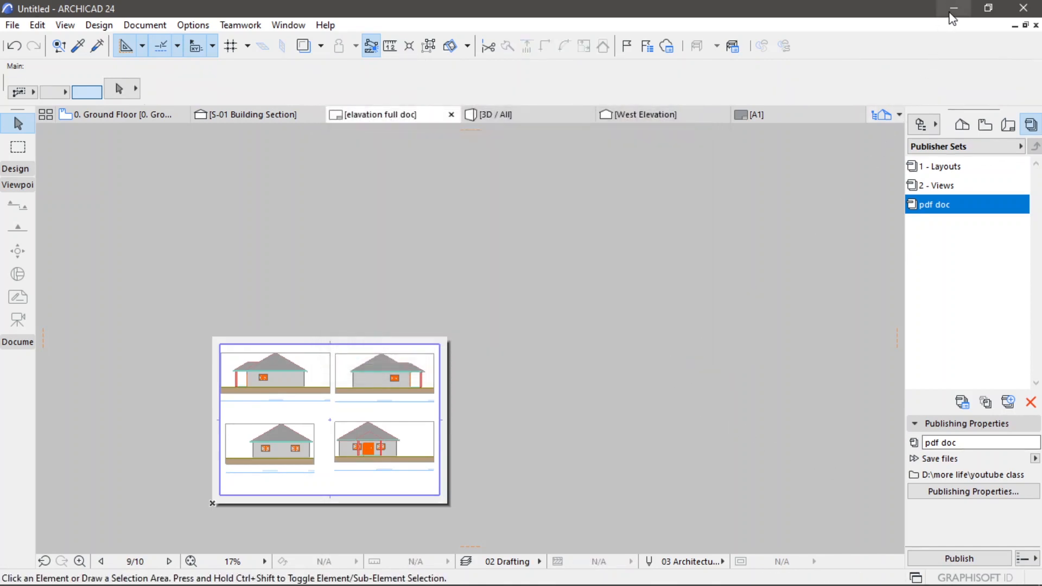
- Switch to the youtube class folder in File Explorer and show its files as large icons
mouse_move(117, 577)
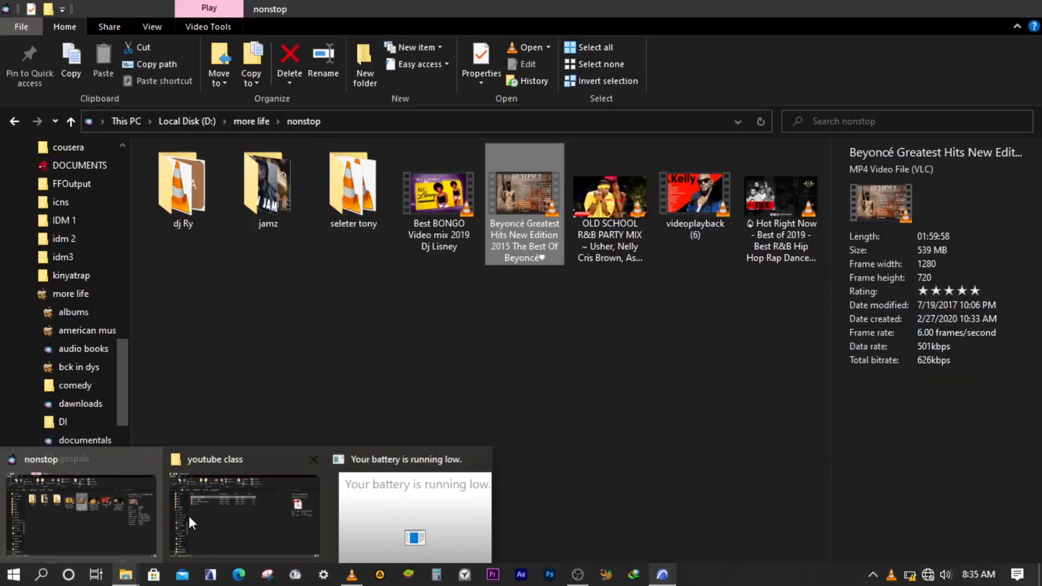
click(213, 516)
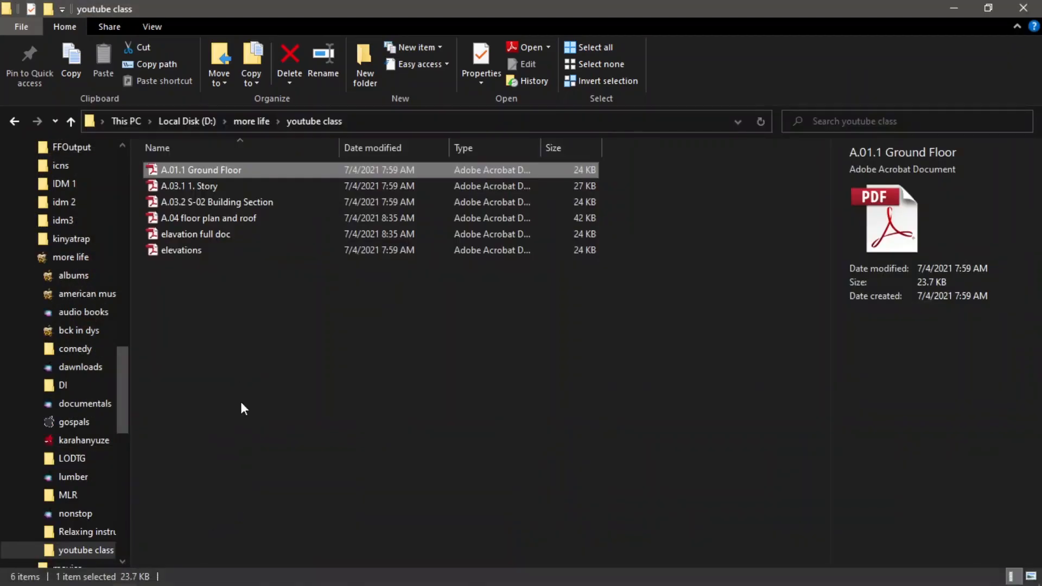
click(152, 28)
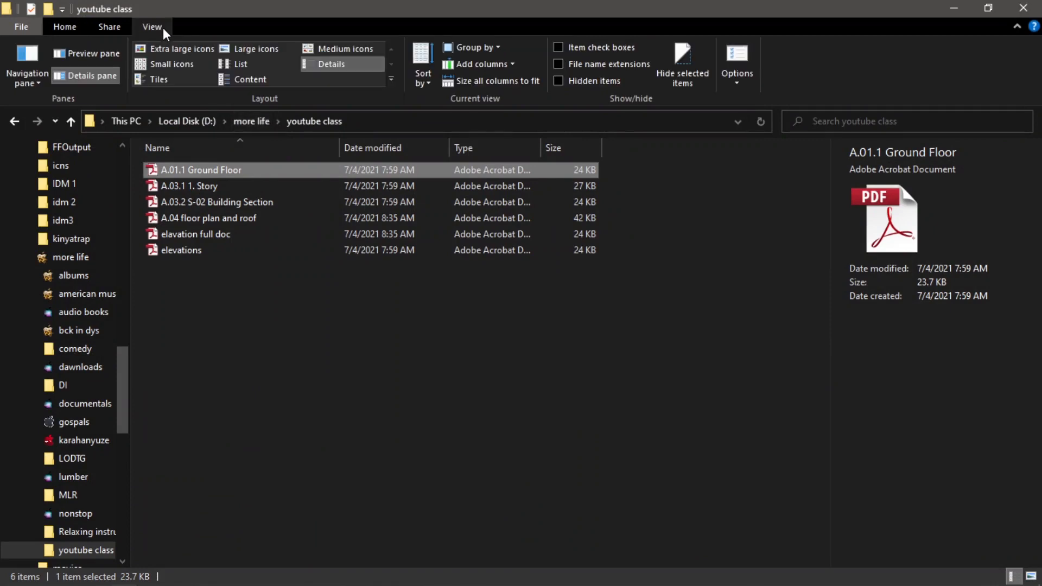
click(239, 48)
click(281, 376)
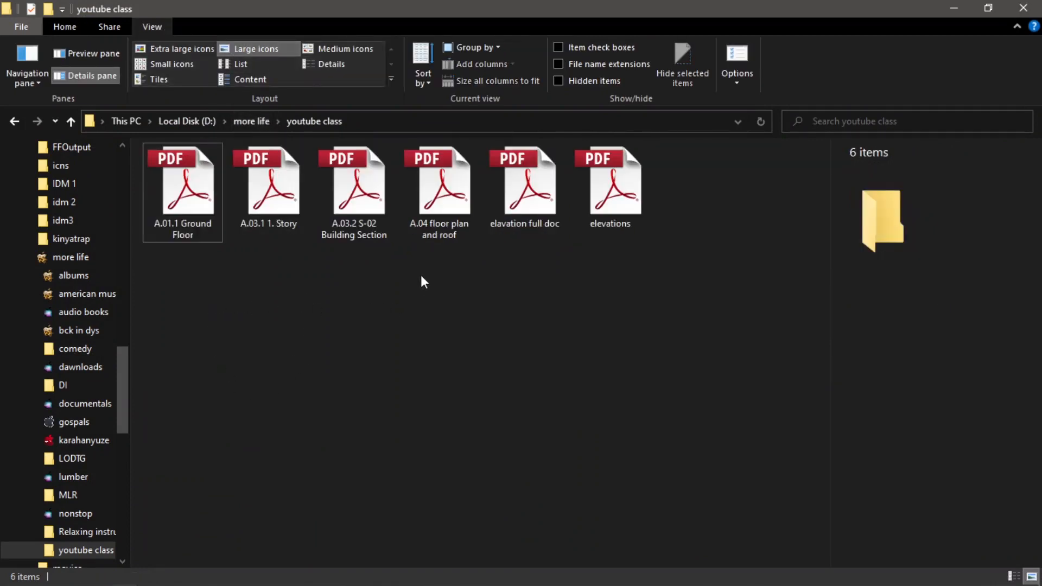
- Review the published "elavation full doc" PDF, close it, and open the "A.04 floor plan and roof" PDF
click(518, 204)
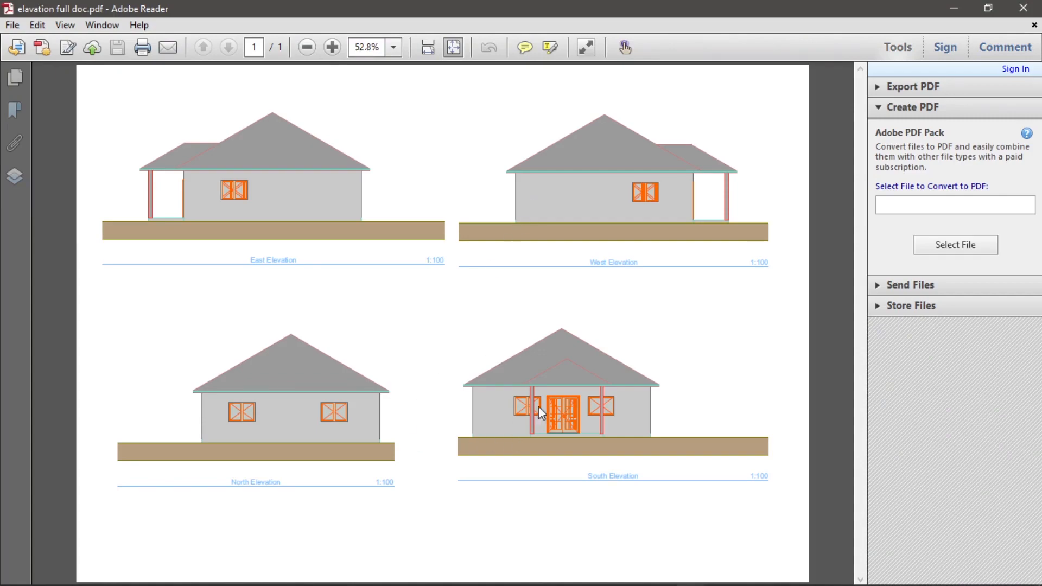
click(1039, 7)
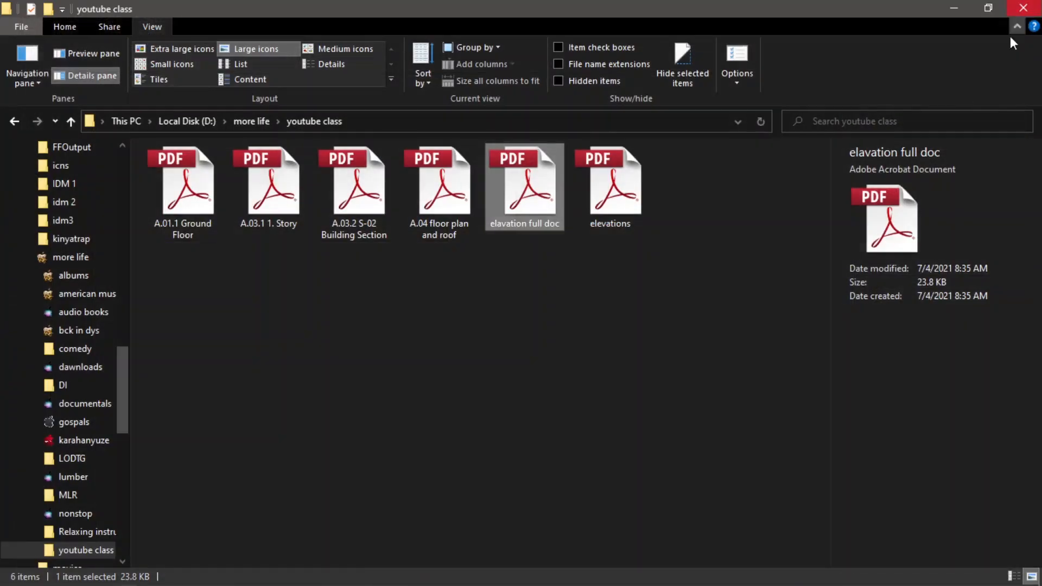
double_click(450, 213)
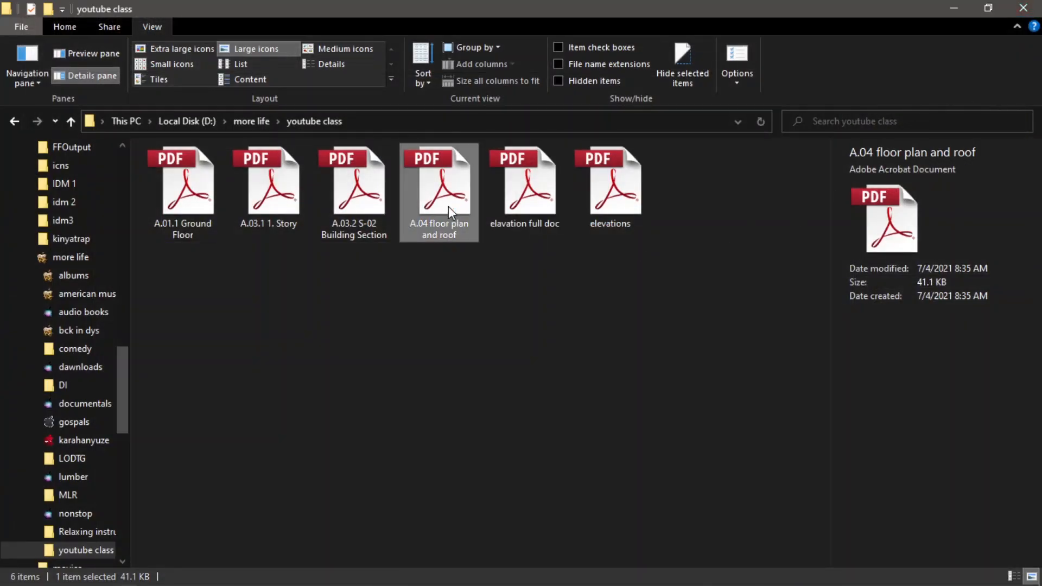